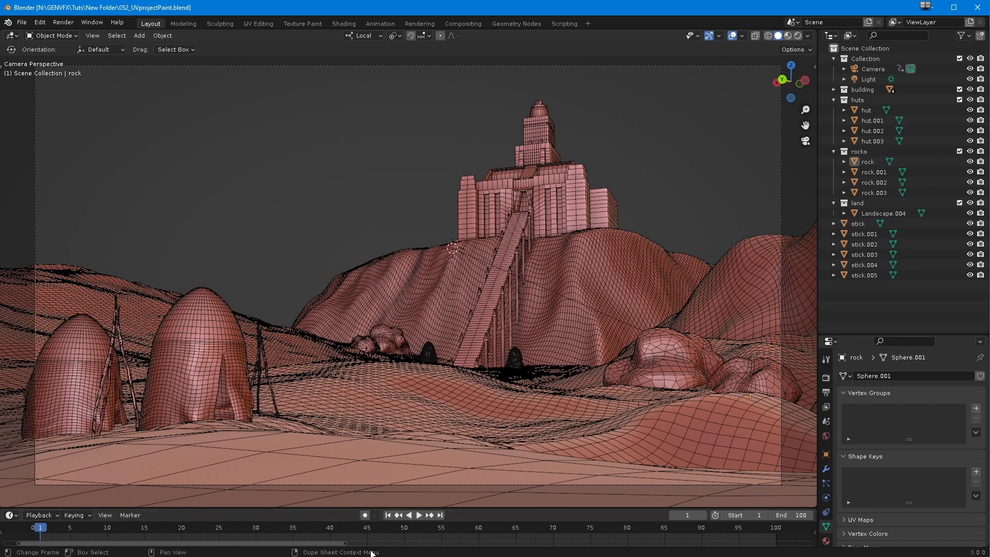
- Play back and scrub through the camera animation to review the camera move over the 100-frame range
{"action": "left_click", "coordinate": [418, 517]}
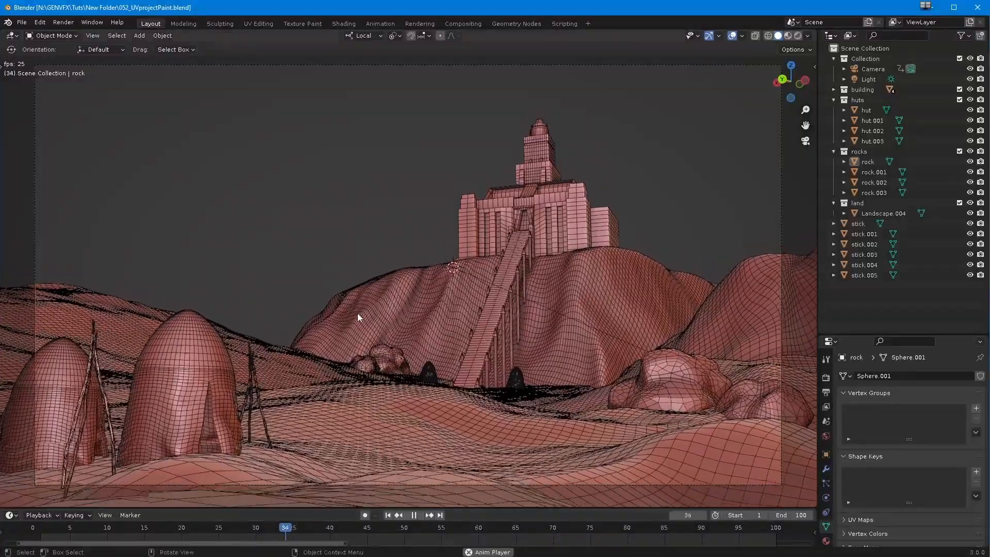
{"action": "left_click", "coordinate": [414, 516]}
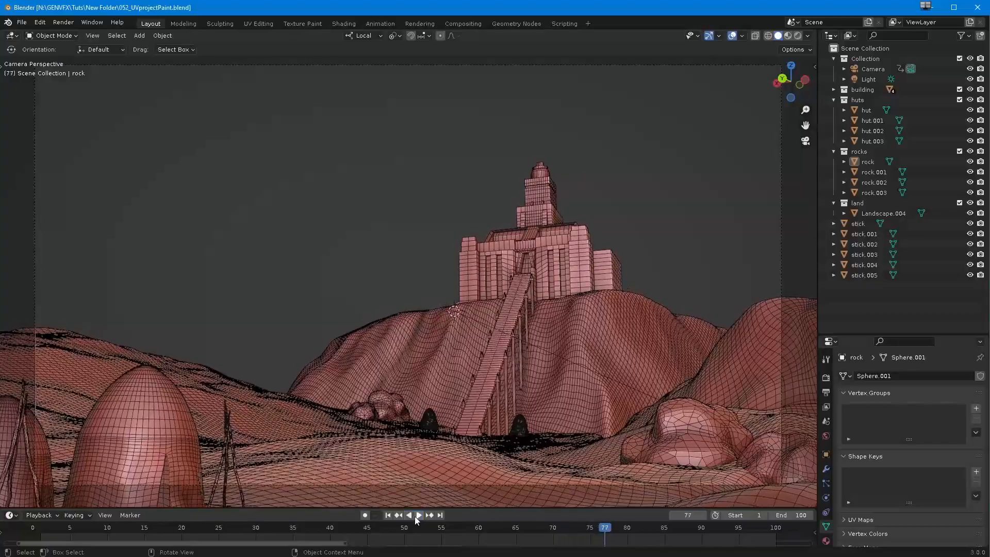
{"action": "left_click_drag", "start_coordinate": [51, 530], "coordinate": [80, 546]}
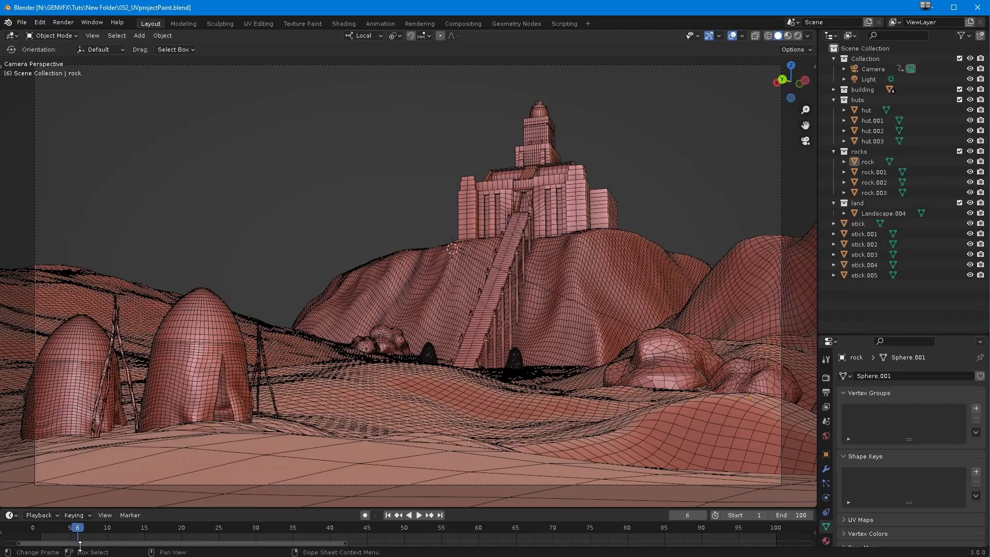
{"action": "left_click_drag", "start_coordinate": [81, 536], "coordinate": [240, 537]}
{"action": "key", "text": "space"}
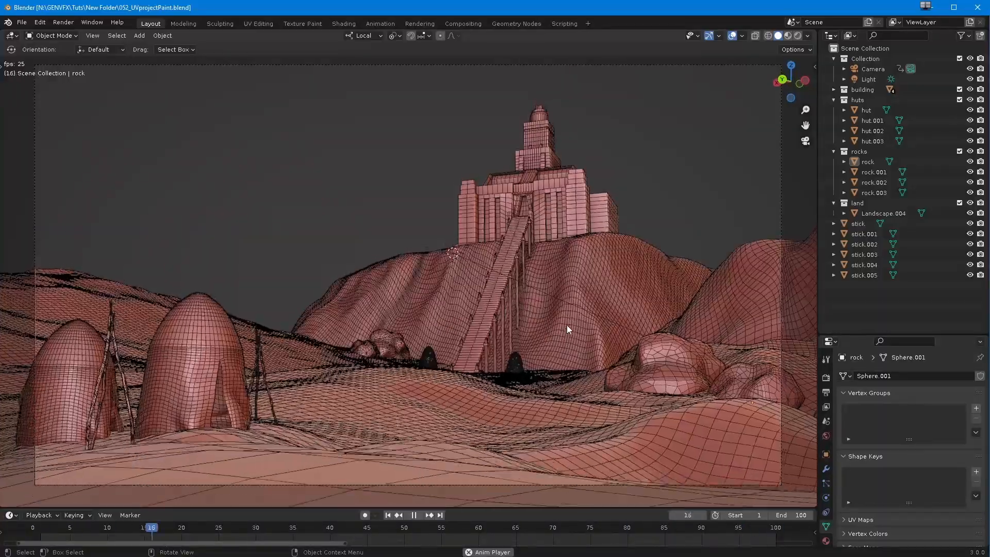
{"action": "left_click", "coordinate": [414, 517]}
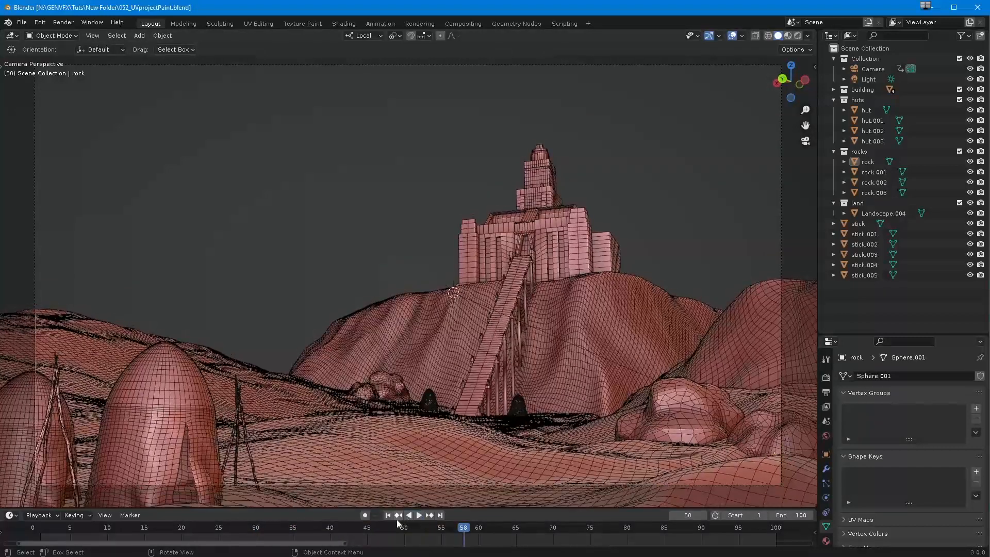
- Collapse the huts, rocks, land and Collection groups in the outliner
{"action": "left_click", "coordinate": [833, 100]}
{"action": "left_click", "coordinate": [834, 110]}
{"action": "left_click", "coordinate": [833, 120]}
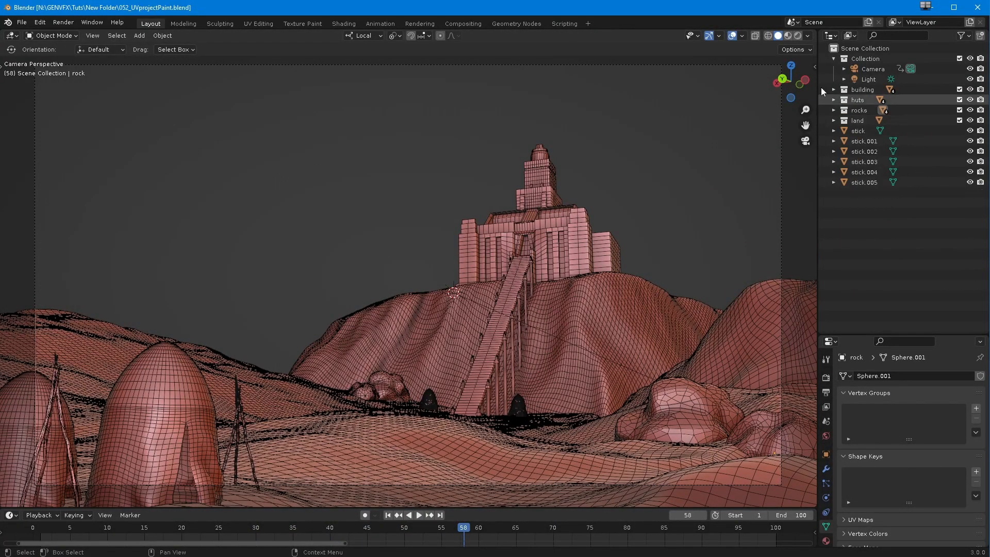
{"action": "left_click", "coordinate": [834, 59]}
- Move all stick objects, from stick through stick.005, into the huts collection
{"action": "left_click", "coordinate": [858, 112]}
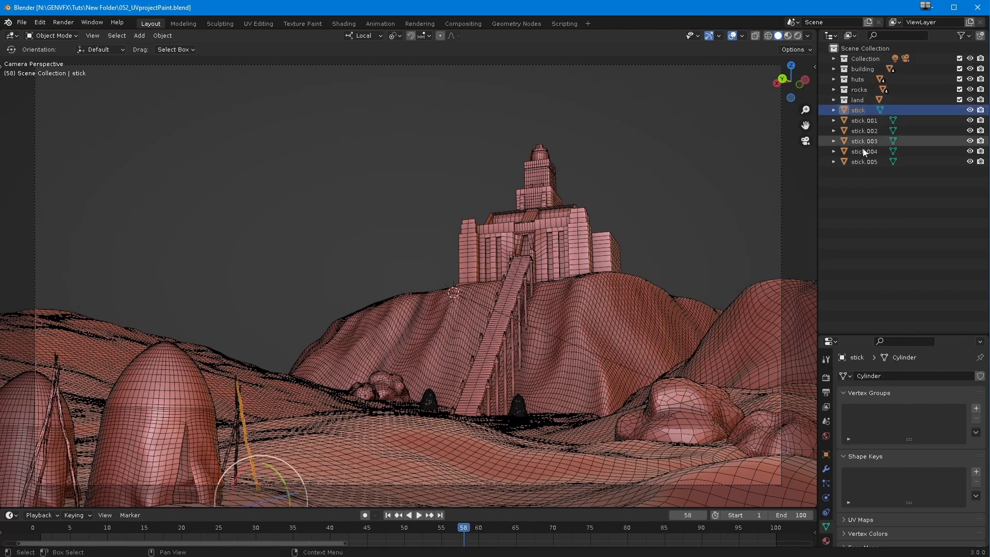
{"action": "left_click", "coordinate": [864, 160], "text": "shift"}
{"action": "left_click_drag", "start_coordinate": [859, 113], "coordinate": [881, 84]}
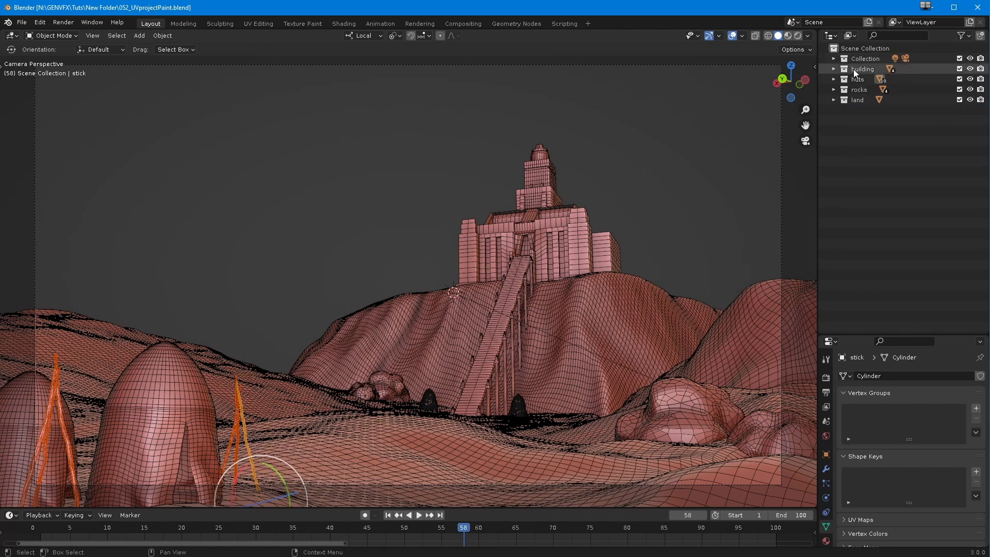
- Examine the Camera and Light objects inside Collection and collapse it again
{"action": "left_click", "coordinate": [855, 60]}
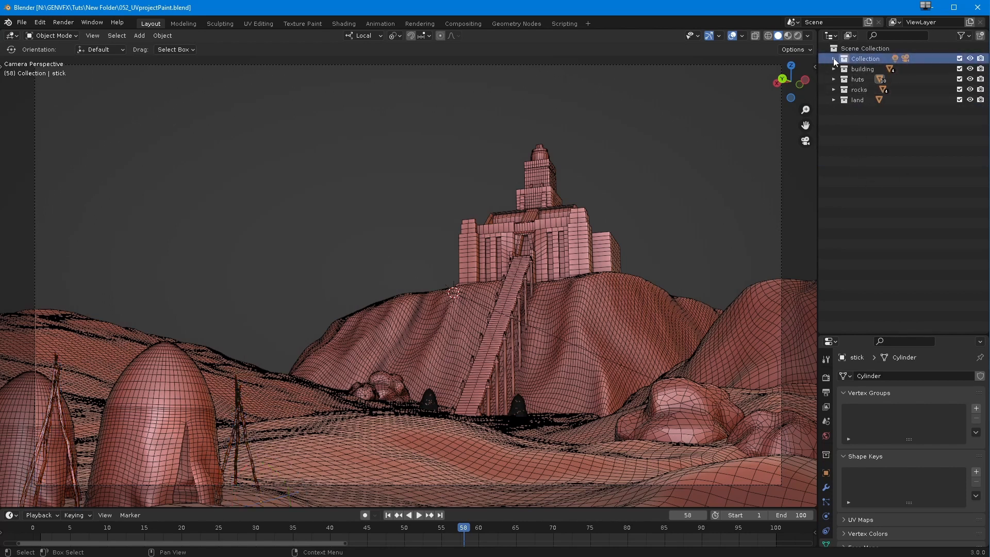
{"action": "left_click", "coordinate": [833, 58]}
{"action": "left_click", "coordinate": [869, 79]}
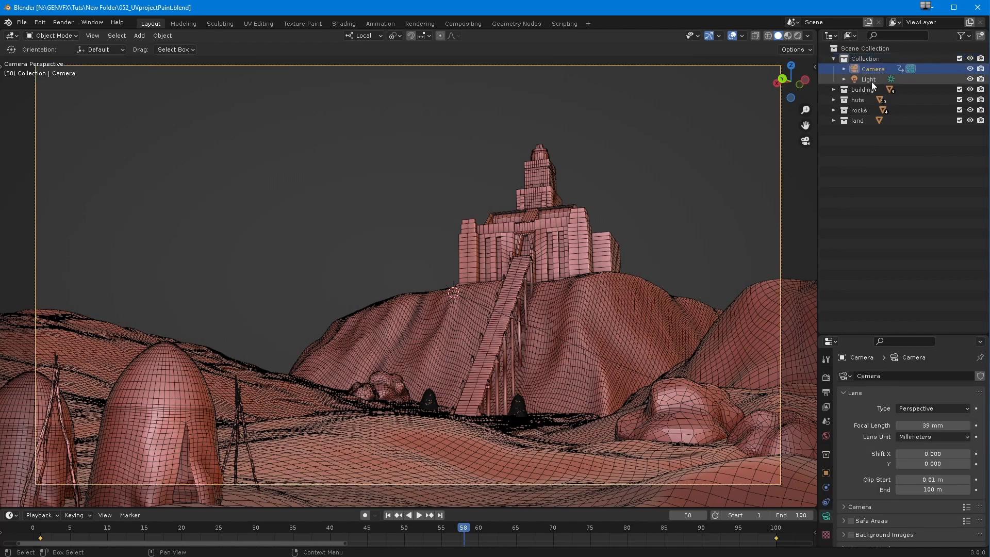
{"action": "left_click", "coordinate": [844, 70]}
{"action": "left_click", "coordinate": [845, 79]}
{"action": "left_click", "coordinate": [833, 58]}
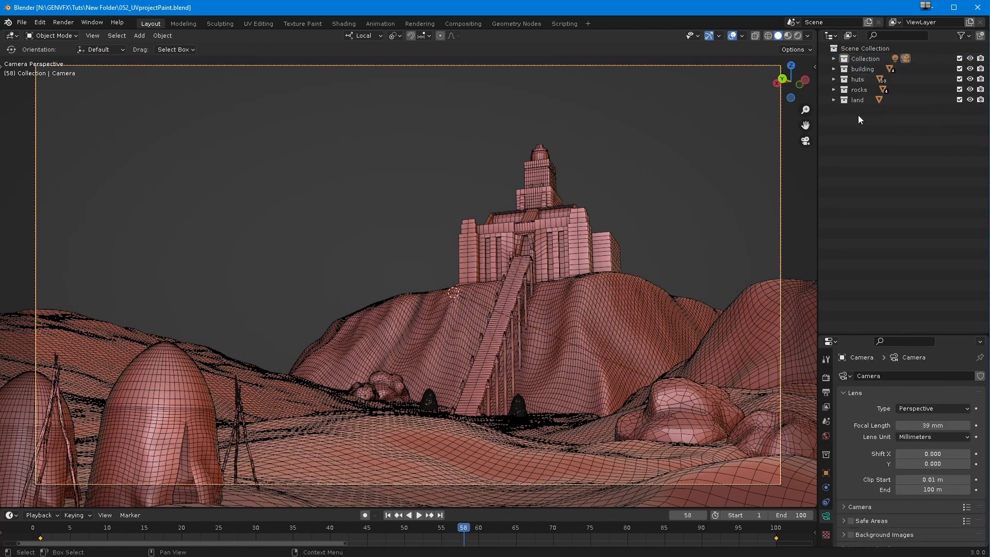
- Exclude and re-enable the building, huts, rocks and land collections one at a time to check what each contains
{"action": "left_click", "coordinate": [856, 69]}
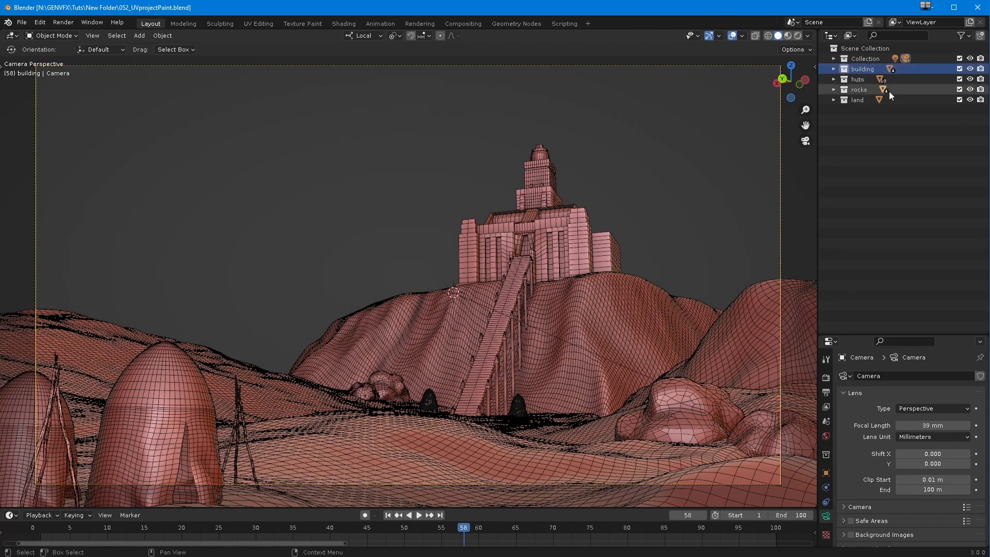
{"action": "left_click", "coordinate": [959, 69]}
{"action": "left_click", "coordinate": [959, 69]}
{"action": "left_click", "coordinate": [959, 68]}
{"action": "left_click", "coordinate": [959, 69]}
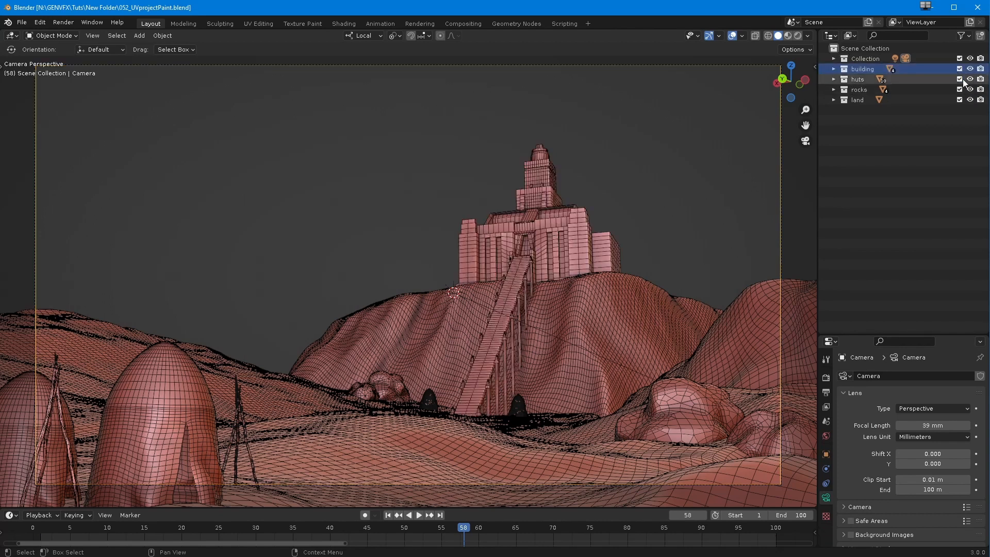
{"action": "left_click", "coordinate": [959, 79]}
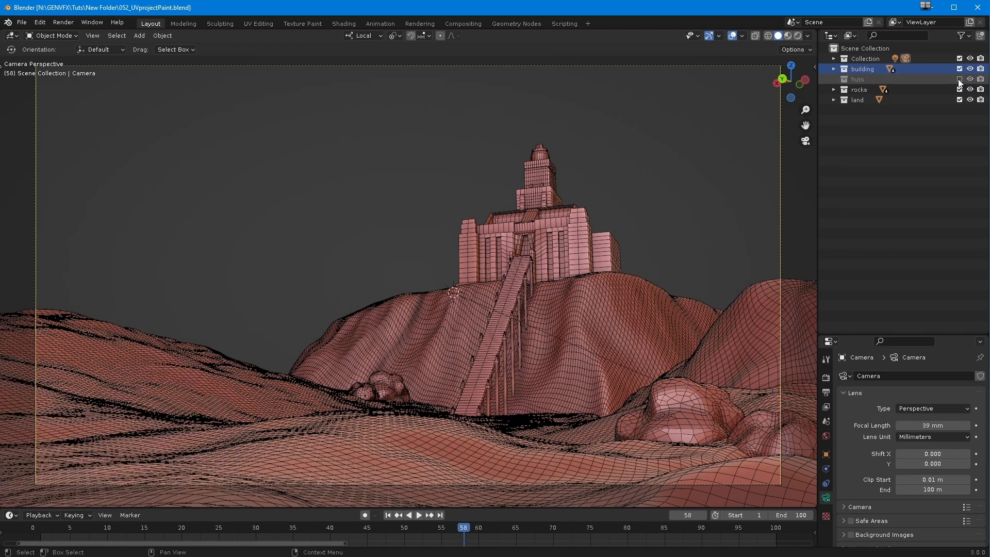
{"action": "left_click", "coordinate": [959, 79]}
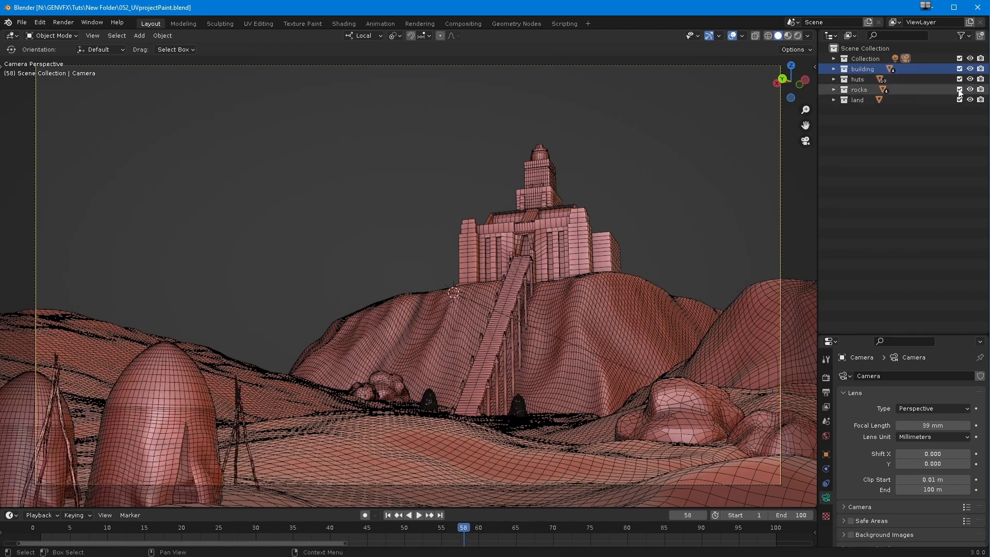
{"action": "left_click", "coordinate": [959, 90]}
{"action": "left_click", "coordinate": [959, 90]}
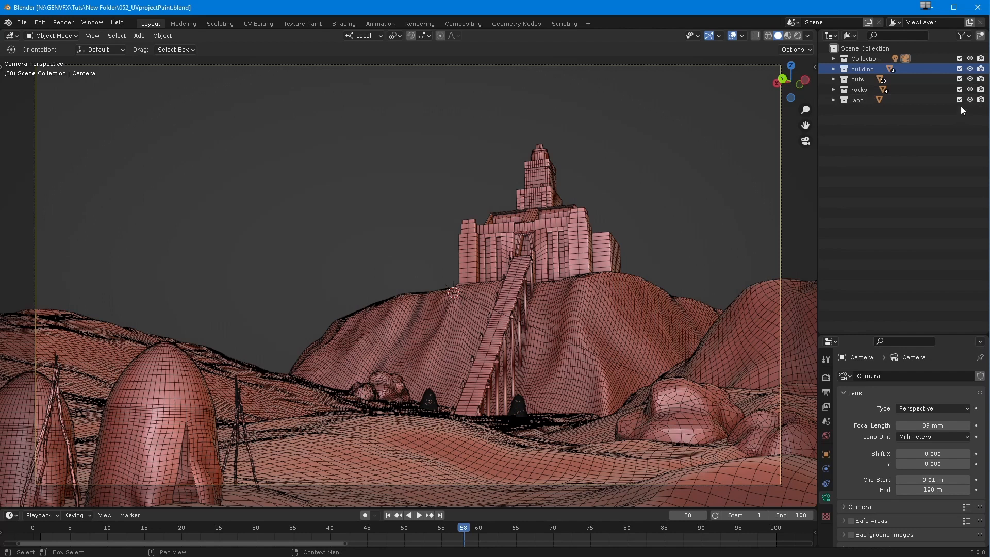
{"action": "left_click", "coordinate": [959, 100]}
{"action": "left_click", "coordinate": [959, 100]}
- Play and scrub the timeline to examine how the camera view changes over the early frames
{"action": "mouse_move", "coordinate": [45, 534]}
{"action": "left_mouse_down"}
{"action": "mouse_move", "coordinate": [141, 535]}
{"action": "mouse_move", "coordinate": [55, 538]}
{"action": "left_mouse_up"}
{"action": "key", "text": "space"}
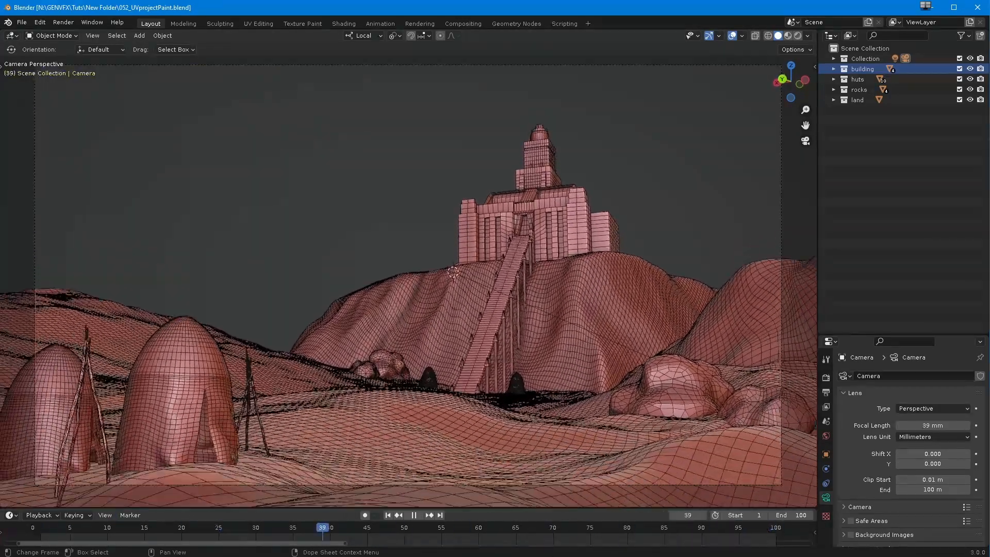
{"action": "key", "text": "Escape"}
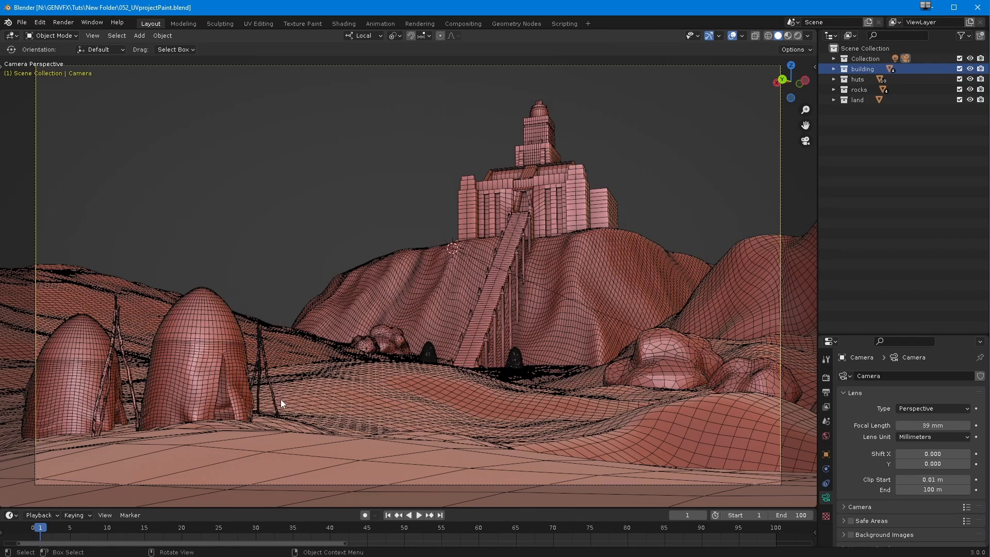
{"action": "key", "text": "space"}
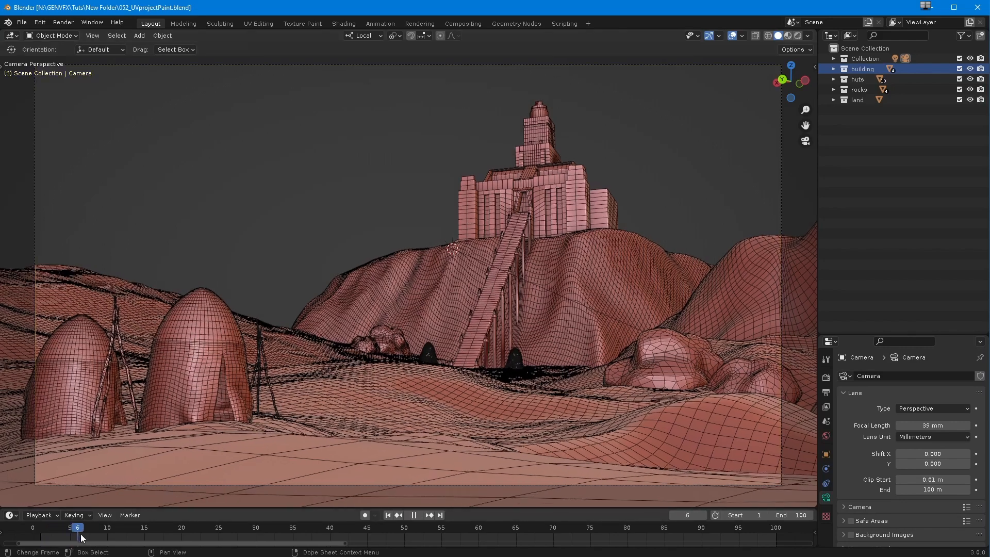
{"action": "left_click_drag", "start_coordinate": [259, 545], "coordinate": [197, 539]}
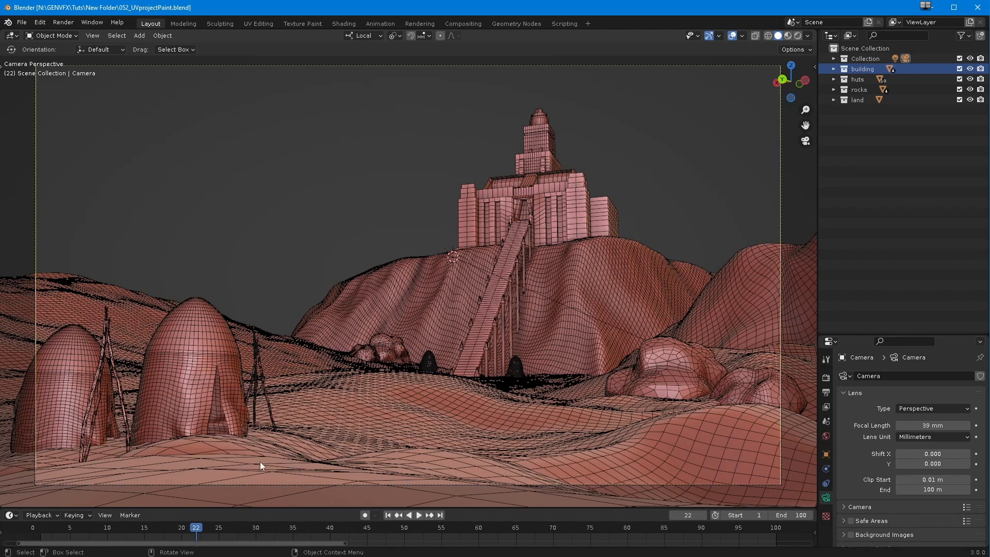
{"action": "left_click_drag", "start_coordinate": [91, 530], "coordinate": [242, 543]}
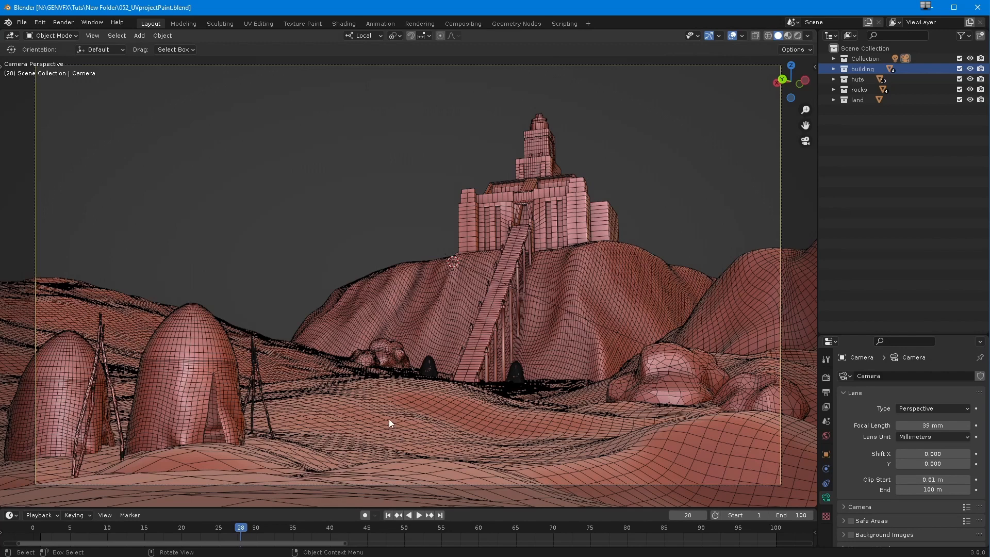
- Return the timeline to frame 1 and duplicate the Camera object in place
{"action": "left_click_drag", "start_coordinate": [240, 527], "coordinate": [40, 537]}
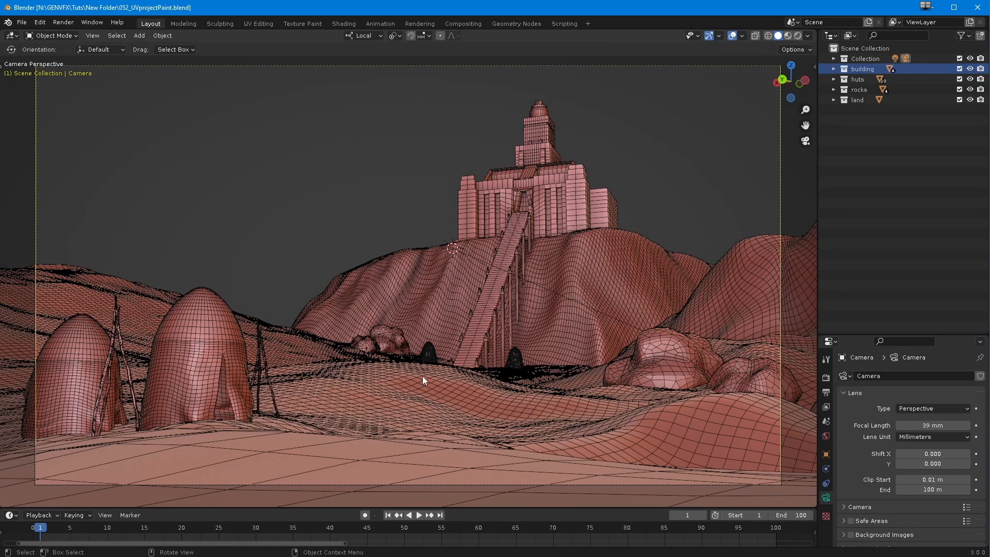
{"action": "left_click", "coordinate": [831, 57]}
{"action": "left_click", "coordinate": [834, 58]}
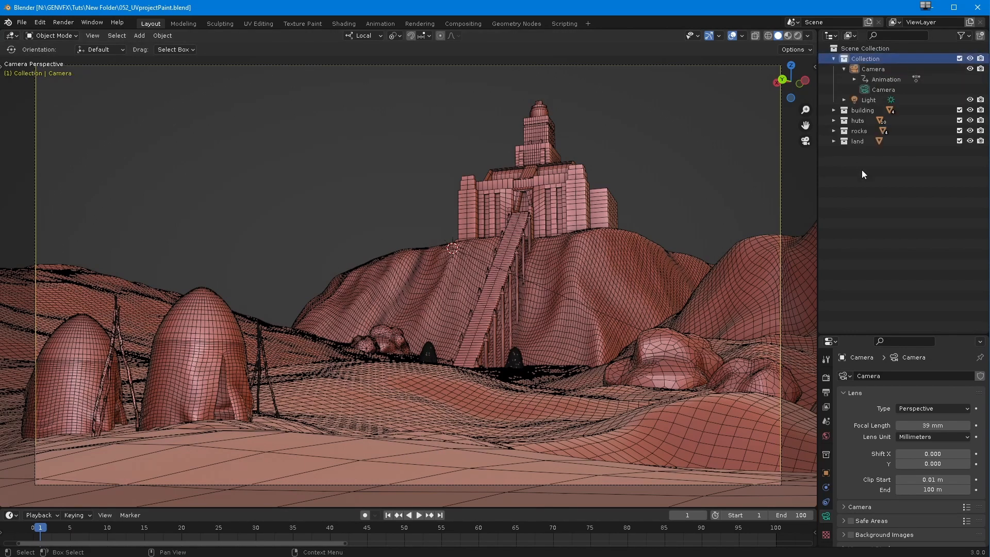
{"action": "left_click", "coordinate": [843, 69]}
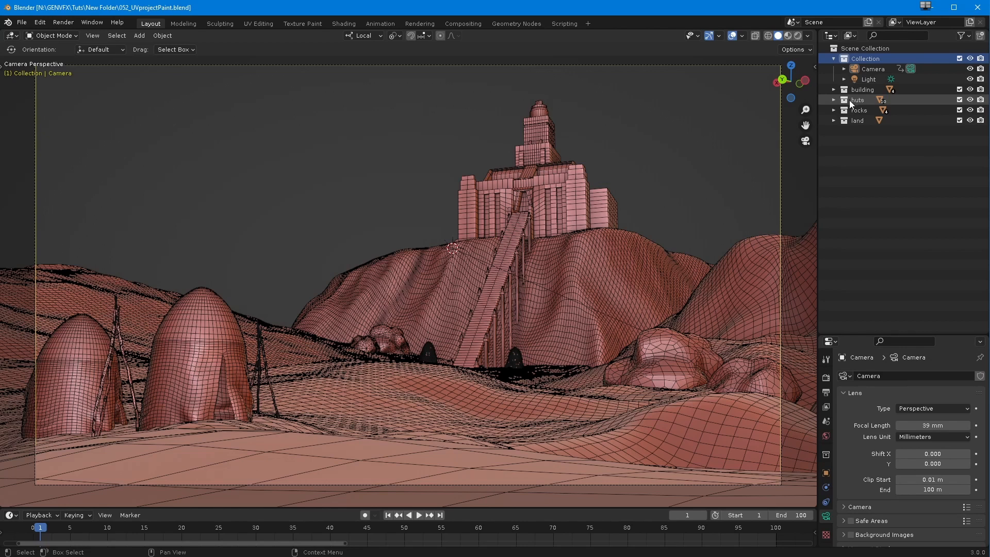
{"action": "left_click", "coordinate": [864, 69]}
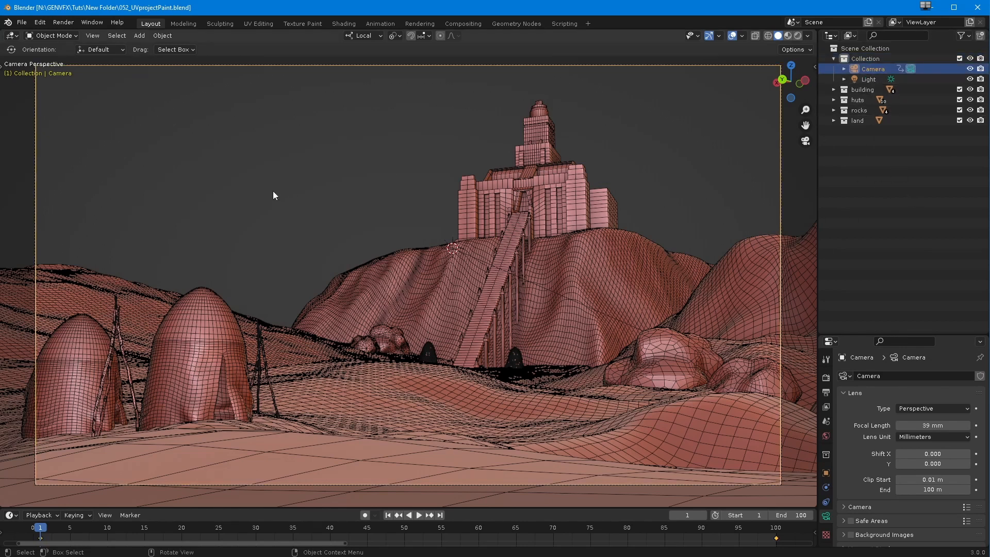
{"action": "key", "text": "shift+d"}
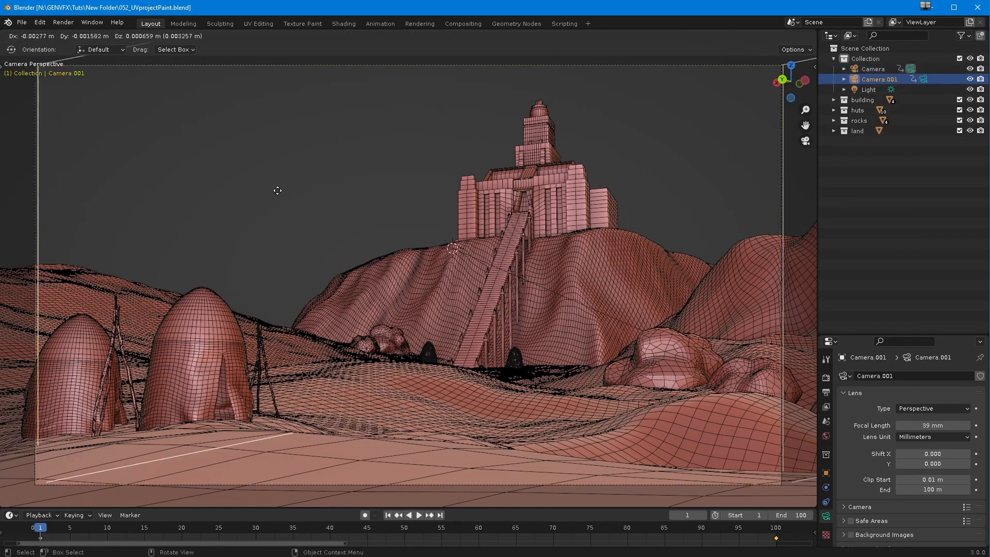
{"action": "right_click", "coordinate": [278, 191]}
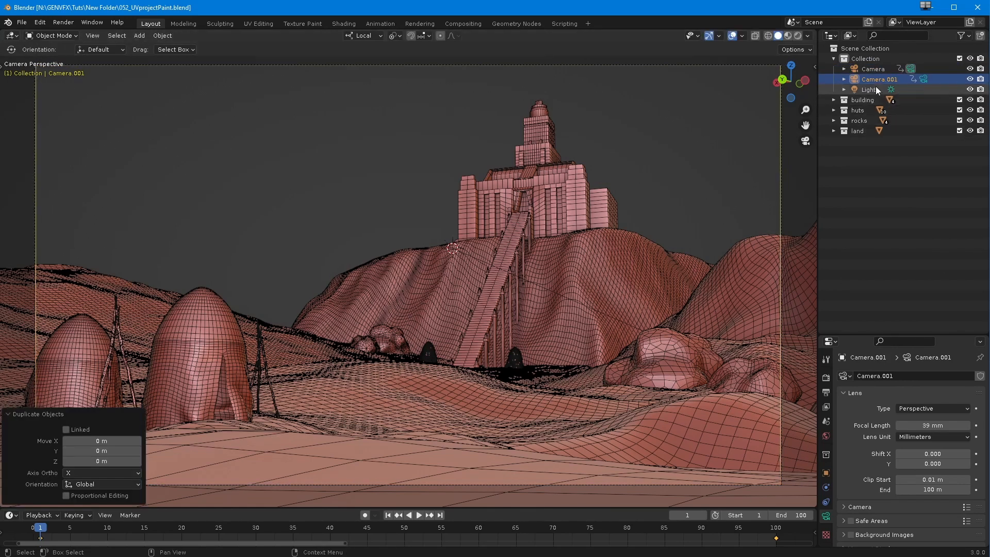
- Expand the duplicated camera's animation data and make Camera.001 the active scene camera, comparing it with the original camera
{"action": "left_click", "coordinate": [844, 79]}
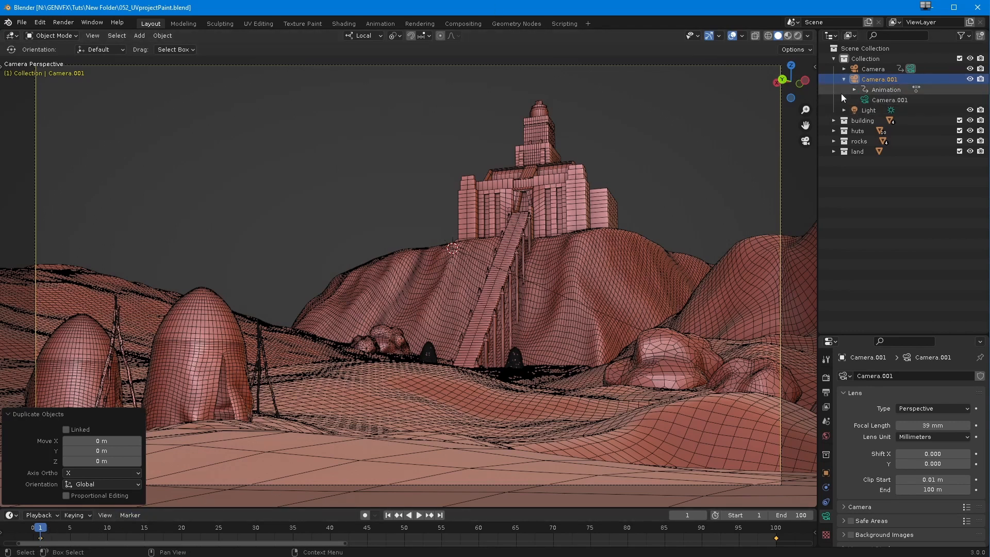
{"action": "left_click", "coordinate": [854, 90]}
{"action": "left_click", "coordinate": [868, 111]}
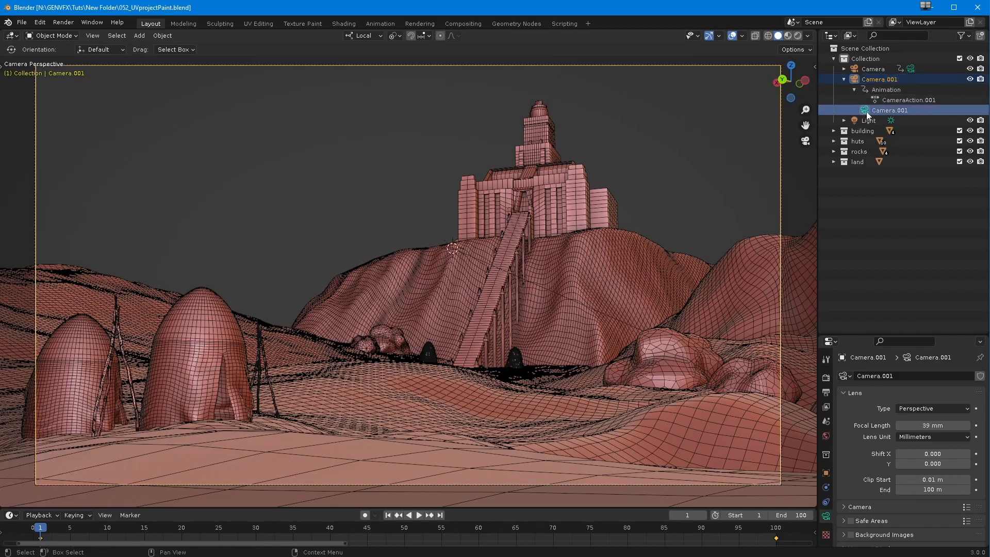
{"action": "mouse_move", "coordinate": [43, 529]}
{"action": "left_mouse_down"}
{"action": "mouse_move", "coordinate": [672, 533]}
{"action": "mouse_move", "coordinate": [40, 538]}
{"action": "left_mouse_up"}
{"action": "key", "text": "space"}
{"action": "key", "text": "space"}
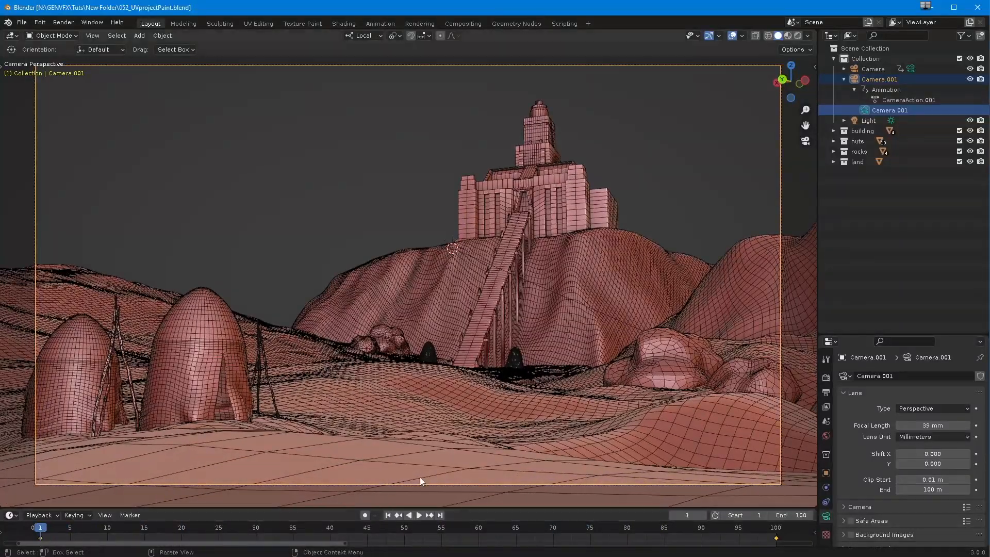
{"action": "left_click", "coordinate": [911, 70]}
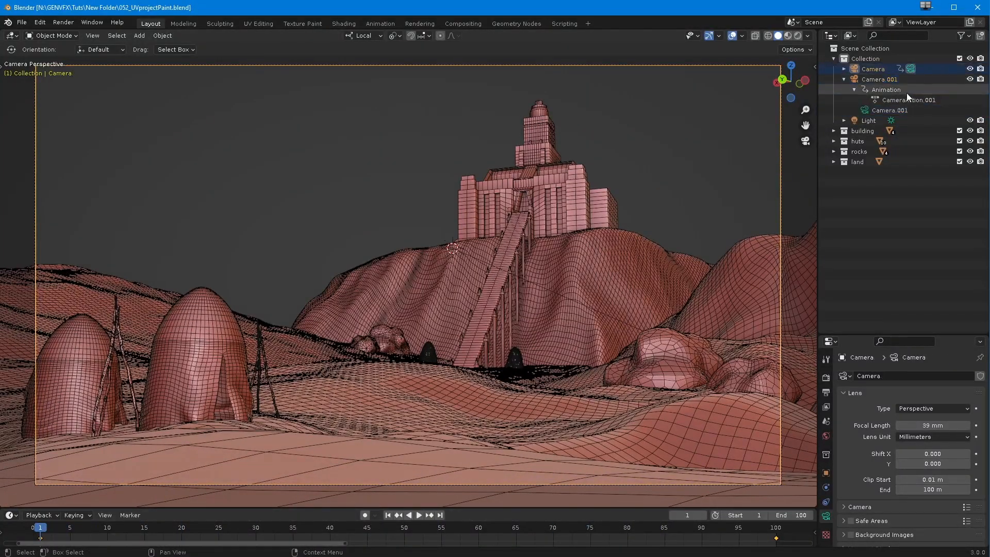
{"action": "left_click", "coordinate": [877, 111]}
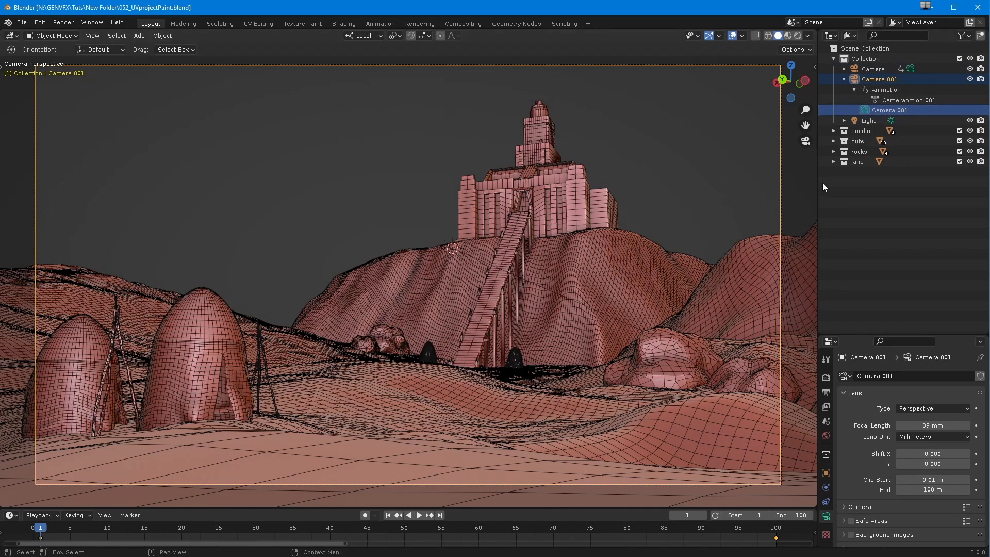
- Delete the location and rotation keyframes on the duplicated camera at frame 1
{"action": "key", "text": "n"}
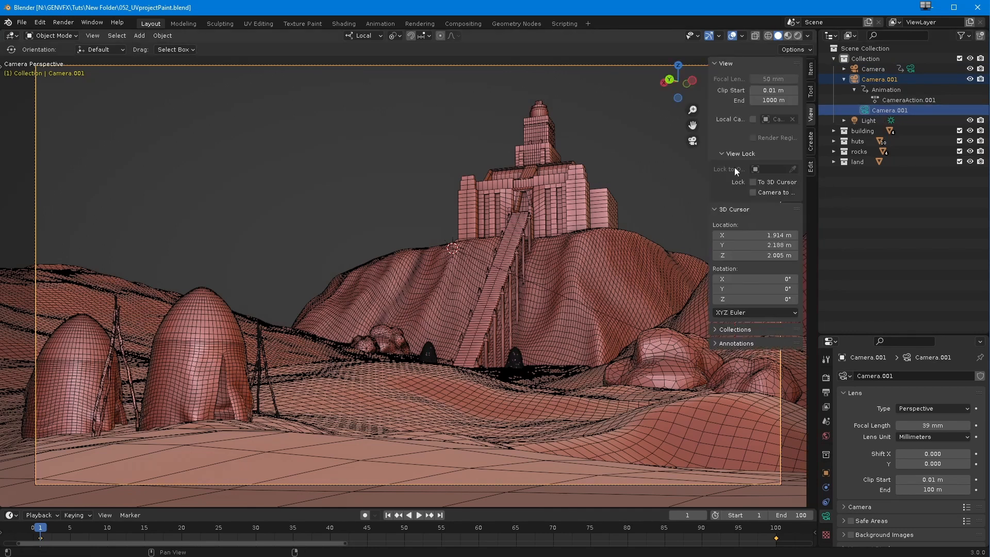
{"action": "left_click", "coordinate": [808, 71]}
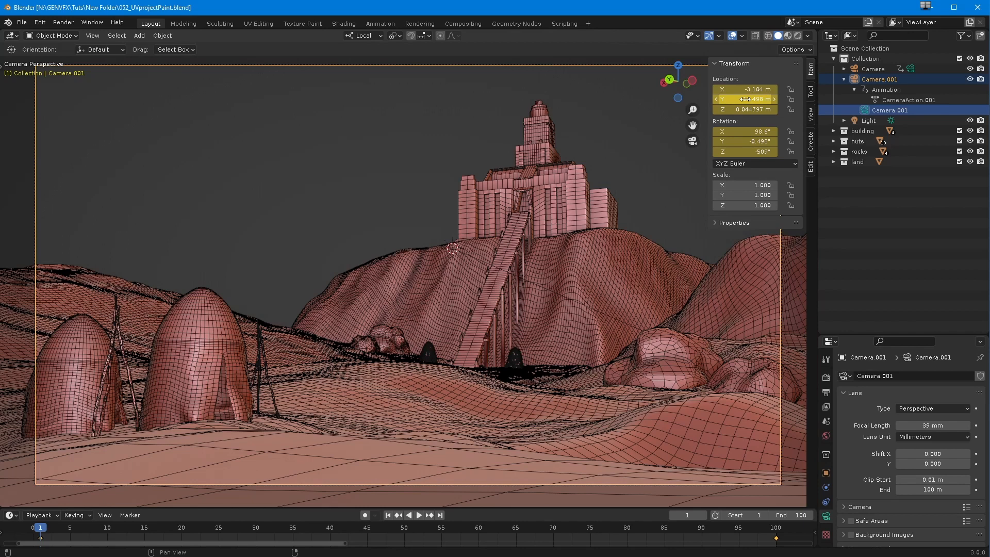
{"action": "right_click", "coordinate": [748, 100]}
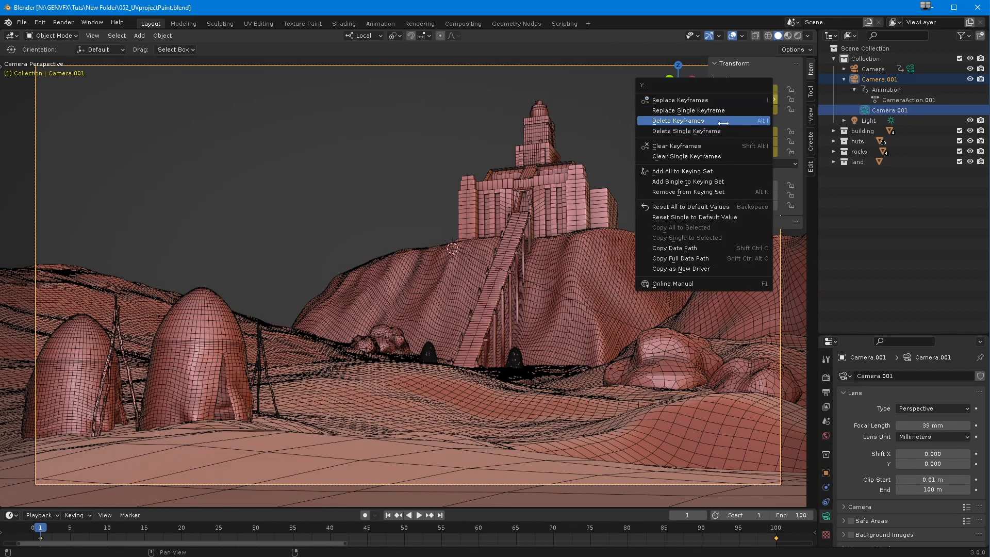
{"action": "left_click", "coordinate": [742, 120]}
{"action": "right_click", "coordinate": [737, 138]}
{"action": "left_click", "coordinate": [736, 138]}
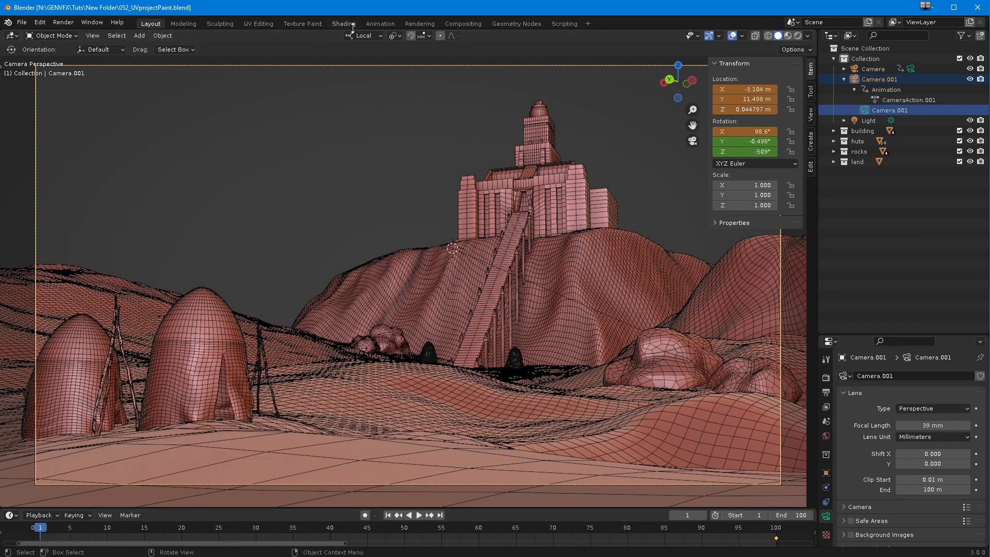
- Switch to the Animation workspace, delete Camera.001's remaining keyframes, and scrub to frame 59 to check that it stays static
{"action": "left_click", "coordinate": [376, 24]}
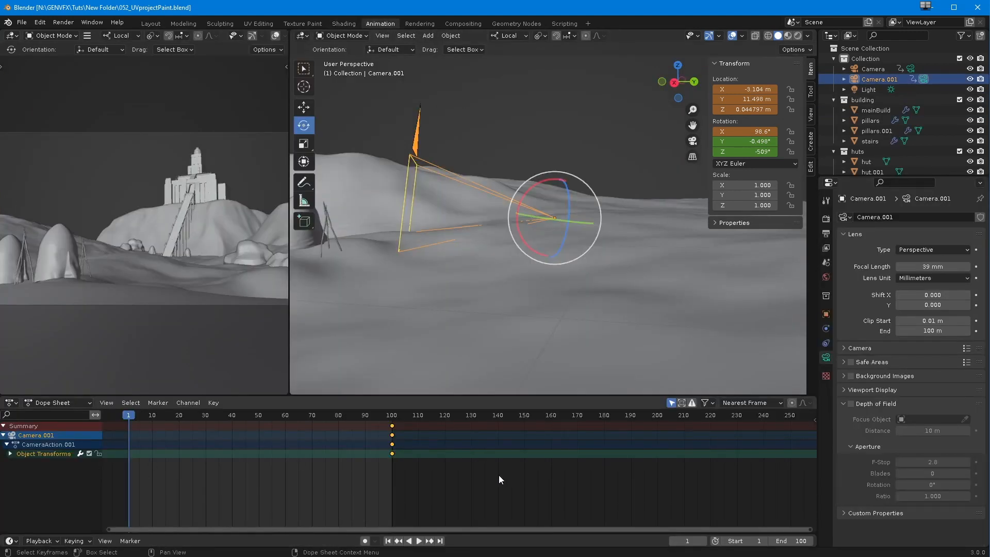
{"action": "key", "text": "Delete"}
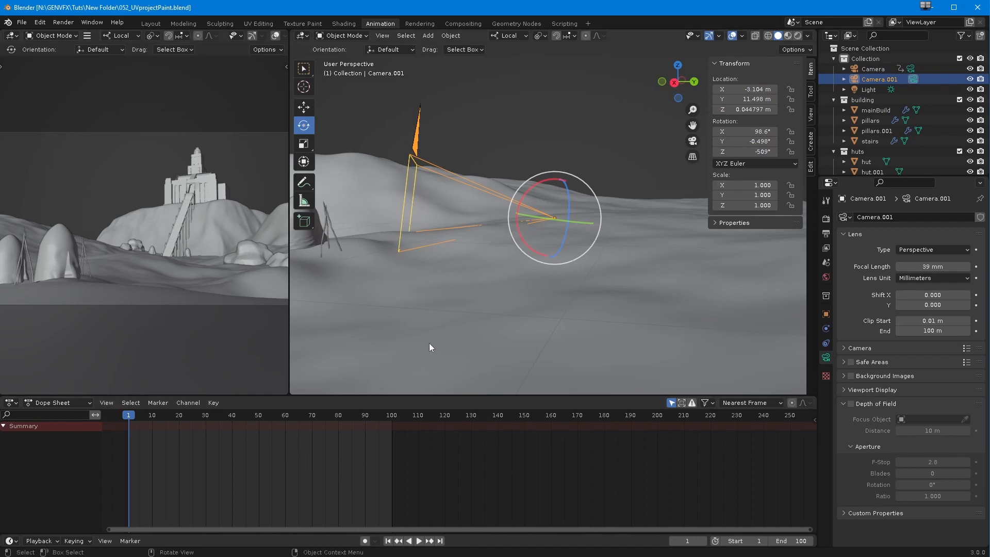
{"action": "left_click_drag", "start_coordinate": [140, 419], "coordinate": [282, 418]}
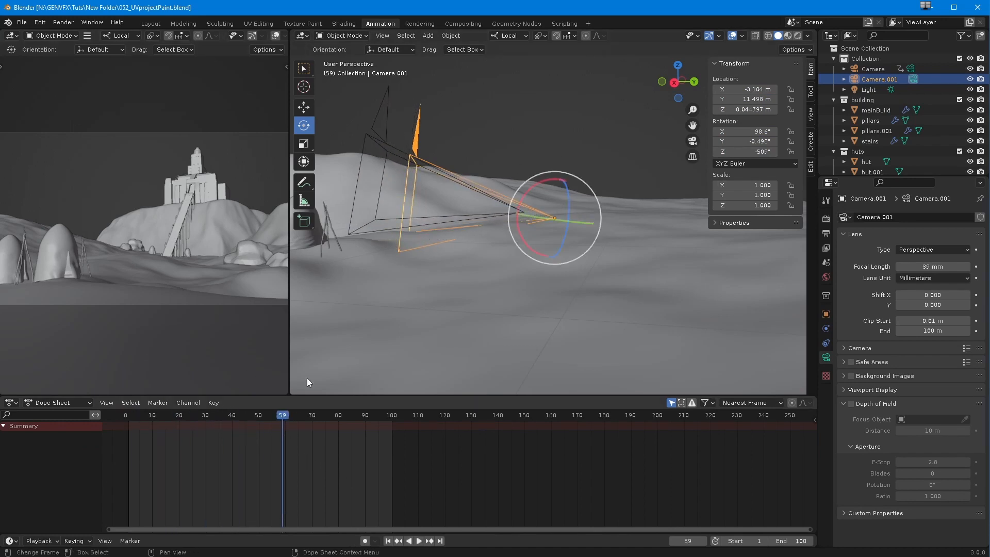
- Rename the original animated camera as cam_anim
{"action": "double_click", "coordinate": [873, 70]}
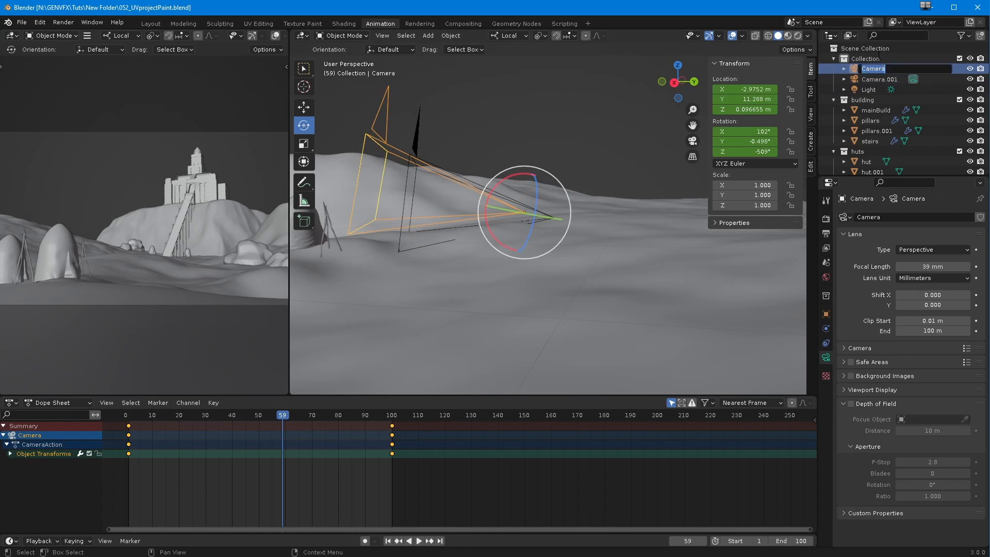
{"action": "type", "text": "a"}
{"action": "type", "text": "cam)"}
{"action": "type", "text": "_anim"}
{"action": "key", "text": "Return"}
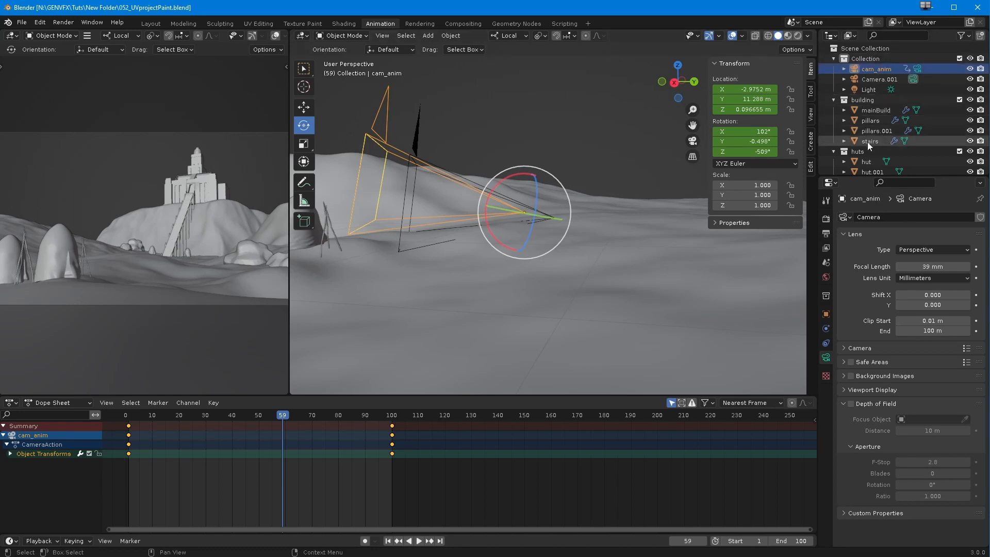
- Rename the static duplicate, Camera.001, as cam_paint
{"action": "left_click", "coordinate": [860, 77]}
{"action": "double_click", "coordinate": [876, 79]}
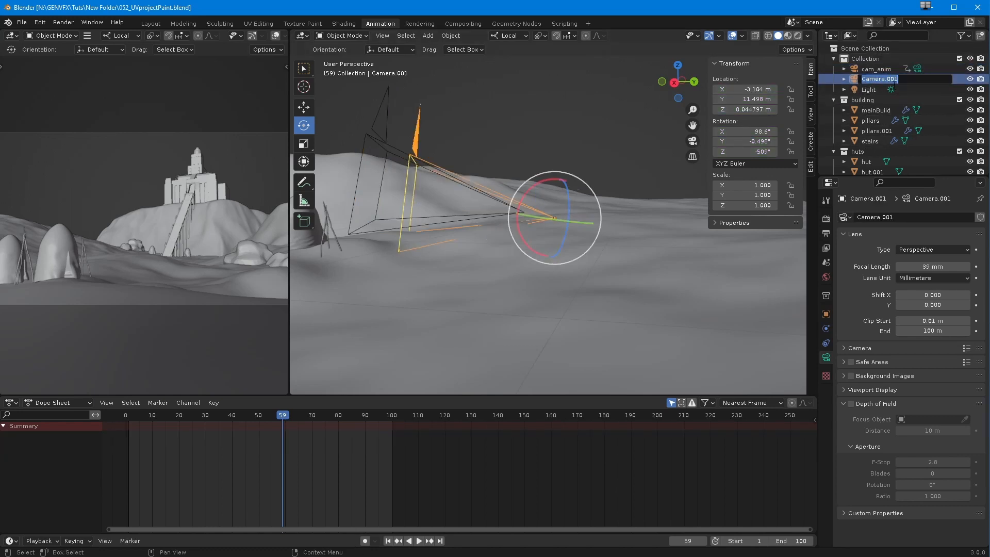
{"action": "type", "text": "cam_pait"}
{"action": "key", "text": "Return"}
{"action": "double_click", "coordinate": [872, 78]}
{"action": "left_click", "coordinate": [898, 79]}
{"action": "type", "text": "nt"}
{"action": "key", "text": "Return"}
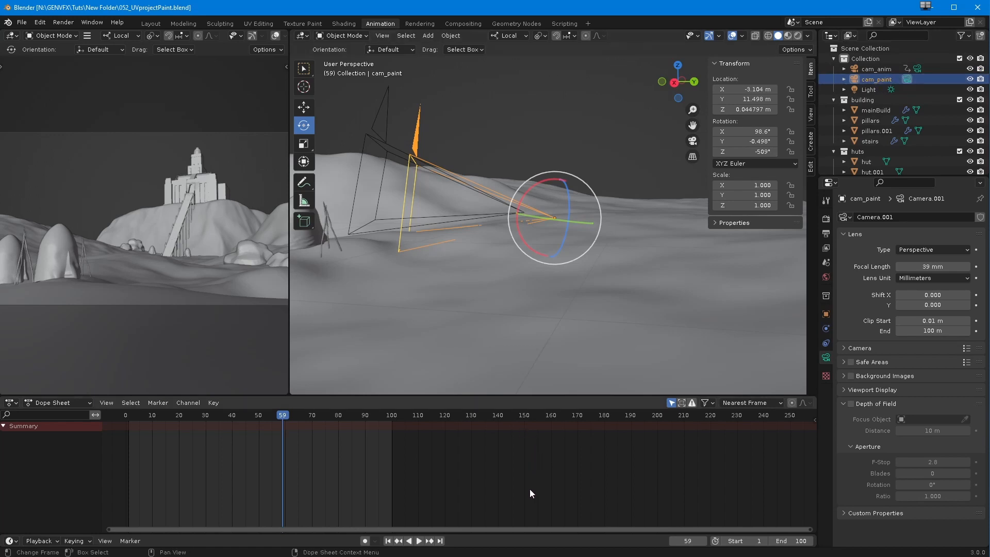
- Make cam_anim the active scene camera, enlarge the camera viewport, and play the timeline to examine its movement
{"action": "left_click", "coordinate": [865, 70]}
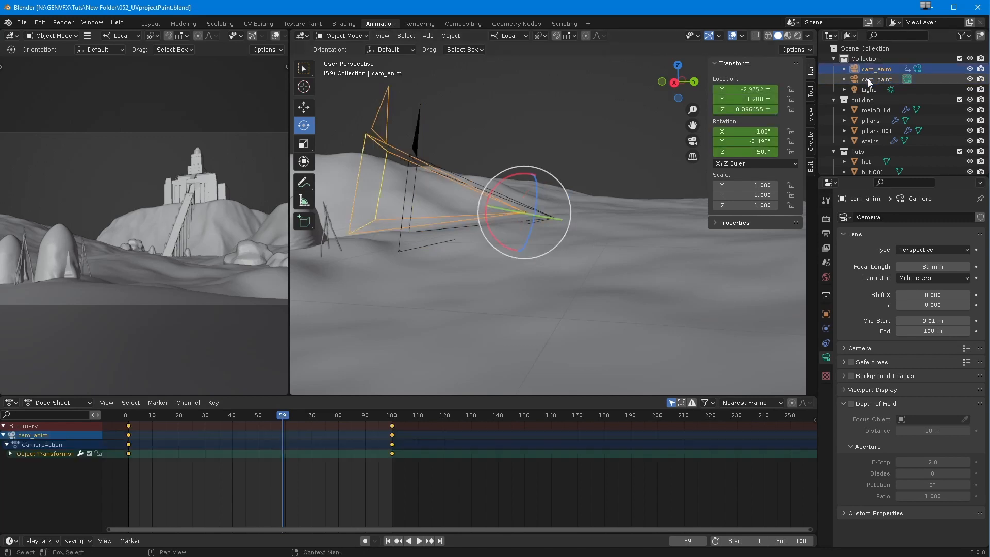
{"action": "left_click", "coordinate": [868, 79]}
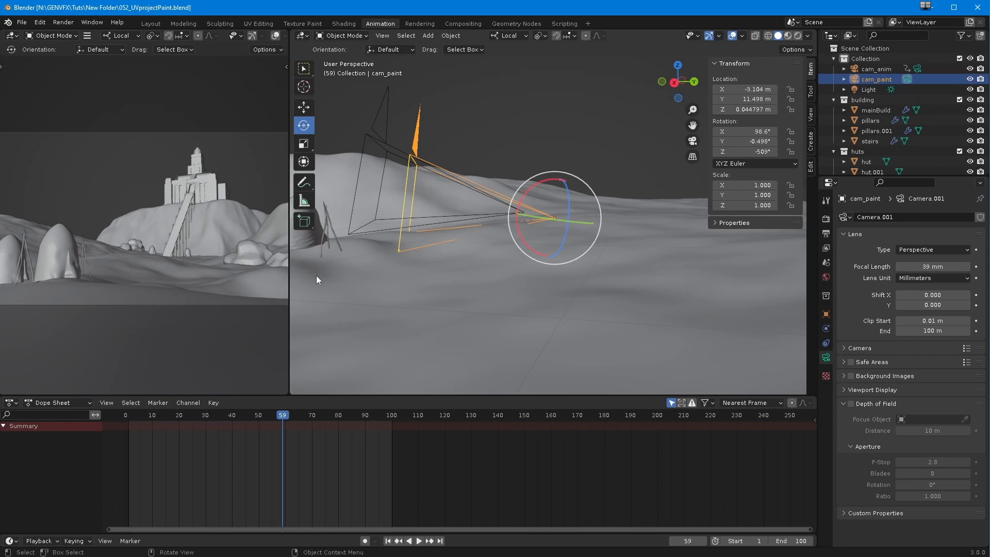
{"action": "left_click", "coordinate": [917, 69]}
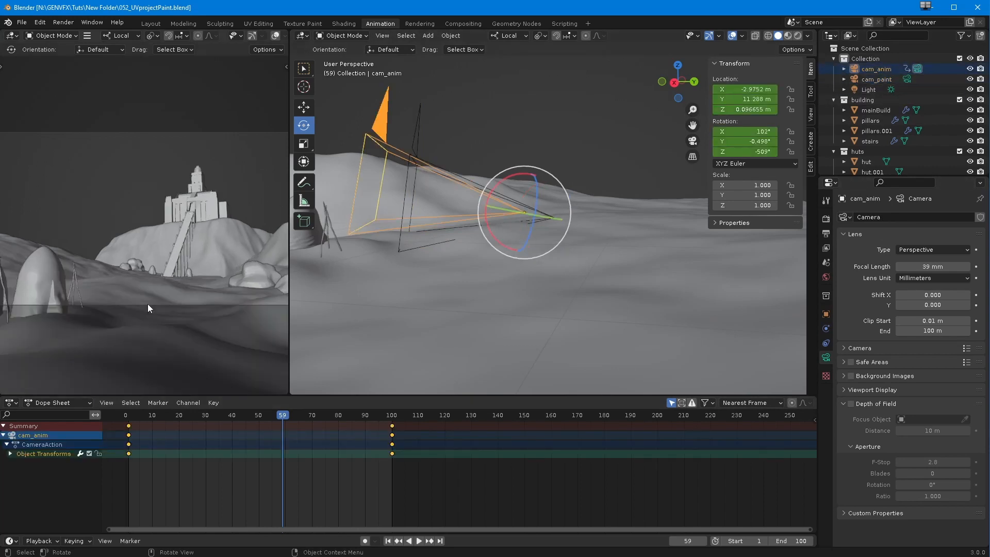
{"action": "left_click_drag", "start_coordinate": [290, 277], "coordinate": [468, 276]}
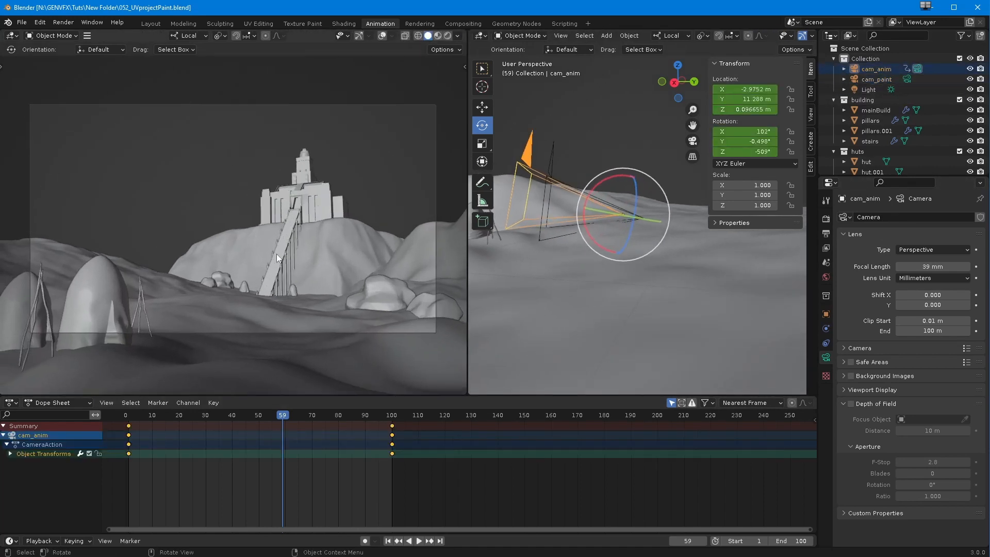
{"action": "key", "text": "space"}
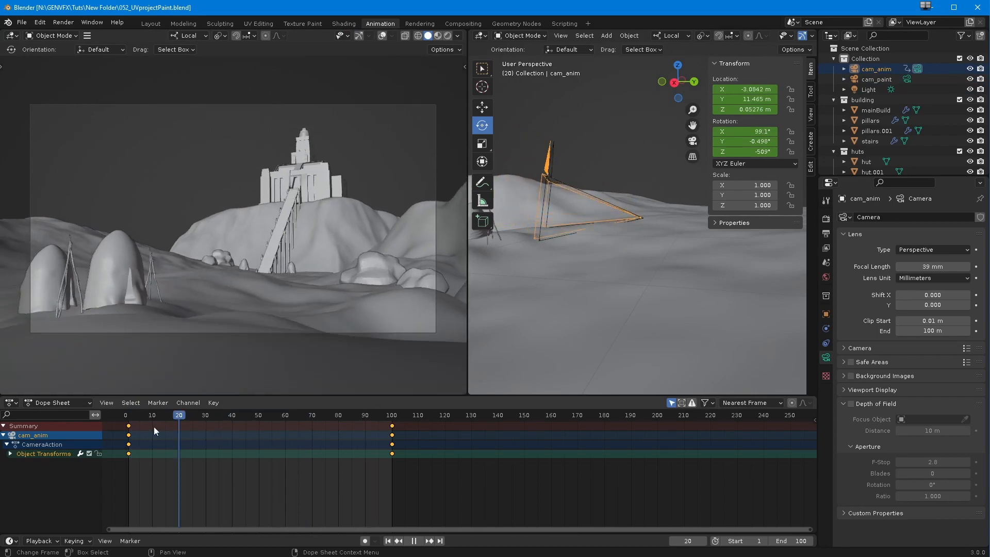
{"action": "key", "text": "space"}
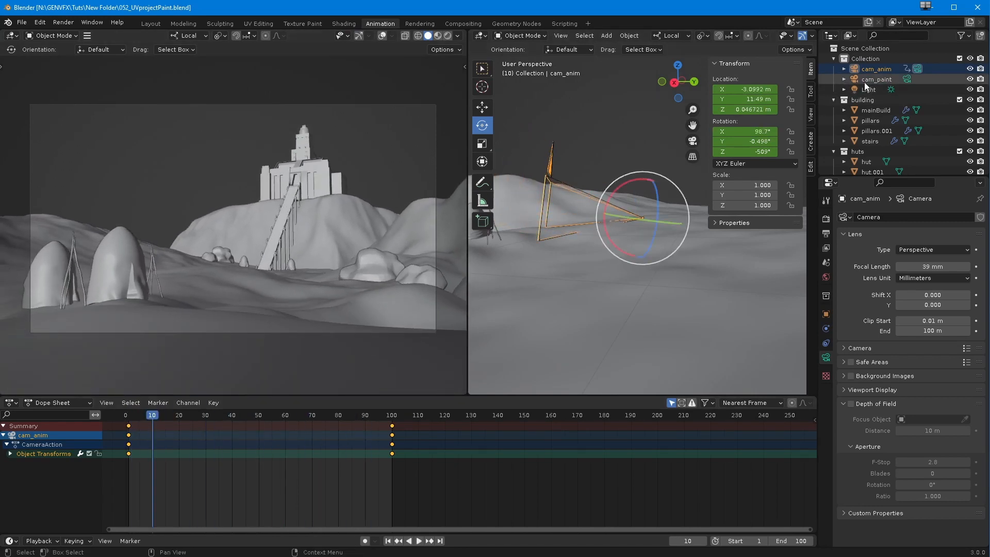
- Make cam_paint the active scene camera, check the Camera to View lock in the camera viewport, and return to frame 1
{"action": "left_click", "coordinate": [864, 80]}
{"action": "left_click", "coordinate": [908, 79]}
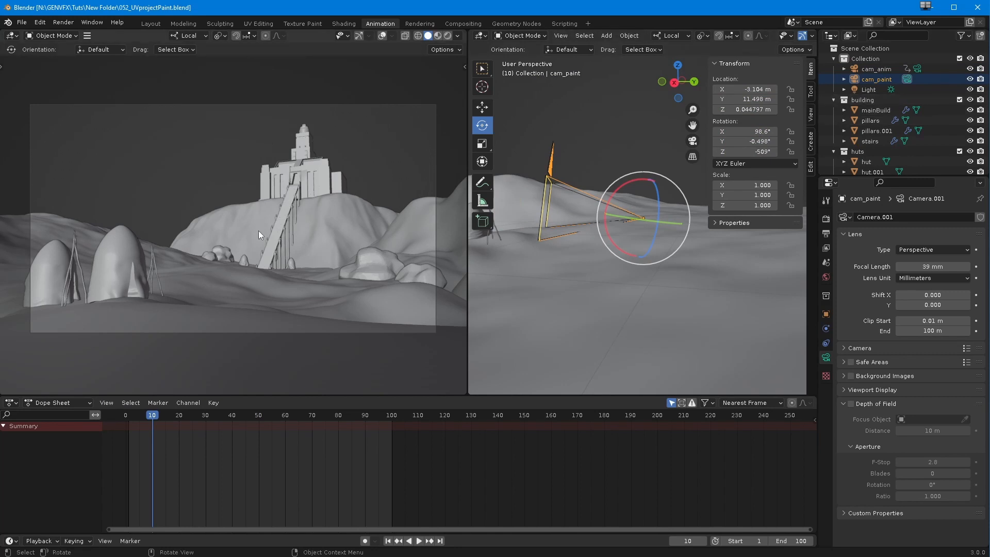
{"action": "key", "text": "n"}
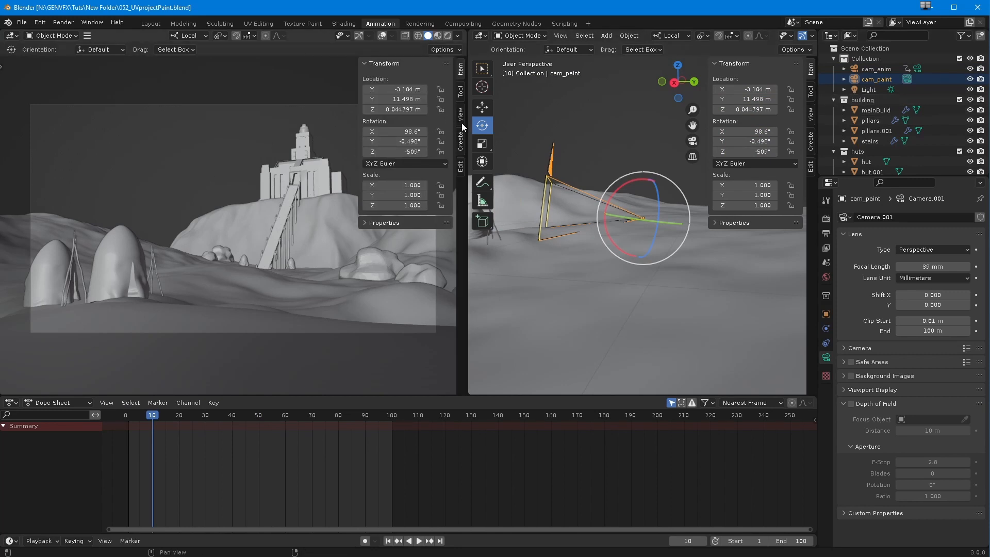
{"action": "key", "text": "n"}
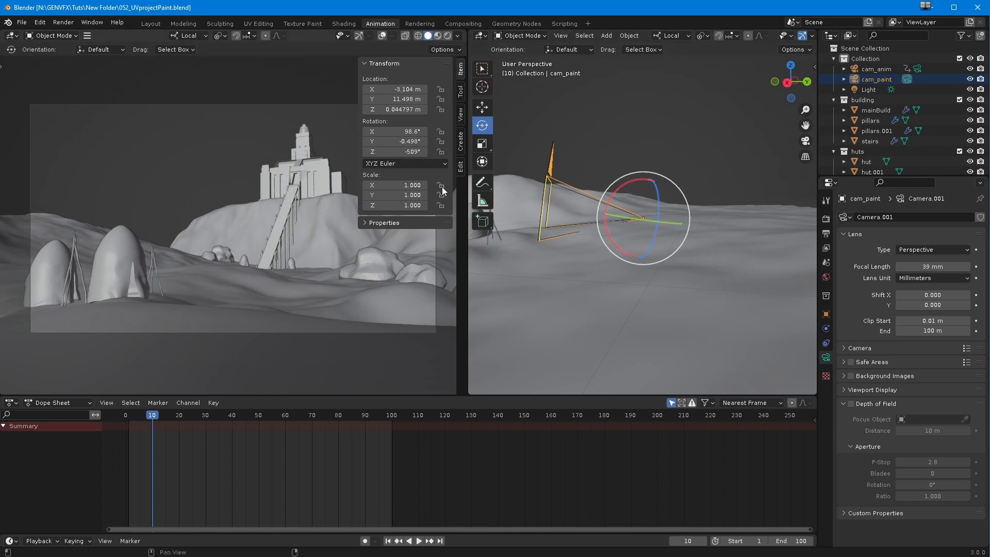
{"action": "left_click", "coordinate": [460, 116]}
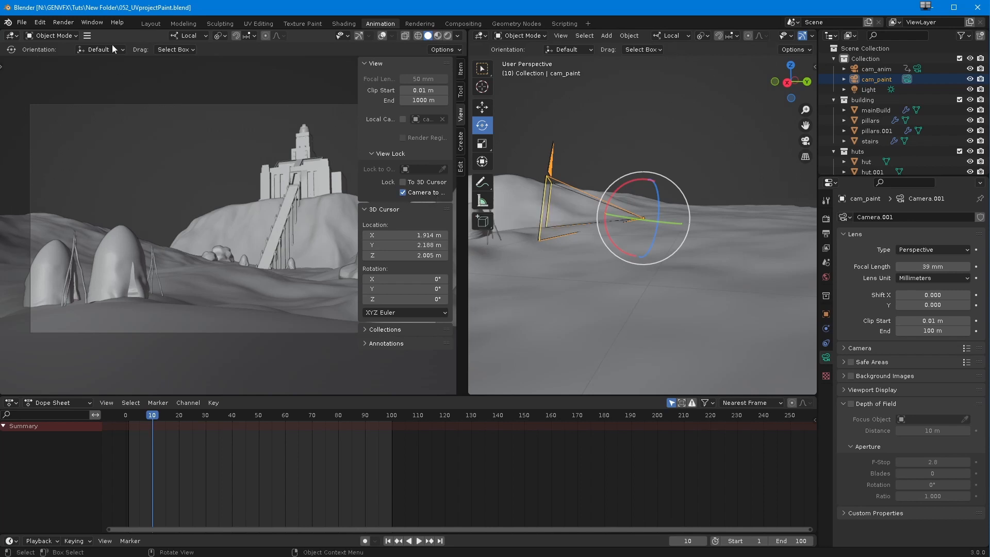
{"action": "middle_click_drag", "start_coordinate": [215, 285], "coordinate": [240, 301]}
{"action": "key", "text": "n"}
{"action": "left_click_drag", "start_coordinate": [227, 429], "coordinate": [129, 429]}
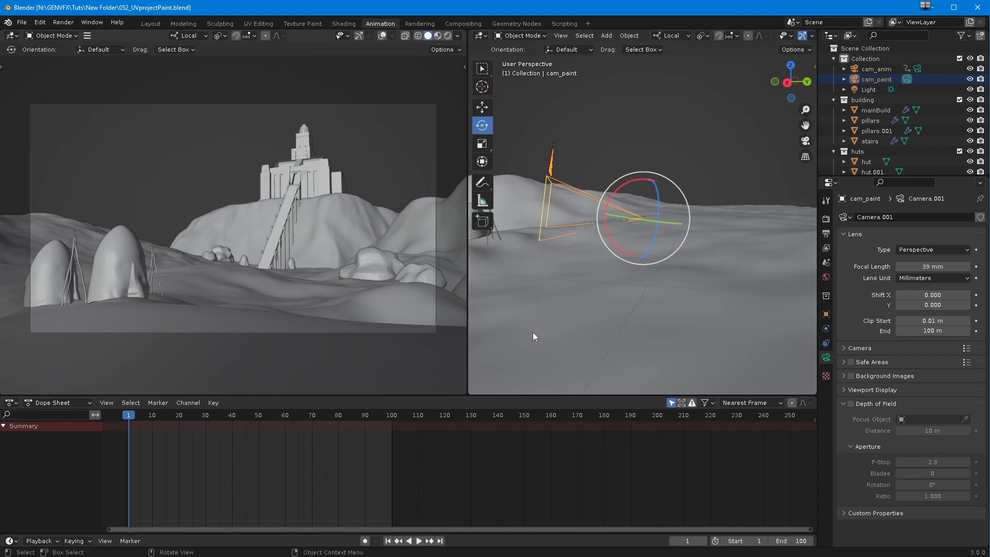
- Pull cam_paint back from the scene and raise it above the ground to widen its view
{"action": "scroll", "coordinate": [273, 274], "scroll_direction": "up", "scroll_amount": 3}
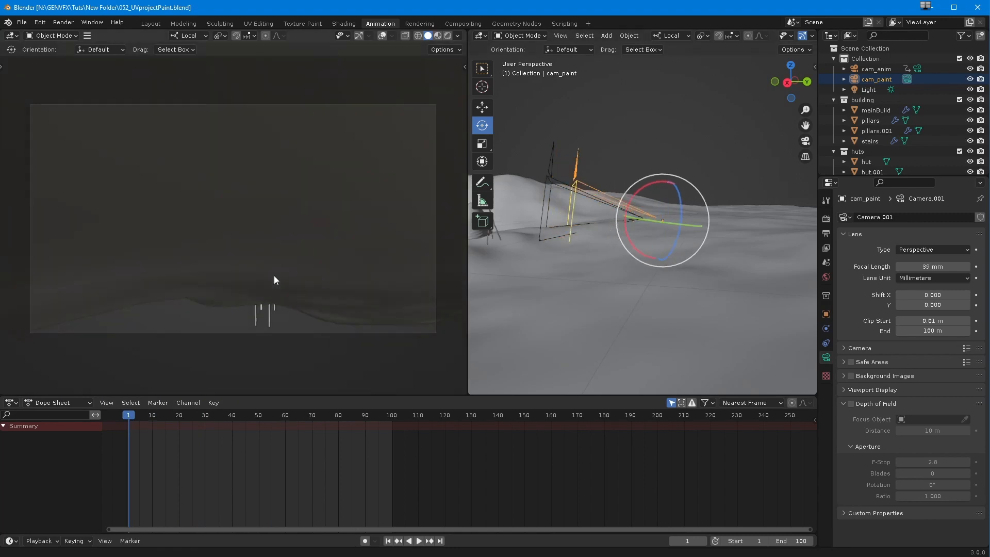
{"action": "middle_click_drag", "start_coordinate": [274, 275], "coordinate": [274, 281], "text": "ctrl"}
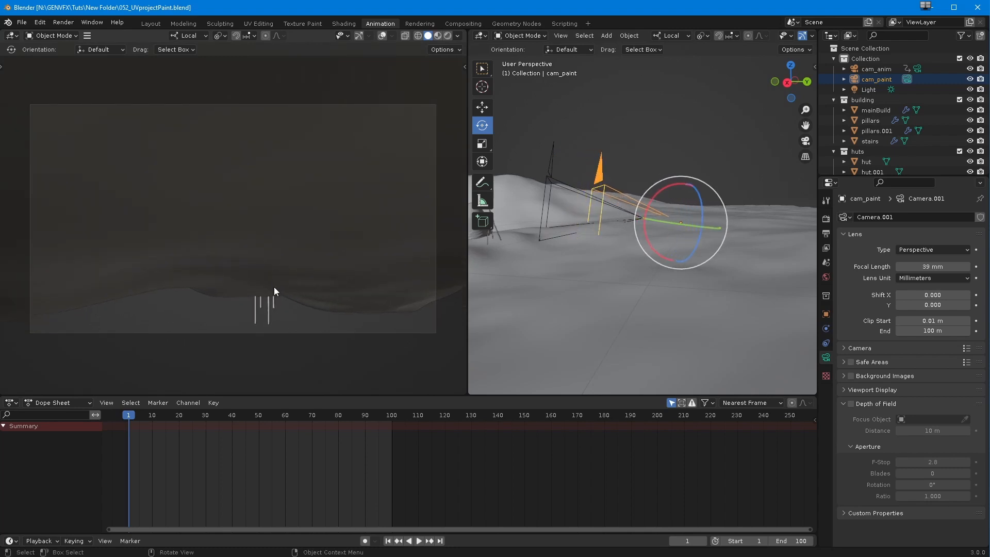
{"action": "key", "text": "g"}
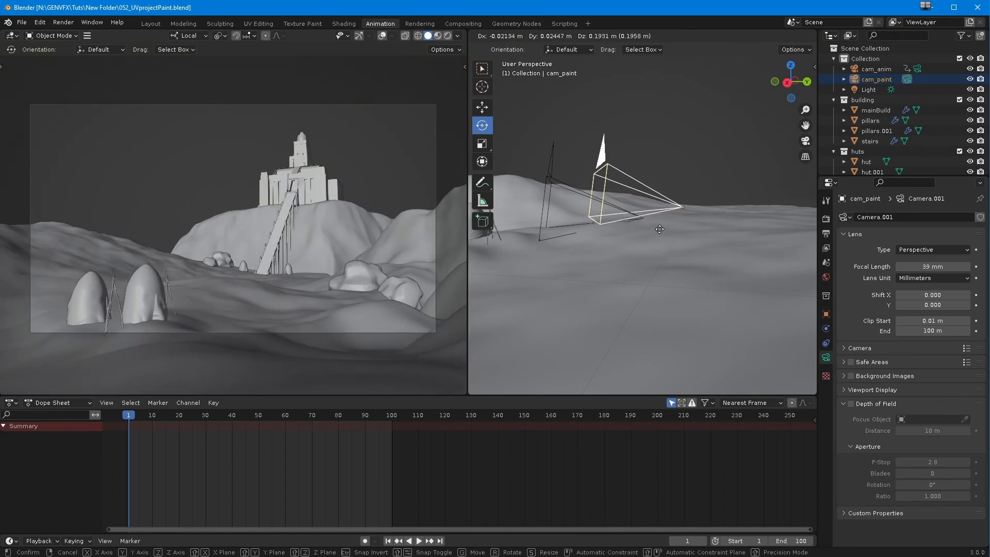
{"action": "left_click", "coordinate": [668, 202]}
- Tilt cam_paint downward about its local X axis so the huts come into the frame
{"action": "middle_click_drag", "start_coordinate": [667, 199], "coordinate": [549, 259]}
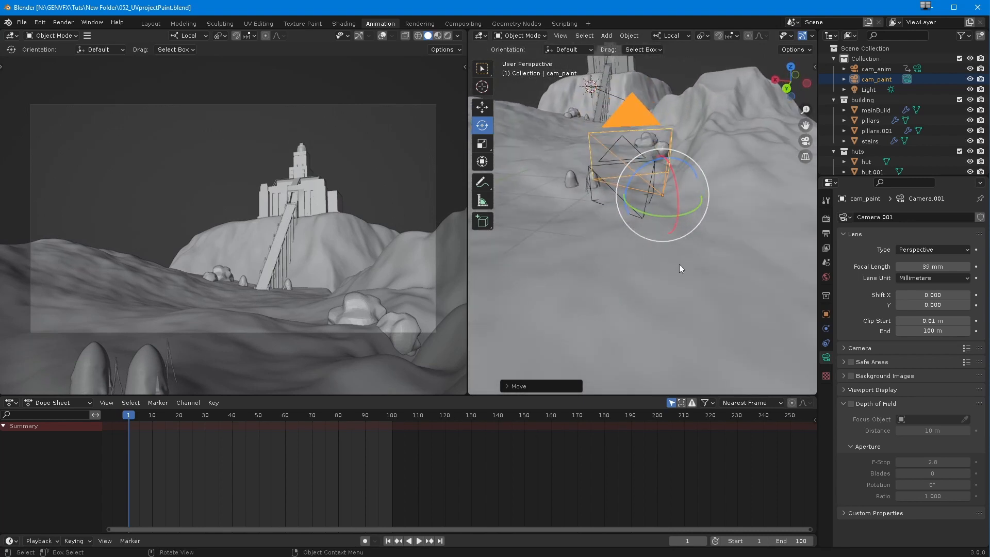
{"action": "mouse_move", "coordinate": [686, 274]}
{"action": "middle_mouse_down"}
{"action": "mouse_move", "coordinate": [636, 273]}
{"action": "mouse_move", "coordinate": [634, 315]}
{"action": "mouse_move", "coordinate": [620, 329]}
{"action": "mouse_move", "coordinate": [638, 346]}
{"action": "mouse_move", "coordinate": [667, 272]}
{"action": "mouse_move", "coordinate": [673, 282]}
{"action": "middle_mouse_up"}
{"action": "key", "text": "r"}
{"action": "key", "text": "x"}
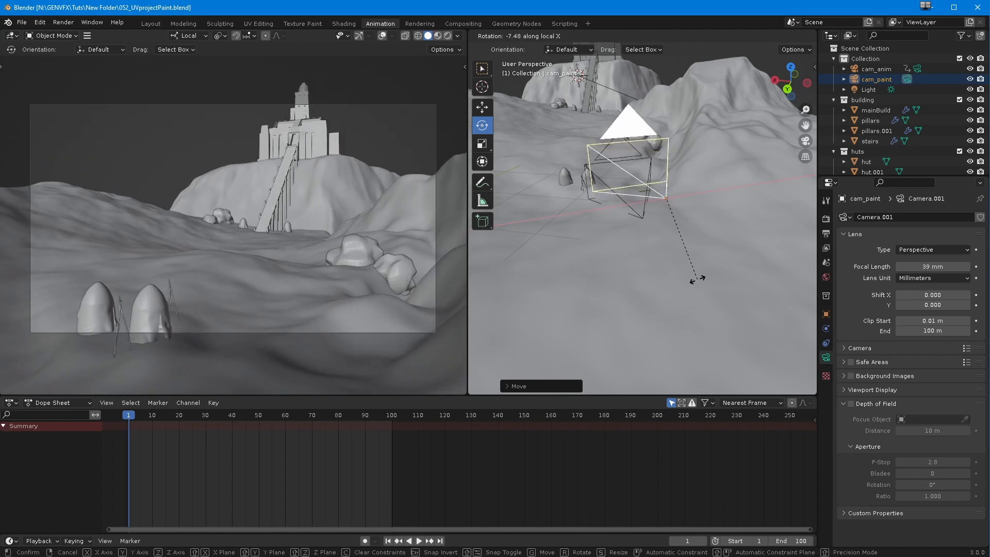
{"action": "left_click", "coordinate": [706, 333]}
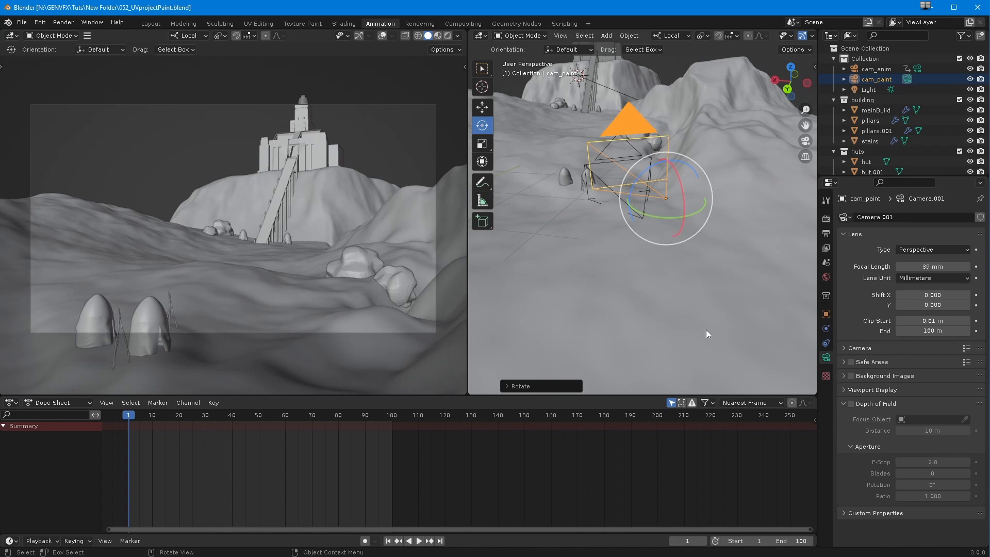
- Move cam_paint farther back along its viewing direction and raise it slightly with the Move tool
{"action": "left_click", "coordinate": [485, 110]}
{"action": "middle_click_drag", "start_coordinate": [606, 259], "coordinate": [743, 185]}
{"action": "left_click_drag", "start_coordinate": [741, 181], "coordinate": [834, 183]}
{"action": "middle_click_drag", "start_coordinate": [666, 247], "coordinate": [665, 333], "text": "shift"}
{"action": "left_click_drag", "start_coordinate": [666, 334], "coordinate": [733, 380]}
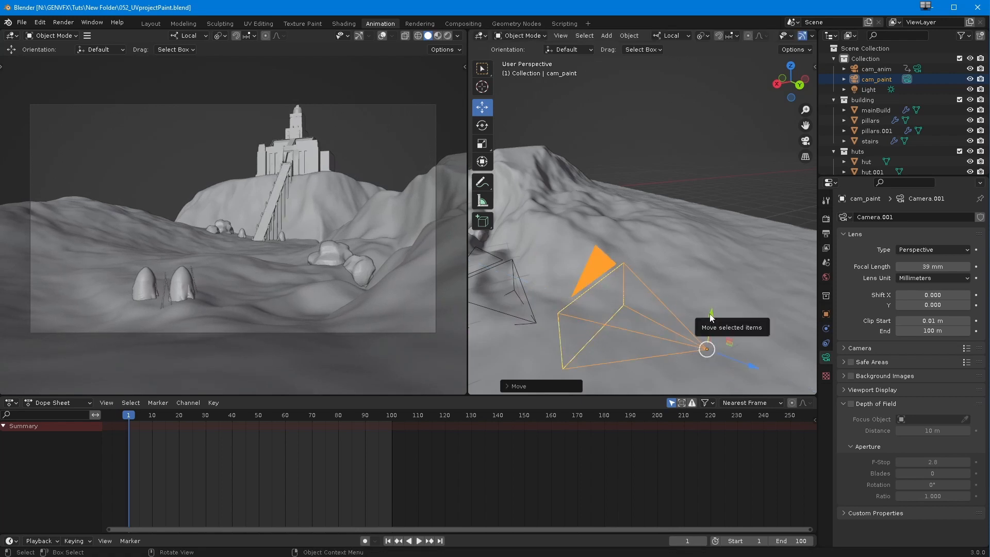
{"action": "left_click_drag", "start_coordinate": [710, 310], "coordinate": [710, 302]}
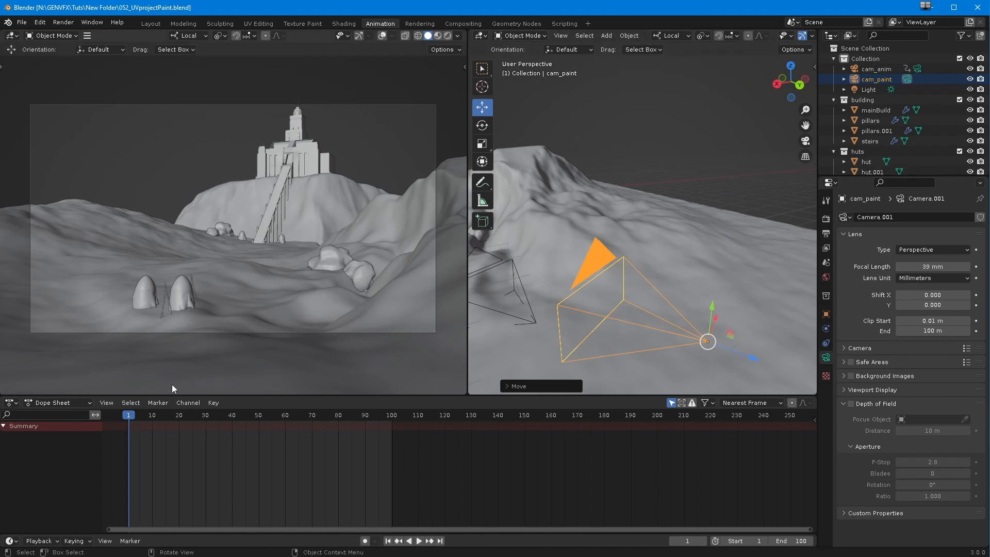
- Put Landscape.004 in Edit Mode, show overlays in the camera viewport, and compare the mesh through cam_anim and cam_paint
{"action": "left_click", "coordinate": [917, 70]}
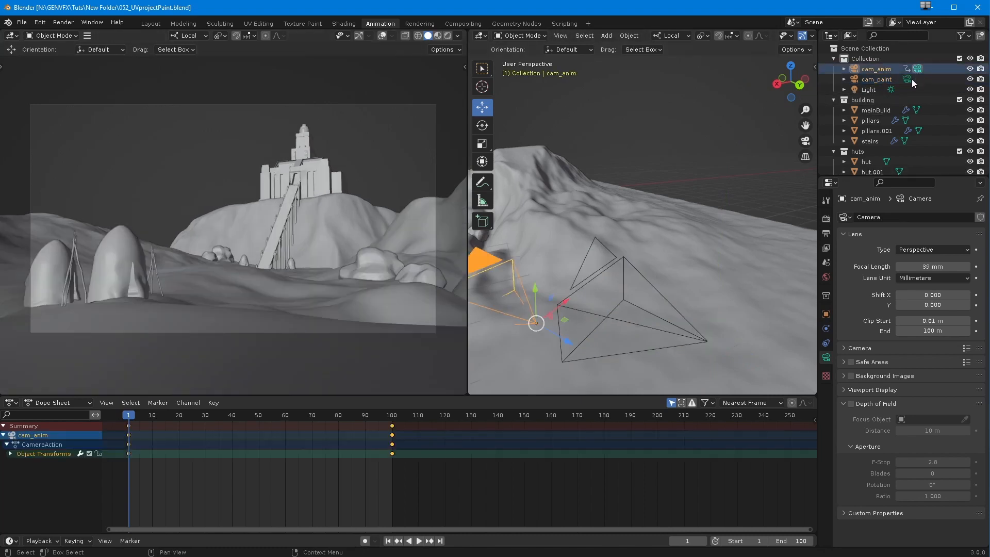
{"action": "left_click", "coordinate": [175, 311]}
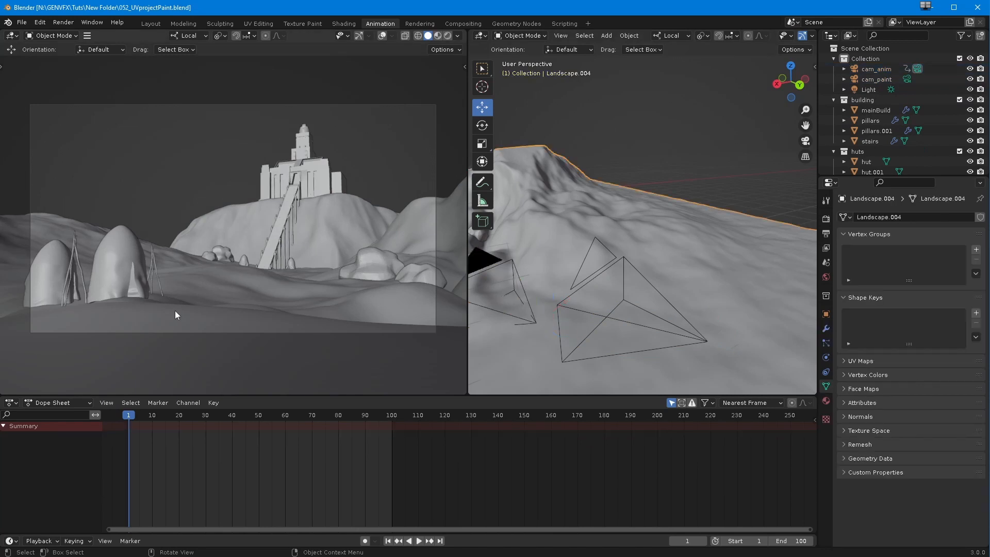
{"action": "left_click", "coordinate": [56, 36]}
{"action": "left_click", "coordinate": [51, 59]}
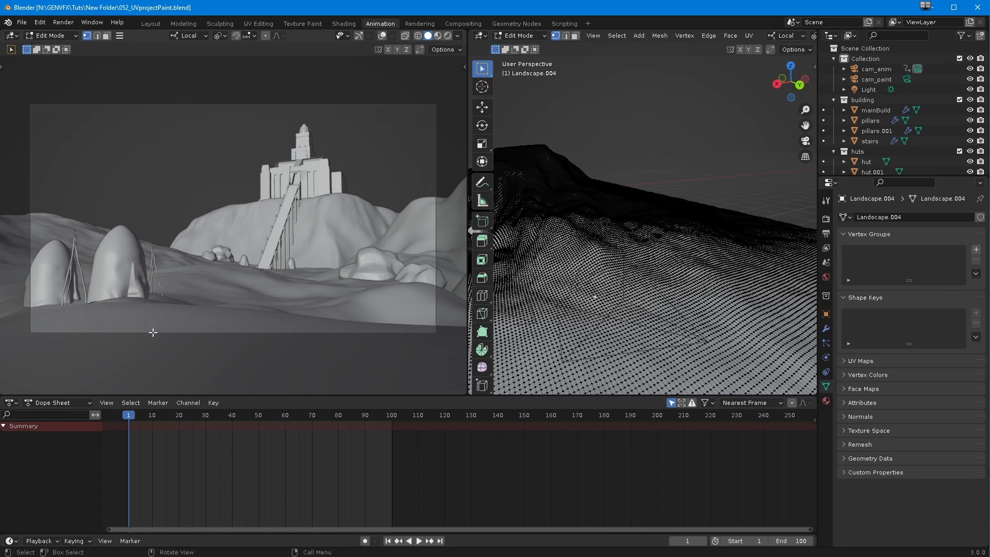
{"action": "left_click", "coordinate": [382, 36]}
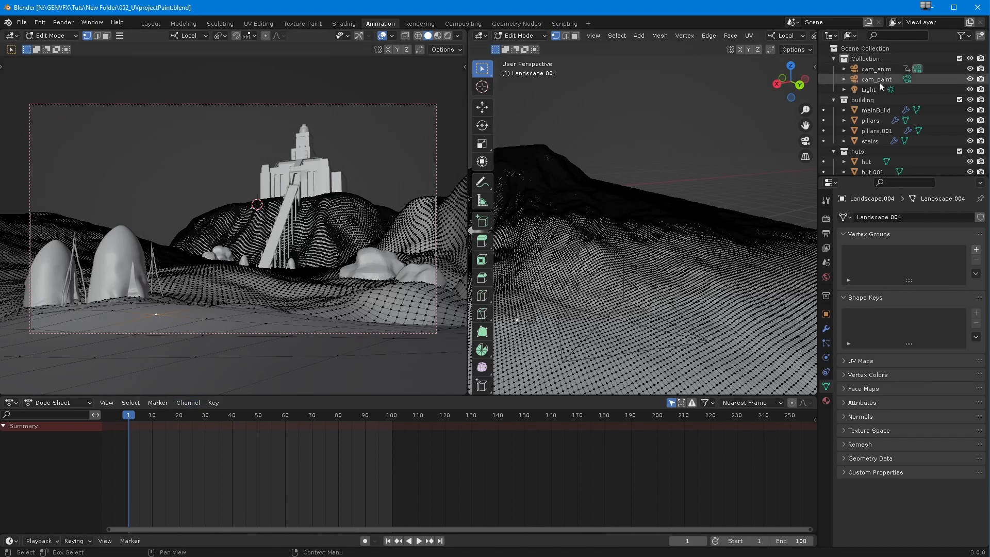
{"action": "left_click", "coordinate": [908, 80]}
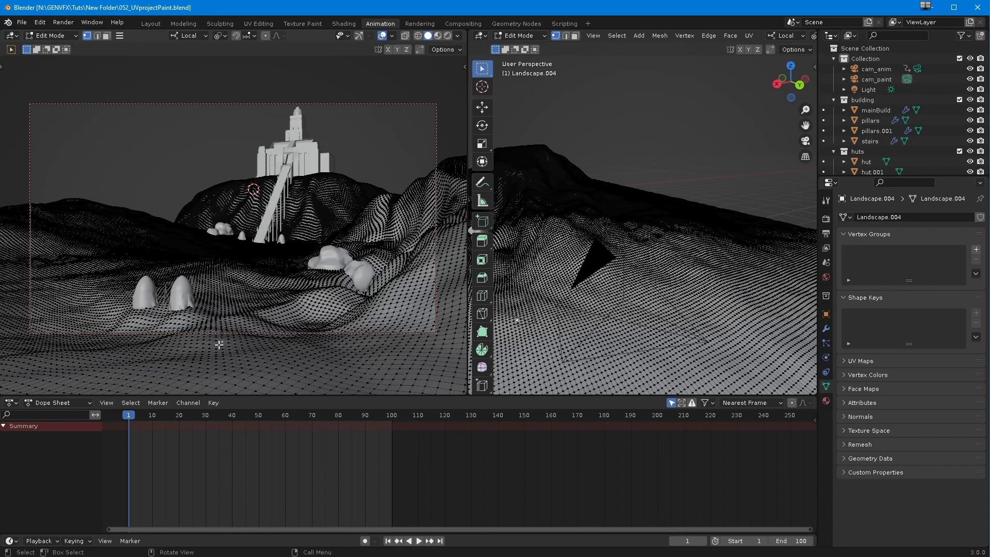
- Move cam_paint farther back and higher through its camera view to widen the framing, and return Landscape.004 to Object Mode
{"action": "middle_click_drag", "start_coordinate": [242, 232], "coordinate": [256, 269], "text": "ctrl"}
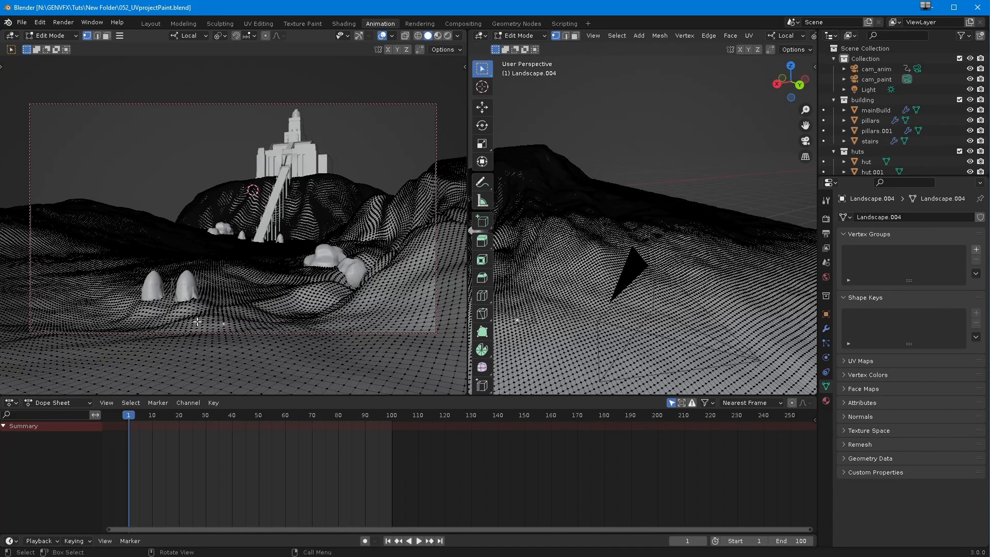
{"action": "middle_click_drag", "start_coordinate": [234, 323], "coordinate": [234, 299], "text": "ctrl"}
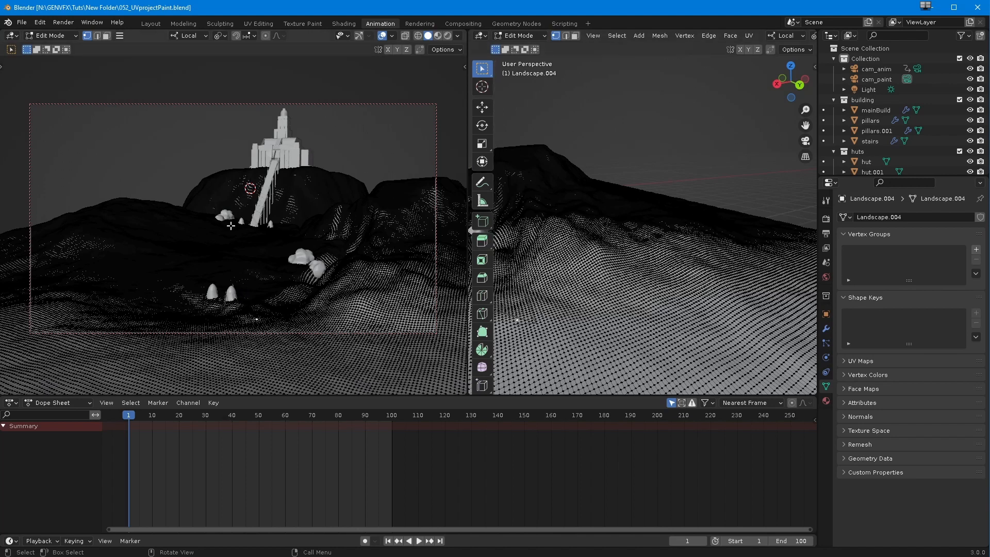
{"action": "key", "text": "Tab"}
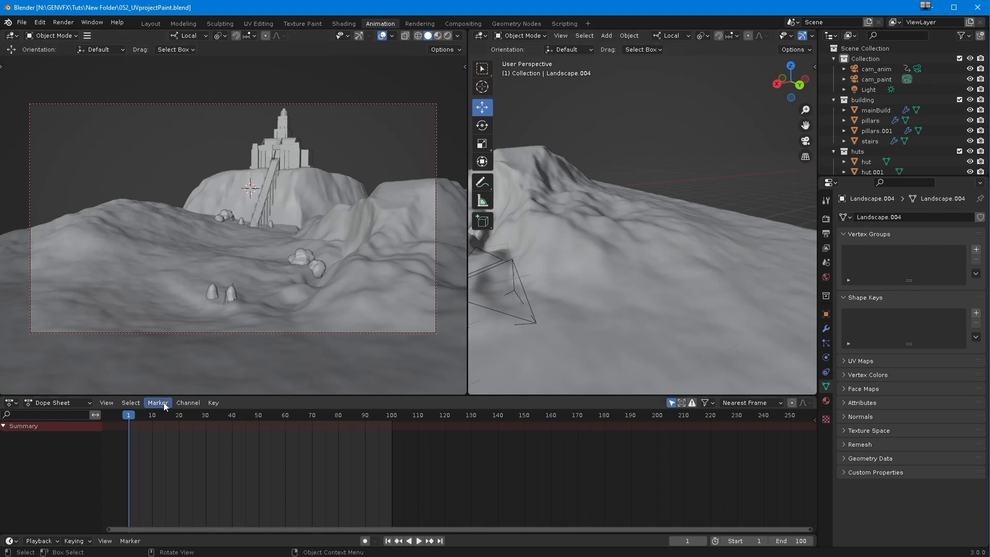
- Compare the framing through cam_anim and cam_paint, leaving cam_paint as the active camera
{"action": "left_click", "coordinate": [917, 70]}
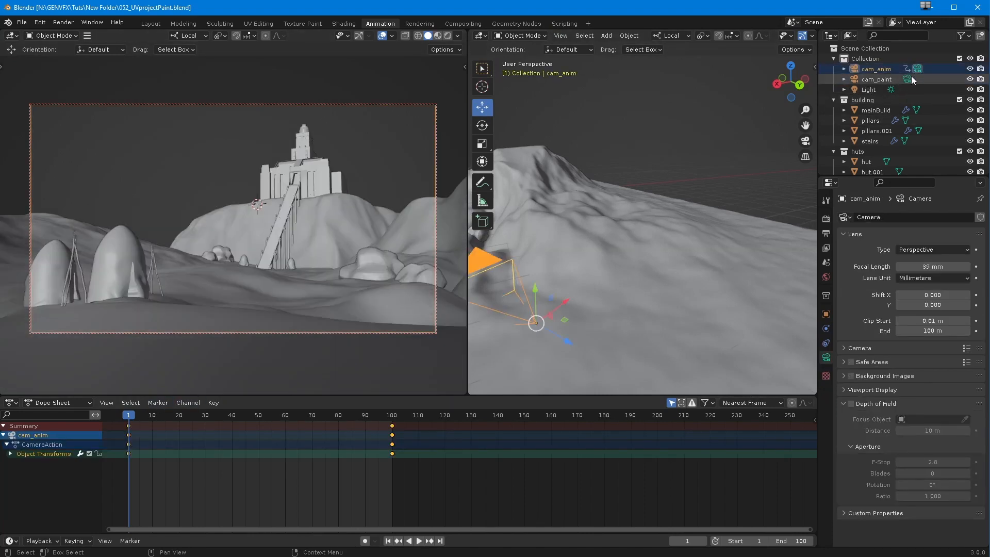
{"action": "left_click", "coordinate": [907, 79]}
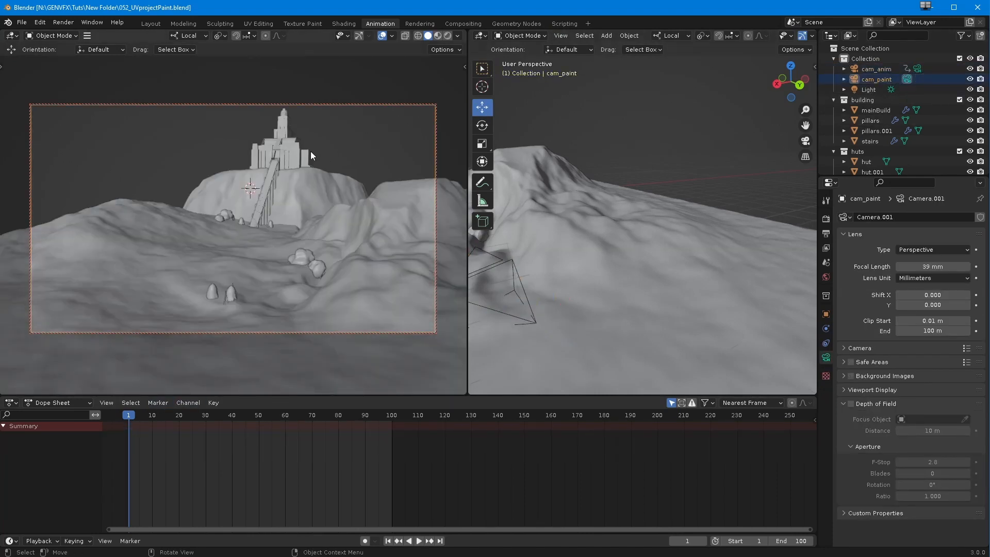
{"action": "left_click", "coordinate": [916, 69]}
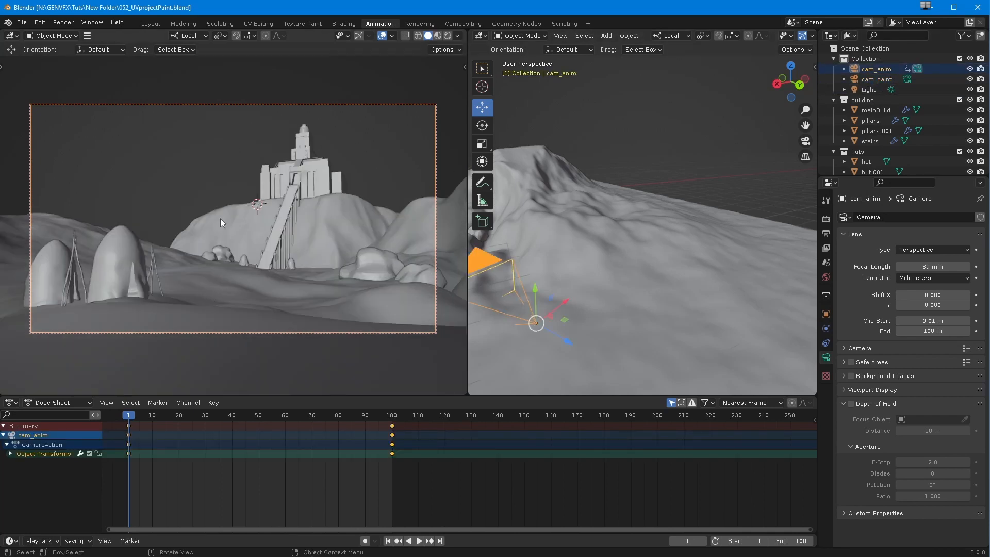
{"action": "left_click", "coordinate": [906, 79]}
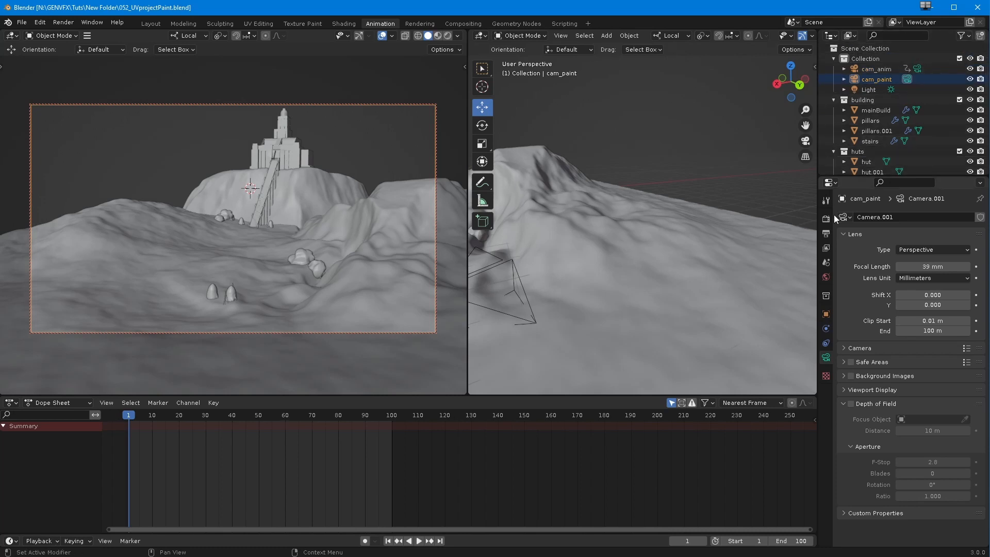
- Collapse all the collections in the Outliner and show the full set of restriction toggles, including Exclude, Holdout and Indirect Only
{"action": "left_click", "coordinate": [833, 59]}
{"action": "left_click", "coordinate": [834, 69]}
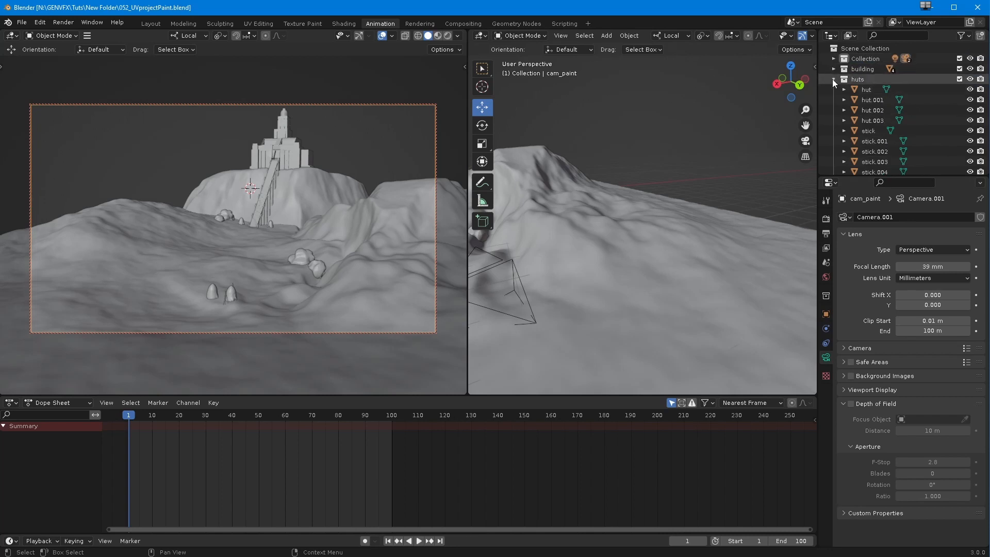
{"action": "left_click", "coordinate": [833, 79]}
{"action": "left_click", "coordinate": [832, 93]}
{"action": "left_click", "coordinate": [831, 101]}
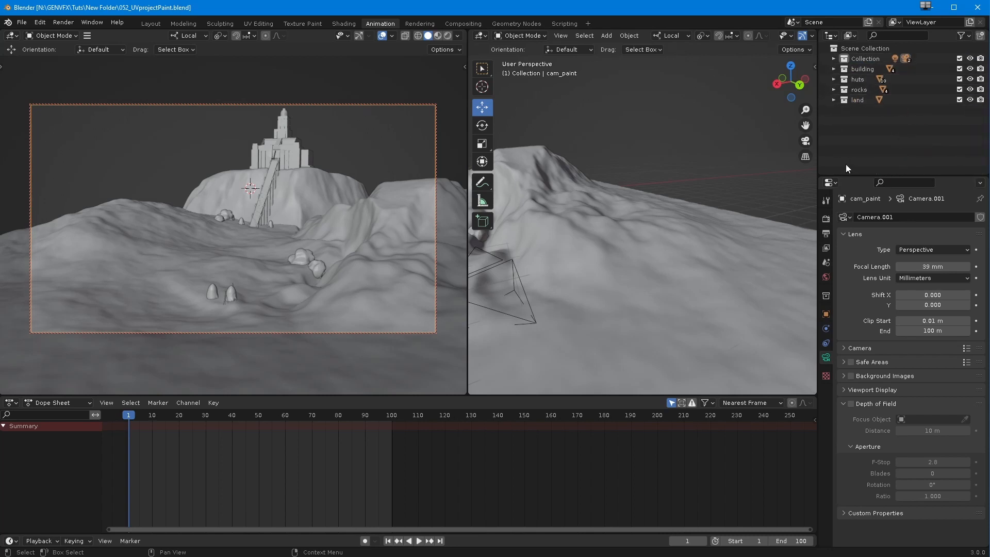
{"action": "left_click", "coordinate": [964, 35]}
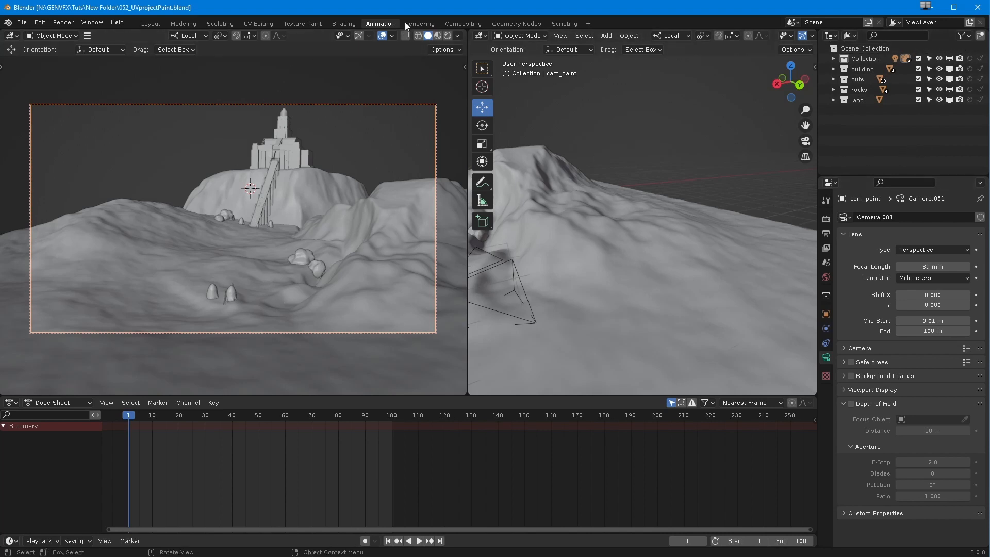
- Set the camera viewport to Rendered shading and test Holdout on the rocks collection, leaving it turned off
{"action": "left_click", "coordinate": [447, 36]}
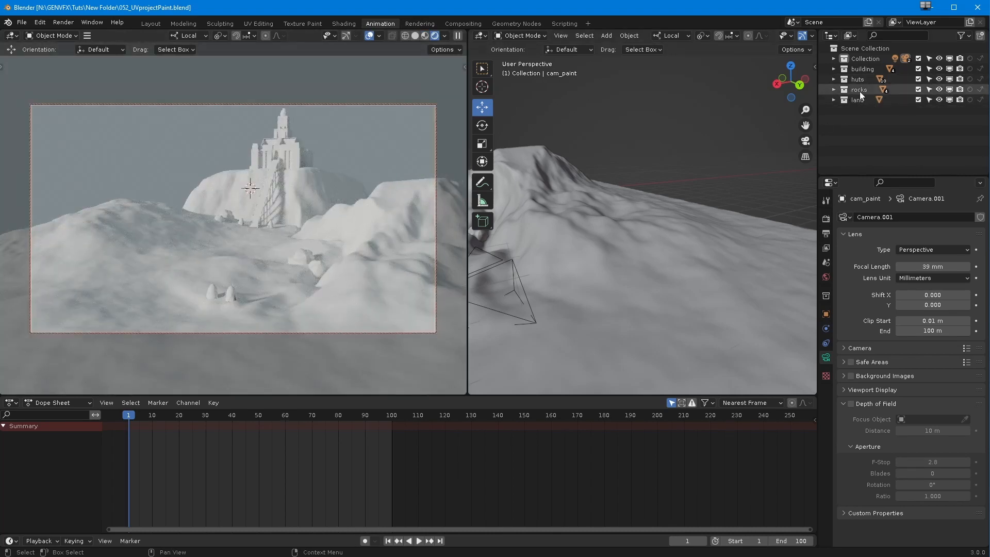
{"action": "left_click", "coordinate": [970, 90]}
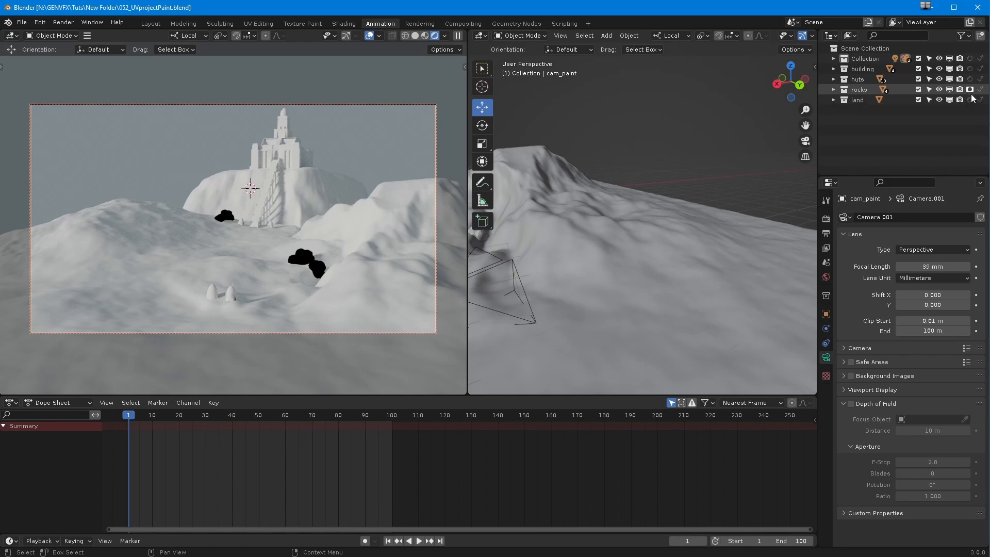
{"action": "left_click", "coordinate": [970, 90]}
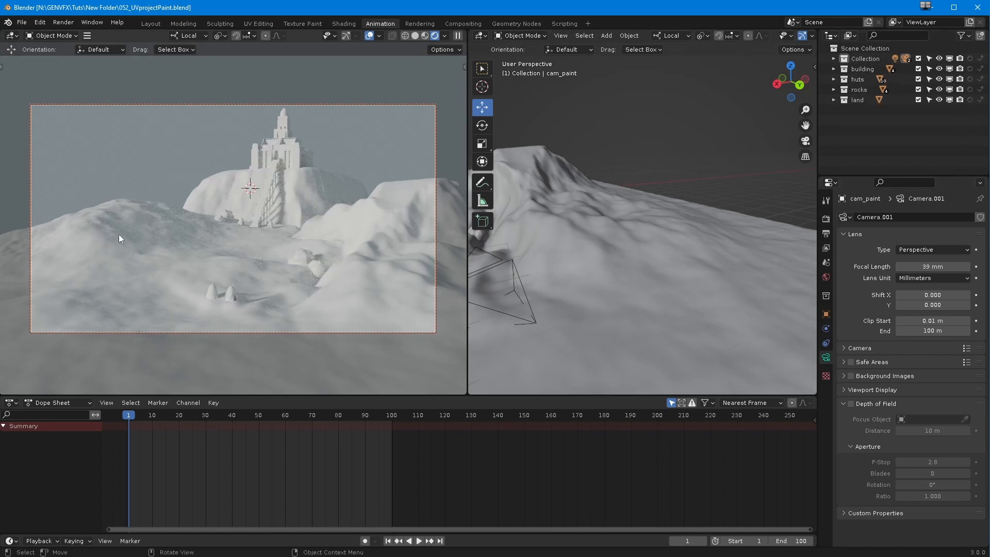
- Add a new view layer and name it land
{"action": "left_click", "coordinate": [970, 24]}
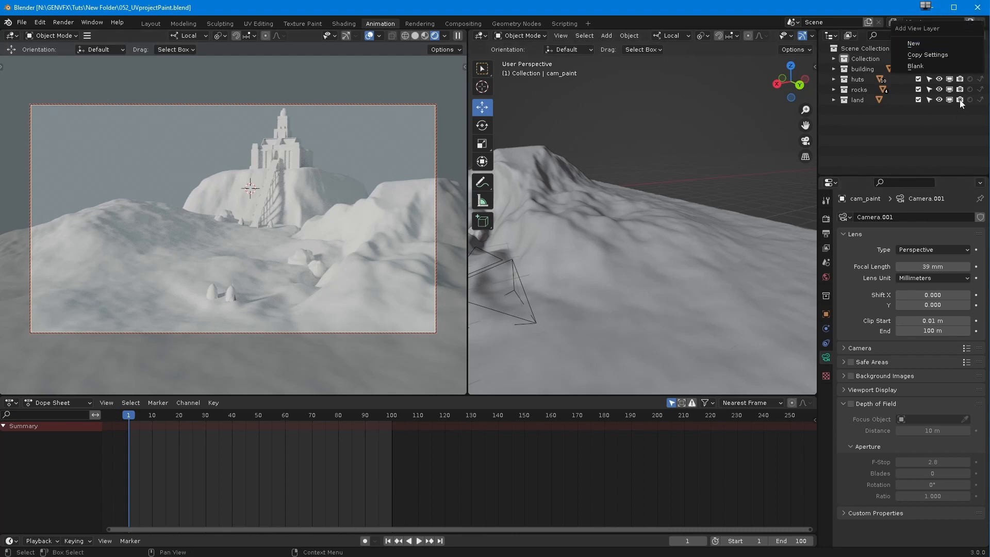
{"action": "left_click", "coordinate": [914, 44]}
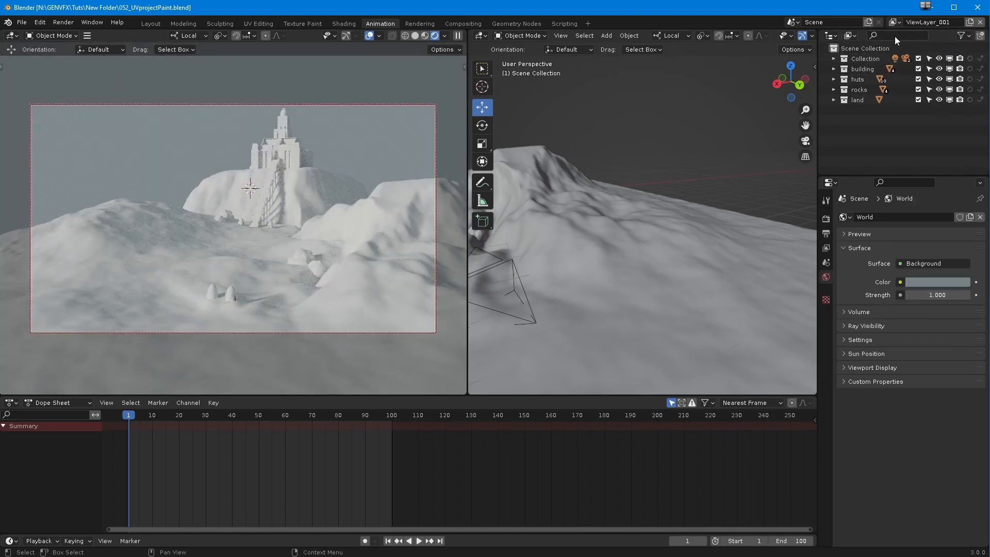
{"action": "type", "text": "land"}
{"action": "key", "text": "Return"}
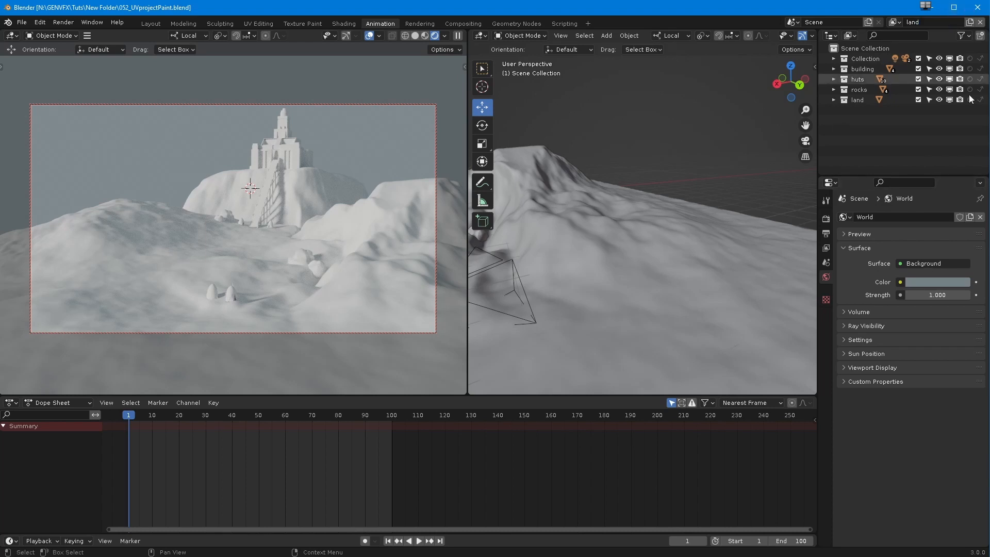
- Exclude the rocks, huts and building collections from the land view layer
{"action": "left_click", "coordinate": [893, 22]}
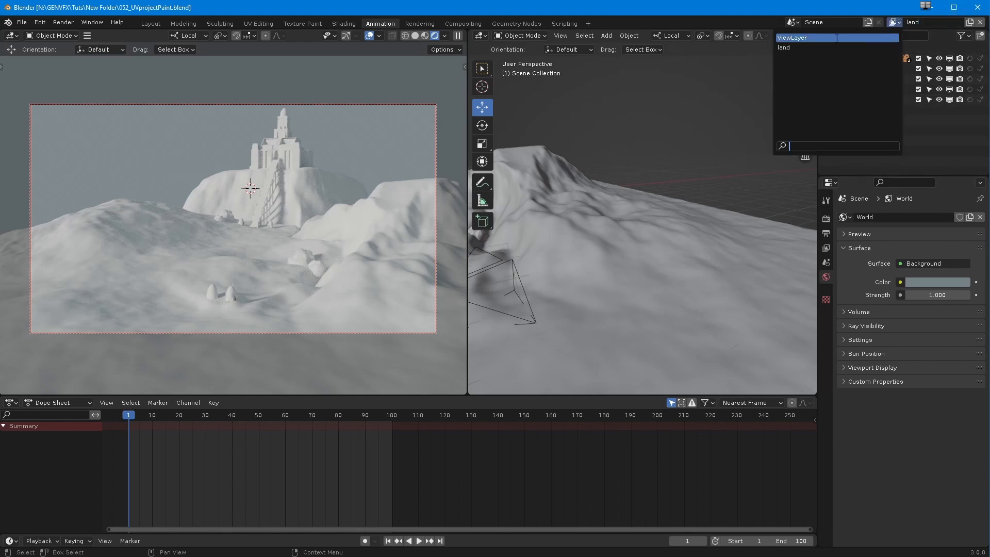
{"action": "left_click", "coordinate": [877, 38]}
{"action": "left_click", "coordinate": [899, 24]}
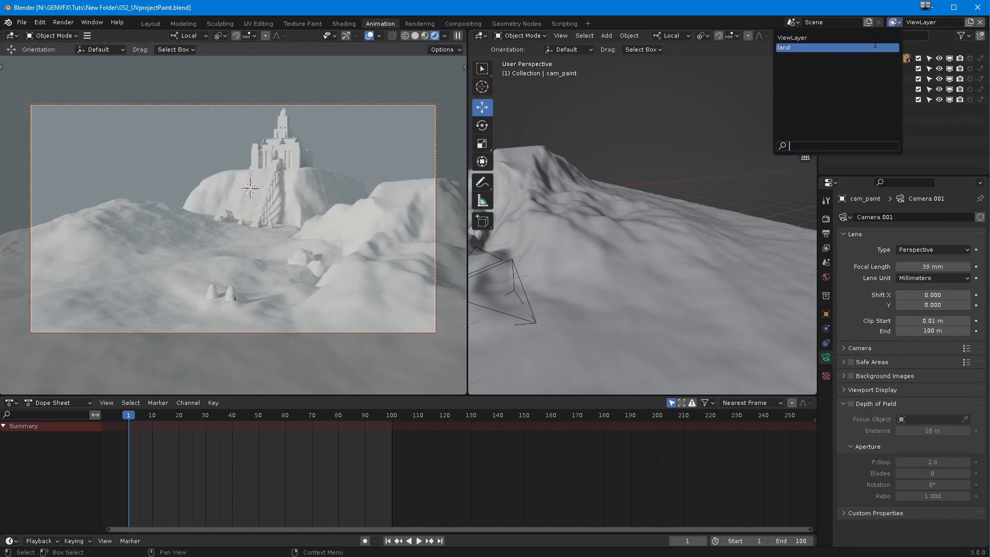
{"action": "left_click", "coordinate": [881, 50]}
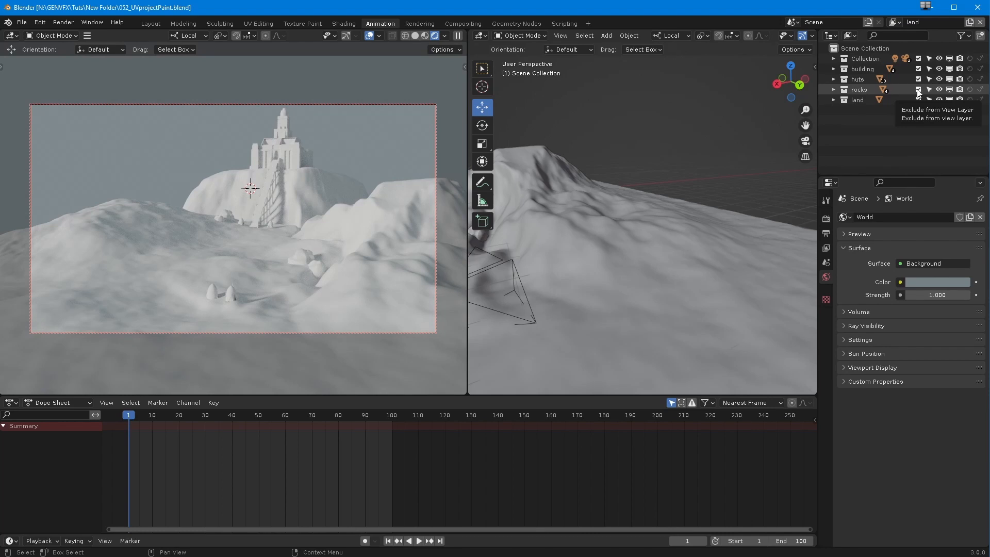
{"action": "left_click", "coordinate": [919, 89]}
{"action": "left_click_drag", "start_coordinate": [918, 80], "coordinate": [918, 70]}
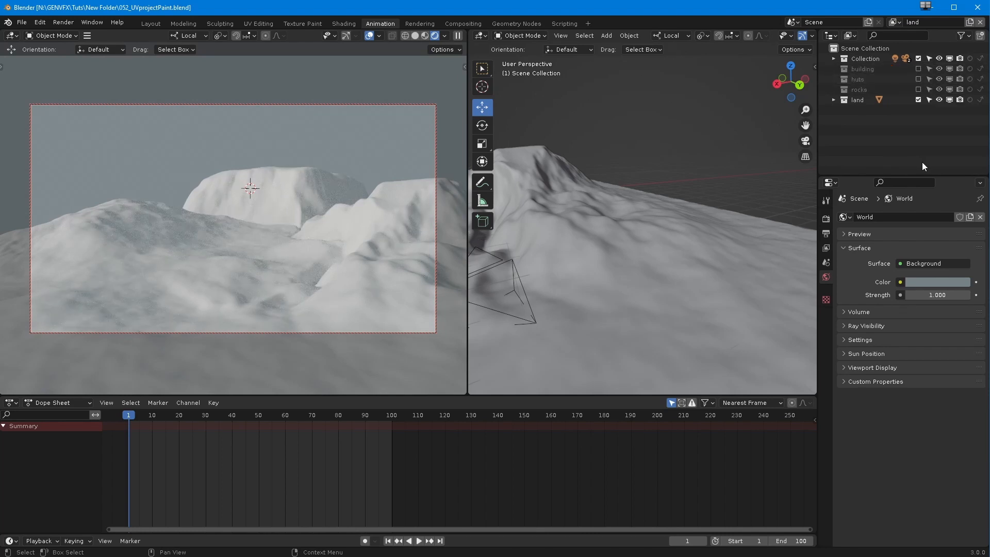
- Compare the default ViewLayer with the land view layer, ending on land
{"action": "left_click", "coordinate": [896, 23]}
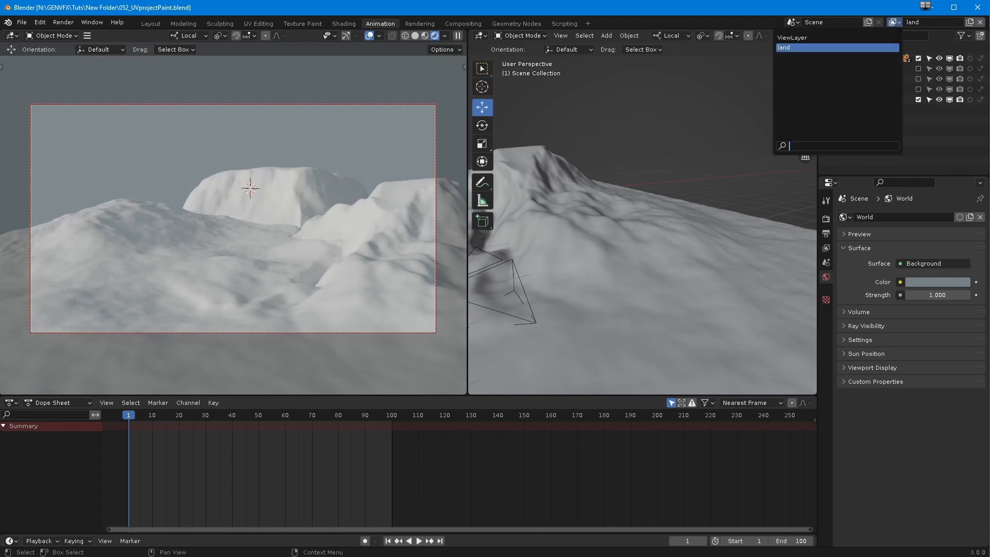
{"action": "left_click", "coordinate": [873, 39]}
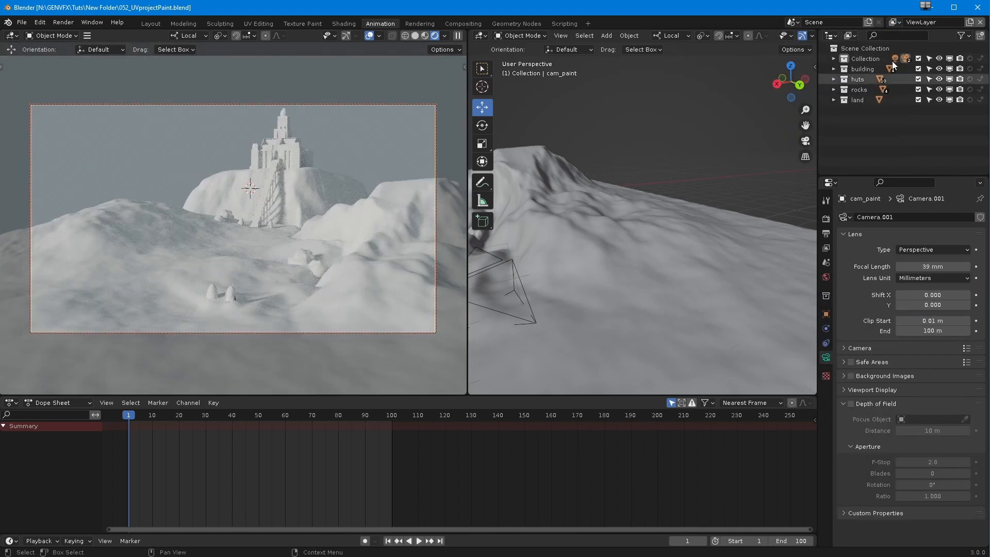
{"action": "left_click", "coordinate": [895, 22]}
{"action": "left_click", "coordinate": [875, 47]}
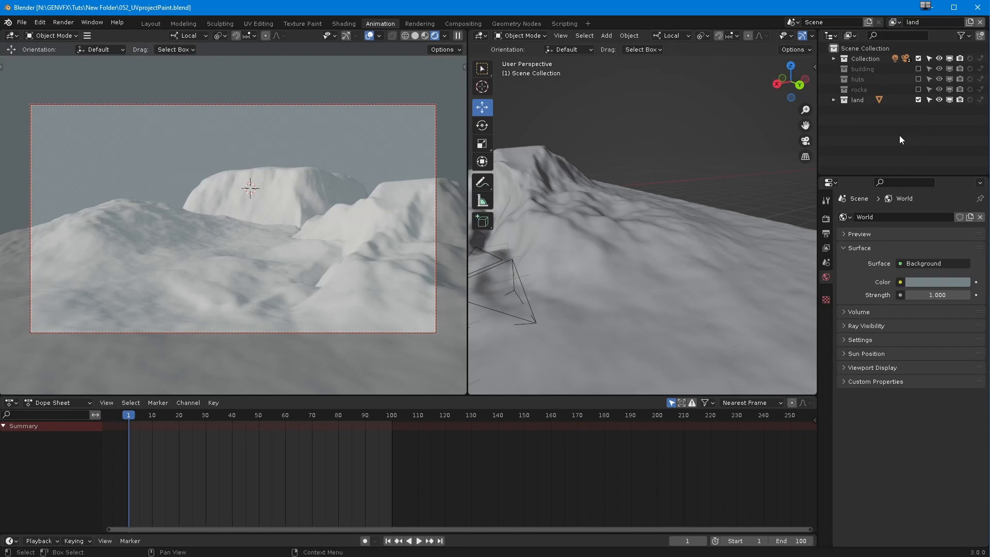
- Add a view layer named building that includes the building collection and excludes huts, rocks and land
{"action": "left_click", "coordinate": [898, 21]}
{"action": "left_click", "coordinate": [970, 22]}
{"action": "type", "text": "building"}
{"action": "left_click", "coordinate": [918, 69]}
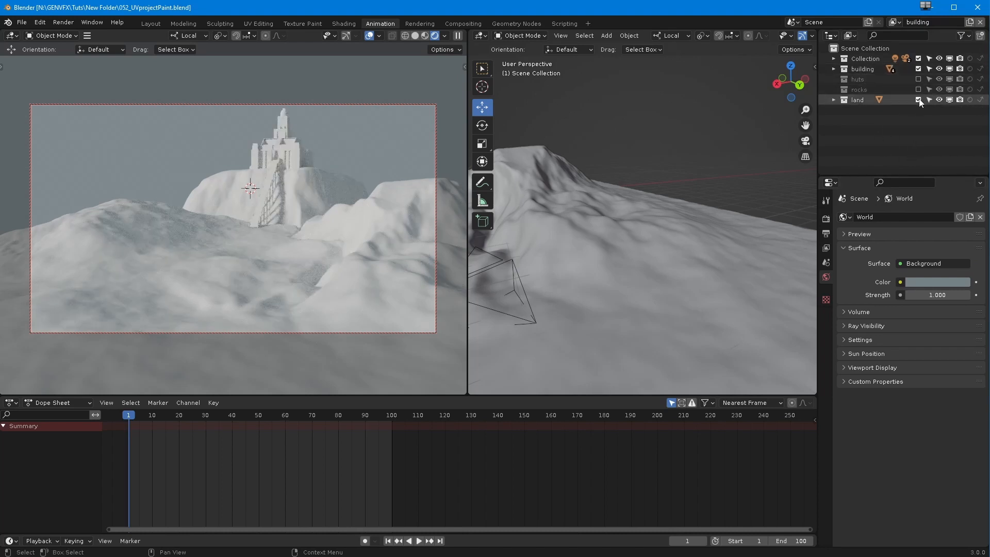
{"action": "left_click", "coordinate": [918, 99]}
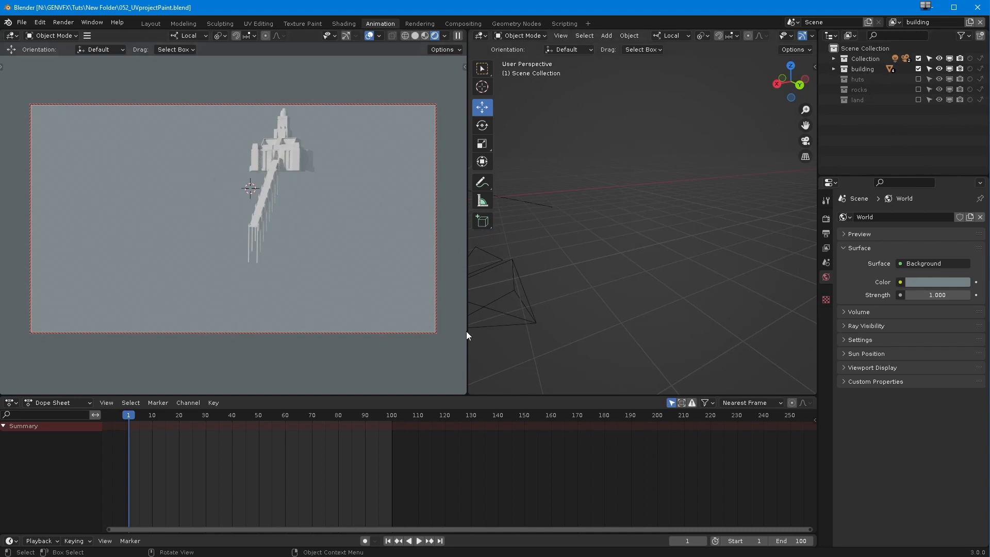
- Add another new view layer and name it rocks
{"action": "left_click", "coordinate": [970, 21]}
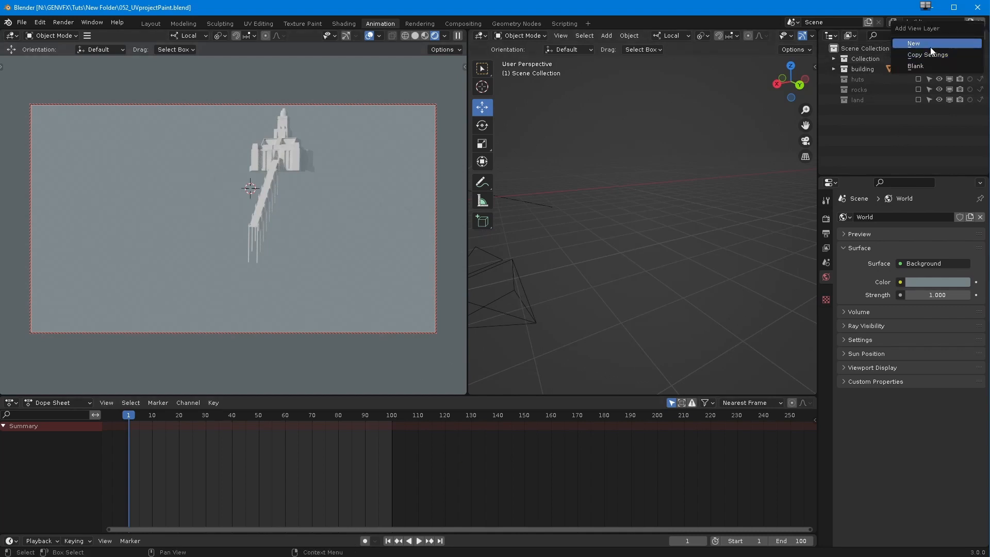
{"action": "left_click", "coordinate": [930, 47]}
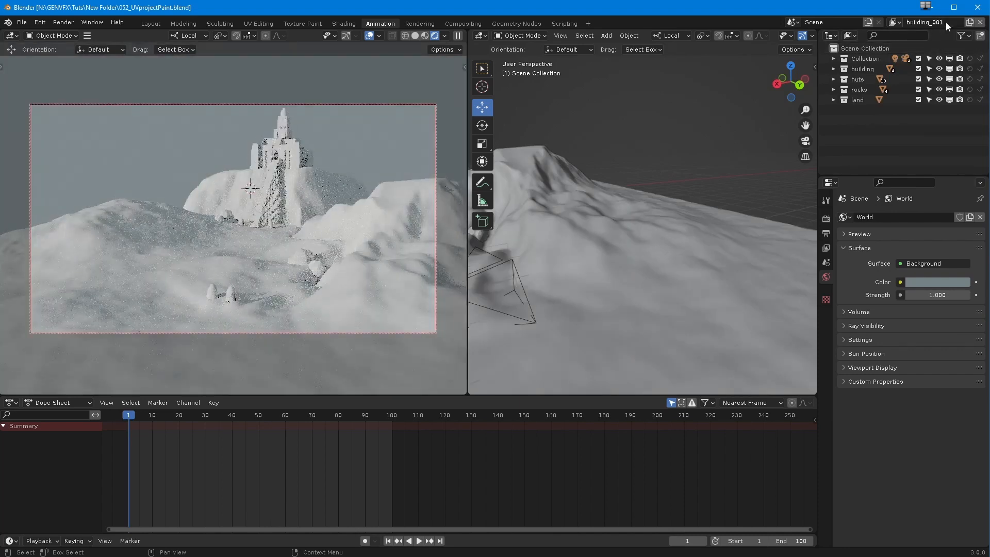
{"action": "double_click", "coordinate": [946, 23]}
{"action": "type", "text": "rcks"}
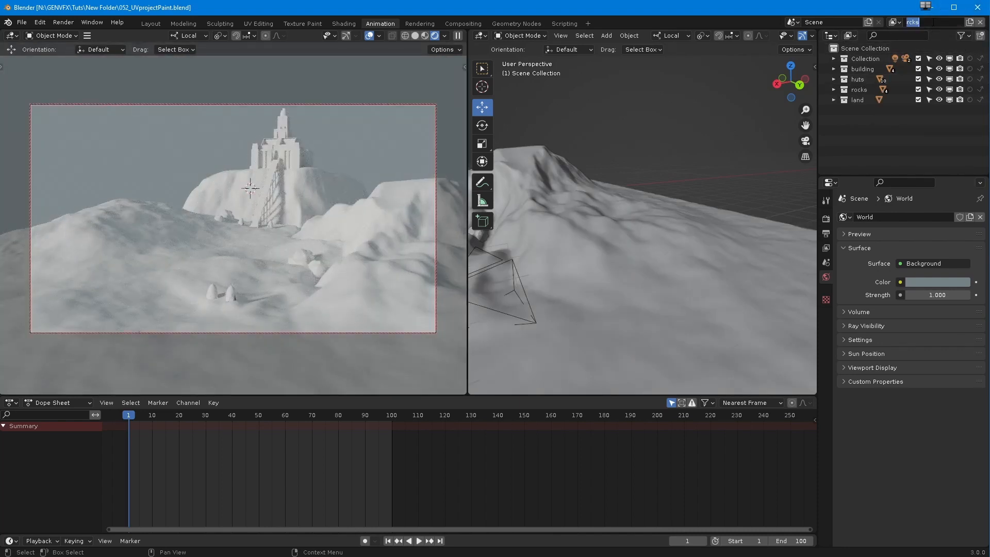
{"action": "key", "text": "Left"}
{"action": "key", "text": "Right"}
{"action": "type", "text": "o"}
{"action": "key", "text": "Return"}
- Exclude the huts, building and land collections from the rocks view layer
{"action": "left_click", "coordinate": [918, 78]}
{"action": "left_click", "coordinate": [918, 68]}
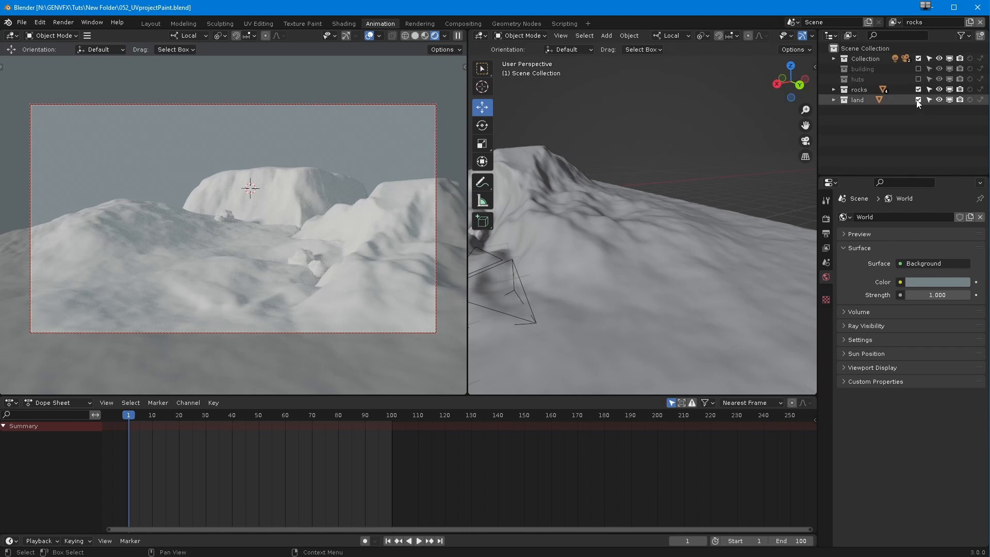
{"action": "left_click", "coordinate": [919, 100]}
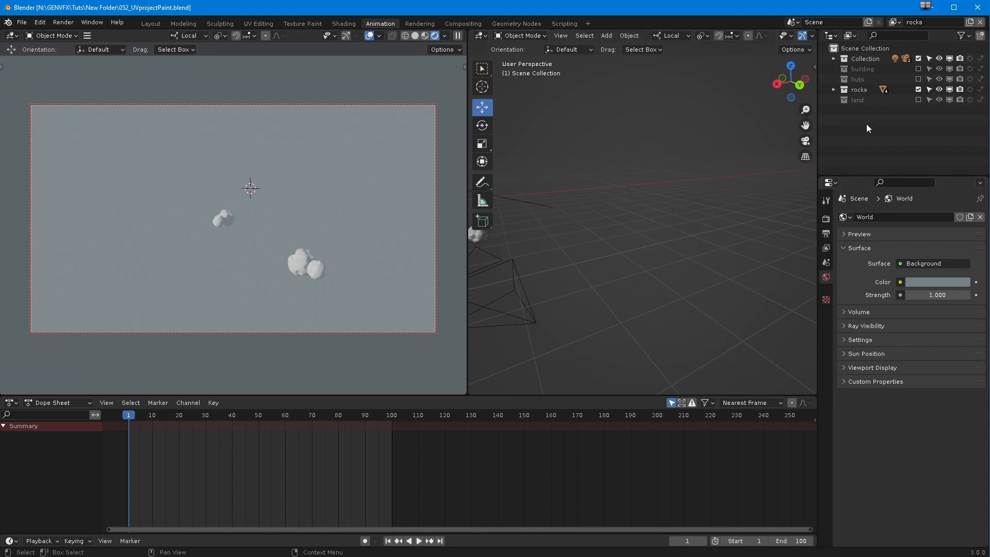
- Check the land, building and rocks view layers one after another in the rendered camera view
{"action": "left_click", "coordinate": [895, 22]}
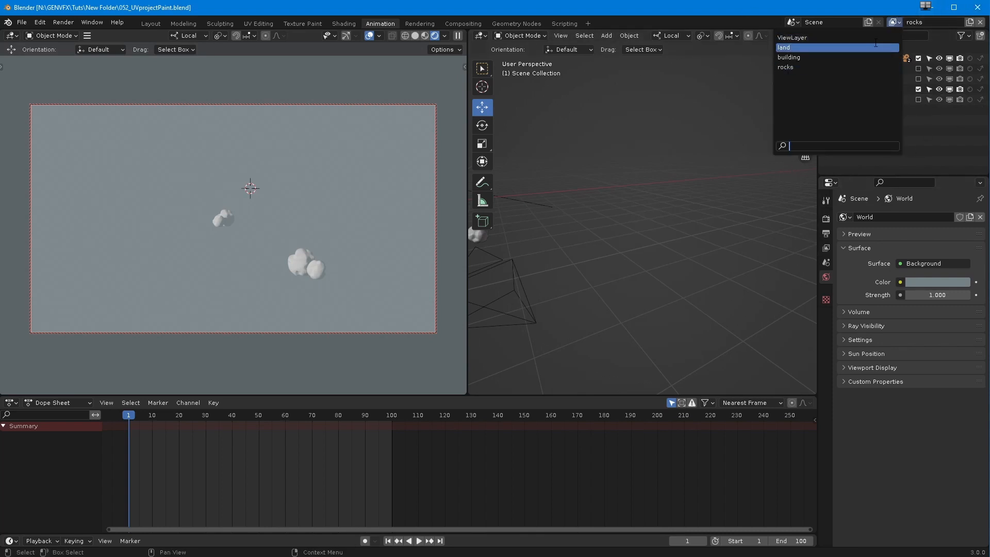
{"action": "left_click", "coordinate": [873, 47]}
{"action": "left_click", "coordinate": [896, 22]}
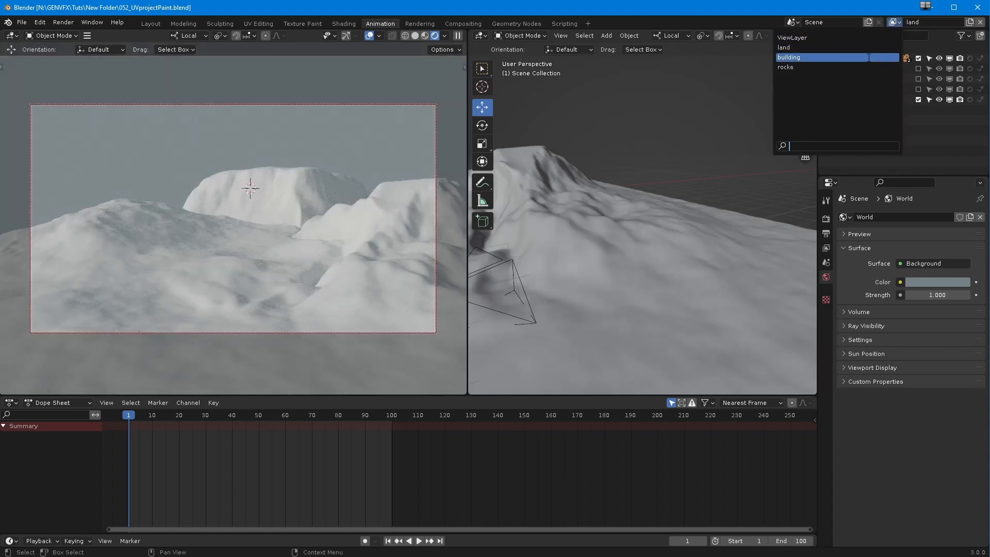
{"action": "left_click", "coordinate": [880, 58]}
{"action": "left_click", "coordinate": [895, 23]}
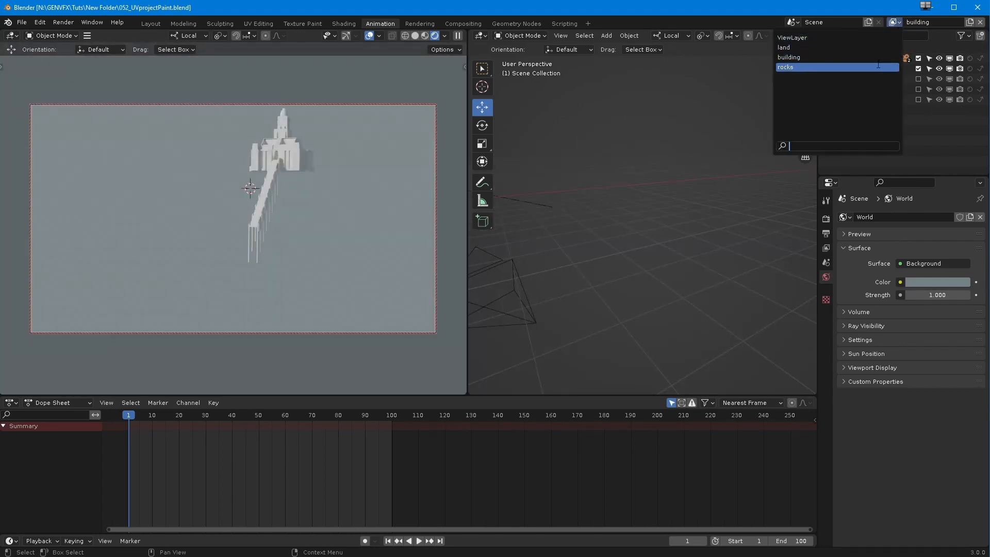
{"action": "left_click", "coordinate": [878, 67]}
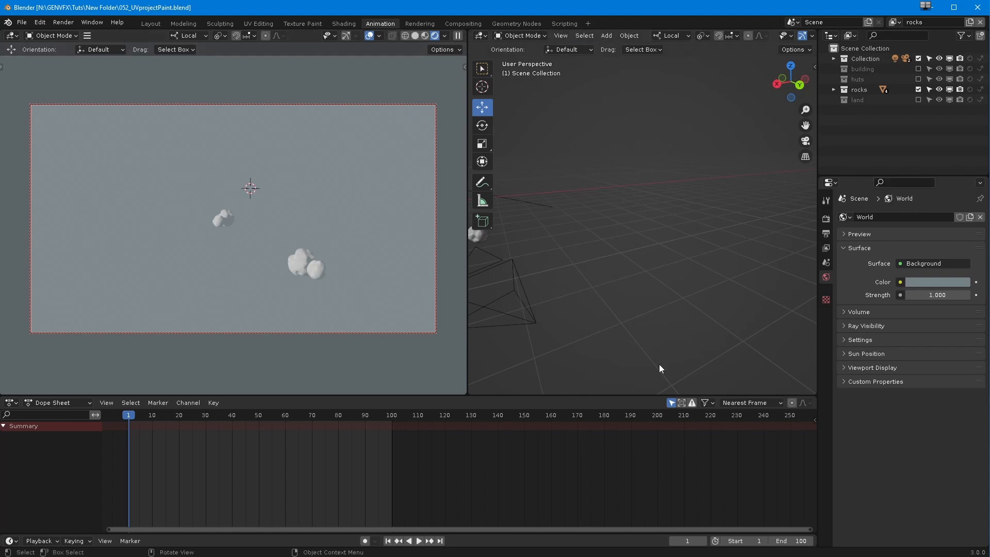
- Try to save the project file 052_UVprojectPaint.blend
{"action": "left_click", "coordinate": [22, 22]}
{"action": "left_click", "coordinate": [34, 91]}
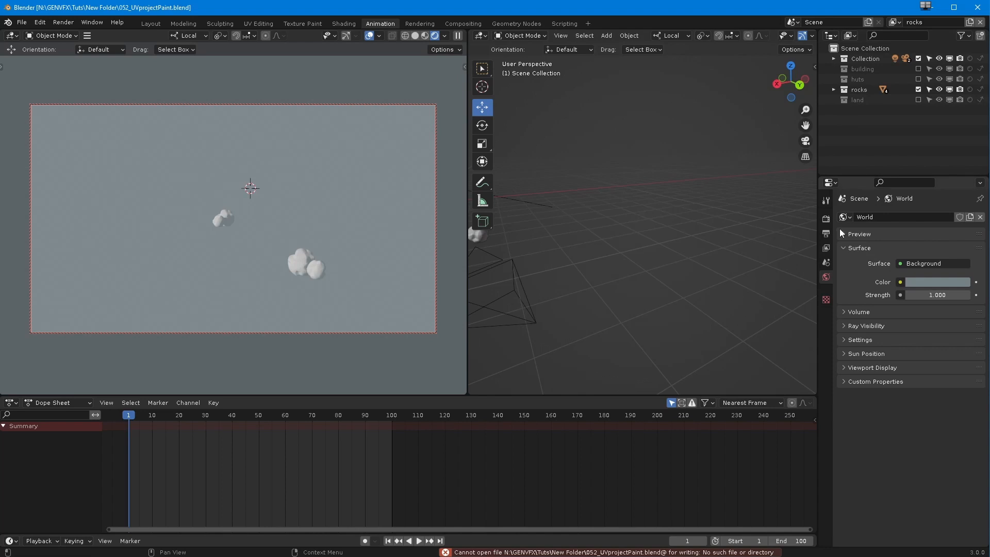
- Select the sun light inside the first collection and toggle its Cast Shadow option
{"action": "left_click", "coordinate": [833, 58]}
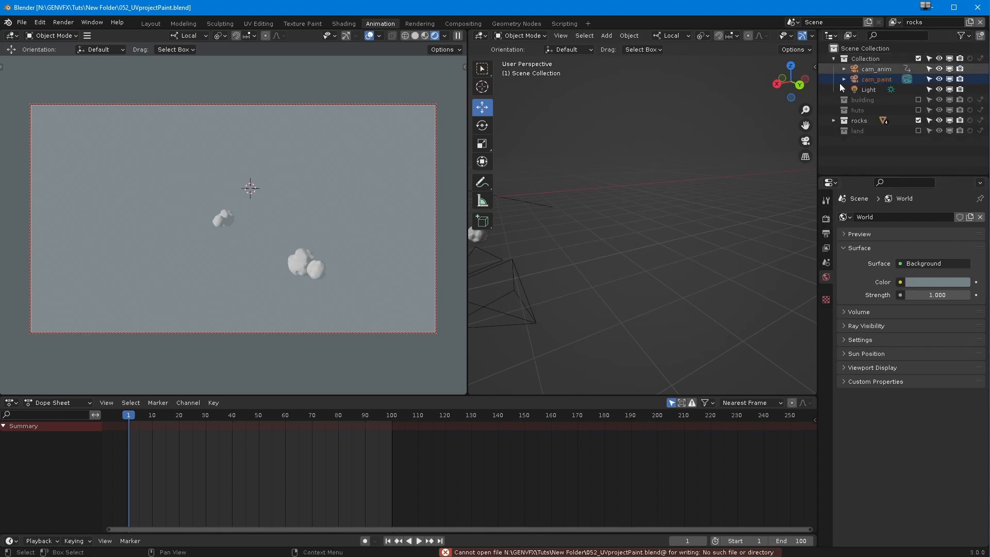
{"action": "left_click", "coordinate": [865, 90]}
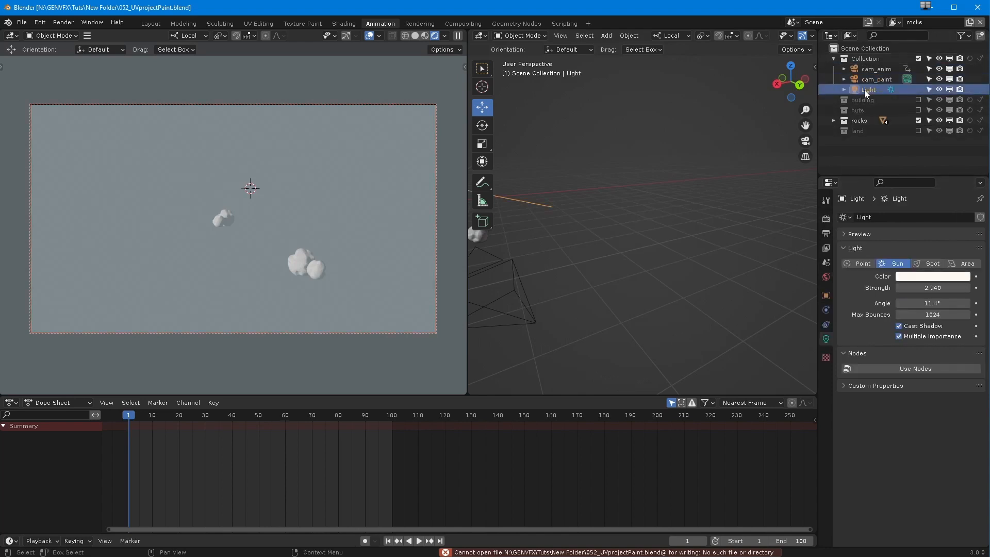
{"action": "left_click", "coordinate": [899, 326]}
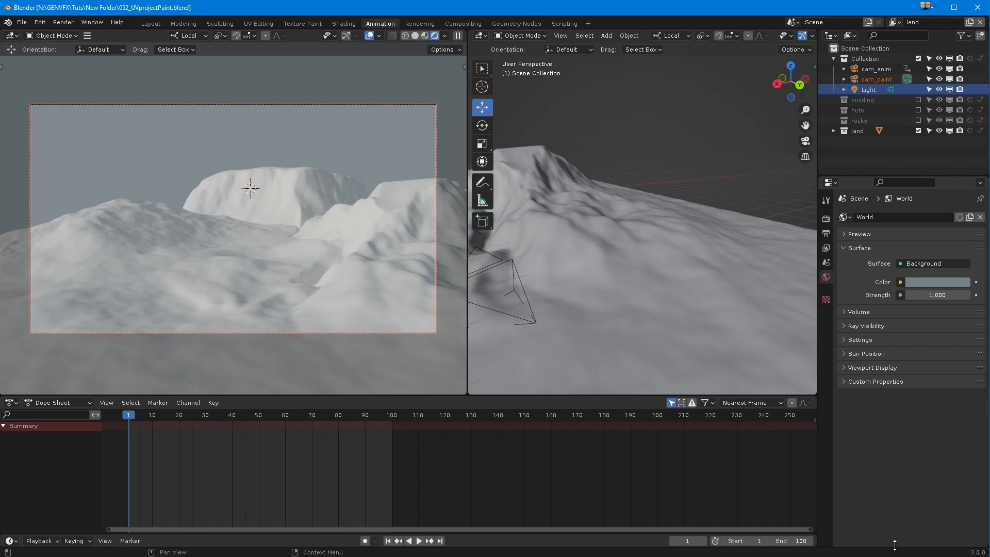
- Go through the land, building and rocks view layers in turn and return to the full ViewLayer
{"action": "left_click", "coordinate": [835, 59]}
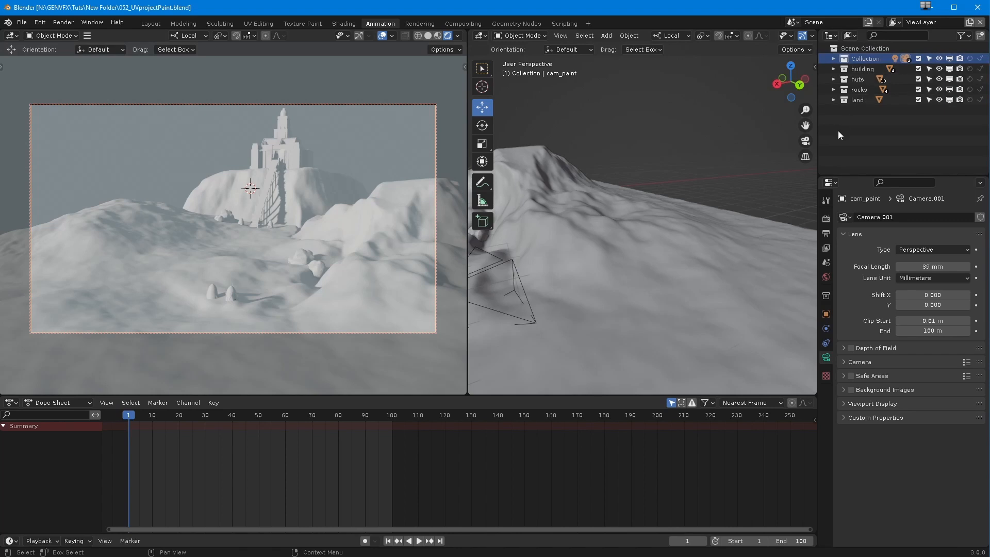
{"action": "left_click", "coordinate": [857, 70]}
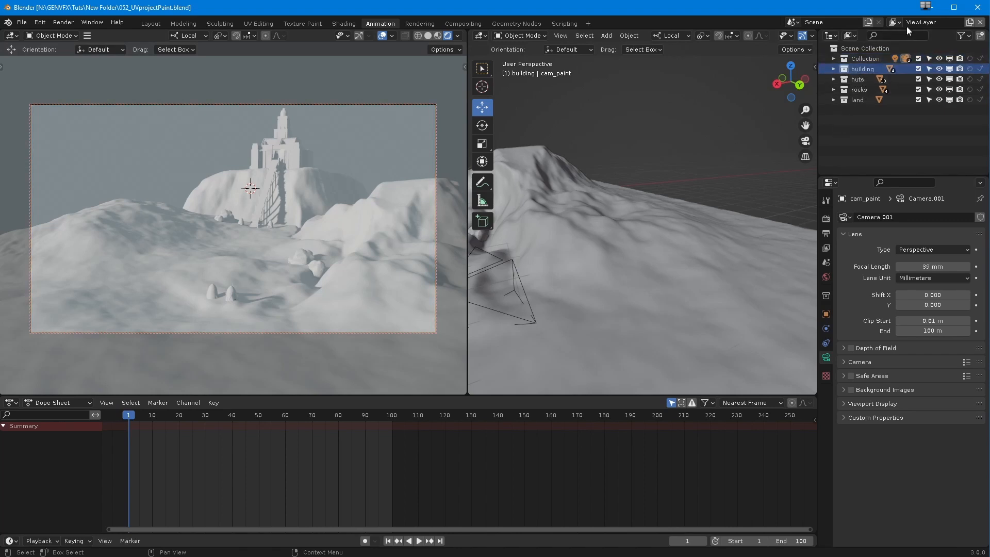
{"action": "left_click", "coordinate": [894, 22]}
{"action": "left_click", "coordinate": [784, 47]}
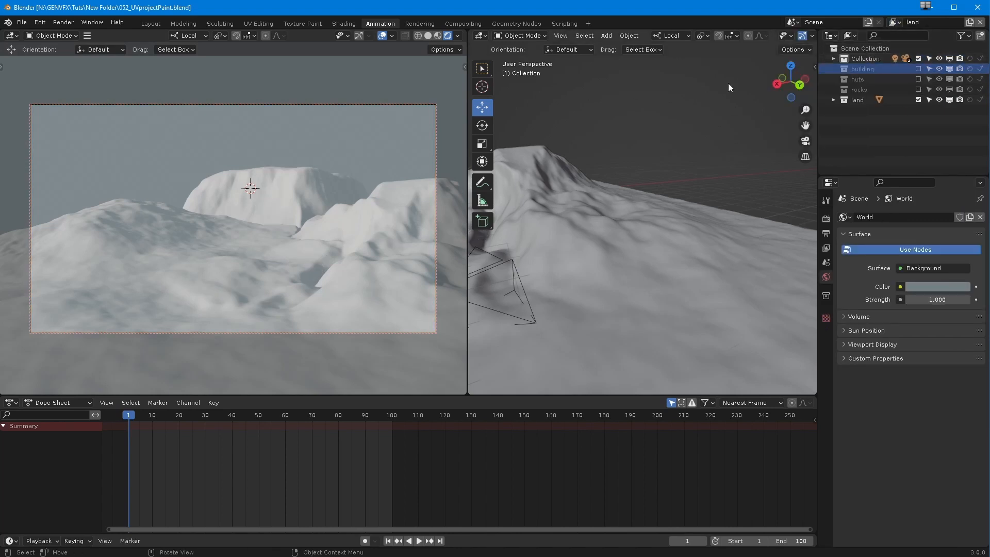
{"action": "left_click", "coordinate": [894, 22]}
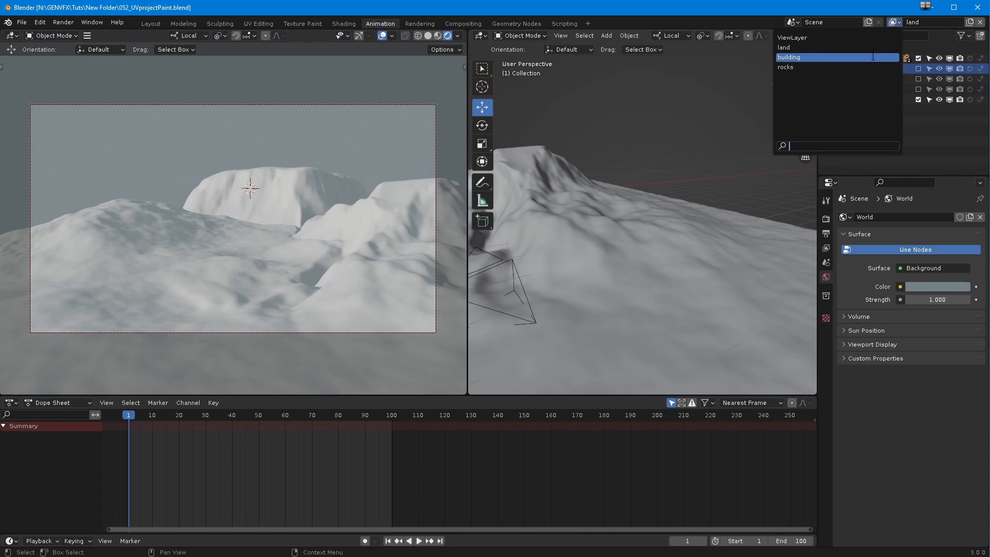
{"action": "left_click", "coordinate": [875, 57]}
{"action": "left_click", "coordinate": [895, 22]}
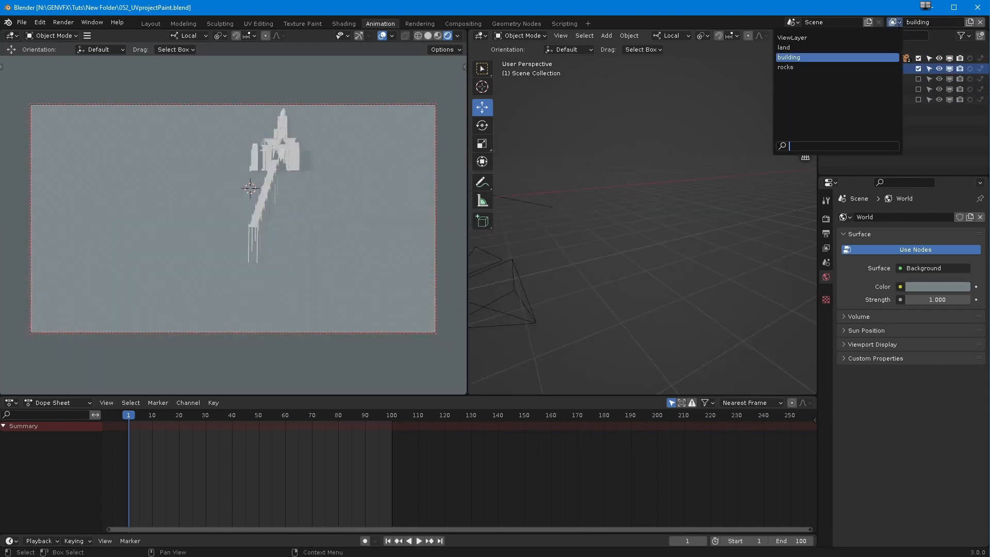
{"action": "left_click", "coordinate": [871, 67]}
{"action": "left_click", "coordinate": [894, 22]}
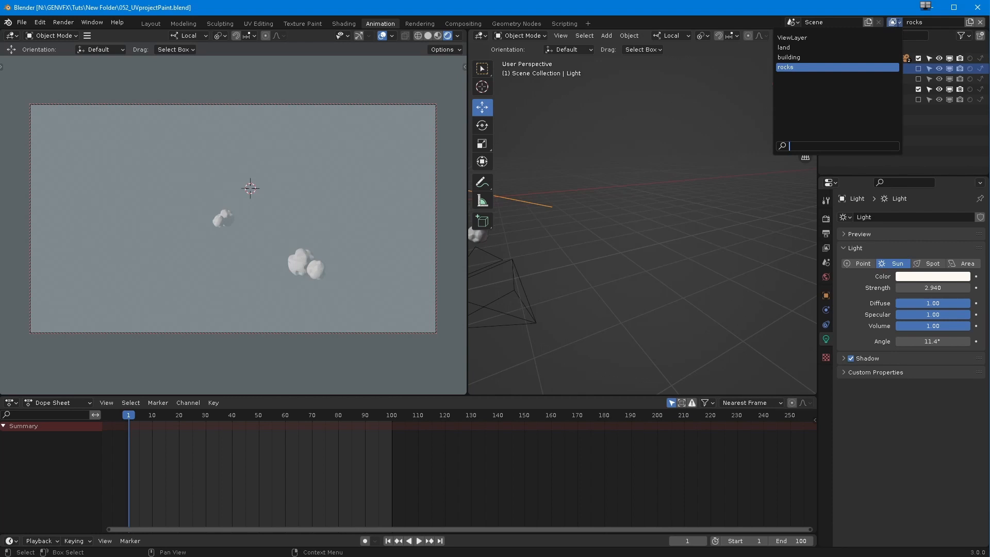
{"action": "left_click", "coordinate": [838, 37]}
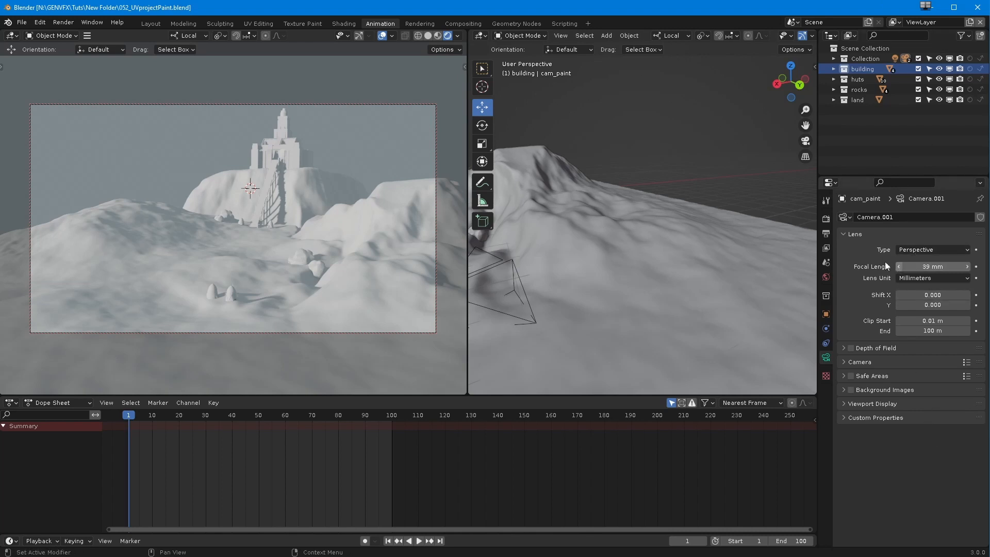
- Activate the cam_anim camera, play and scrub its animation, and switch the camera view back to cam_paint
{"action": "scroll", "coordinate": [552, 258], "scroll_direction": "down", "scroll_amount": 5}
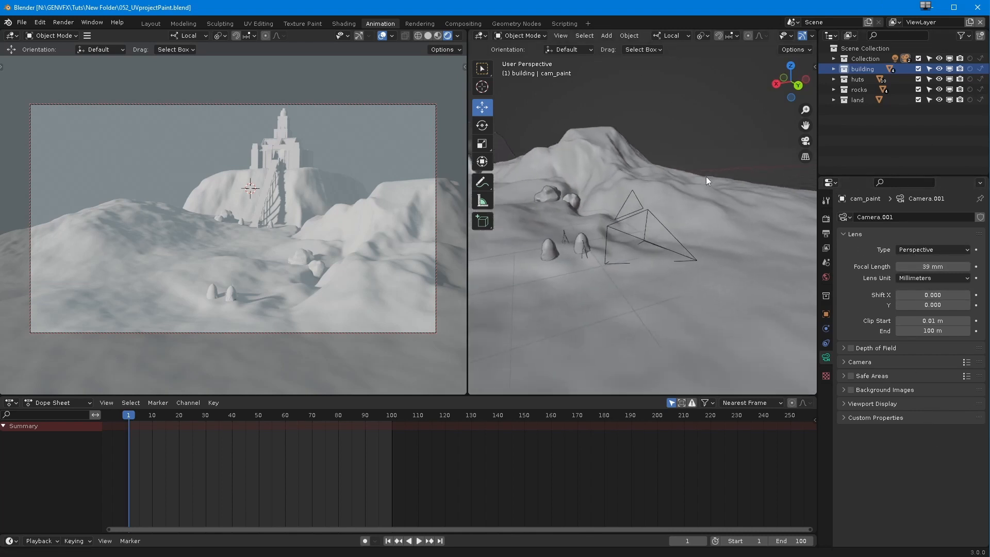
{"action": "left_click", "coordinate": [834, 59]}
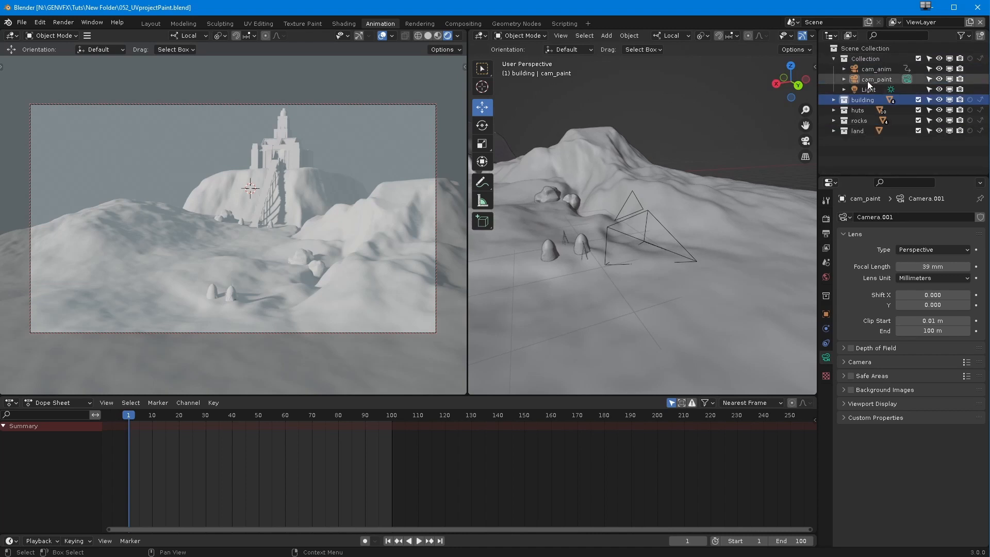
{"action": "left_click", "coordinate": [845, 69]}
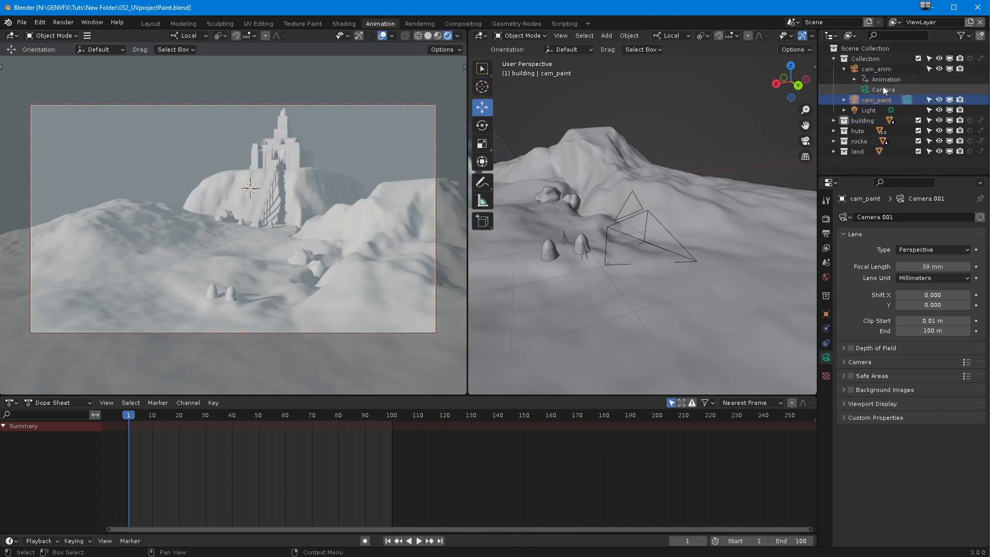
{"action": "left_click", "coordinate": [867, 90]}
{"action": "key", "text": "space"}
{"action": "left_click_drag", "start_coordinate": [219, 422], "coordinate": [321, 426]}
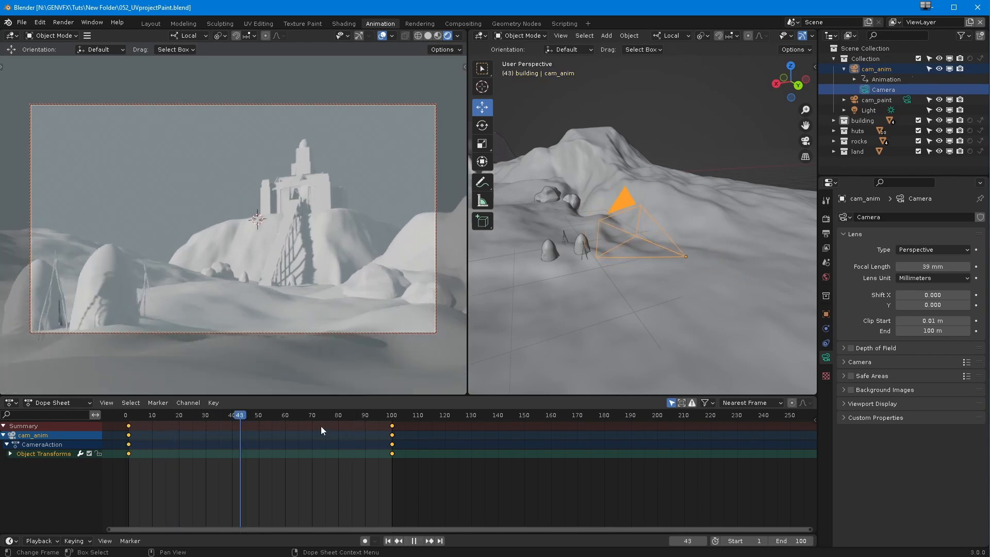
{"action": "left_click", "coordinate": [877, 100]}
{"action": "left_click", "coordinate": [907, 99]}
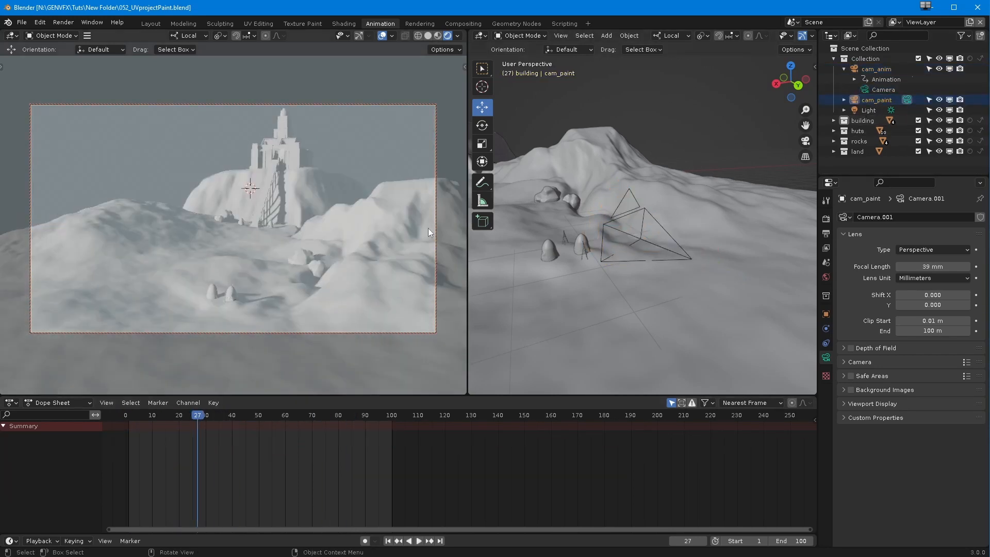
{"action": "middle_click_drag", "start_coordinate": [595, 239], "coordinate": [567, 272]}
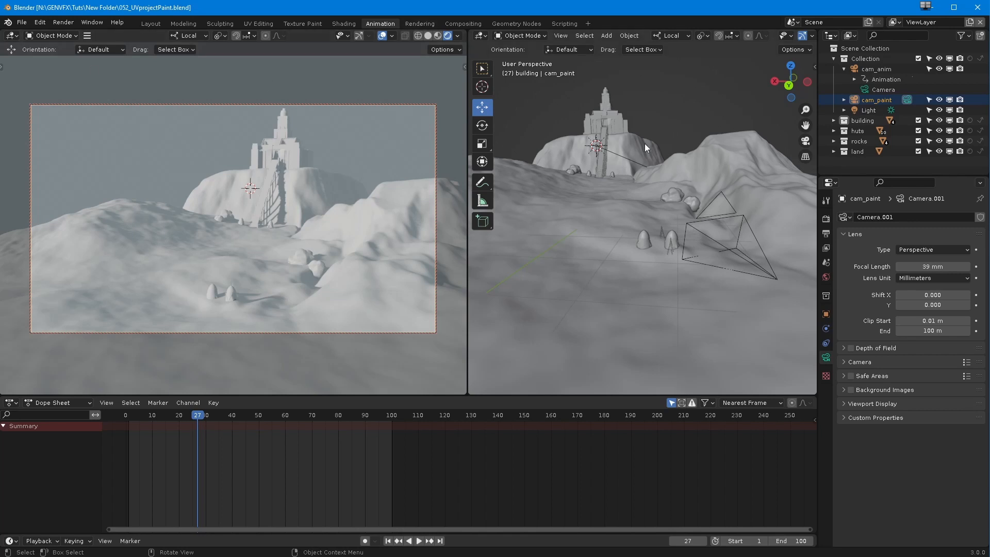
- Set the render output resolution with the 4K UHDTV 2160p format preset
{"action": "left_click", "coordinate": [826, 219]}
{"action": "left_click", "coordinate": [826, 234]}
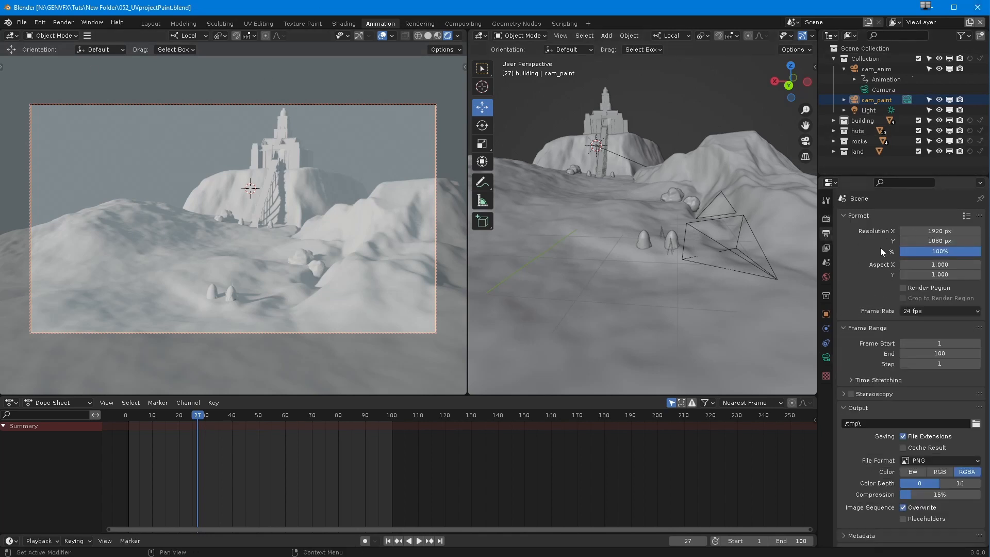
{"action": "left_click_drag", "start_coordinate": [861, 174], "coordinate": [860, 75]}
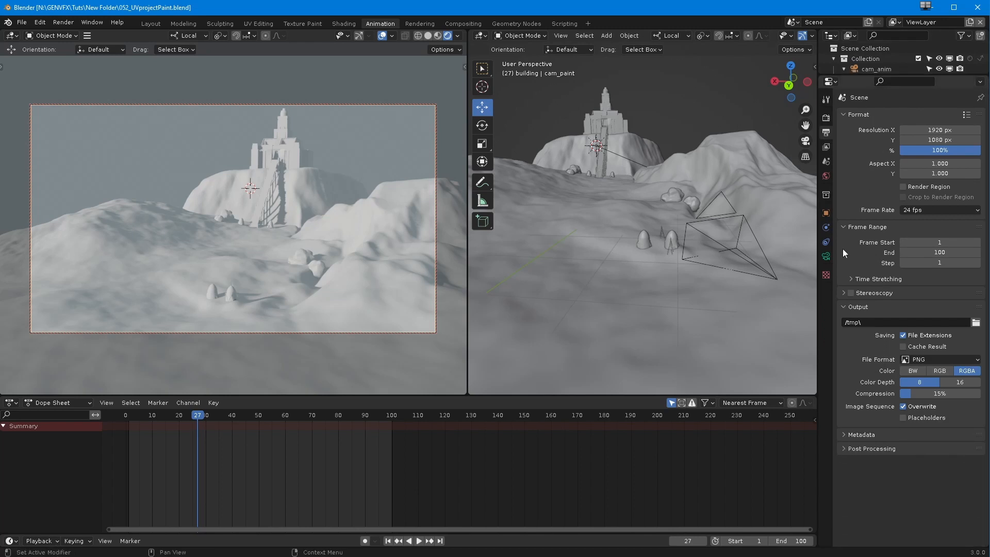
{"action": "left_click", "coordinate": [826, 118]}
{"action": "left_click", "coordinate": [826, 132]}
{"action": "left_click", "coordinate": [967, 116]}
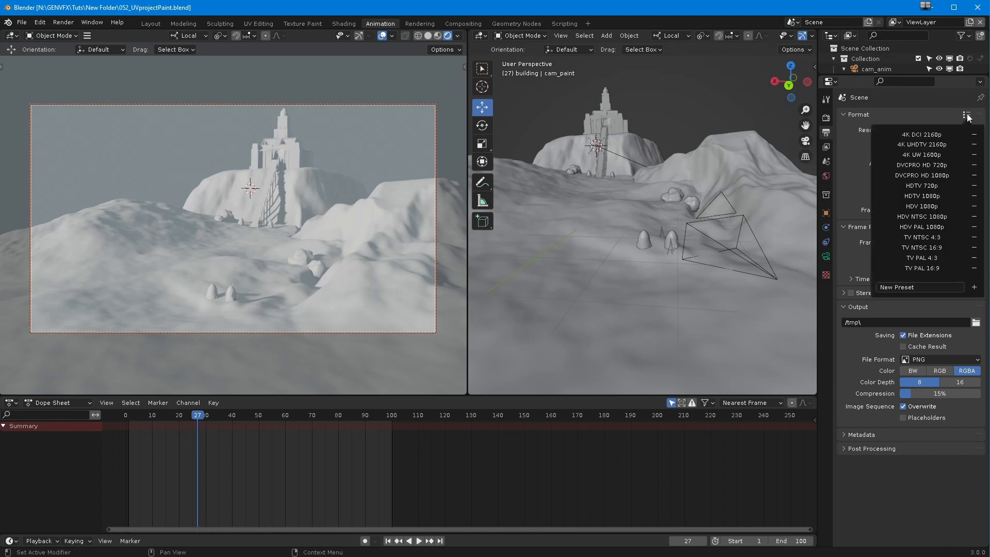
{"action": "left_click", "coordinate": [916, 145]}
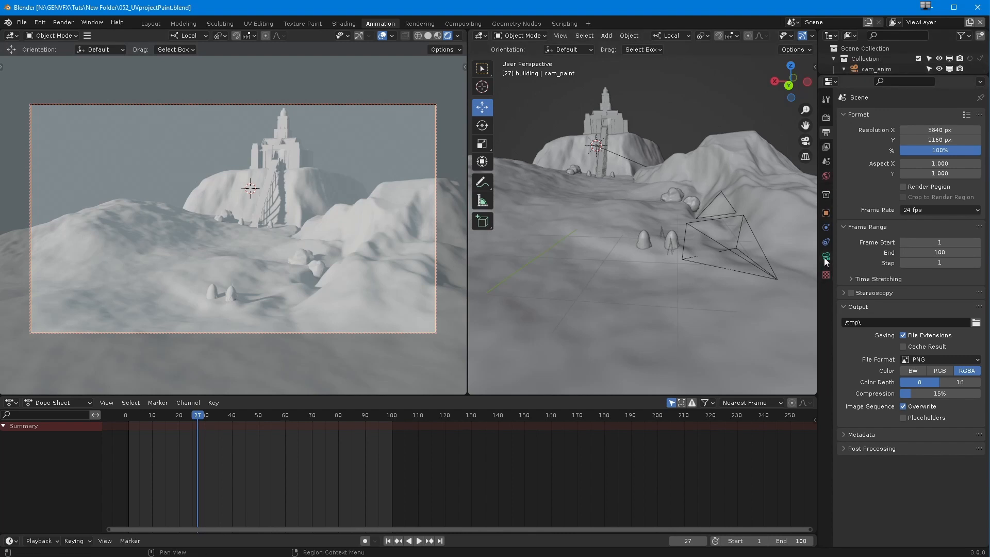
- Compare the views and lens settings of cam_anim and cam_paint, ending with cam_paint active
{"action": "left_click_drag", "start_coordinate": [846, 76], "coordinate": [876, 144]}
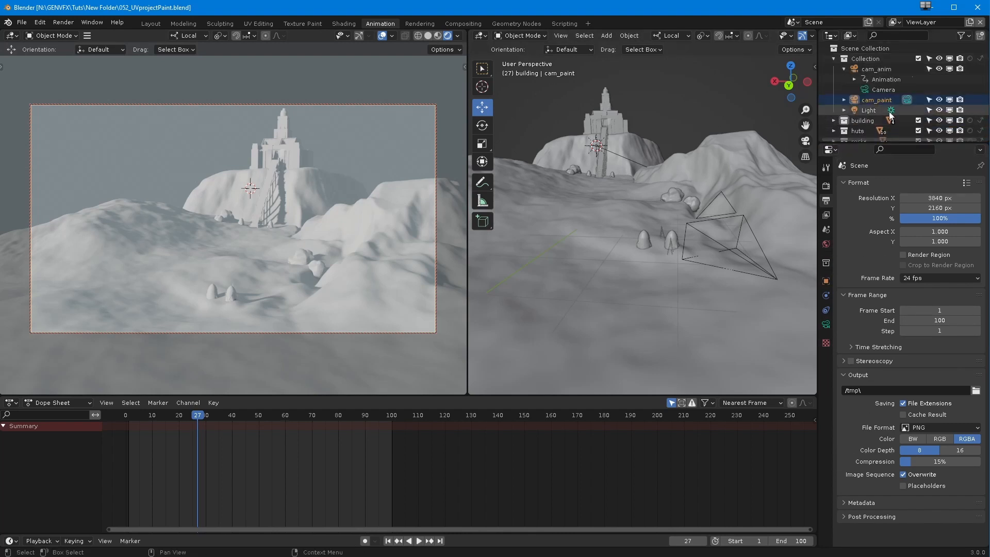
{"action": "left_click", "coordinate": [844, 99]}
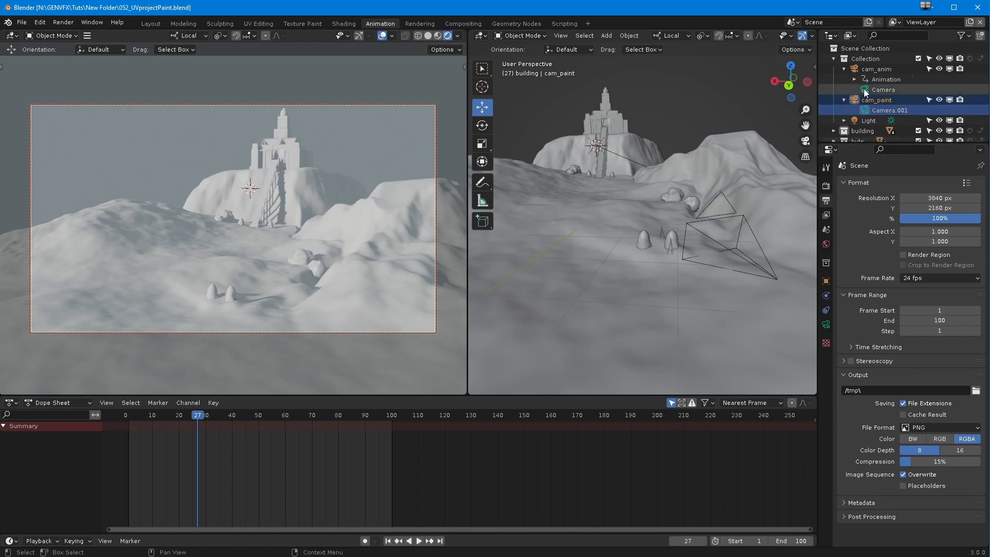
{"action": "left_click", "coordinate": [864, 89]}
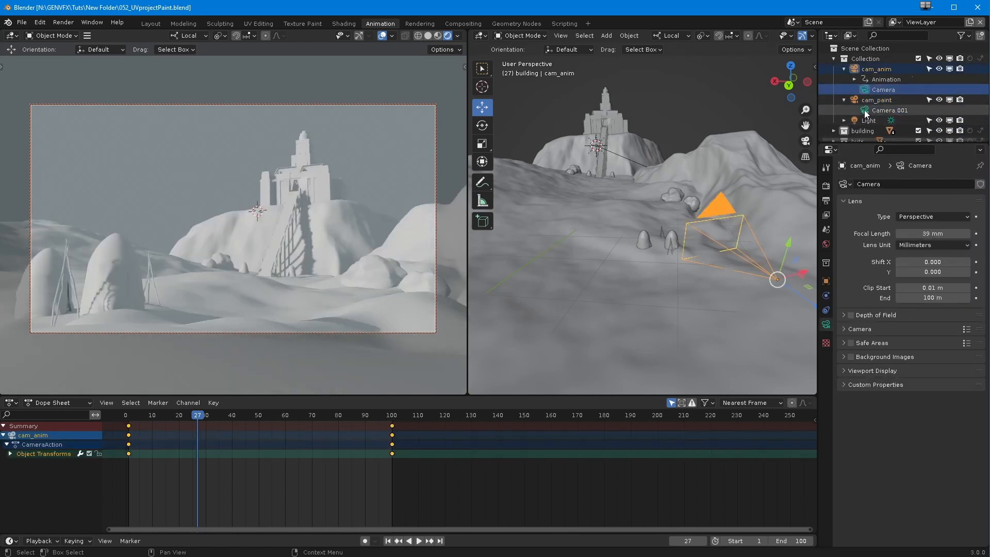
{"action": "left_click", "coordinate": [866, 111]}
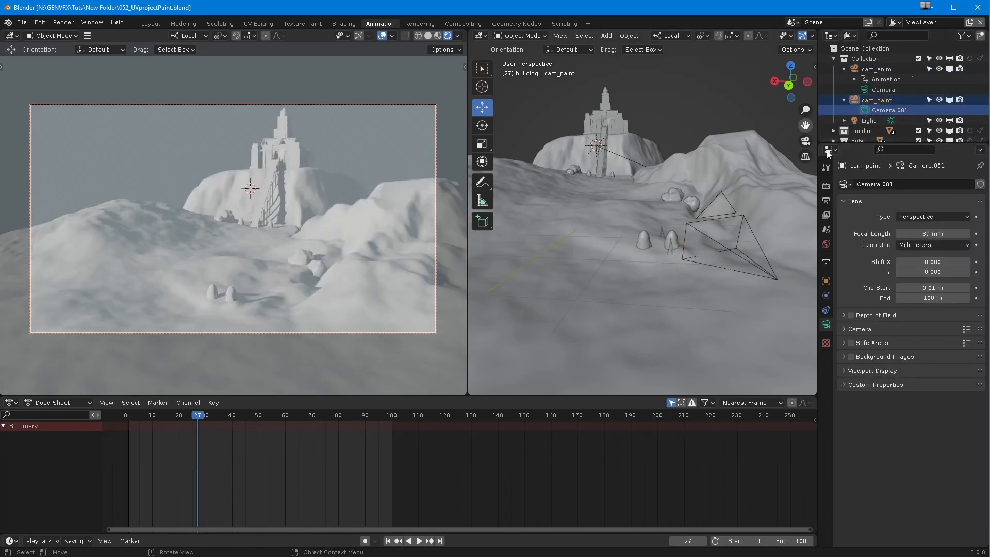
{"action": "middle_click_drag", "start_coordinate": [623, 254], "coordinate": [598, 293], "text": "shift"}
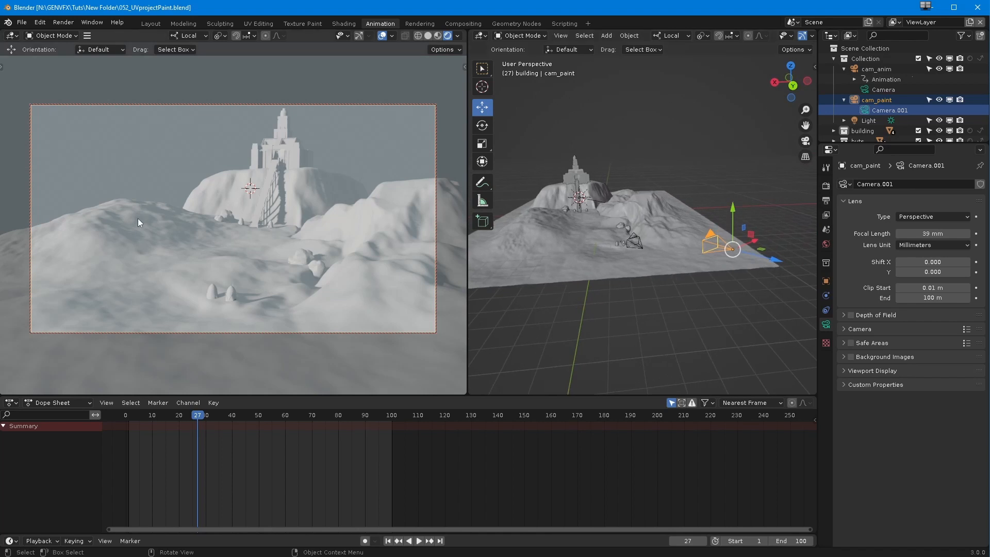
{"action": "mouse_move", "coordinate": [595, 241]}
{"action": "middle_mouse_down"}
{"action": "mouse_move", "coordinate": [581, 247]}
{"action": "mouse_move", "coordinate": [585, 257]}
{"action": "middle_mouse_up"}
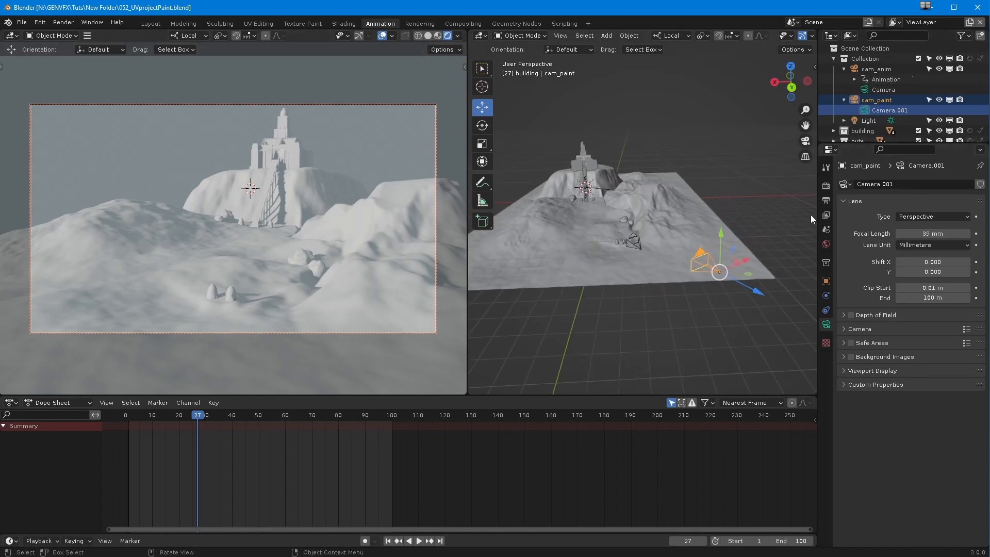
- Examine the Eevee render settings for shadows
{"action": "left_click", "coordinate": [825, 185]}
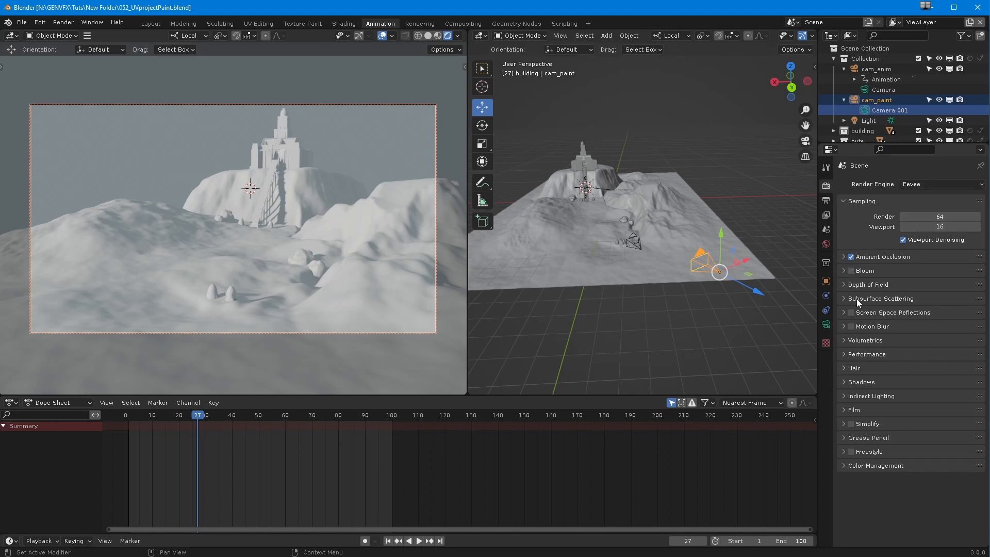
{"action": "left_click", "coordinate": [841, 381]}
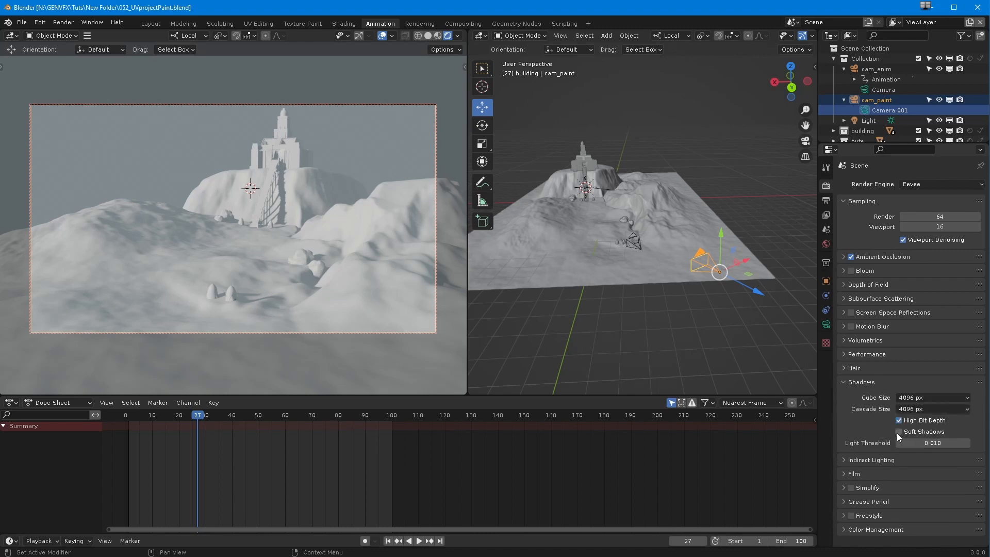
{"action": "scroll", "coordinate": [849, 108], "scroll_direction": "down", "scroll_amount": 2}
- Select the sun light and turn off its Shadow option after comparing the scene with and without it
{"action": "left_click", "coordinate": [845, 95]}
{"action": "left_click", "coordinate": [826, 324]}
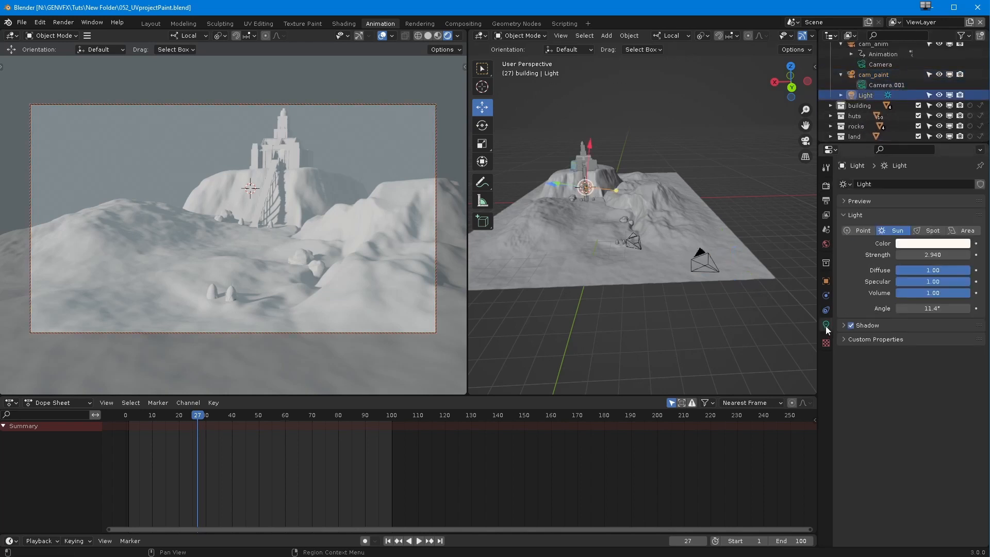
{"action": "left_click", "coordinate": [844, 325]}
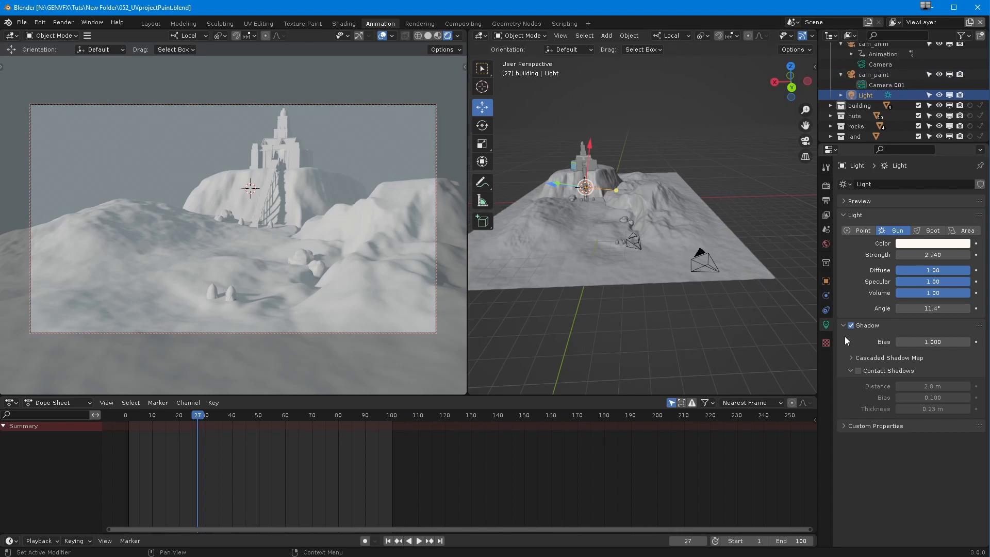
{"action": "left_click", "coordinate": [852, 326]}
{"action": "left_click", "coordinate": [853, 326]}
{"action": "left_click", "coordinate": [852, 326]}
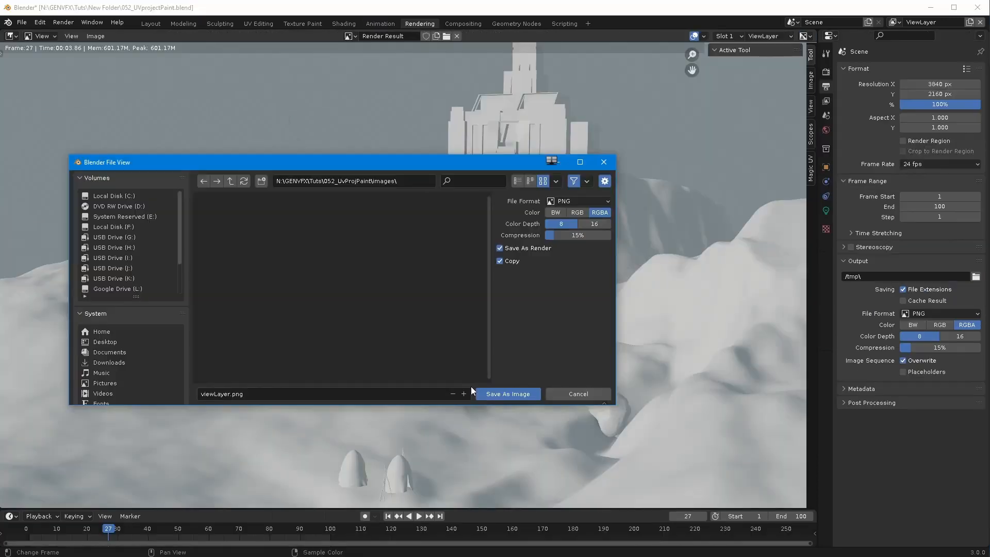
- Save the full ViewLayer render as the PNG image viewLayer.png in the 052_UvProjPaint images folder
{"action": "left_click", "coordinate": [520, 397]}
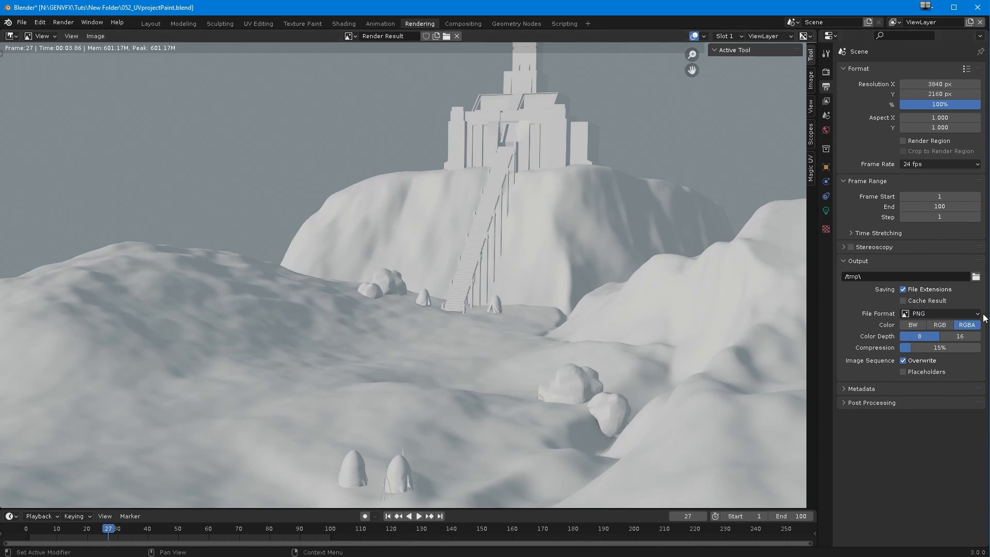
- Set the output file format to OpenEXR MultiLayer and browse to N:\GENVFX\Tuts\052_UvProjPaint\images for the output path
{"action": "left_click", "coordinate": [924, 314]}
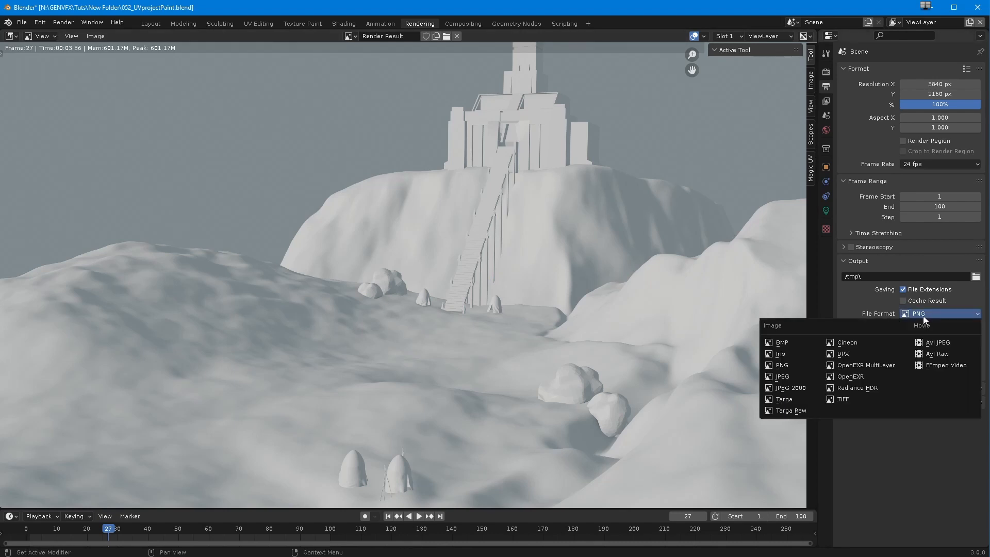
{"action": "left_click", "coordinate": [838, 367]}
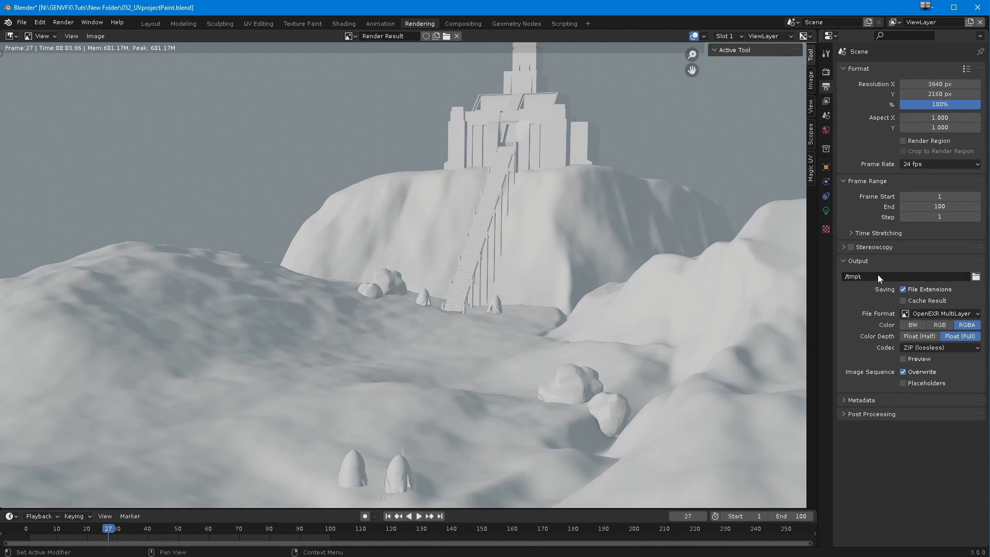
{"action": "left_click", "coordinate": [976, 277]}
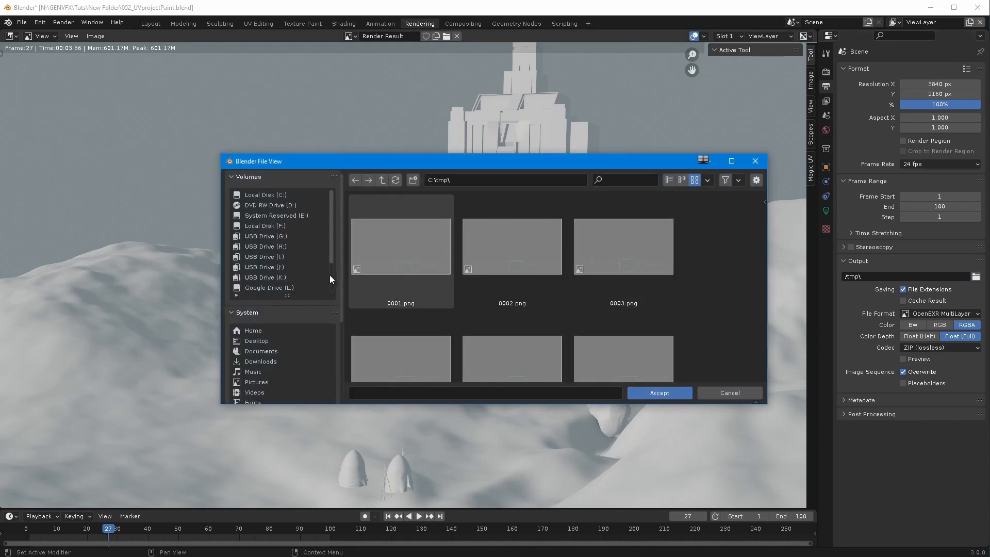
{"action": "scroll", "coordinate": [333, 255], "scroll_direction": "down", "scroll_amount": 2}
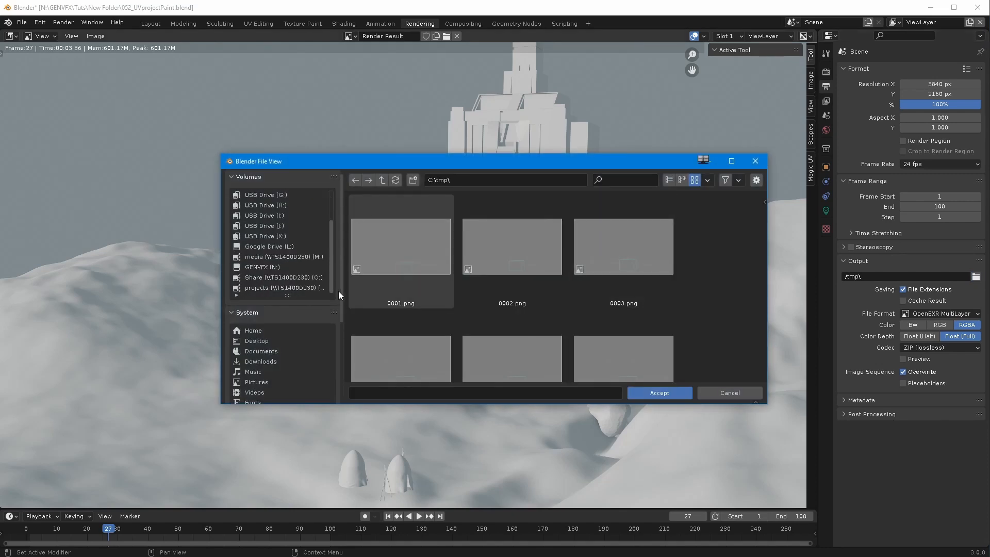
{"action": "left_click", "coordinate": [266, 267]}
{"action": "left_click_drag", "start_coordinate": [757, 216], "coordinate": [764, 246]}
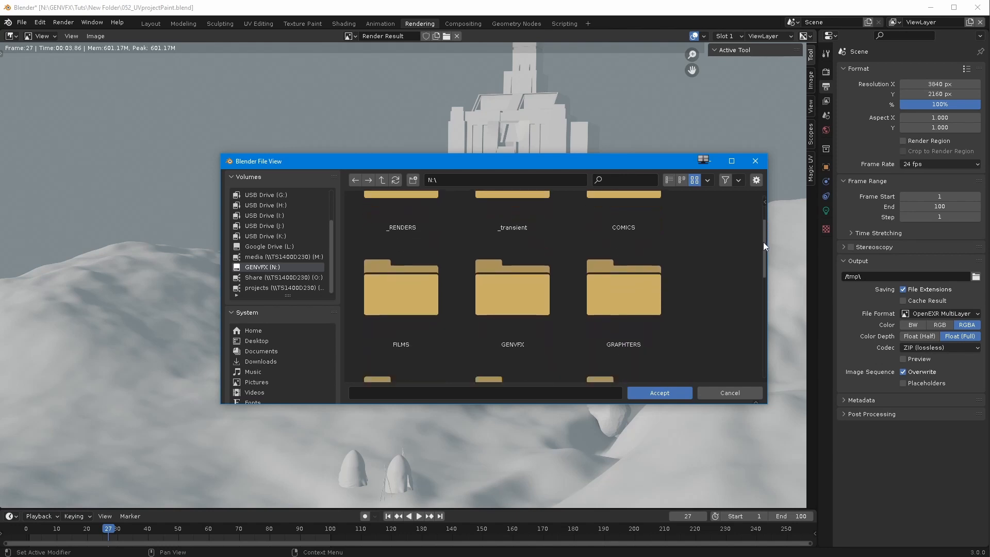
{"action": "double_click", "coordinate": [485, 282]}
{"action": "left_click_drag", "start_coordinate": [763, 216], "coordinate": [747, 317]}
{"action": "scroll", "coordinate": [748, 316], "scroll_direction": "up", "scroll_amount": 6}
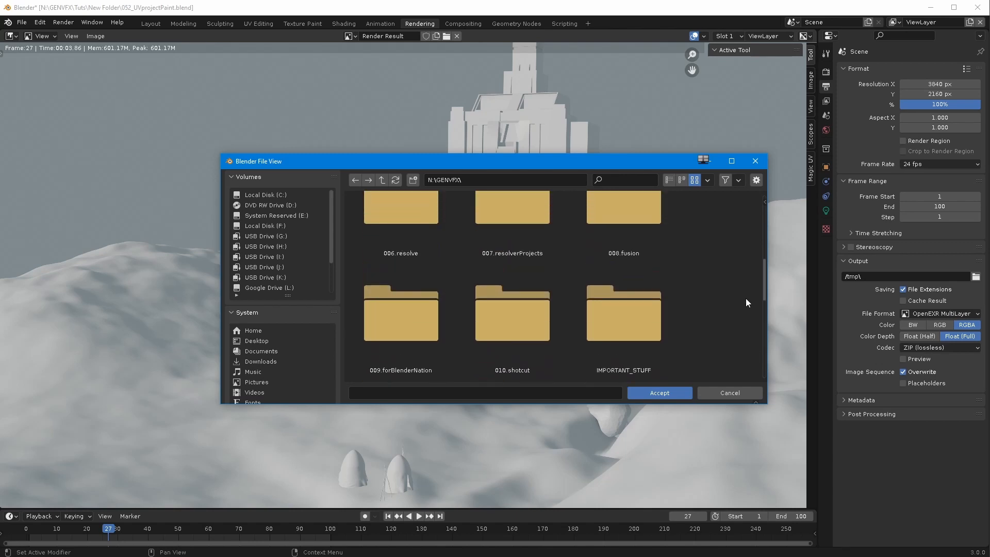
{"action": "scroll", "coordinate": [749, 248], "scroll_direction": "down", "scroll_amount": 10}
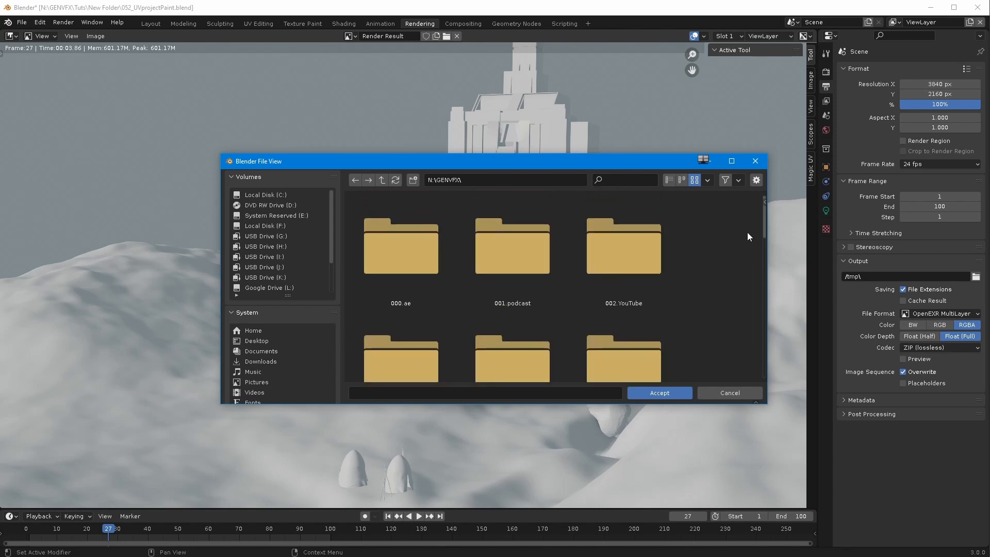
{"action": "double_click", "coordinate": [377, 324]}
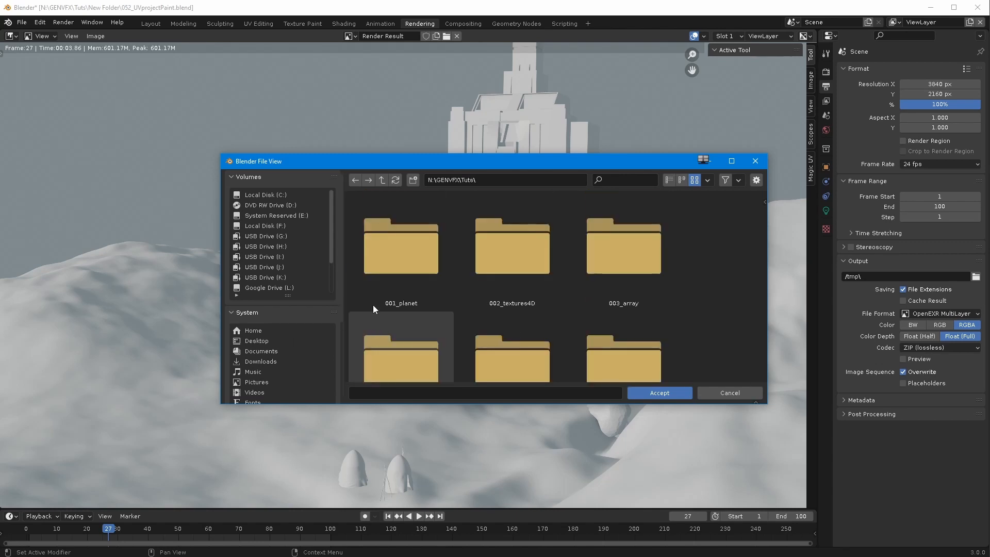
{"action": "mouse_move", "coordinate": [768, 339]}
{"action": "left_mouse_down"}
{"action": "mouse_move", "coordinate": [765, 382]}
{"action": "mouse_move", "coordinate": [763, 357]}
{"action": "left_mouse_up"}
{"action": "double_click", "coordinate": [622, 288]}
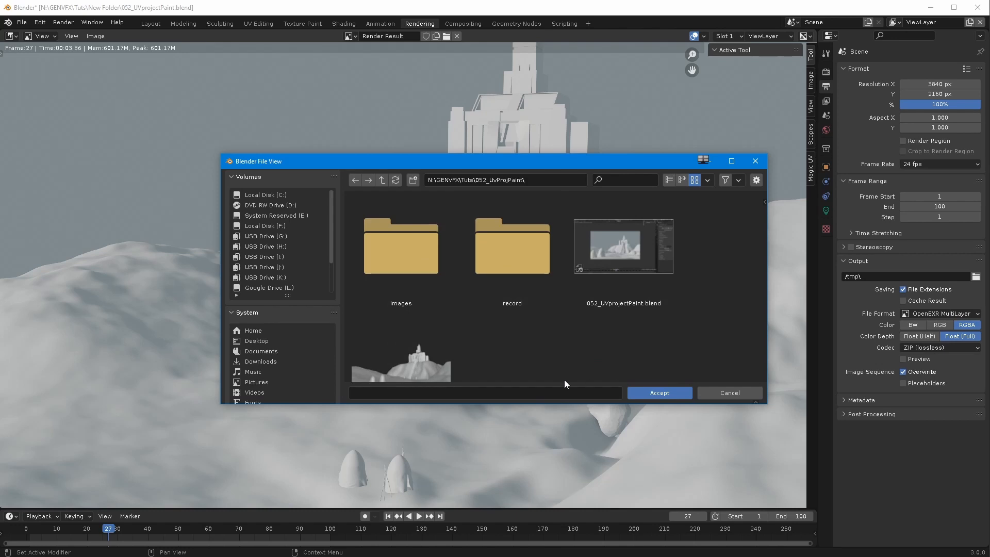
{"action": "double_click", "coordinate": [398, 264]}
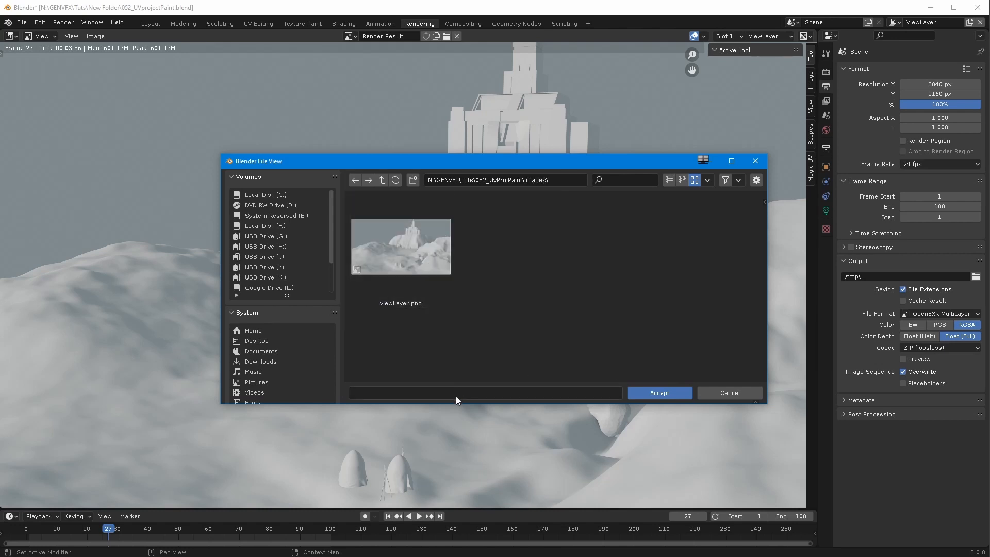
- Name the output file allLayers.exr and accept it as the render output path
{"action": "left_click", "coordinate": [518, 393]}
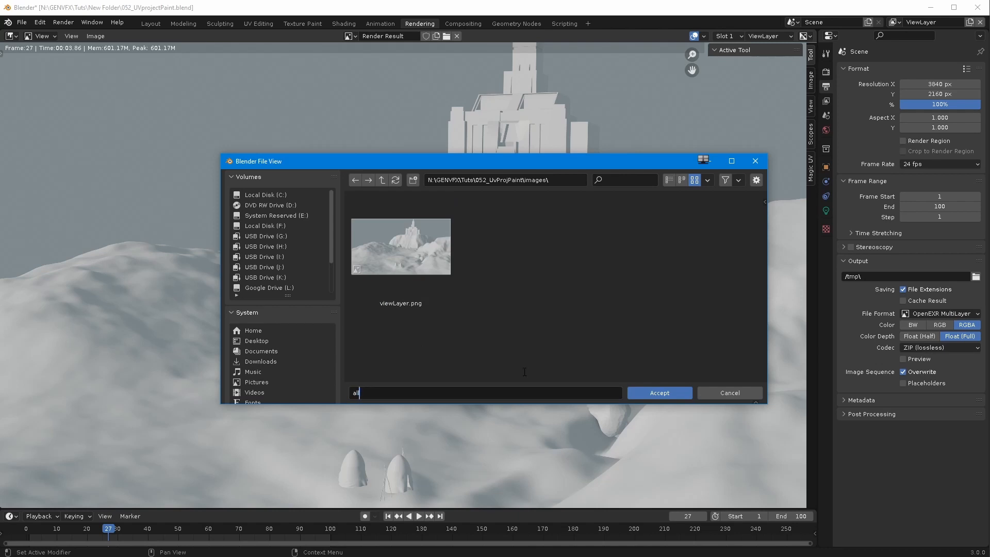
{"action": "type", "text": "allLayers.exr"}
{"action": "left_click", "coordinate": [664, 393]}
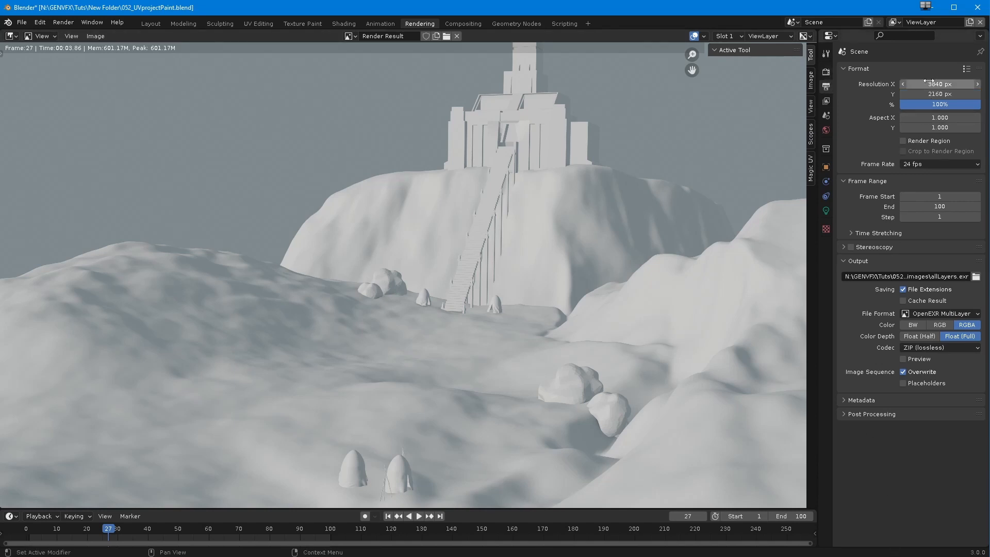
- Set the frame range end to 1 and render the animation to write the multilayer file
{"action": "left_click", "coordinate": [938, 207]}
{"action": "type", "text": "1"}
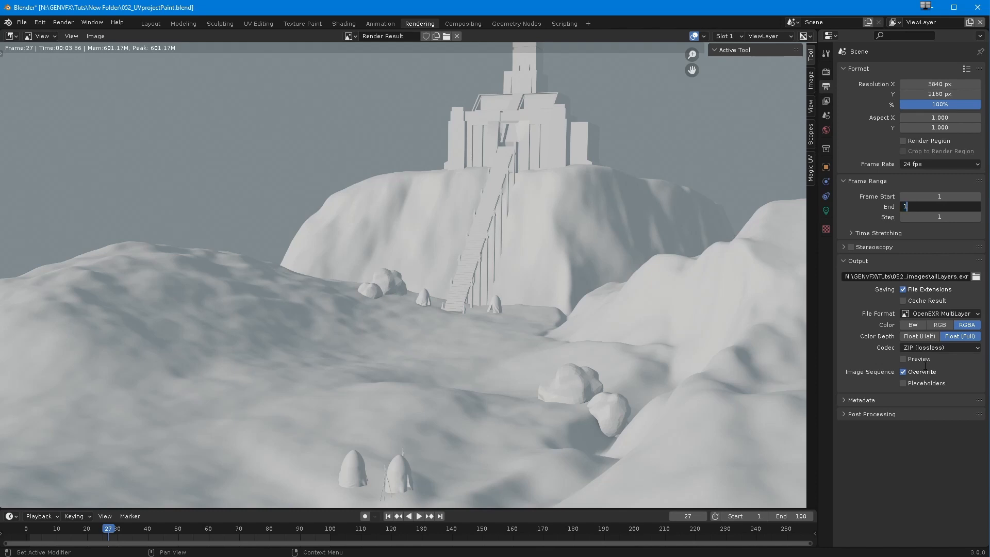
{"action": "key", "text": "Return"}
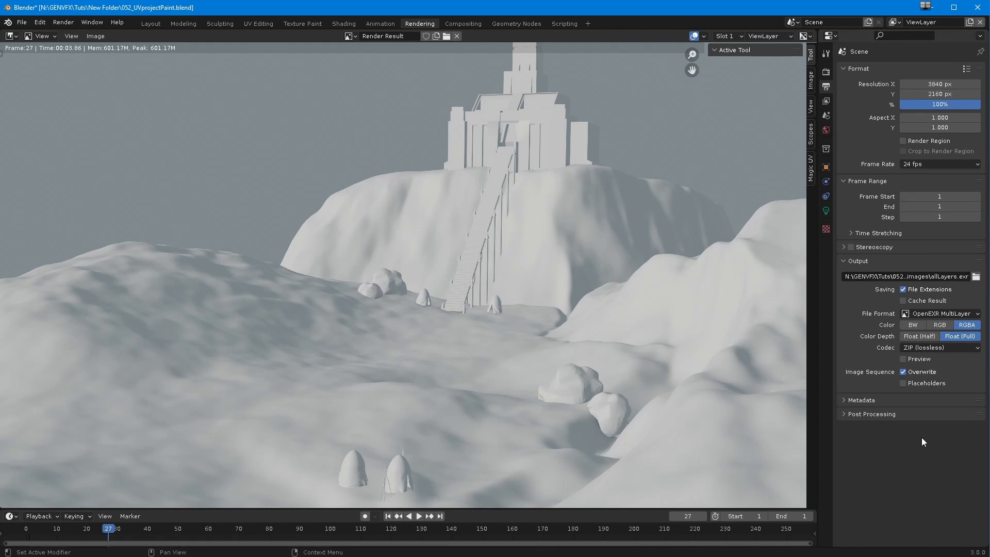
{"action": "left_click", "coordinate": [63, 22]}
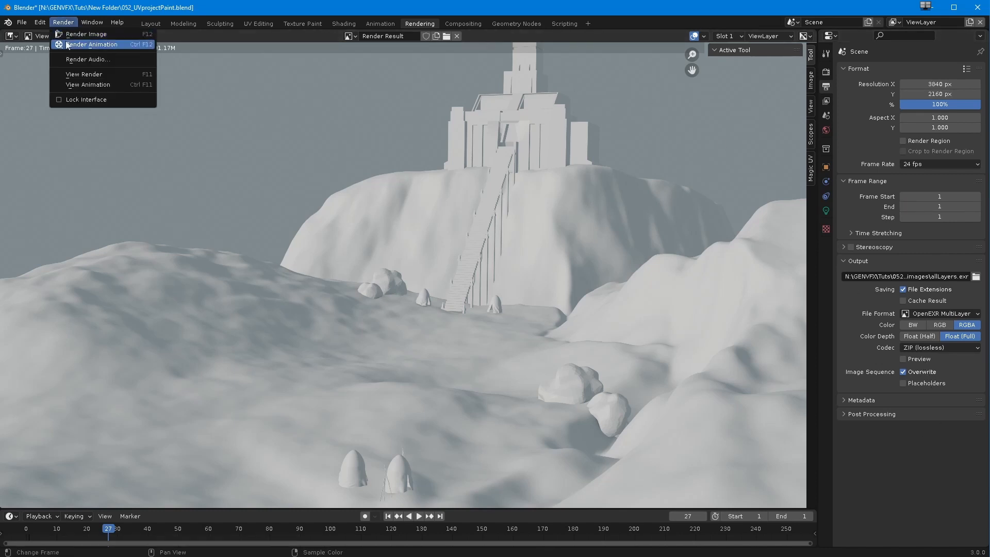
{"action": "left_click", "coordinate": [68, 46]}
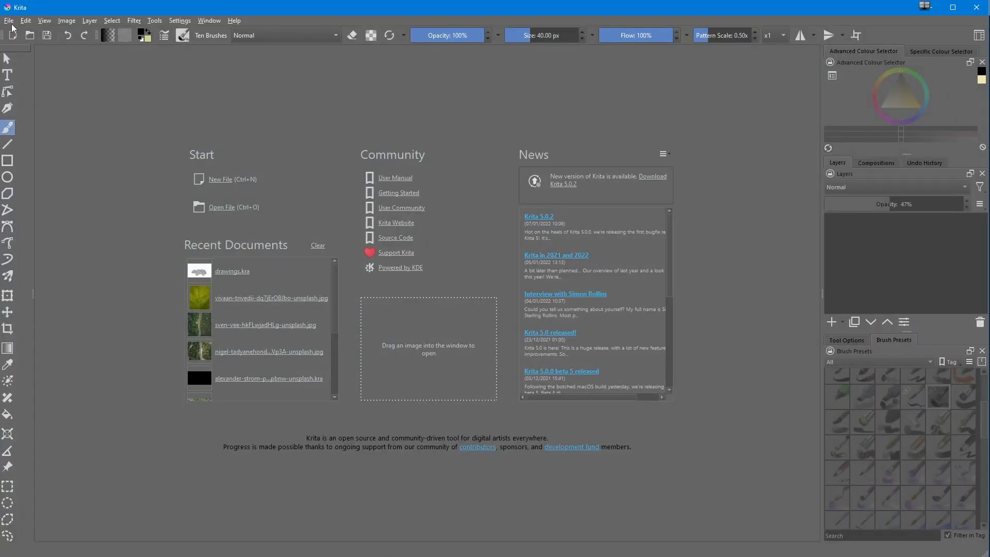
- Switch to Krita and open allLayers.exr0001.exr from the GENVFX\Tuts\052_UvProjPaint\images folder
{"action": "left_click", "coordinate": [10, 21]}
{"action": "left_click", "coordinate": [19, 43]}
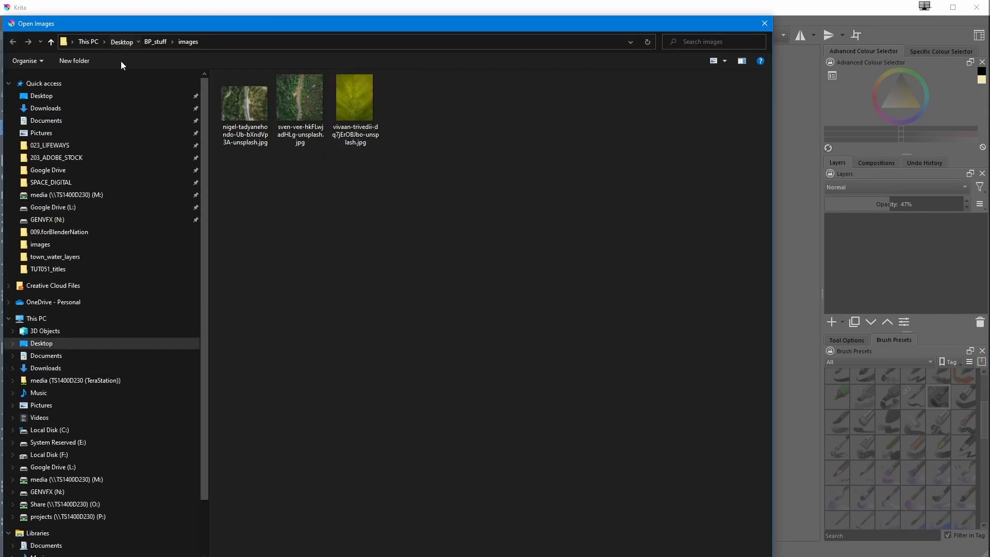
{"action": "left_click", "coordinate": [103, 220]}
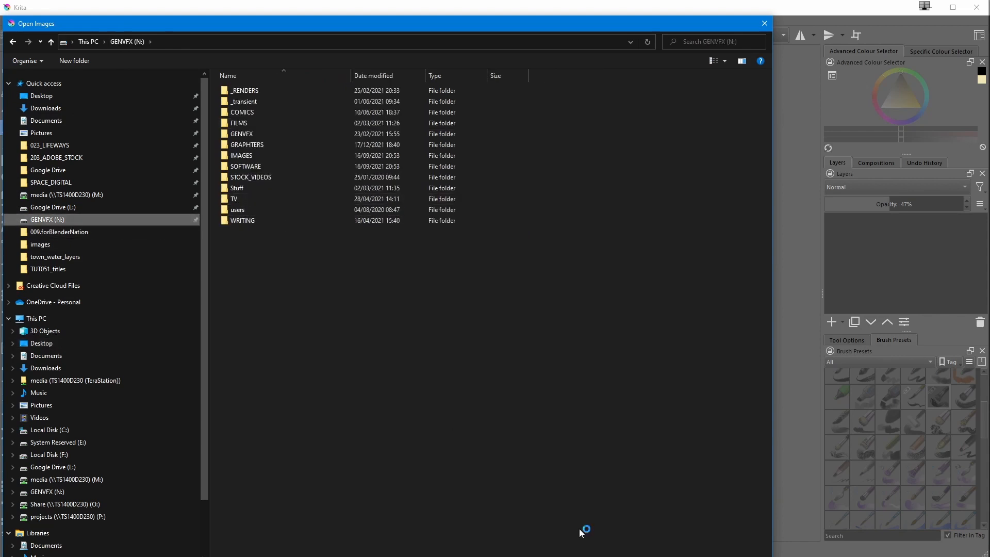
{"action": "left_click_drag", "start_coordinate": [773, 556], "coordinate": [504, 353]}
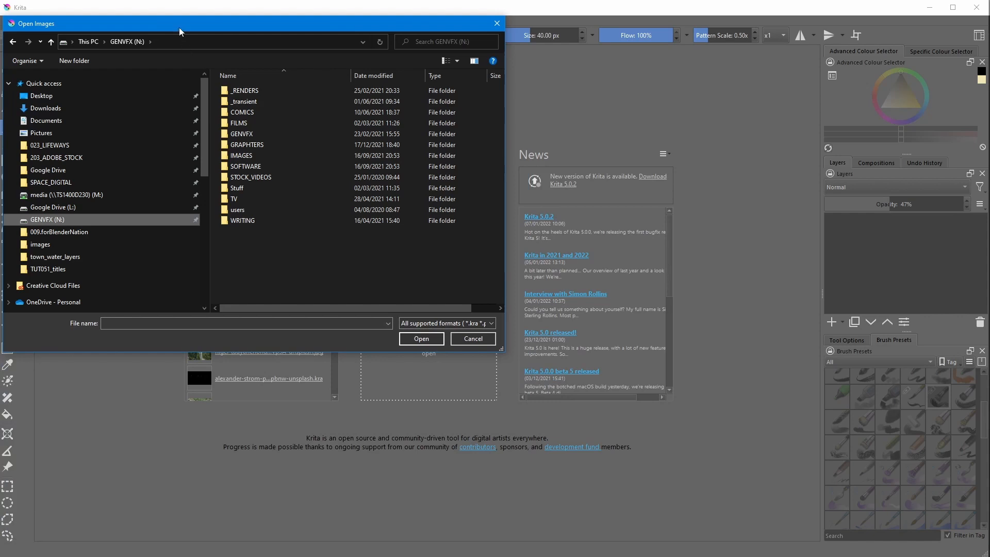
{"action": "left_click_drag", "start_coordinate": [178, 27], "coordinate": [272, 142]}
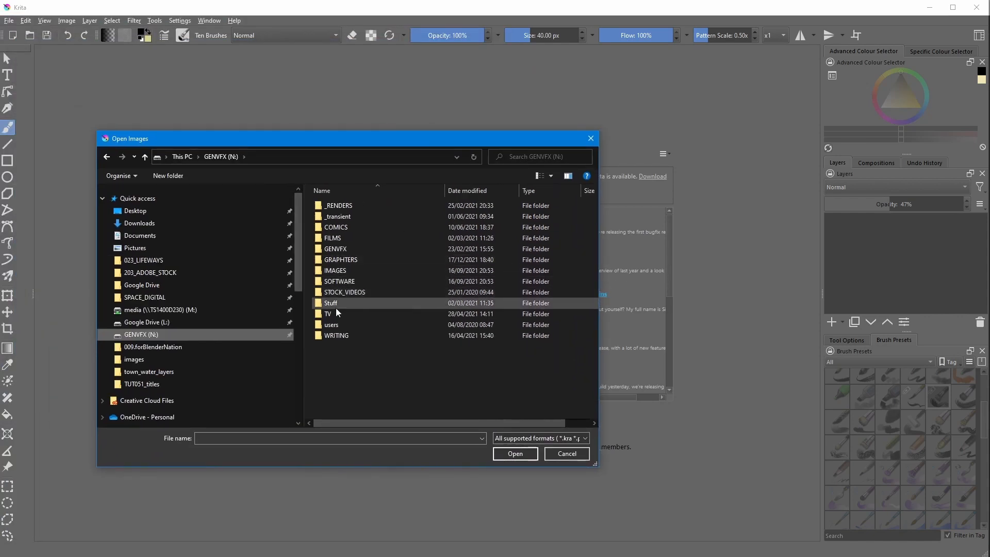
{"action": "double_click", "coordinate": [330, 249]}
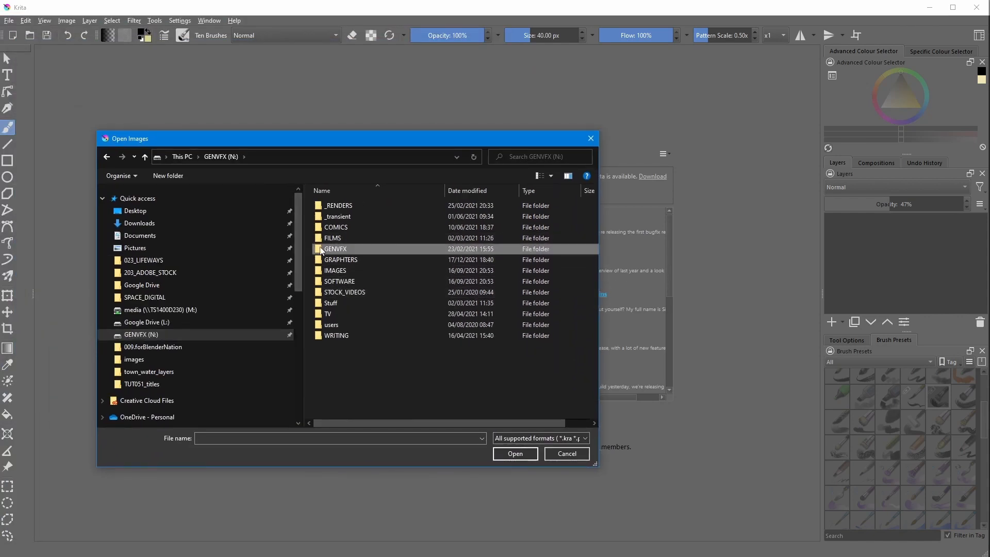
{"action": "double_click", "coordinate": [376, 403]}
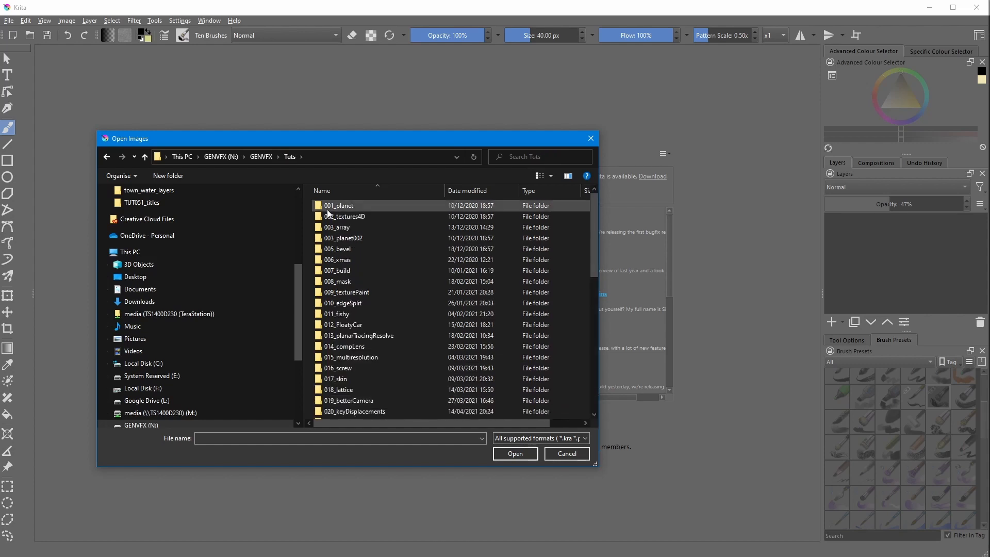
{"action": "left_click_drag", "start_coordinate": [595, 279], "coordinate": [604, 410]}
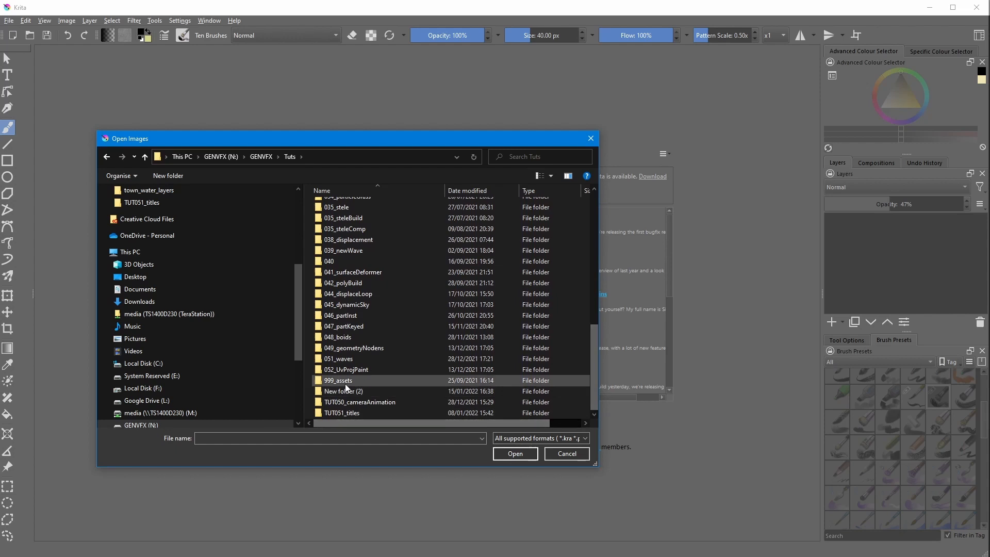
{"action": "double_click", "coordinate": [344, 375]}
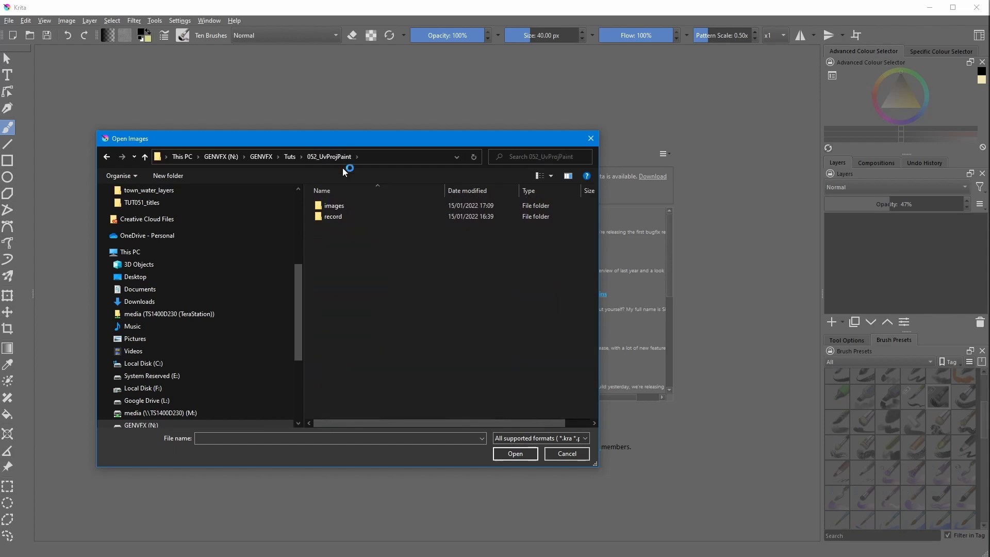
{"action": "double_click", "coordinate": [328, 207]}
{"action": "left_click", "coordinate": [339, 219]}
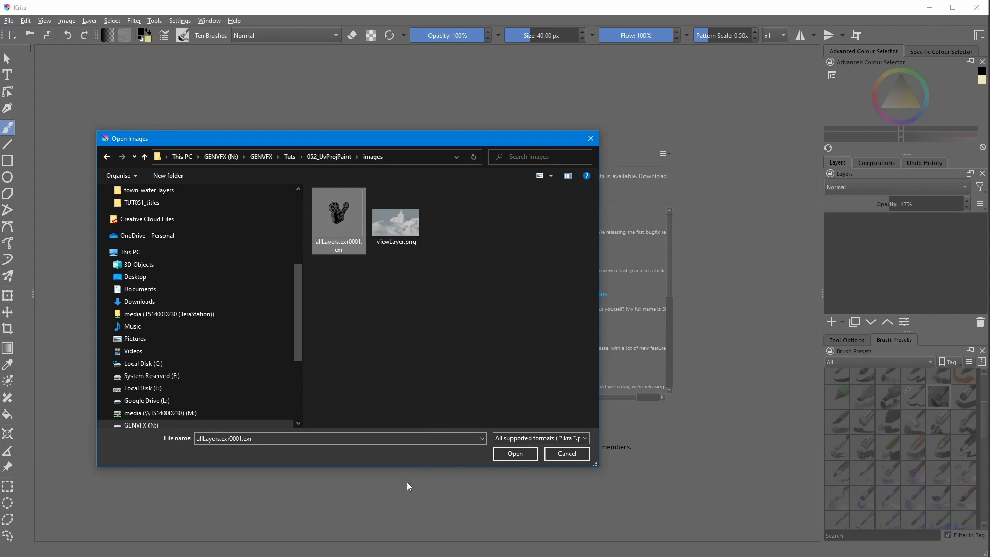
{"action": "left_click", "coordinate": [513, 454]}
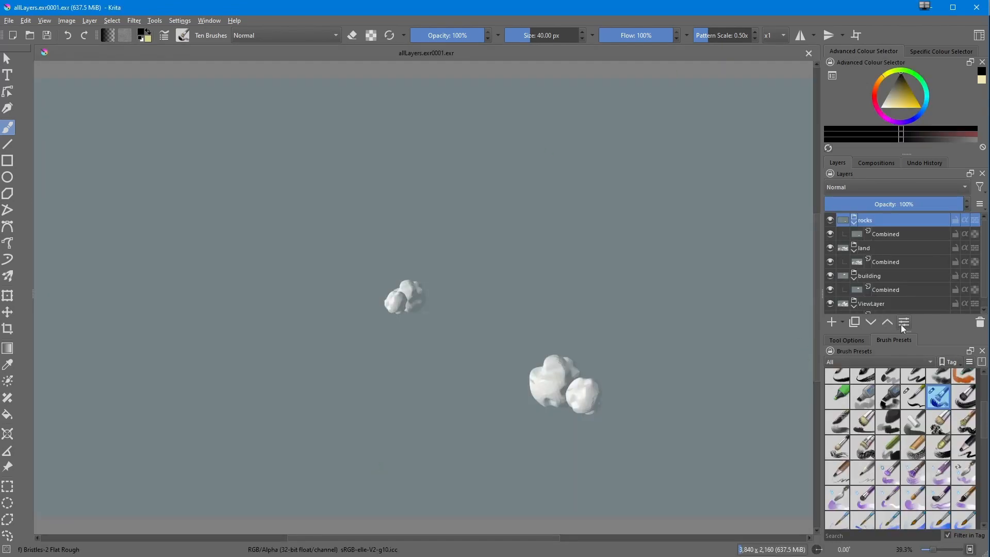
- Enlarge the layer list and collapse the rocks, land, building and ViewLayer groups
{"action": "left_click_drag", "start_coordinate": [903, 331], "coordinate": [903, 412]}
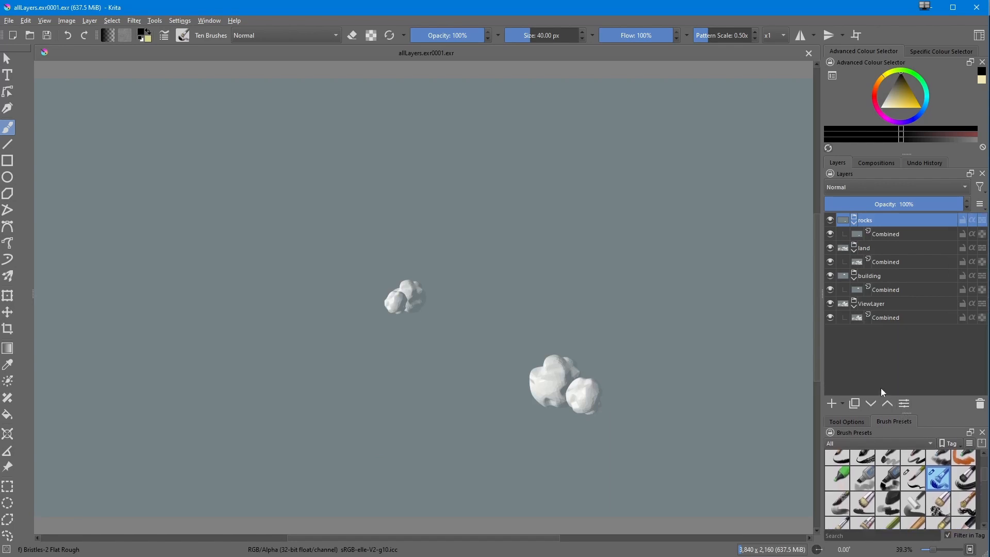
{"action": "left_click", "coordinate": [855, 224]}
{"action": "left_click", "coordinate": [855, 238]}
{"action": "left_click", "coordinate": [855, 252]}
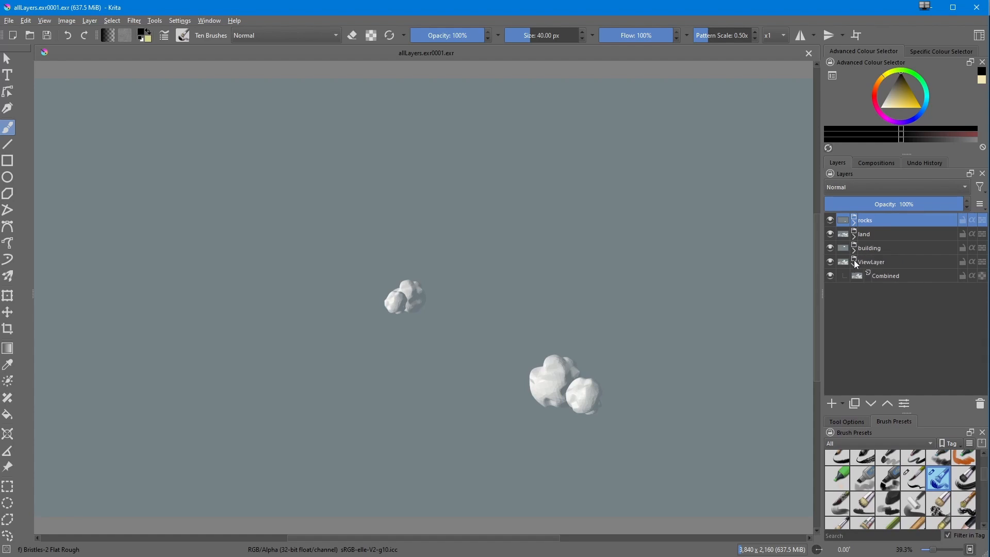
{"action": "left_click", "coordinate": [855, 266]}
{"action": "left_click", "coordinate": [855, 266]}
{"action": "left_click", "coordinate": [855, 266]}
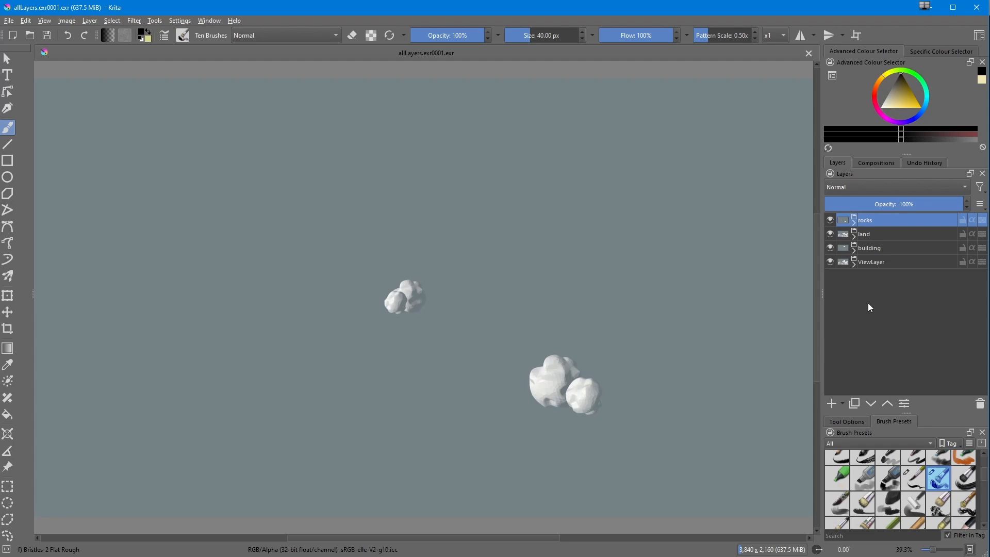
- Examine each render layer by hiding rocks, land, building and ViewLayer in turn and showing them all again
{"action": "left_click", "coordinate": [830, 220]}
{"action": "left_click", "coordinate": [830, 234]}
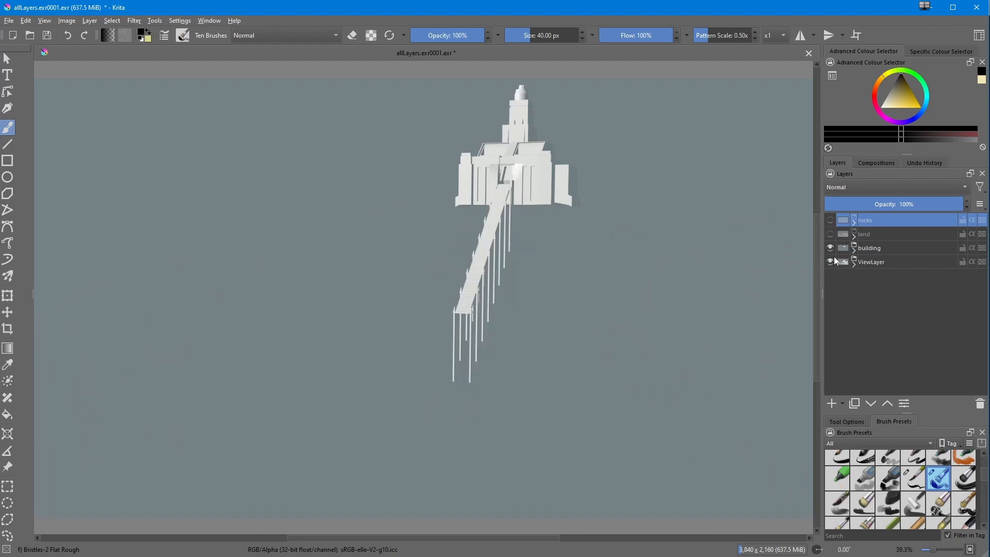
{"action": "left_click", "coordinate": [830, 248]}
{"action": "left_click", "coordinate": [830, 262]}
{"action": "left_click", "coordinate": [830, 262]}
{"action": "left_click", "coordinate": [830, 248]}
{"action": "left_click", "coordinate": [830, 234]}
{"action": "left_click", "coordinate": [830, 221]}
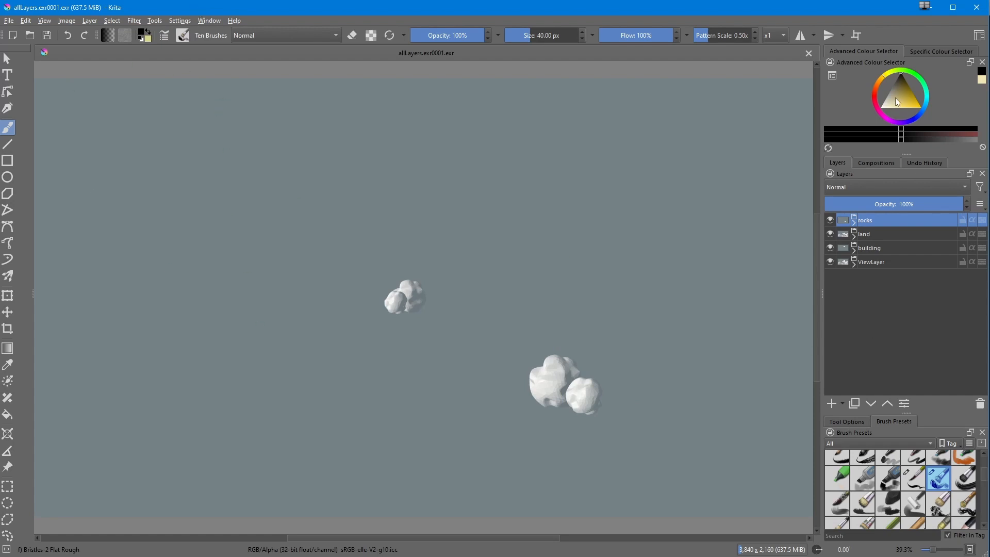
- Hide the rocks group and make the land group the active layer
{"action": "left_click", "coordinate": [830, 221]}
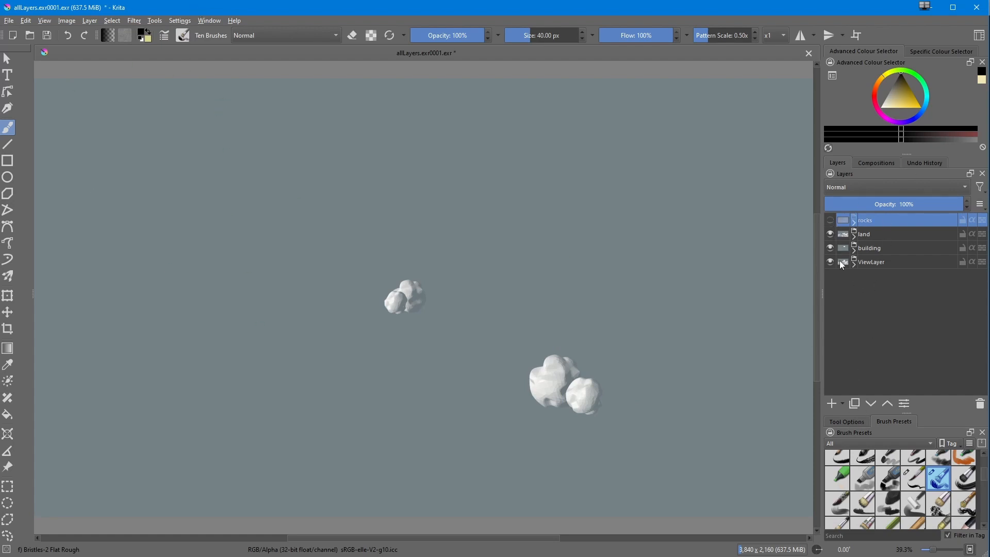
{"action": "left_click", "coordinate": [876, 235]}
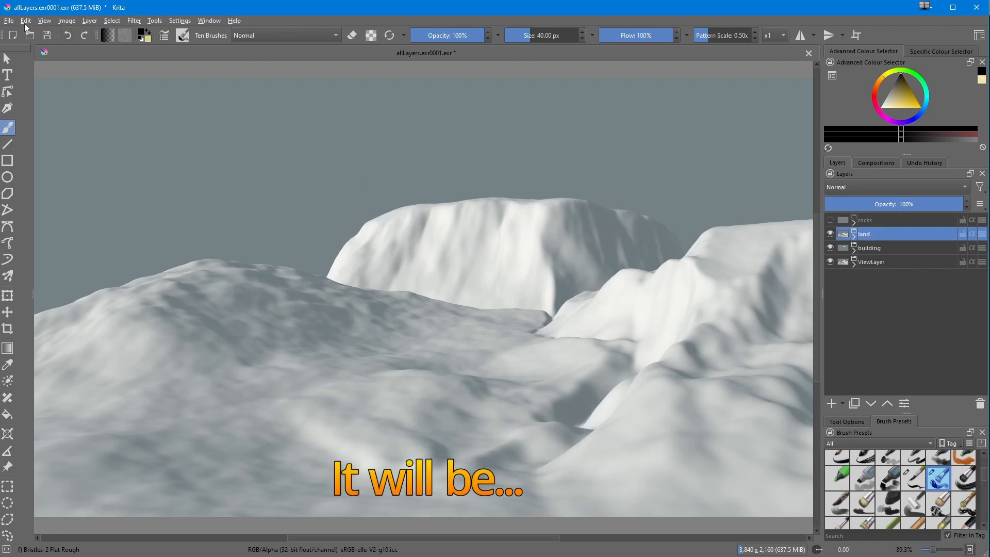
- Try out zooming and rotating the canvas, and reset its rotation to 0°
{"action": "mouse_move", "coordinate": [448, 259]}
{"action": "middle_mouse_down", "text": "ctrl"}
{"action": "mouse_move", "coordinate": [436, 285]}
{"action": "mouse_move", "coordinate": [436, 270]}
{"action": "middle_mouse_up", "text": "ctrl"}
{"action": "middle_click_drag", "start_coordinate": [420, 271], "coordinate": [409, 282], "text": "shift"}
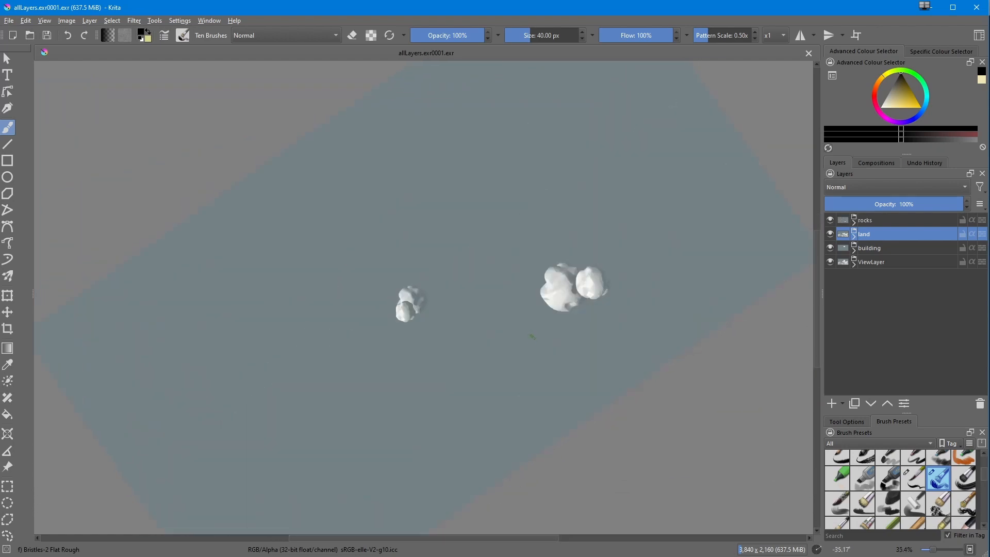
{"action": "key", "text": "5"}
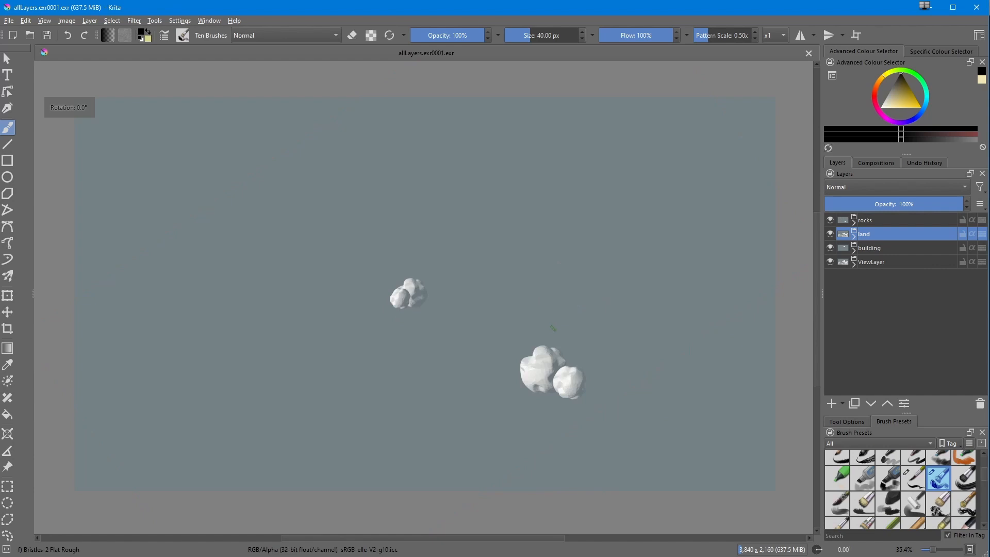
- Hide the rocks group, expand the land group and add a new paint layer above its Combined layer
{"action": "left_click", "coordinate": [863, 249]}
{"action": "left_click", "coordinate": [864, 234]}
{"action": "mouse_move", "coordinate": [492, 340]}
{"action": "middle_mouse_down", "text": "ctrl"}
{"action": "mouse_move", "coordinate": [490, 295]}
{"action": "mouse_move", "coordinate": [486, 350]}
{"action": "middle_mouse_up", "text": "ctrl"}
{"action": "middle_click_drag", "start_coordinate": [488, 325], "coordinate": [424, 283]}
{"action": "left_click", "coordinate": [830, 220]}
{"action": "middle_click_drag", "start_coordinate": [373, 331], "coordinate": [367, 273], "text": "ctrl"}
{"action": "middle_click_drag", "start_coordinate": [335, 295], "coordinate": [438, 301]}
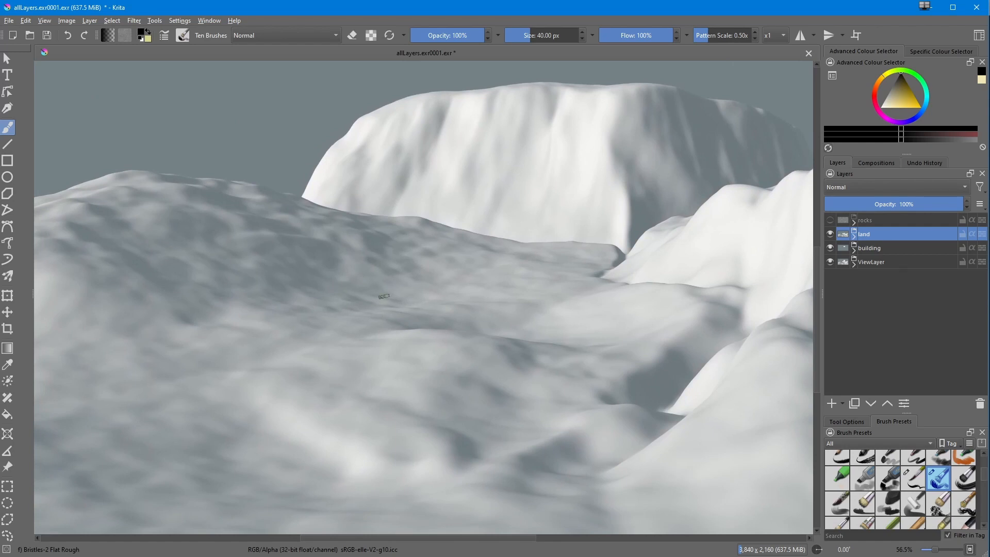
{"action": "mouse_move", "coordinate": [405, 248]}
{"action": "middle_mouse_down", "text": "ctrl"}
{"action": "mouse_move", "coordinate": [409, 225]}
{"action": "mouse_move", "coordinate": [408, 249]}
{"action": "middle_mouse_up", "text": "ctrl"}
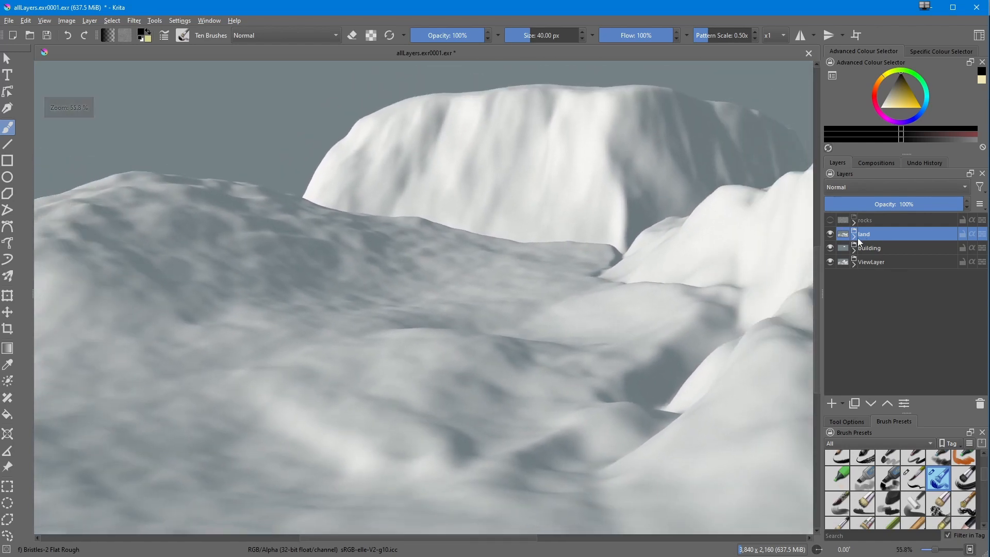
{"action": "left_click", "coordinate": [854, 237]}
{"action": "left_click", "coordinate": [876, 248]}
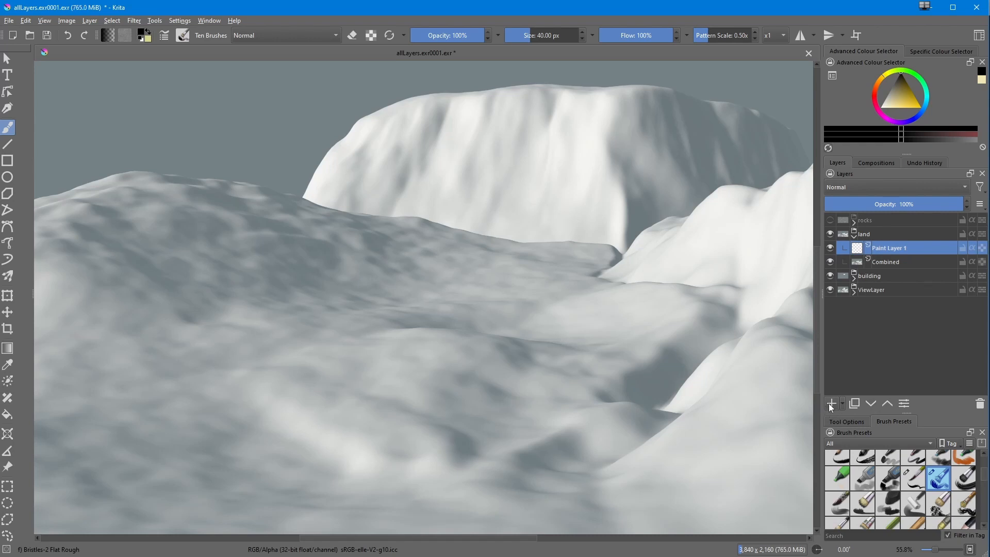
- Enlarge the brush preset list and choose the Dry Roller brush with a light sandy yellow colour
{"action": "left_click_drag", "start_coordinate": [916, 377], "coordinate": [919, 309]}
{"action": "left_click_drag", "start_coordinate": [906, 412], "coordinate": [905, 358]}
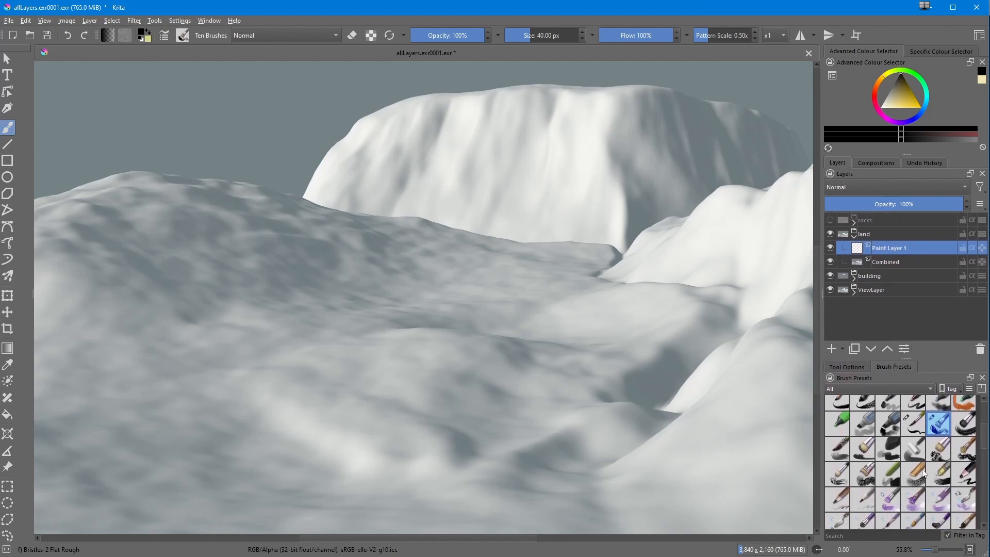
{"action": "mouse_move", "coordinate": [985, 446]}
{"action": "left_mouse_down"}
{"action": "mouse_move", "coordinate": [985, 456]}
{"action": "mouse_move", "coordinate": [985, 439]}
{"action": "left_mouse_up"}
{"action": "mouse_move", "coordinate": [984, 446]}
{"action": "left_mouse_down"}
{"action": "mouse_move", "coordinate": [984, 421]}
{"action": "mouse_move", "coordinate": [981, 449]}
{"action": "left_mouse_up"}
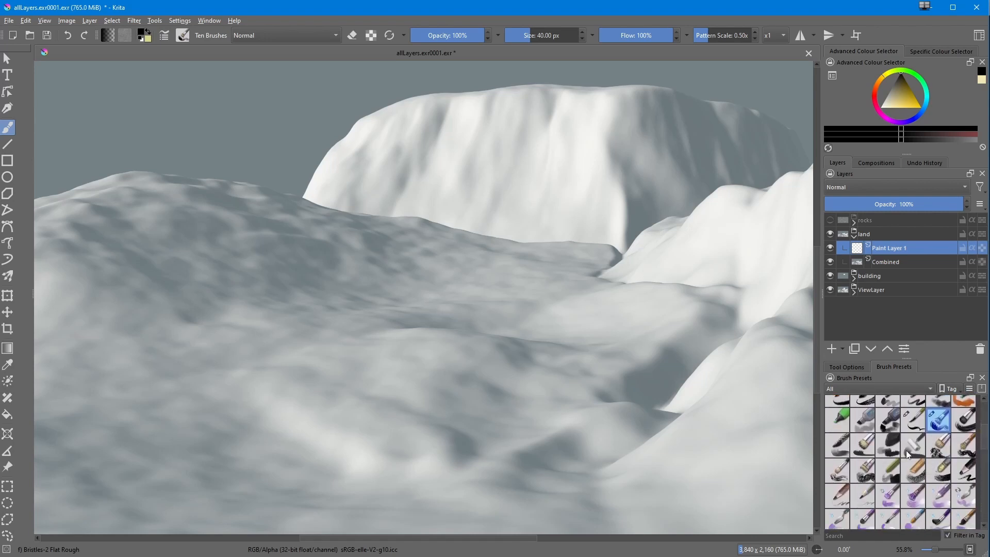
{"action": "left_click_drag", "start_coordinate": [911, 113], "coordinate": [909, 100]}
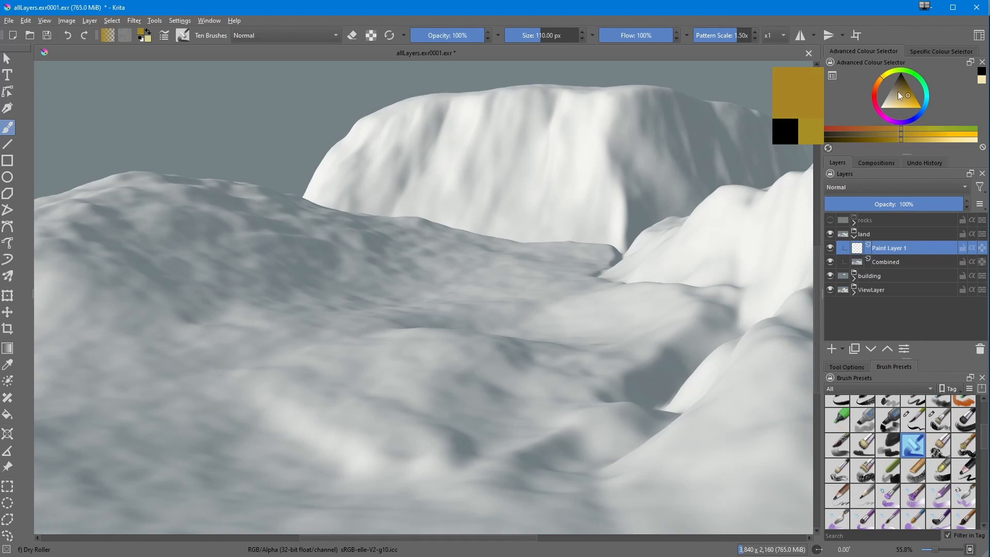
{"action": "left_click_drag", "start_coordinate": [908, 97], "coordinate": [905, 102]}
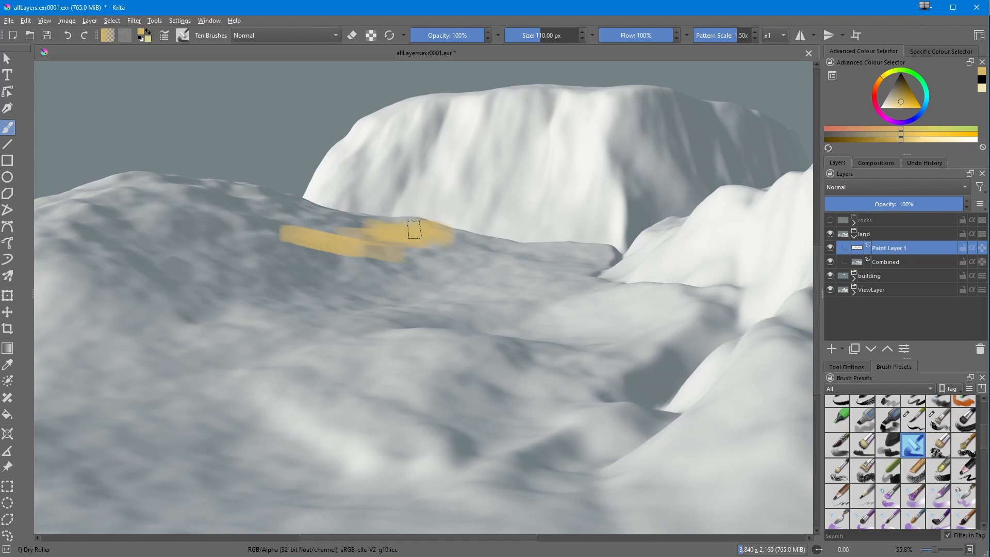
- Cover the hills, distant cliff and foreground with sandy yellow strokes on Paint Layer 1 at 69% layer opacity
{"action": "left_click_drag", "start_coordinate": [341, 235], "coordinate": [277, 259]}
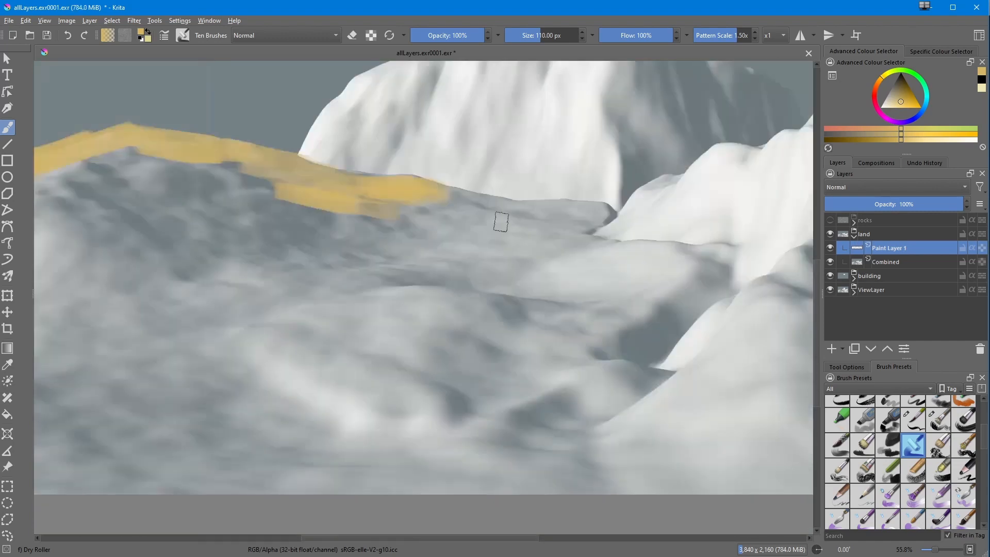
{"action": "left_click_drag", "start_coordinate": [499, 221], "coordinate": [139, 165]}
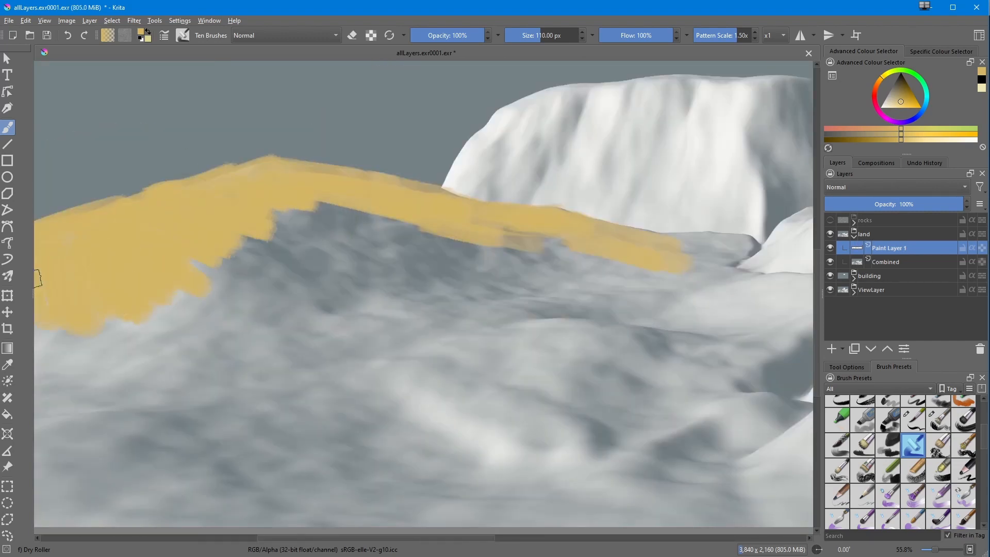
{"action": "left_click_drag", "start_coordinate": [37, 278], "coordinate": [265, 210]}
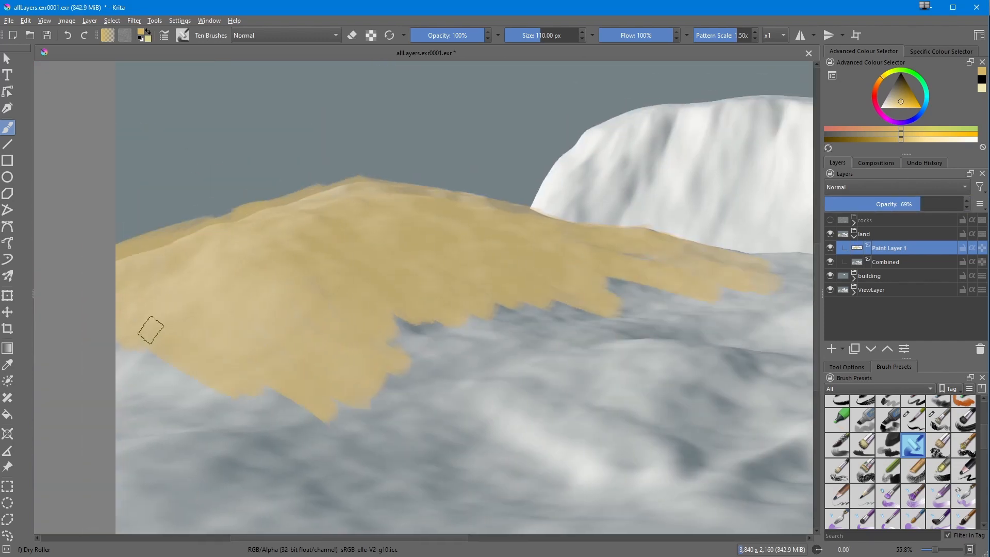
{"action": "left_click_drag", "start_coordinate": [442, 242], "coordinate": [435, 222]}
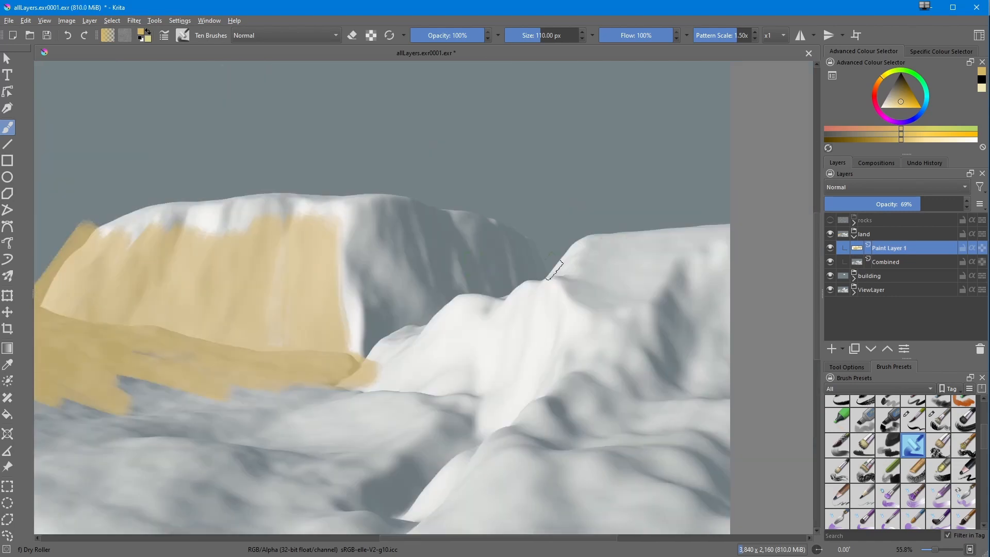
{"action": "left_click_drag", "start_coordinate": [464, 217], "coordinate": [298, 209]}
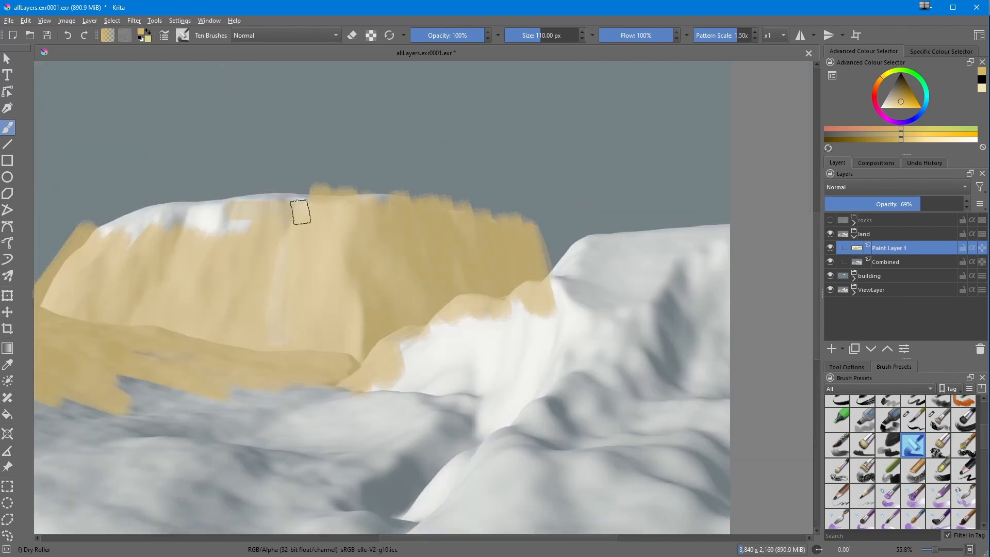
{"action": "left_click_drag", "start_coordinate": [299, 210], "coordinate": [155, 216]}
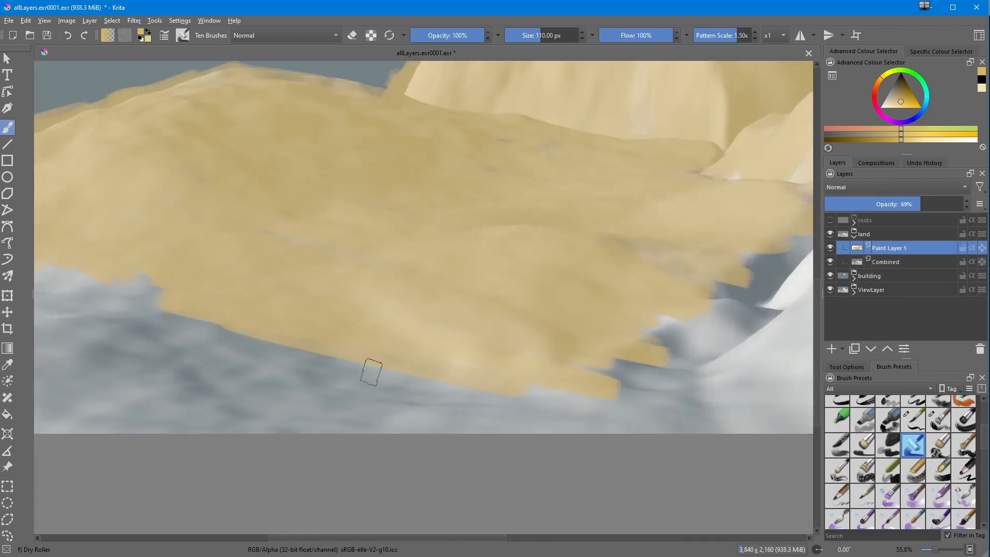
{"action": "left_click_drag", "start_coordinate": [403, 391], "coordinate": [219, 323]}
{"action": "left_click_drag", "start_coordinate": [219, 323], "coordinate": [103, 408]}
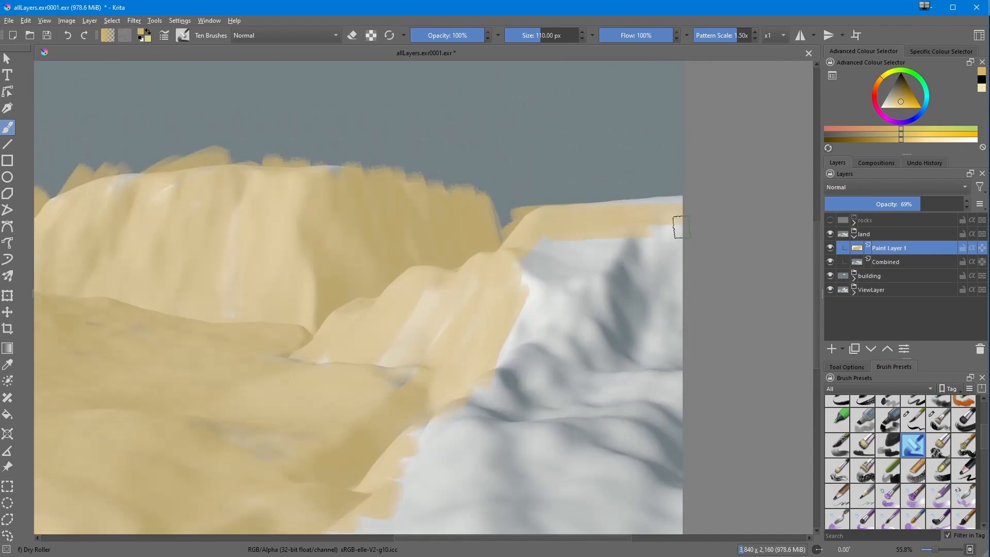
{"action": "left_click_drag", "start_coordinate": [675, 221], "coordinate": [626, 303]}
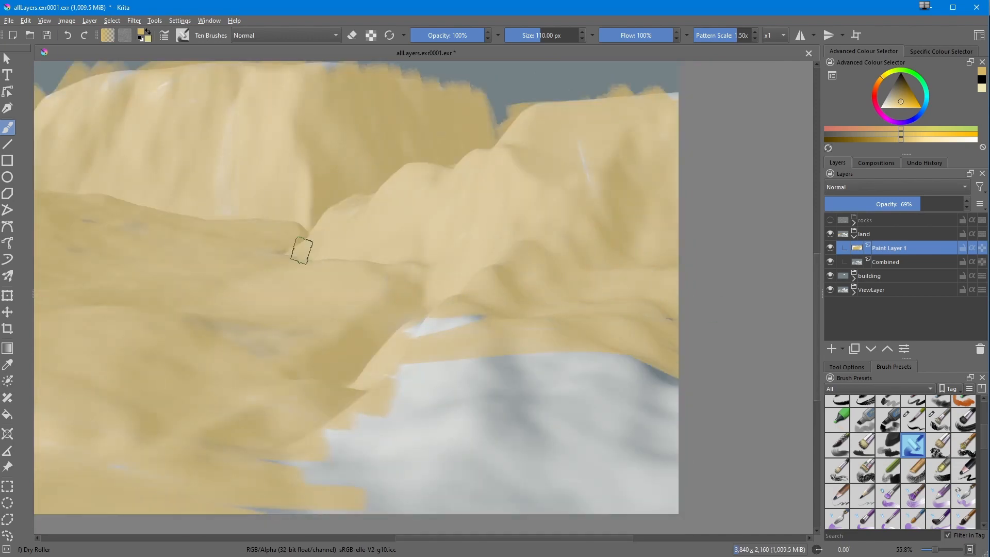
{"action": "left_click_drag", "start_coordinate": [302, 247], "coordinate": [625, 372]}
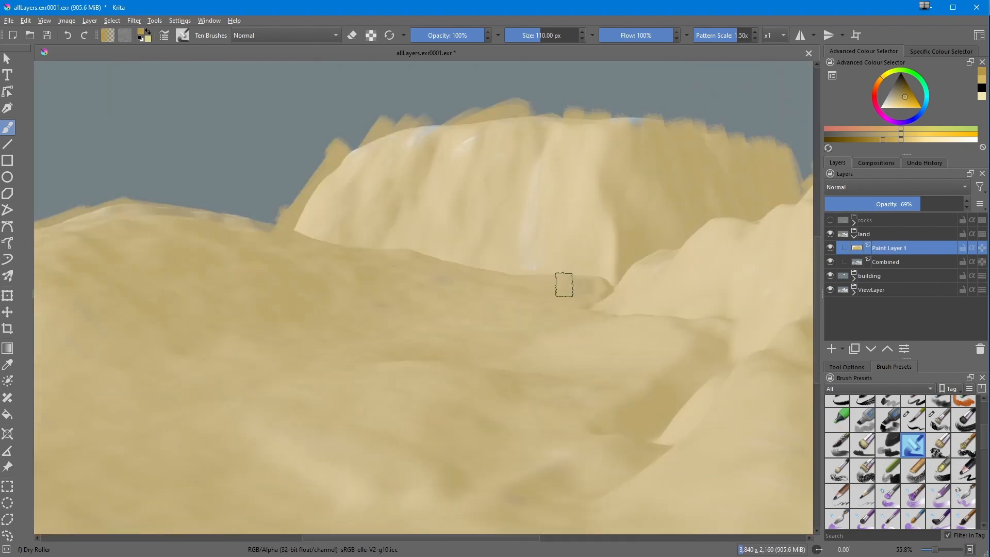
- Paint darker ochre strokes across the foreground slopes and smear them with the Blender Rake brush at 120 px
{"action": "left_click_drag", "start_coordinate": [564, 283], "coordinate": [365, 303]}
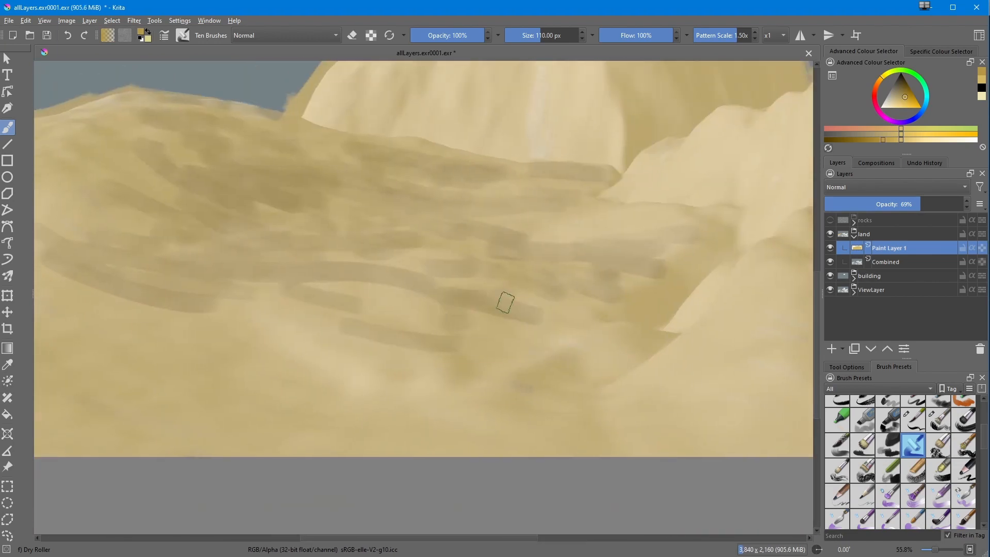
{"action": "left_click_drag", "start_coordinate": [503, 302], "coordinate": [562, 330]}
{"action": "scroll", "coordinate": [907, 464], "scroll_direction": "down", "scroll_amount": 3}
{"action": "left_click", "coordinate": [938, 445]}
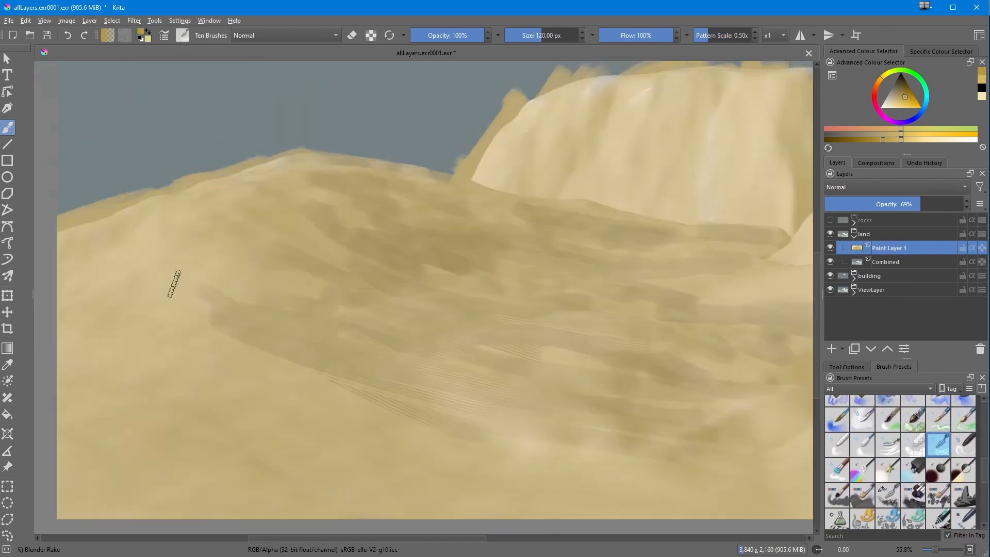
{"action": "left_click_drag", "start_coordinate": [172, 280], "coordinate": [426, 221]}
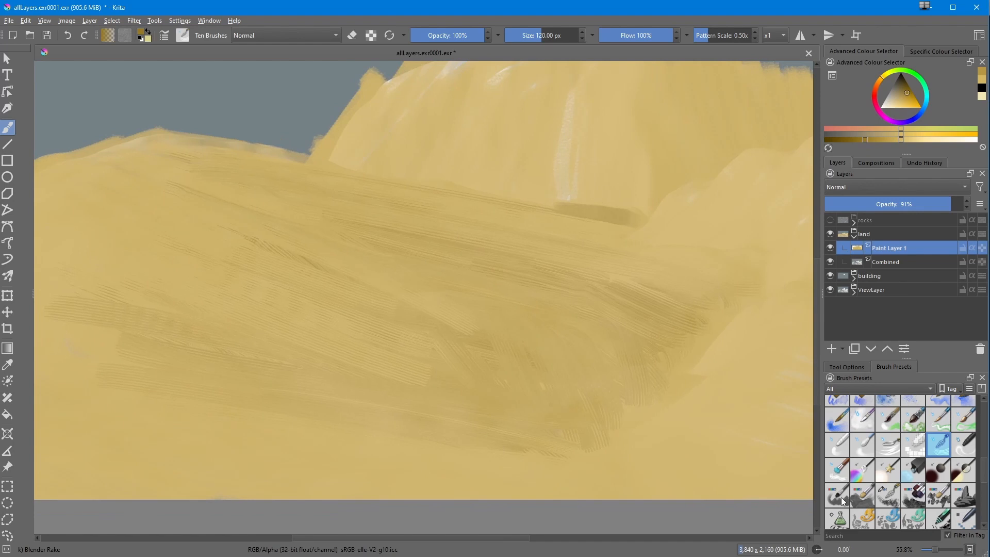
- Shade the nearer rocky slopes beside the cliff with darker Dry Roller patches and blend them with the Blender Rake
{"action": "left_click_drag", "start_coordinate": [645, 268], "coordinate": [674, 325]}
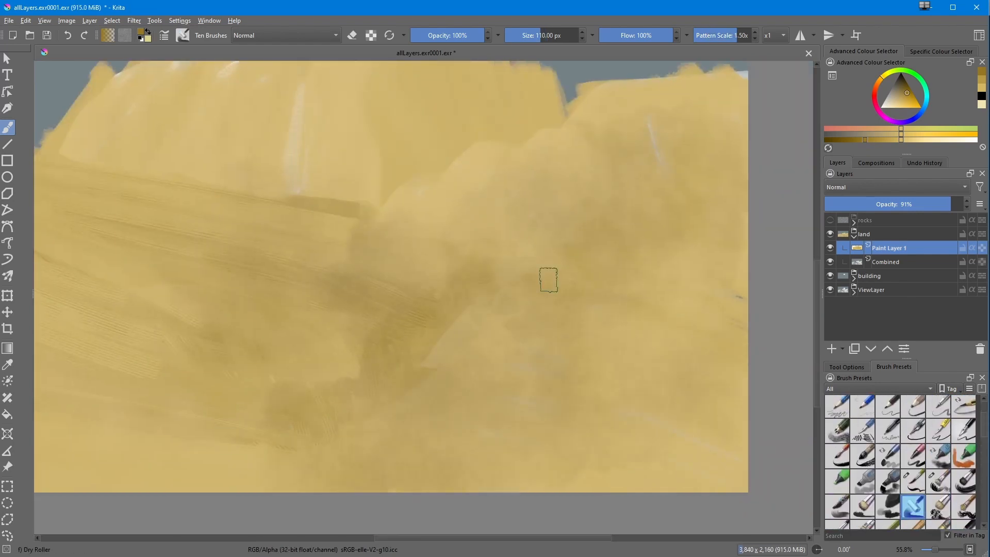
{"action": "right_click", "coordinate": [392, 256]}
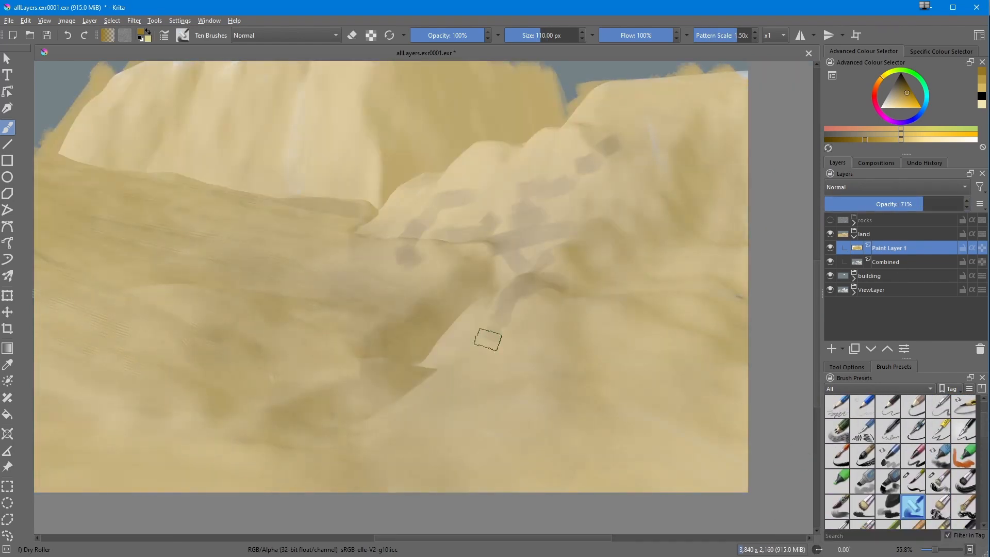
{"action": "right_click", "coordinate": [473, 330]}
{"action": "right_click", "coordinate": [386, 262]}
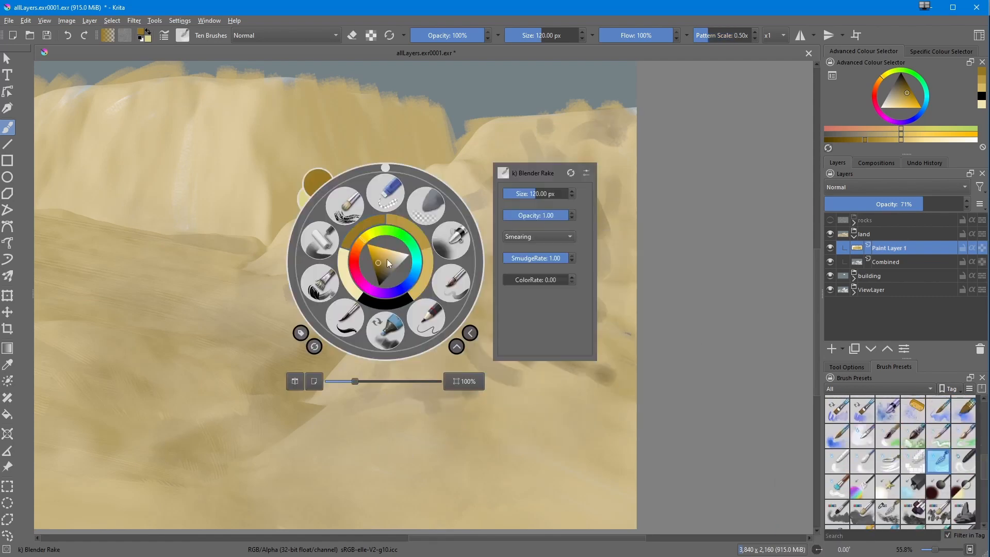
{"action": "left_click", "coordinate": [315, 350]}
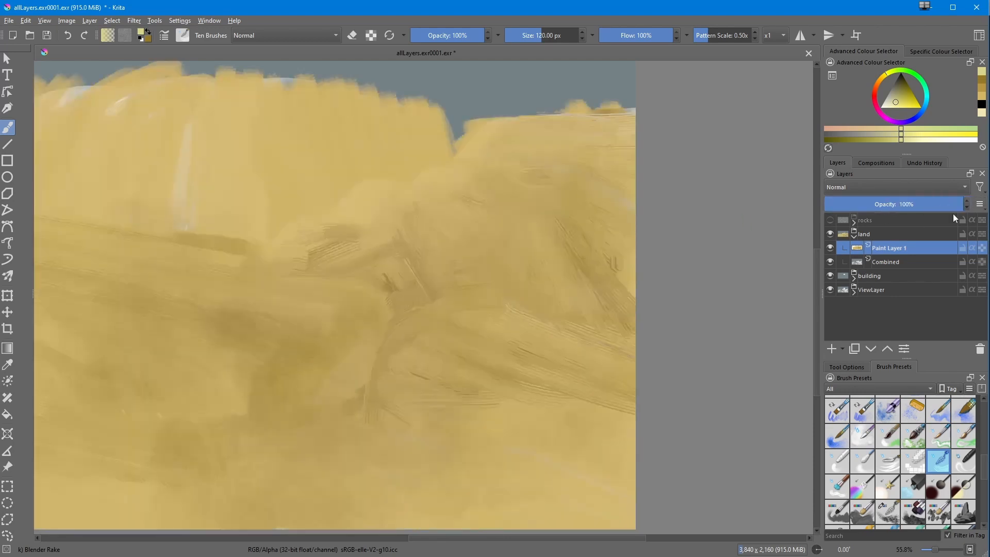
- Move Paint Layer 1 beneath the land group's Combined layer at 100% opacity and smear the paint along the cliff's edge
{"action": "key", "text": "ctrl+Page_Down"}
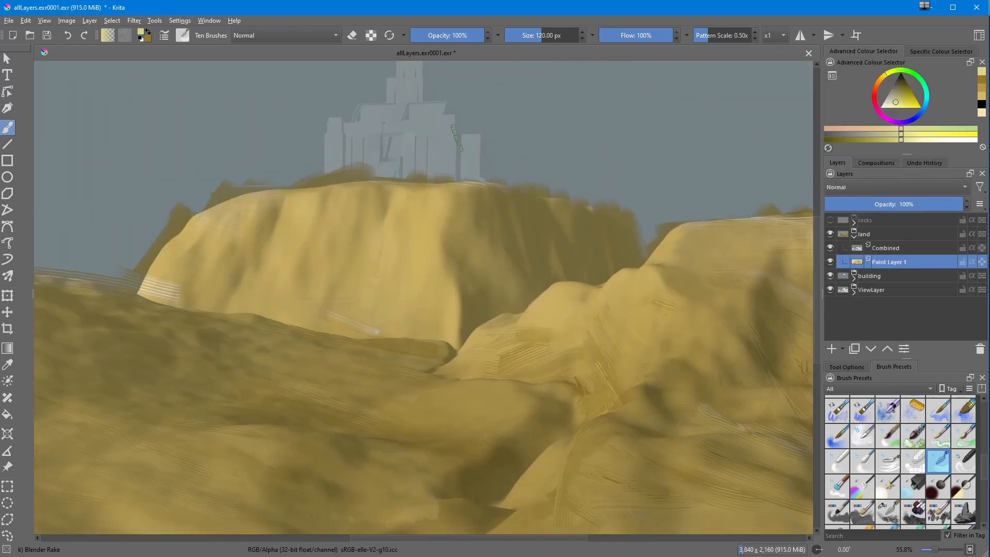
{"action": "left_click_drag", "start_coordinate": [552, 196], "coordinate": [649, 245]}
{"action": "middle_click_drag", "start_coordinate": [652, 243], "coordinate": [413, 239]}
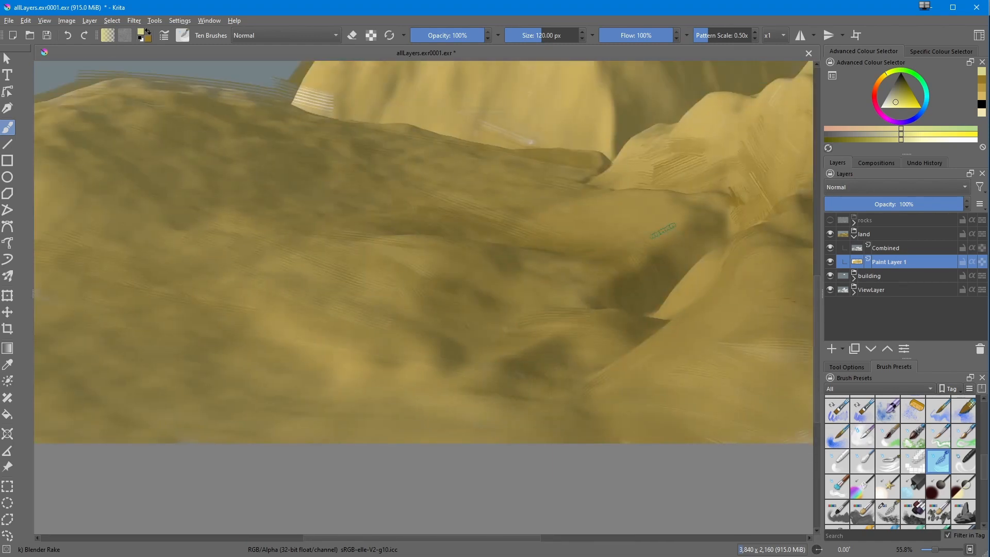
- Texture the ground with dark ochre Texture Noise at 165 px and light yellow Texture Starfield speckles at 250 px
{"action": "right_click", "coordinate": [453, 199]}
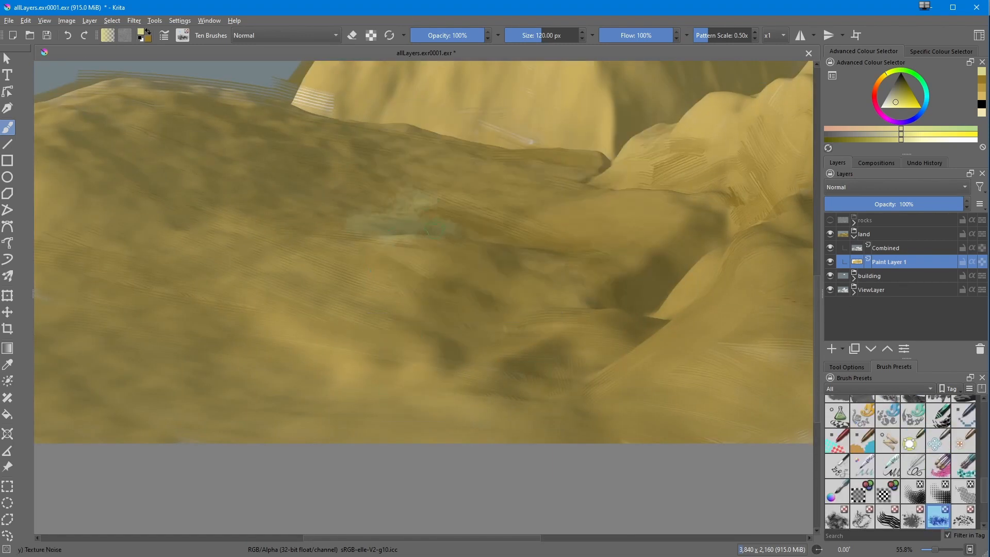
{"action": "right_click", "coordinate": [344, 240]}
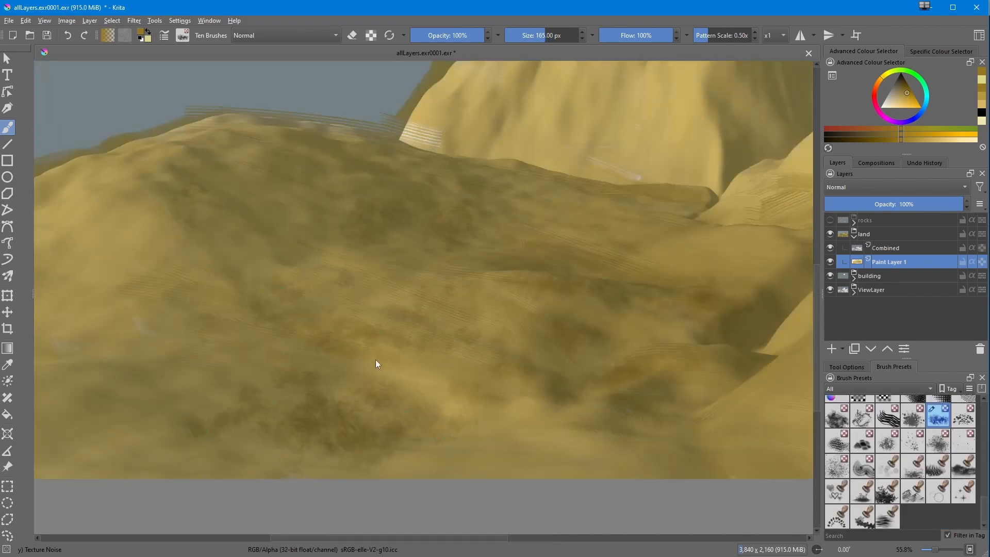
{"action": "left_click", "coordinate": [879, 91]}
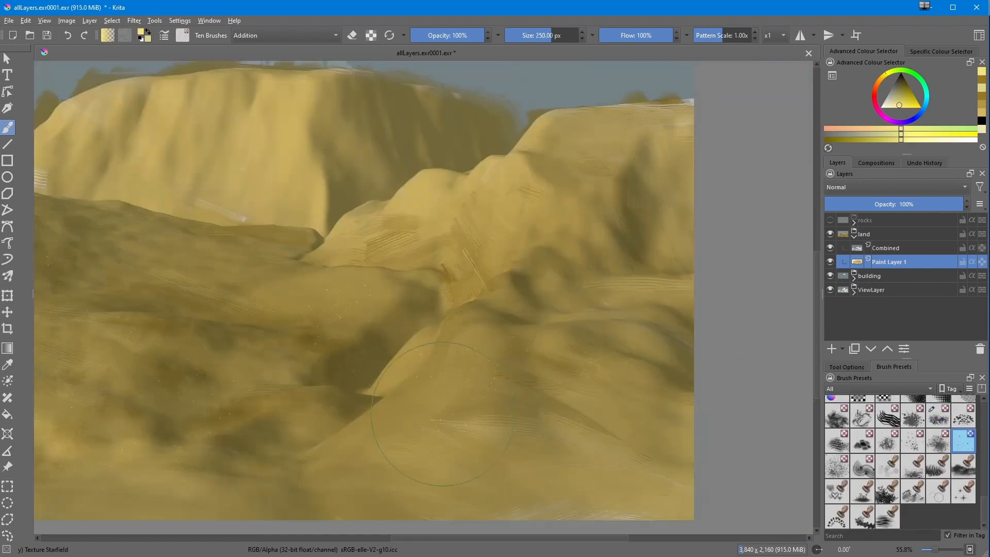
- Show the rocks group and select the background around the rocks using the Contiguous Selection tool with reduced fuzziness
{"action": "left_click", "coordinate": [830, 220]}
{"action": "left_click", "coordinate": [877, 224]}
{"action": "left_click_drag", "start_coordinate": [33, 295], "coordinate": [45, 295]}
{"action": "left_click", "coordinate": [7, 339]}
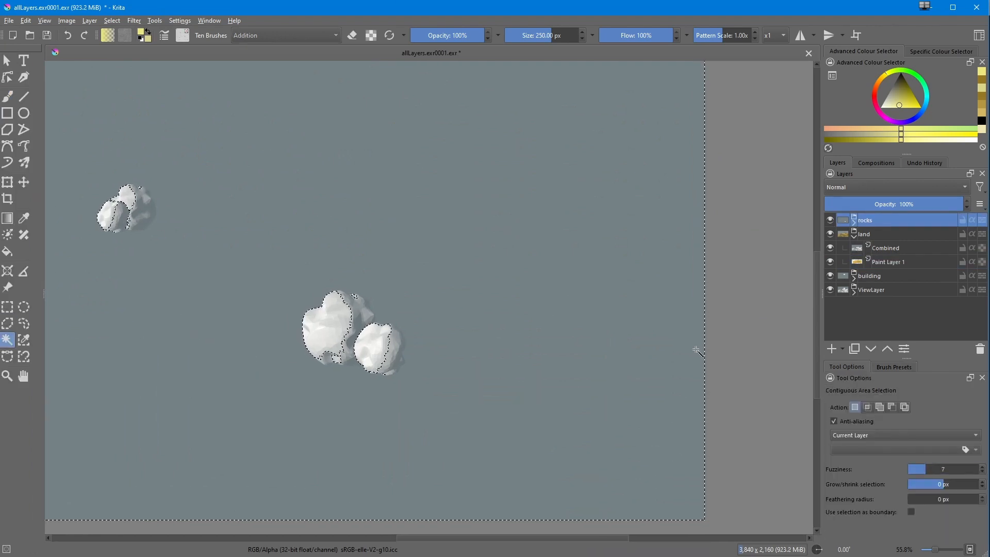
{"action": "left_click_drag", "start_coordinate": [926, 469], "coordinate": [908, 469]}
{"action": "left_click", "coordinate": [407, 396]}
- Cut the selected background out of the rocks group's Combined layer, hiding the land and building groups meanwhile
{"action": "left_click", "coordinate": [25, 20]}
{"action": "left_click", "coordinate": [36, 56]}
{"action": "left_click", "coordinate": [830, 234]}
{"action": "left_click", "coordinate": [830, 275]}
{"action": "left_click", "coordinate": [854, 222]}
{"action": "left_click", "coordinate": [885, 234]}
{"action": "left_click", "coordinate": [112, 21]}
{"action": "left_click", "coordinate": [36, 56]}
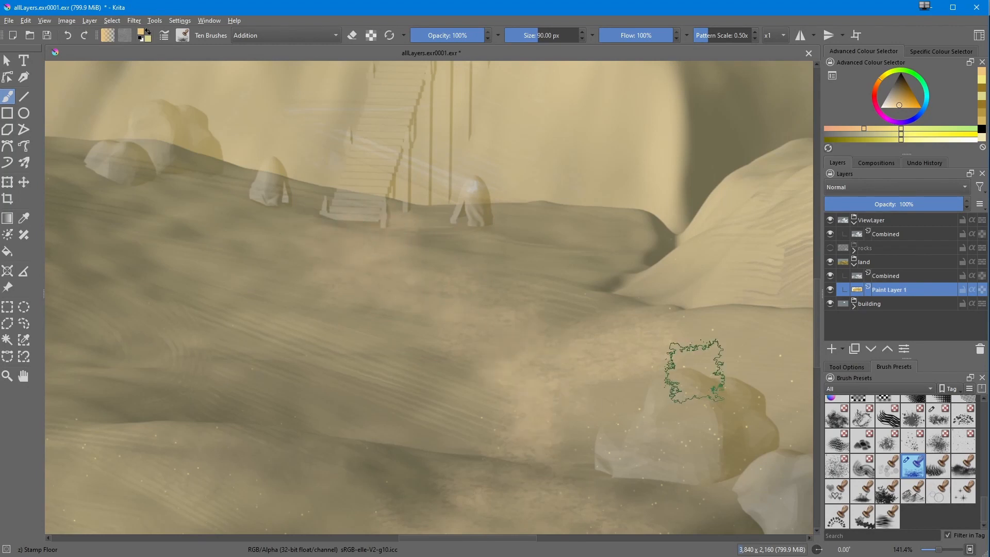
- Lower the ViewLayer group to 10% opacity and paint dark ochre shading at the foreground rocks' bases on Paint Layer 1
{"action": "key", "text": "e"}
{"action": "right_click", "coordinate": [236, 335]}
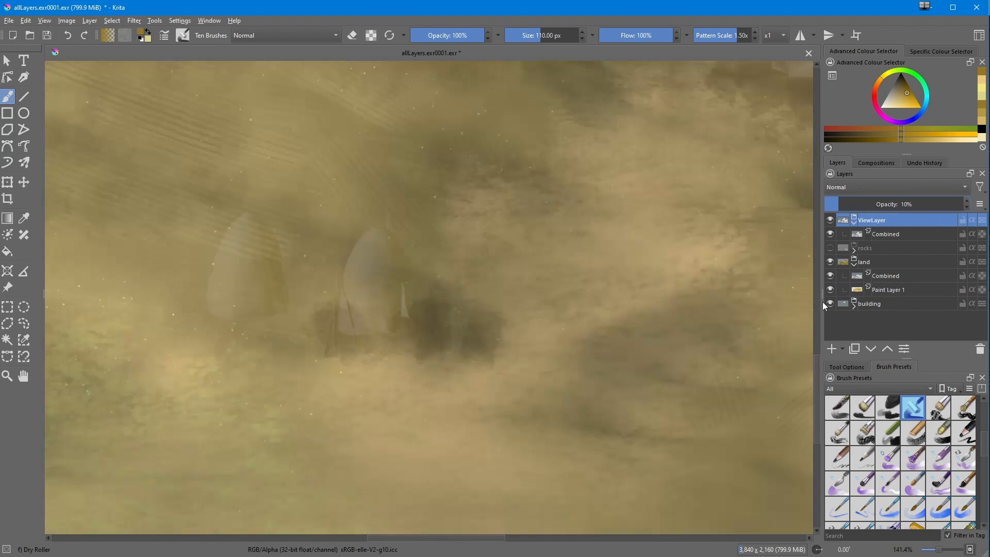
{"action": "key", "text": "bracketleft"}
{"action": "left_click_drag", "start_coordinate": [220, 359], "coordinate": [179, 358], "text": "shift"}
{"action": "left_click_drag", "start_coordinate": [157, 317], "coordinate": [247, 330]}
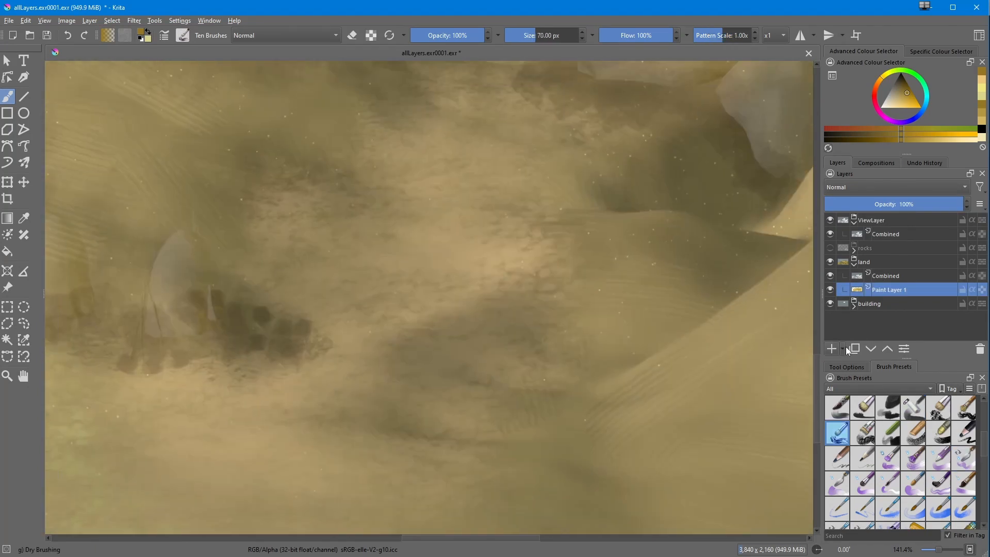
- Blend the dark ochre shading into the surrounding ground on Paint Layer 1 with the Blender Rake brush at 120 px
{"action": "scroll", "coordinate": [888, 464], "scroll_direction": "down", "scroll_amount": 5}
{"action": "left_click", "coordinate": [887, 476]}
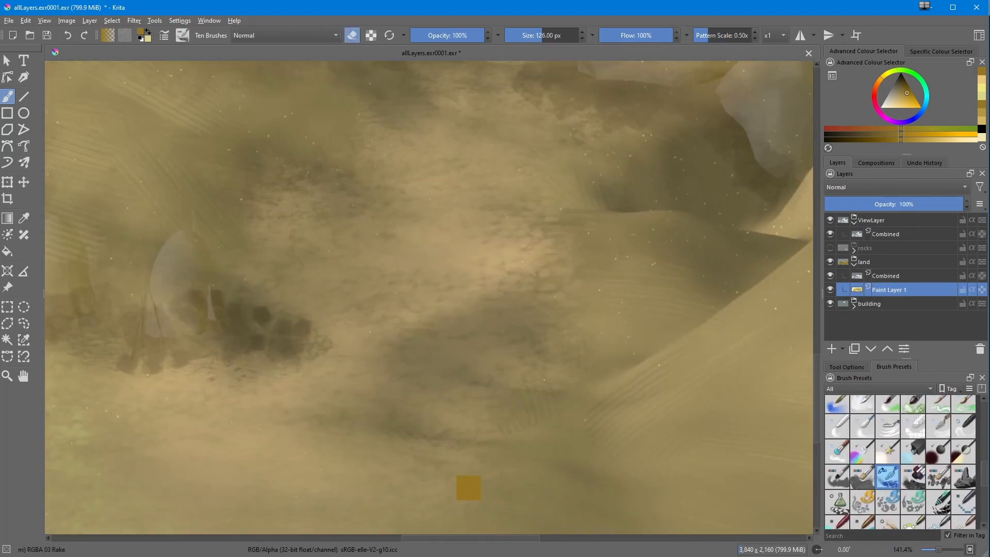
{"action": "middle_click_drag", "start_coordinate": [294, 351], "coordinate": [431, 348]}
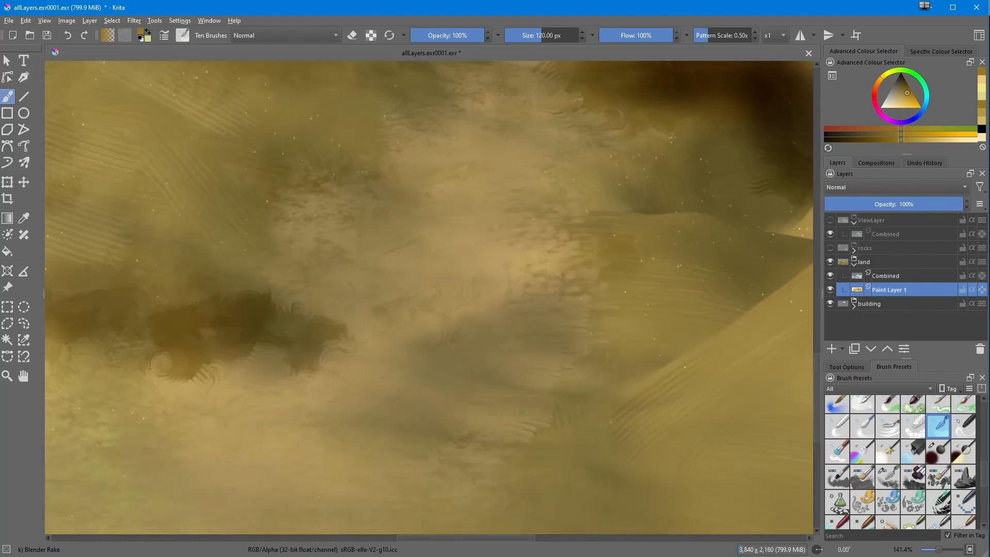
- Scatter dark ochre Texture Splat marks over the foreground hills, reducing the brush size to 797 px
{"action": "scroll", "coordinate": [925, 519], "scroll_direction": "down", "scroll_amount": 5}
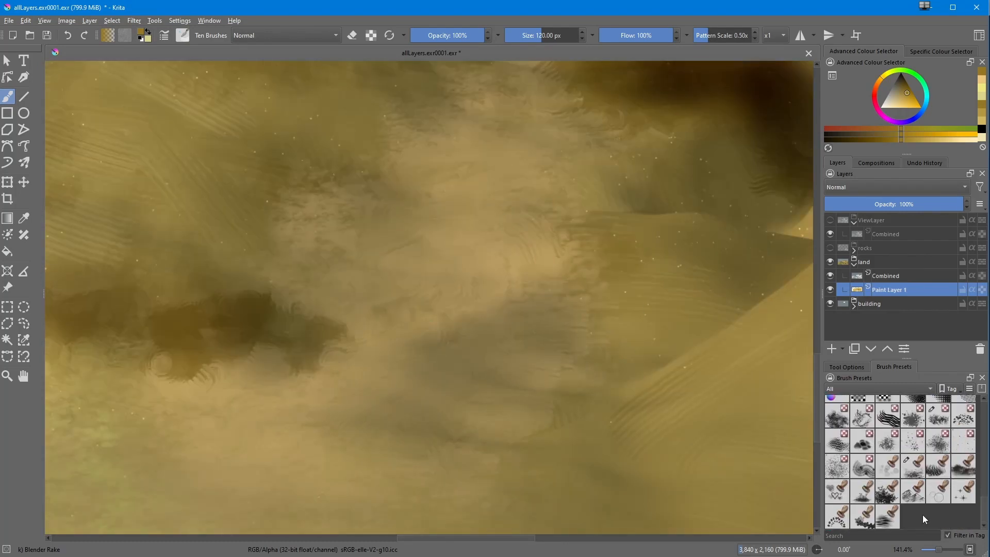
{"action": "key", "text": "bracketleft"}
{"action": "left_click", "coordinate": [593, 401]}
{"action": "left_click", "coordinate": [250, 383]}
{"action": "left_click", "coordinate": [144, 382]}
{"action": "left_click", "coordinate": [913, 441]}
{"action": "key", "text": "bracketleft"}
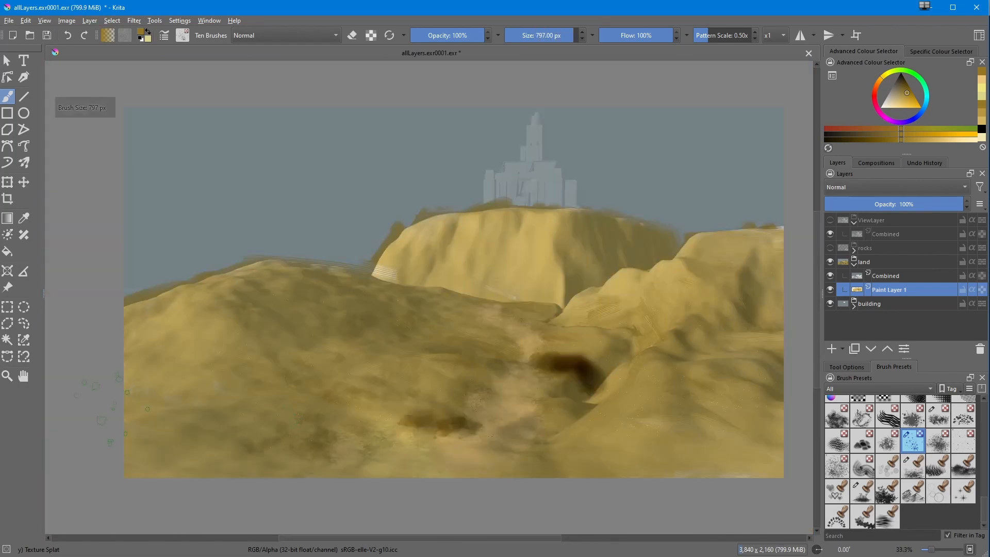
- Speckle the dunes with light sand colour using Texture Starfield at 250 px and Texture Spray at 80 px
{"action": "left_click", "coordinate": [963, 441]}
{"action": "left_click", "coordinate": [904, 85]}
{"action": "left_click", "coordinate": [900, 103]}
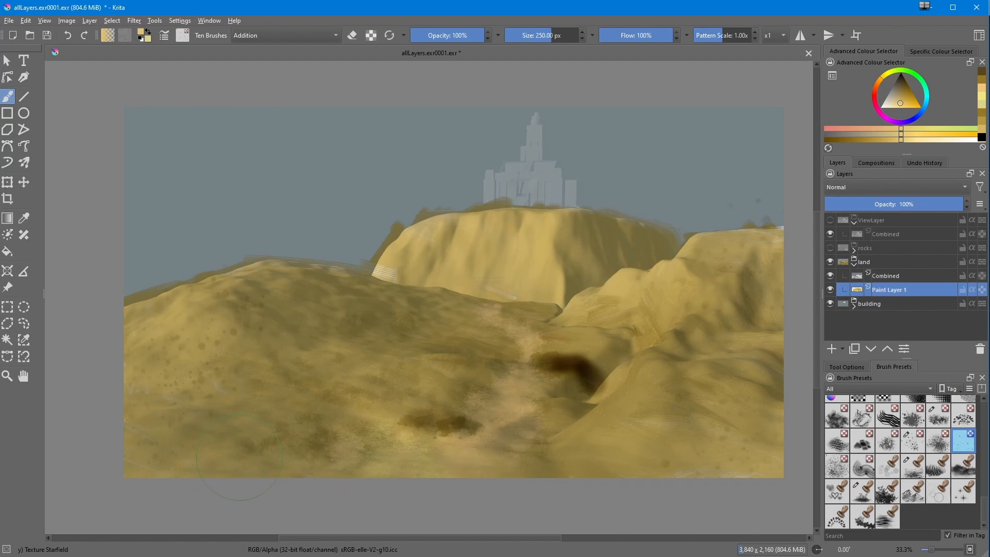
{"action": "left_click", "coordinate": [939, 441]}
{"action": "mouse_move", "coordinate": [636, 411]}
{"action": "left_mouse_down"}
{"action": "mouse_move", "coordinate": [738, 363]}
{"action": "mouse_move", "coordinate": [765, 245]}
{"action": "left_mouse_up"}
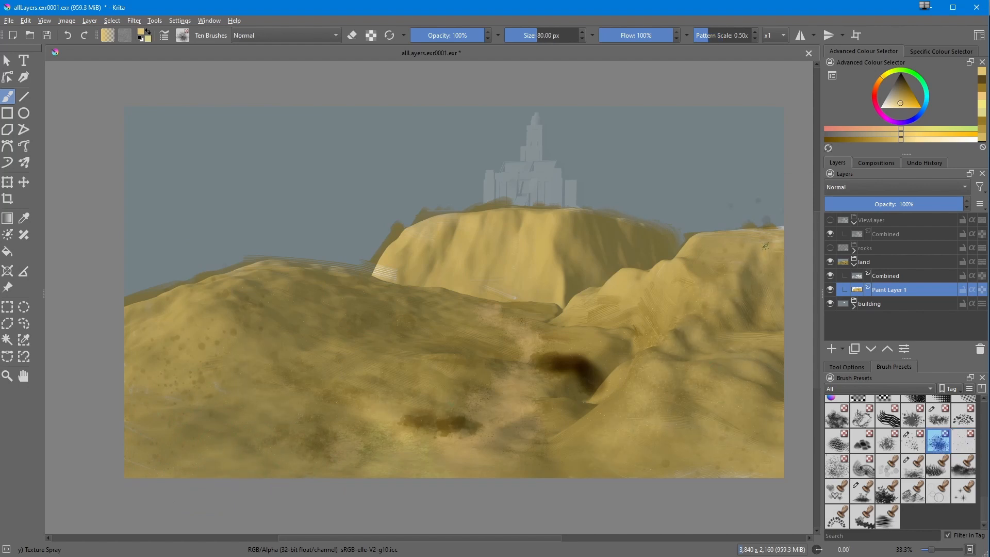
- Compare the painting with the ViewLayer group shown and hidden, and hide the land group's Combined layer to inspect the flat paint
{"action": "left_click", "coordinate": [830, 221]}
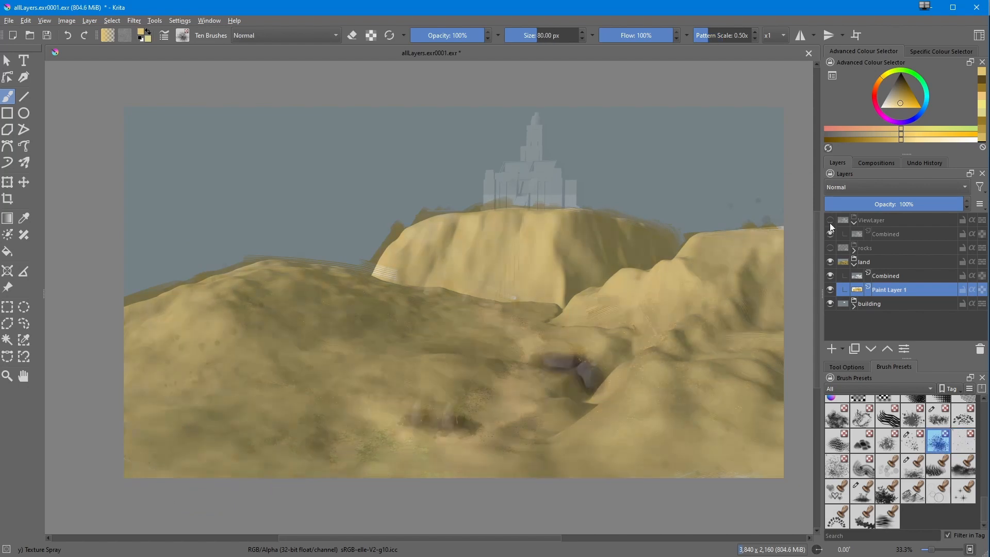
{"action": "left_click", "coordinate": [830, 220]}
{"action": "left_click", "coordinate": [830, 276]}
{"action": "left_click", "coordinate": [830, 303]}
{"action": "left_click", "coordinate": [830, 304]}
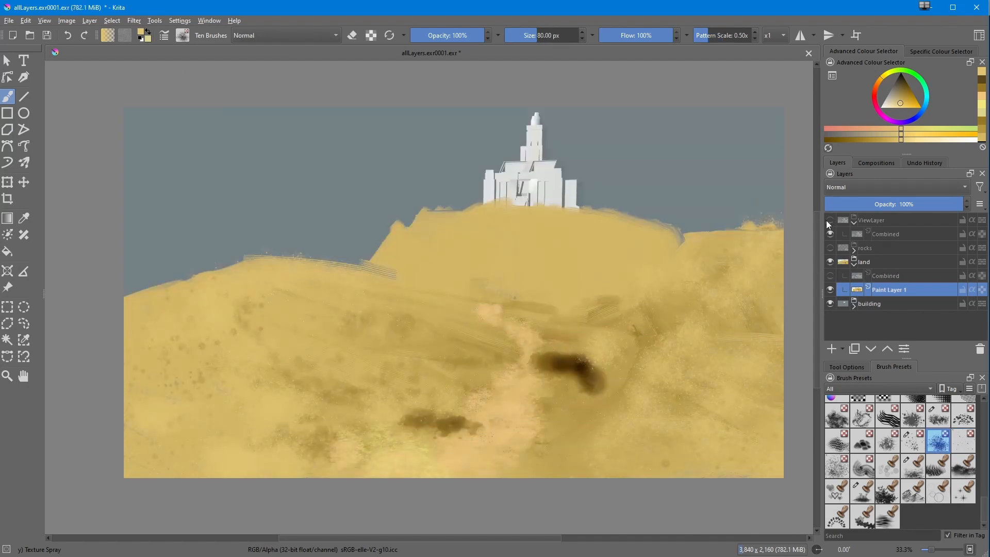
- Add a paint layer above Paint Layer 1 and test light orange Wet Bristles Rough strokes, enlarging the brush to 281 px
{"action": "left_click", "coordinate": [869, 129]}
{"action": "scroll", "coordinate": [882, 435], "scroll_direction": "up", "scroll_amount": 10}
{"action": "scroll", "coordinate": [882, 435], "scroll_direction": "down", "scroll_amount": 2}
{"action": "left_click", "coordinate": [864, 438]}
{"action": "scroll", "coordinate": [882, 441], "scroll_direction": "down", "scroll_amount": 2}
{"action": "left_click", "coordinate": [913, 460]}
{"action": "left_click_drag", "start_coordinate": [263, 294], "coordinate": [243, 300]}
{"action": "key", "text": "bracketright"}
{"action": "key", "text": "bracketright"}
{"action": "key", "text": "bracketright"}
{"action": "key", "text": "bracketright"}
{"action": "key", "text": "bracketright"}
{"action": "key", "text": "bracketright"}
{"action": "key", "text": "bracketright"}
{"action": "key", "text": "bracketright"}
{"action": "key", "text": "bracketright"}
{"action": "key", "text": "bracketright"}
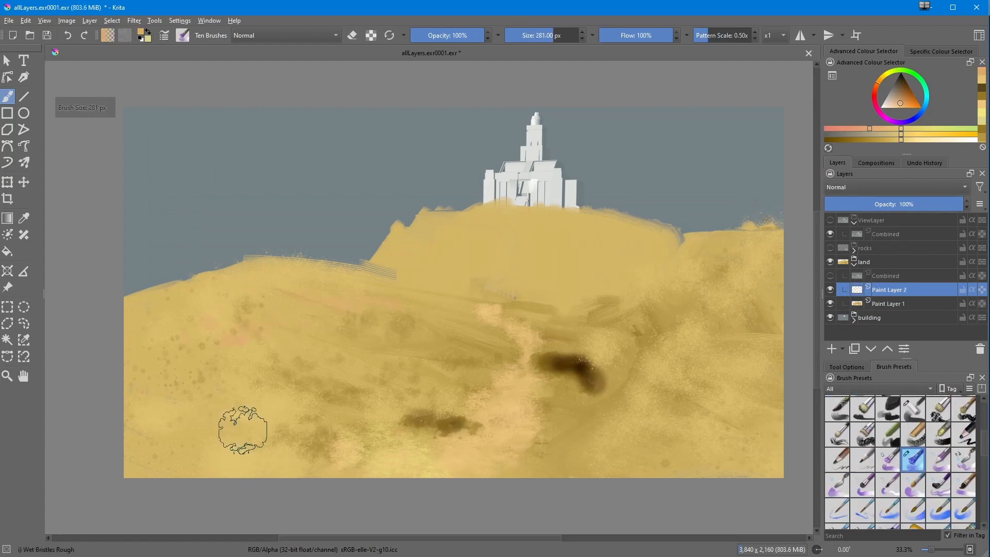
- Brush orange over the foreground hill at 416 px and 15% flow, and set Paint Layer 2's blending mode to Hue HSI
{"action": "left_click", "coordinate": [610, 35]}
{"action": "key", "text": "bracketright"}
{"action": "key", "text": "bracketright"}
{"action": "key", "text": "bracketright"}
{"action": "key", "text": "bracketright"}
{"action": "key", "text": "bracketright"}
{"action": "key", "text": "bracketright"}
{"action": "left_click_drag", "start_coordinate": [195, 361], "coordinate": [222, 439]}
{"action": "left_click", "coordinate": [852, 189]}
{"action": "left_click", "coordinate": [852, 260]}
{"action": "left_click", "coordinate": [851, 291]}
- Tint the dunes with varied orange tones on Paint Layer 2 and show the land group's Combined layer again
{"action": "left_click", "coordinate": [907, 103]}
{"action": "left_click_drag", "start_coordinate": [171, 361], "coordinate": [159, 404]}
{"action": "left_click", "coordinate": [906, 98]}
{"action": "mouse_move", "coordinate": [289, 381]}
{"action": "left_mouse_down"}
{"action": "mouse_move", "coordinate": [289, 458]}
{"action": "mouse_move", "coordinate": [292, 417]}
{"action": "mouse_move", "coordinate": [183, 339]}
{"action": "left_mouse_up"}
{"action": "left_click", "coordinate": [898, 108]}
{"action": "left_click", "coordinate": [830, 275]}
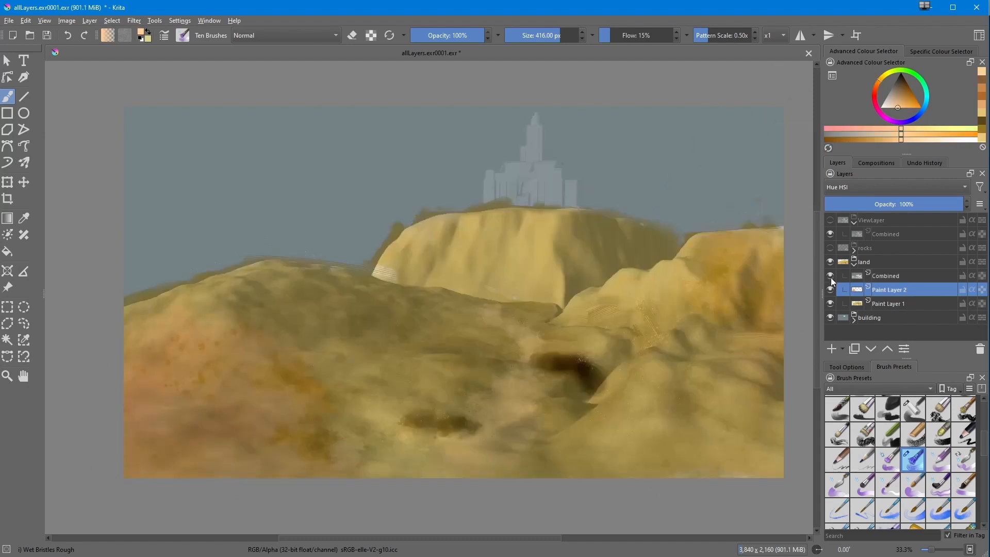
{"action": "left_click", "coordinate": [830, 275]}
{"action": "left_click", "coordinate": [830, 275]}
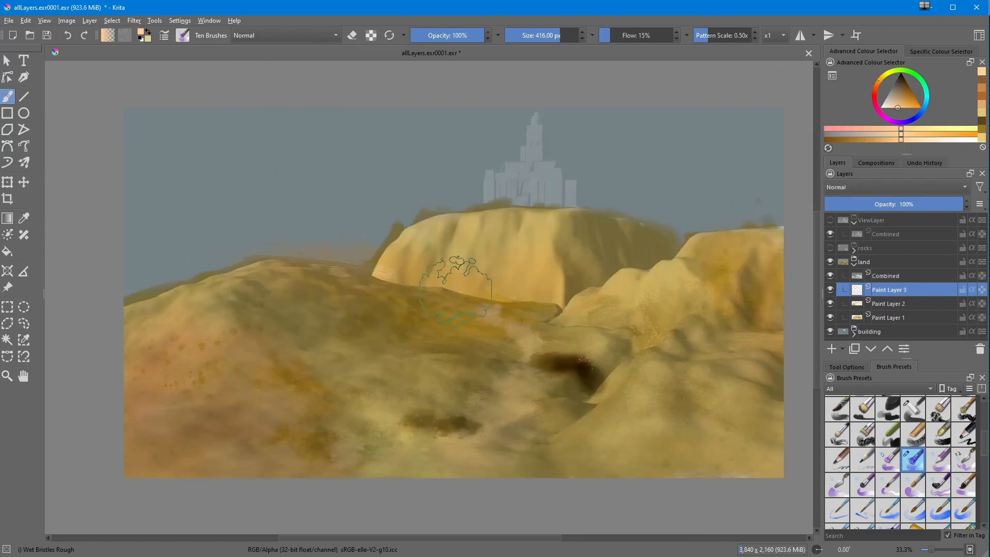
- Paint vertical grey streaks down the cliff below the building on Paint Layer 3 with Chalk Grainy at 90 px
{"action": "scroll", "coordinate": [659, 194], "scroll_direction": "up", "scroll_amount": 2}
{"action": "left_click", "coordinate": [913, 434]}
{"action": "left_click", "coordinate": [886, 96]}
{"action": "left_click_drag", "start_coordinate": [431, 242], "coordinate": [432, 341]}
{"action": "left_click_drag", "start_coordinate": [383, 253], "coordinate": [378, 327]}
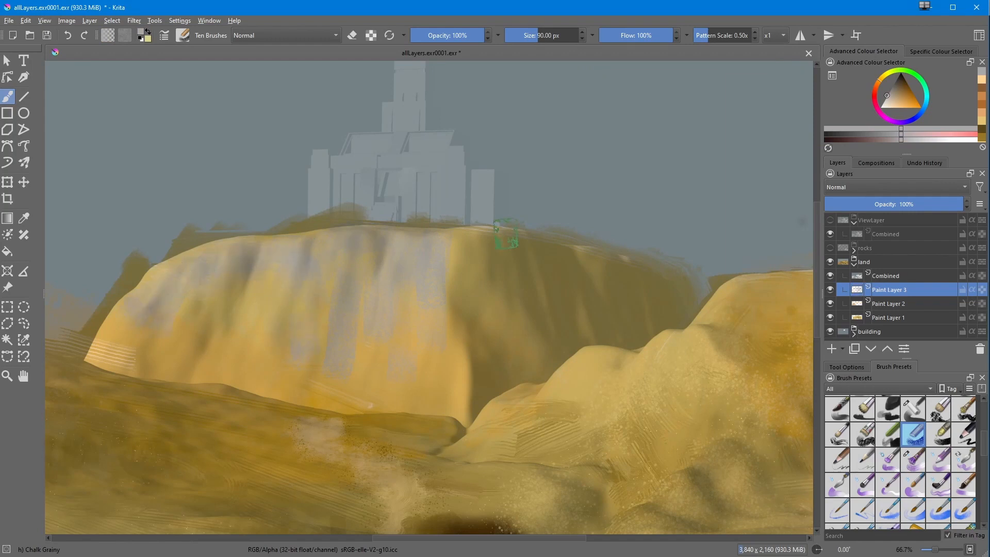
- Add pale off-white chalk patches across the cliff face, reducing the Chalk Grainy brush to 47 px
{"action": "left_click", "coordinate": [885, 106]}
{"action": "left_click_drag", "start_coordinate": [549, 245], "coordinate": [549, 309]}
{"action": "left_click_drag", "start_coordinate": [500, 304], "coordinate": [508, 351]}
{"action": "left_click_drag", "start_coordinate": [425, 266], "coordinate": [426, 310]}
{"action": "left_click_drag", "start_coordinate": [410, 361], "coordinate": [405, 385]}
{"action": "left_click_drag", "start_coordinate": [326, 243], "coordinate": [320, 273]}
{"action": "key", "text": "bracketleft"}
{"action": "key", "text": "bracketleft"}
{"action": "key", "text": "bracketleft"}
{"action": "key", "text": "bracketleft"}
{"action": "key", "text": "bracketleft"}
{"action": "key", "text": "bracketleft"}
{"action": "key", "text": "bracketleft"}
{"action": "key", "text": "bracketleft"}
{"action": "key", "text": "bracketleft"}
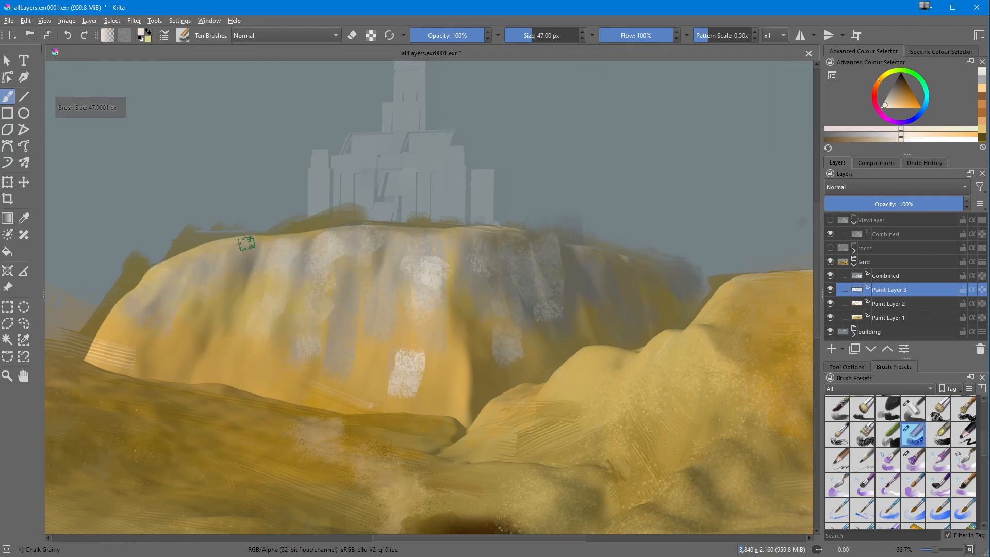
{"action": "left_click_drag", "start_coordinate": [111, 323], "coordinate": [109, 349]}
- Sample the cliff's sandy colour and break up the white chalk patches with it
{"action": "left_click", "coordinate": [277, 243], "text": "ctrl"}
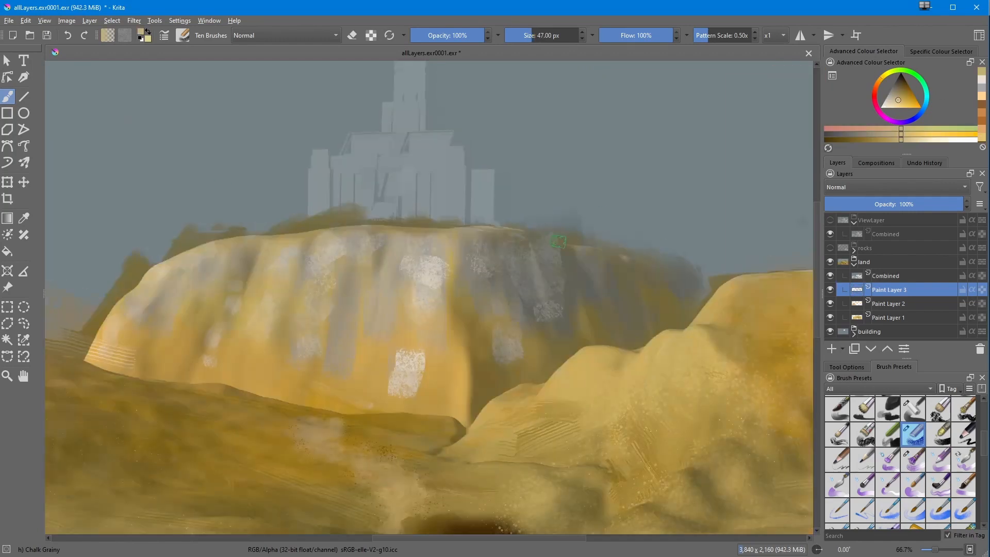
{"action": "left_click_drag", "start_coordinate": [435, 262], "coordinate": [431, 303]}
{"action": "left_click_drag", "start_coordinate": [418, 357], "coordinate": [416, 391]}
{"action": "left_click_drag", "start_coordinate": [392, 361], "coordinate": [391, 390]}
- Paint dark brown vertical cracks down the middle of the cliff at 26 px and overlay them with sampled light grey
{"action": "left_click", "coordinate": [898, 85]}
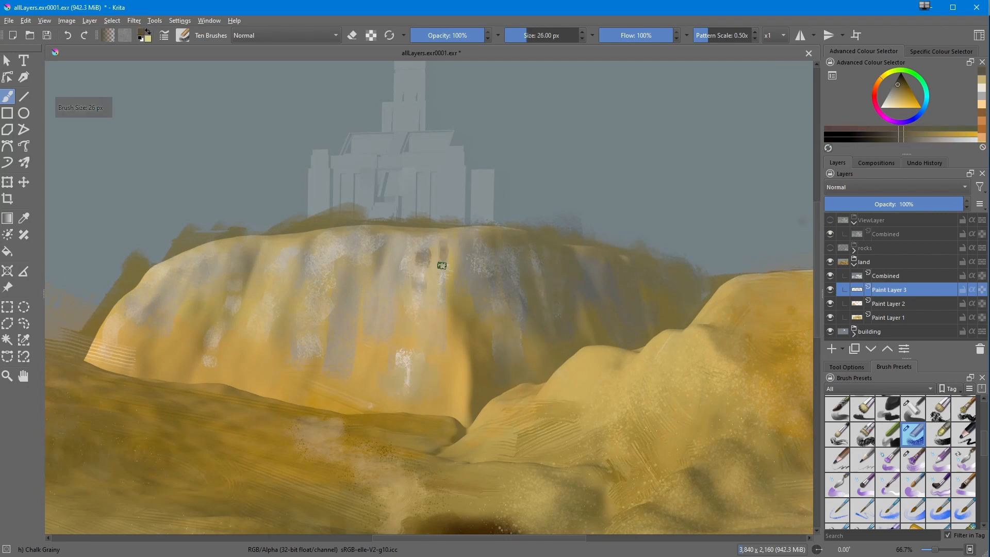
{"action": "left_click_drag", "start_coordinate": [442, 265], "coordinate": [441, 324]}
{"action": "left_click_drag", "start_coordinate": [401, 242], "coordinate": [368, 393]}
{"action": "left_click_drag", "start_coordinate": [384, 296], "coordinate": [390, 338]}
{"action": "left_click_drag", "start_coordinate": [395, 267], "coordinate": [372, 364]}
{"action": "left_click_drag", "start_coordinate": [345, 240], "coordinate": [382, 250]}
{"action": "left_click_drag", "start_coordinate": [348, 326], "coordinate": [333, 395]}
{"action": "mouse_move", "coordinate": [356, 237]}
{"action": "left_mouse_down"}
{"action": "mouse_move", "coordinate": [326, 281]}
{"action": "mouse_move", "coordinate": [361, 234]}
{"action": "left_mouse_up"}
{"action": "left_click", "coordinate": [309, 279], "text": "ctrl"}
{"action": "left_click_drag", "start_coordinate": [387, 330], "coordinate": [395, 277]}
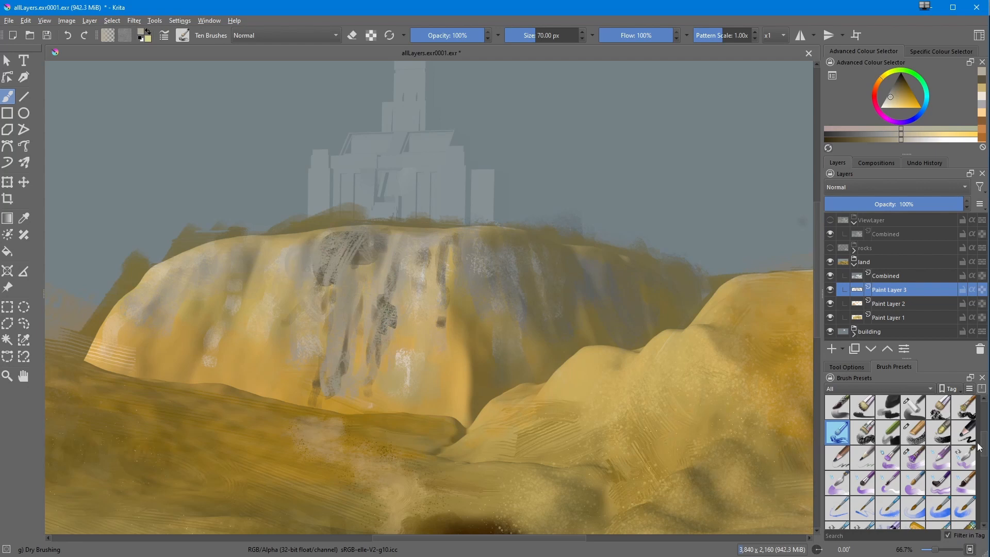
- Blend the cliff's cracks and patches downward with the Blender Rake brush at 120 px
{"action": "left_click_drag", "start_coordinate": [982, 447], "coordinate": [983, 470]}
{"action": "left_click", "coordinate": [938, 460]}
{"action": "left_click_drag", "start_coordinate": [352, 239], "coordinate": [321, 309]}
{"action": "left_click_drag", "start_coordinate": [357, 255], "coordinate": [337, 394]}
{"action": "left_click_drag", "start_coordinate": [323, 296], "coordinate": [316, 368]}
{"action": "left_click_drag", "start_coordinate": [391, 274], "coordinate": [375, 368]}
{"action": "left_click_drag", "start_coordinate": [423, 250], "coordinate": [424, 278]}
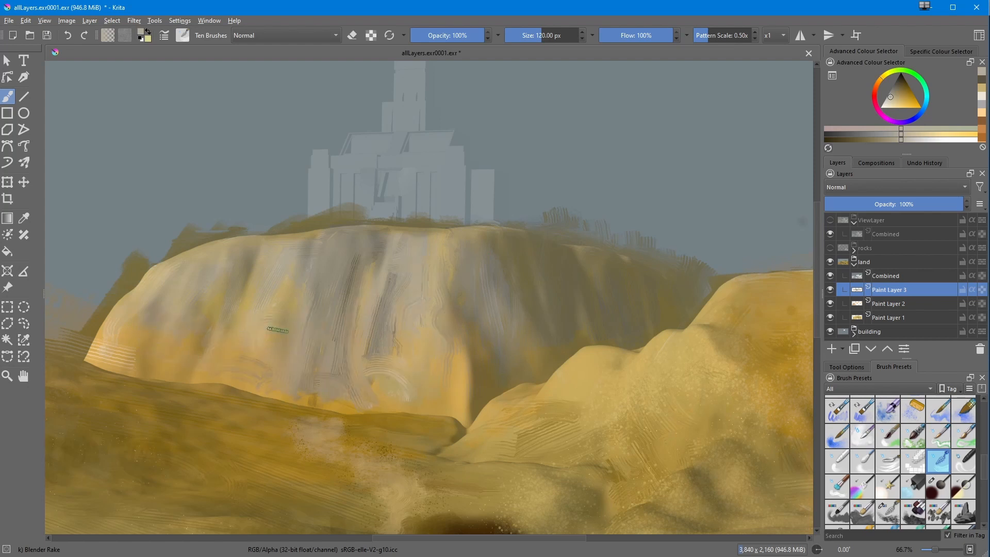
- Add grey RGBA 05 Impasto-details texture at 59 px along the cliff's base and centre, checking Paint Layer 3's visibility
{"action": "scroll", "coordinate": [902, 464], "scroll_direction": "down", "scroll_amount": 3}
{"action": "left_click", "coordinate": [937, 428]}
{"action": "left_click", "coordinate": [830, 289]}
{"action": "left_click", "coordinate": [830, 289]}
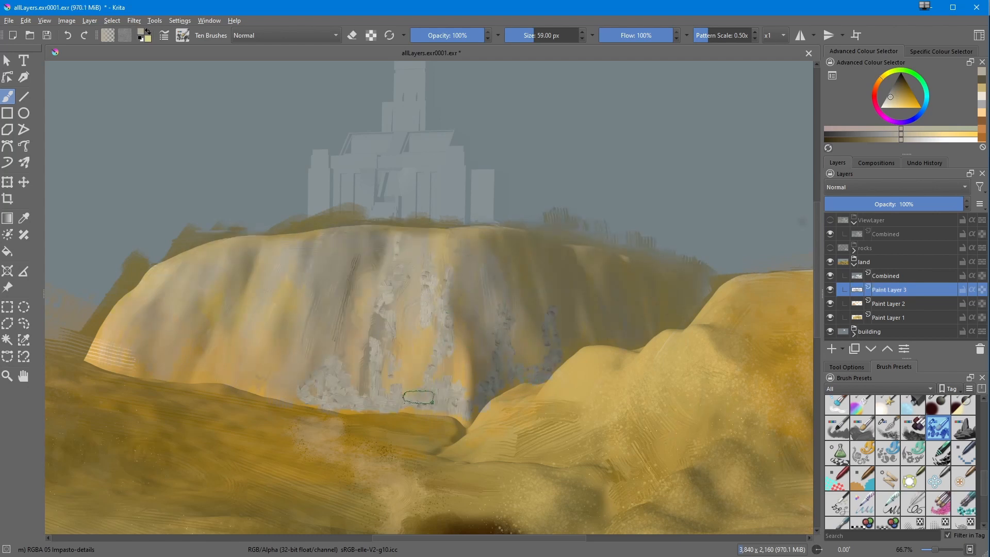
- Cover the lower cliff with broad grey RGBA 04 Impasto strokes at about 227 px
{"action": "left_click", "coordinate": [913, 427]}
{"action": "left_click_drag", "start_coordinate": [165, 361], "coordinate": [278, 377]}
{"action": "left_click_drag", "start_coordinate": [407, 384], "coordinate": [462, 369]}
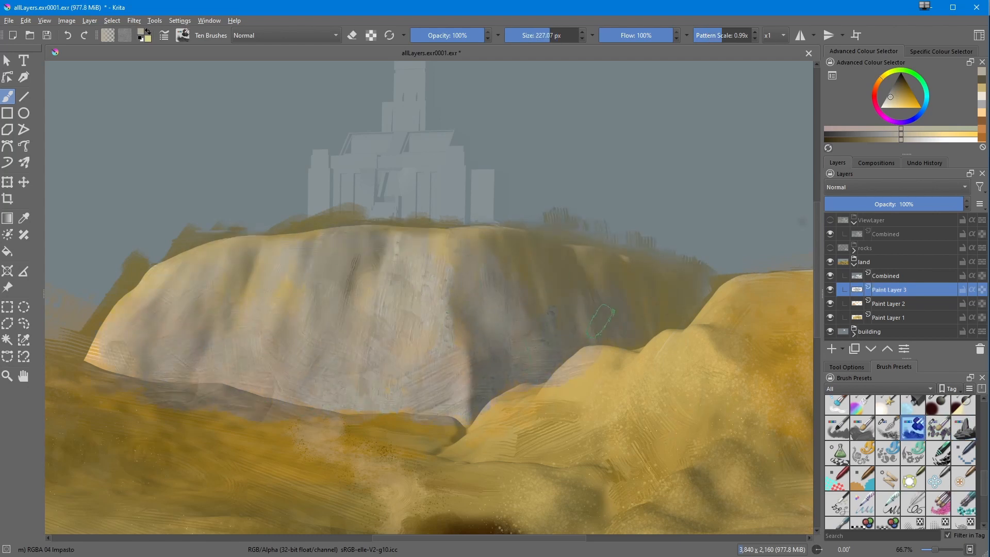
- Paint sampled ground ochre along the cliff's base with texture brushes and blend the edge using Blender Rake at 120 px
{"action": "scroll", "coordinate": [917, 464], "scroll_direction": "down", "scroll_amount": 3}
{"action": "left_click", "coordinate": [938, 466]}
{"action": "left_click", "coordinate": [460, 412], "text": "ctrl"}
{"action": "mouse_move", "coordinate": [460, 409]}
{"action": "left_mouse_down"}
{"action": "mouse_move", "coordinate": [453, 400]}
{"action": "mouse_move", "coordinate": [325, 402]}
{"action": "left_mouse_up"}
{"action": "left_click", "coordinate": [888, 415]}
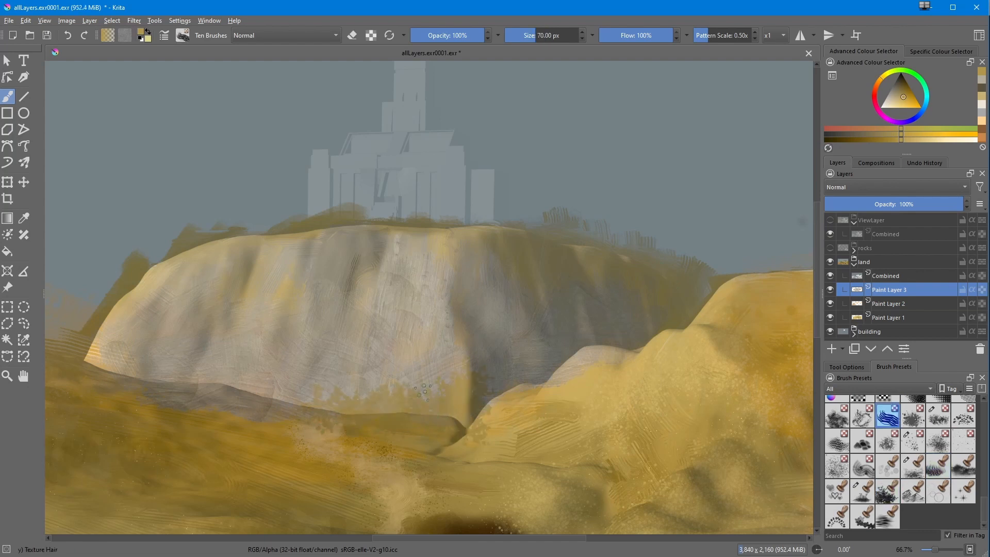
{"action": "left_click_drag", "start_coordinate": [983, 508], "coordinate": [983, 467]}
{"action": "left_click", "coordinate": [938, 455]}
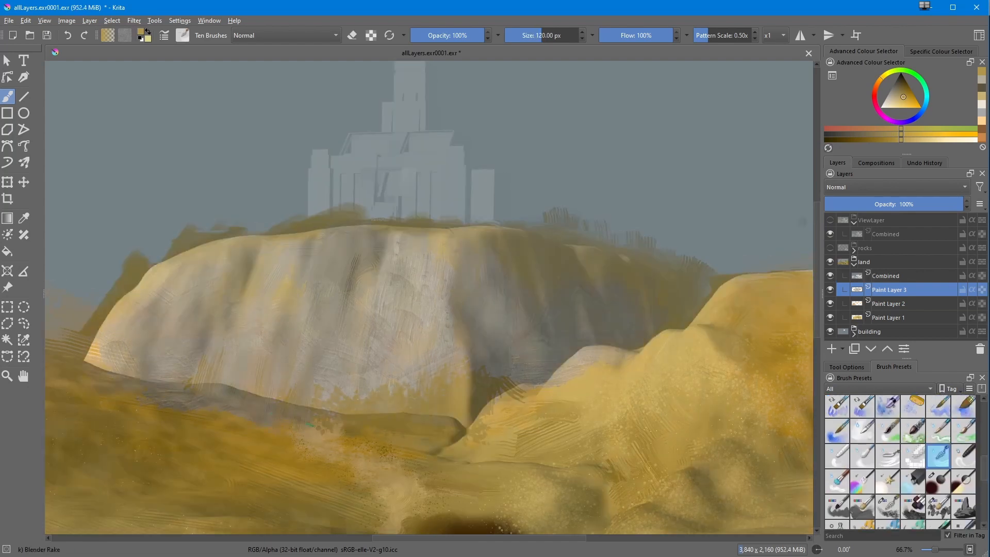
- Hide the land group's Combined layer and paint ochre cracks over the cliff with RGBA 05 Impasto-details at 59 px
{"action": "left_click", "coordinate": [830, 276]}
{"action": "scroll", "coordinate": [928, 464], "scroll_direction": "down", "scroll_amount": 3}
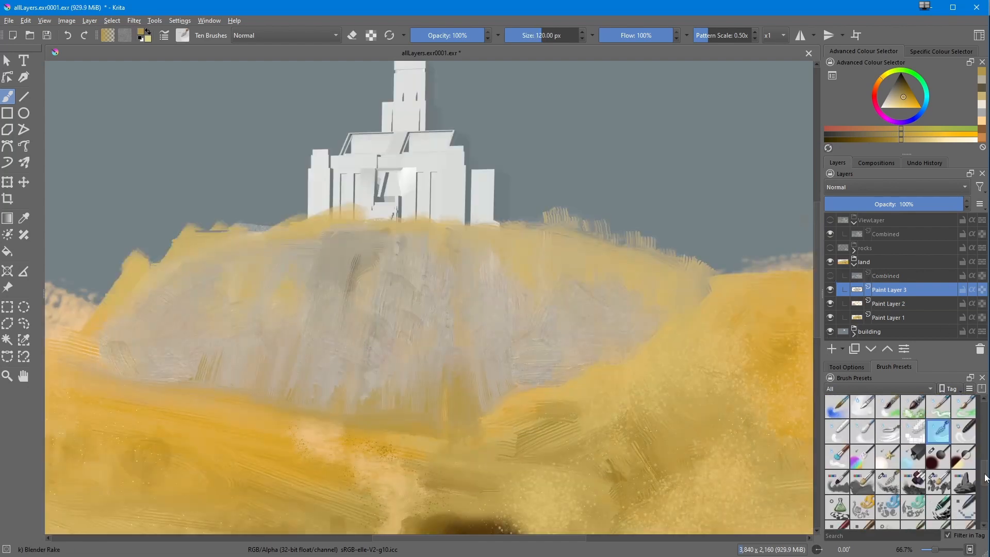
{"action": "left_click", "coordinate": [938, 469]}
{"action": "left_click_drag", "start_coordinate": [395, 334], "coordinate": [442, 344]}
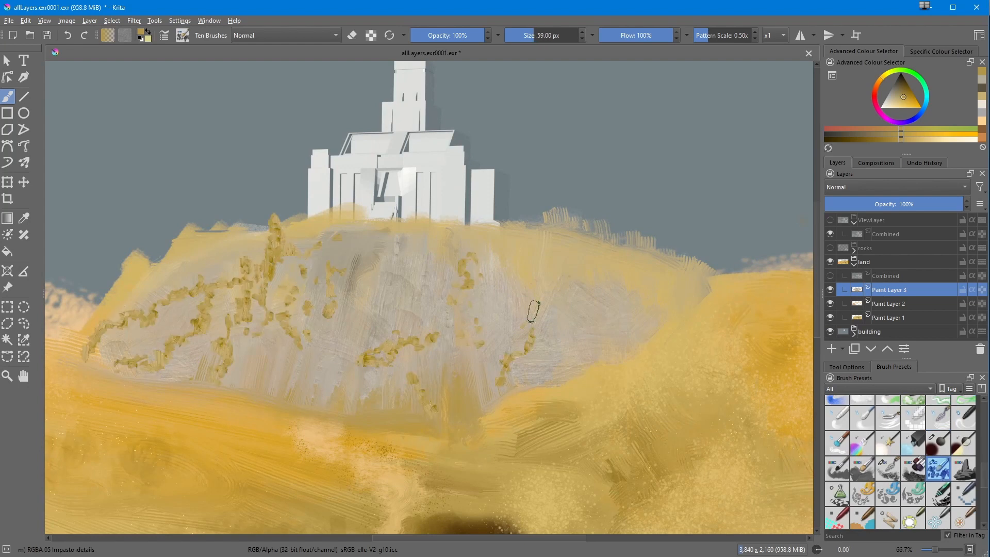
{"action": "left_click_drag", "start_coordinate": [521, 242], "coordinate": [542, 255]}
{"action": "left_click_drag", "start_coordinate": [582, 330], "coordinate": [552, 377]}
{"action": "left_click_drag", "start_coordinate": [686, 291], "coordinate": [657, 324]}
- Deepen the cliff's cracks with a darker ochre and dab sampled grey rock colour between them
{"action": "key", "text": "k"}
{"action": "key", "text": "k"}
{"action": "left_click_drag", "start_coordinate": [518, 285], "coordinate": [521, 357]}
{"action": "left_click_drag", "start_coordinate": [578, 320], "coordinate": [617, 352]}
{"action": "left_click", "coordinate": [593, 312], "text": "ctrl"}
{"action": "left_click_drag", "start_coordinate": [566, 310], "coordinate": [571, 325]}
{"action": "left_click_drag", "start_coordinate": [608, 299], "coordinate": [585, 275]}
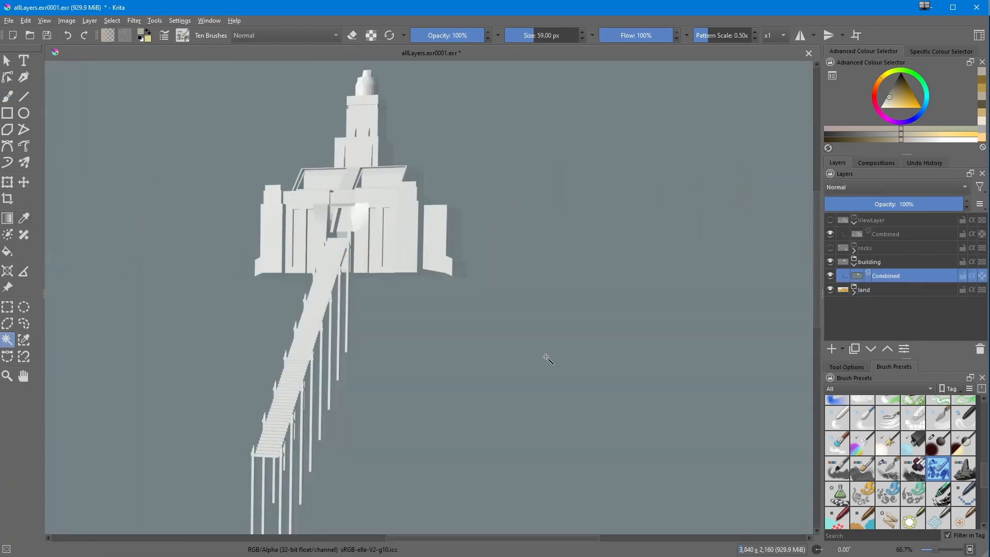
- Select the grey background on the building group's Combined layer, delete it, and clear the selection
{"action": "left_click", "coordinate": [546, 356]}
{"action": "key", "text": "Delete"}
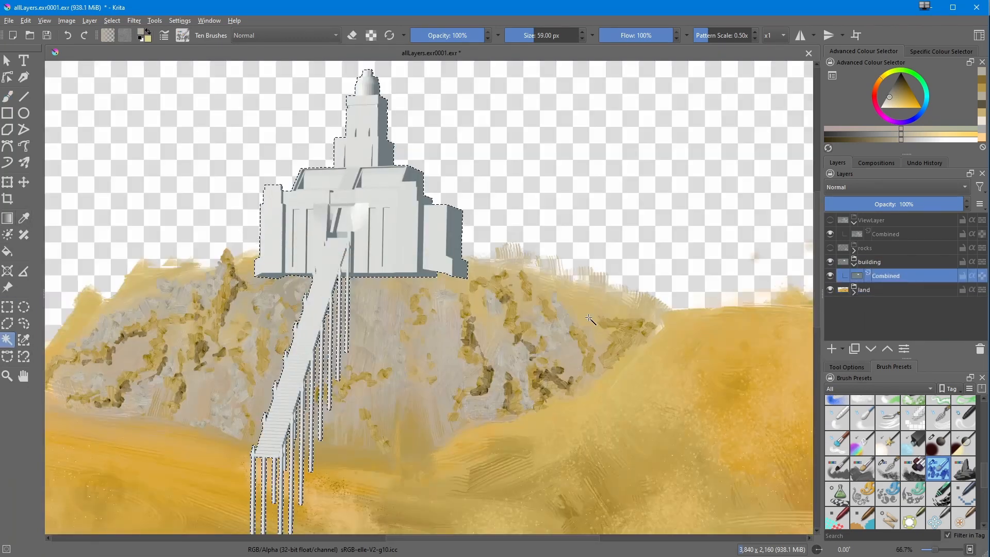
{"action": "key", "text": "ctrl+shift+a"}
- Add a paint layer to the building group, cover the building and stairs in red-brown, and scatter WaterC Special Splats at 201 px
{"action": "key", "text": "b"}
{"action": "left_click", "coordinate": [907, 89]}
{"action": "left_click", "coordinate": [875, 89]}
{"action": "left_click", "coordinate": [832, 350]}
{"action": "mouse_move", "coordinate": [414, 268]}
{"action": "left_mouse_down"}
{"action": "mouse_move", "coordinate": [411, 162]}
{"action": "mouse_move", "coordinate": [296, 227]}
{"action": "mouse_move", "coordinate": [356, 289]}
{"action": "mouse_move", "coordinate": [278, 485]}
{"action": "mouse_move", "coordinate": [382, 103]}
{"action": "mouse_move", "coordinate": [347, 276]}
{"action": "left_mouse_up"}
{"action": "left_click_drag", "start_coordinate": [982, 484], "coordinate": [983, 461]}
{"action": "left_click", "coordinate": [912, 501]}
{"action": "mouse_move", "coordinate": [248, 196]}
{"action": "left_mouse_down"}
{"action": "mouse_move", "coordinate": [359, 245]}
{"action": "mouse_move", "coordinate": [433, 181]}
{"action": "left_mouse_up"}
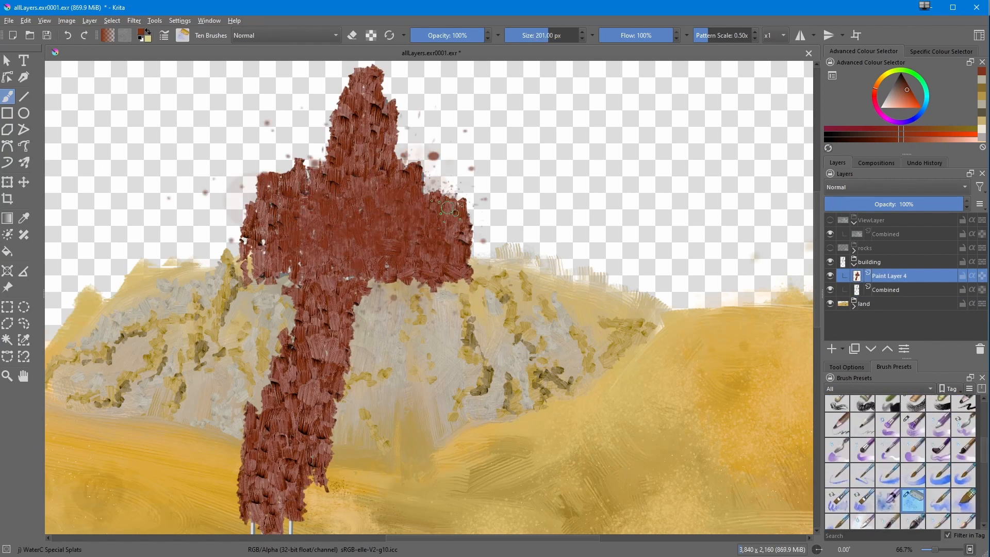
{"action": "left_click_drag", "start_coordinate": [474, 206], "coordinate": [481, 249]}
- Set the building group's Combined layer to Addition blending and lower its opacity
{"action": "left_click", "coordinate": [871, 187]}
{"action": "left_click", "coordinate": [845, 76]}
{"action": "left_click_drag", "start_coordinate": [880, 204], "coordinate": [853, 205]}
- Dab more red-brown WaterC Special Splats onto the building's facade on Paint Layer 4
{"action": "scroll", "coordinate": [332, 166], "scroll_direction": "up", "scroll_amount": 3}
{"action": "left_click", "coordinate": [889, 290]}
{"action": "left_click_drag", "start_coordinate": [175, 160], "coordinate": [273, 206]}
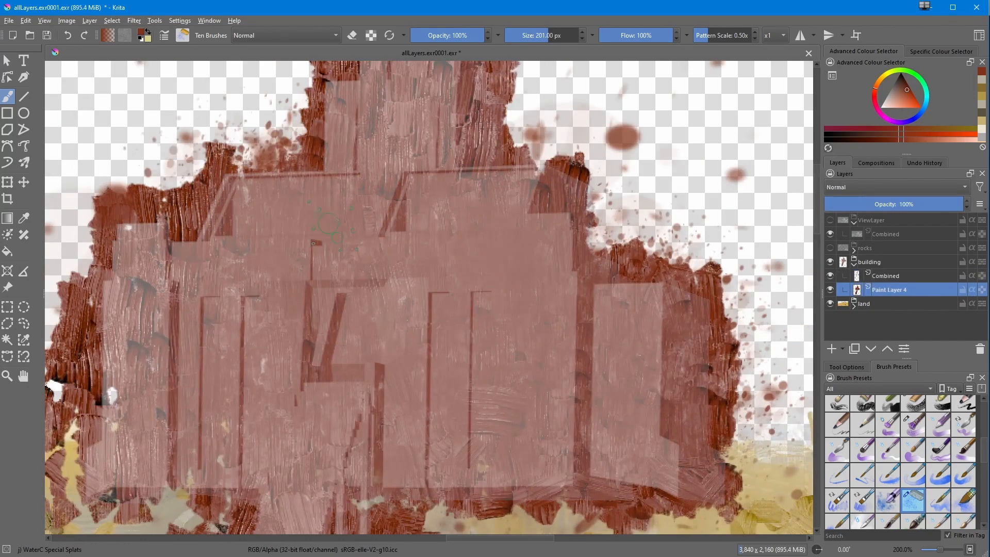
{"action": "middle_click_drag", "start_coordinate": [317, 498], "coordinate": [387, 227]}
{"action": "left_click_drag", "start_coordinate": [386, 247], "coordinate": [397, 363]}
{"action": "middle_click_drag", "start_coordinate": [276, 415], "coordinate": [340, 466]}
{"action": "middle_click_drag", "start_coordinate": [341, 288], "coordinate": [347, 473]}
- Lower the building group's Combined layer opacity to 10% and hide the layer
{"action": "left_click", "coordinate": [885, 275]}
{"action": "left_click_drag", "start_coordinate": [851, 205], "coordinate": [836, 205]}
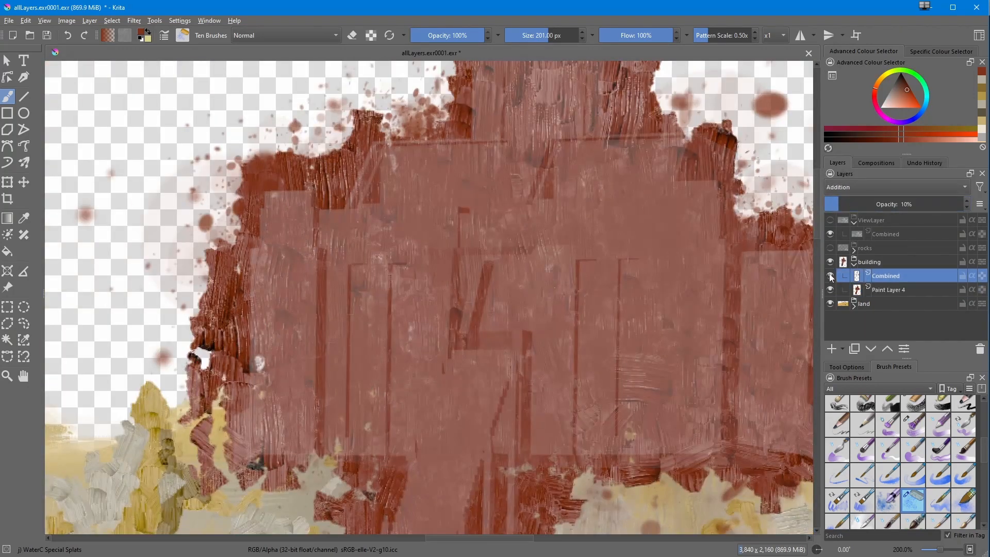
{"action": "left_click", "coordinate": [830, 276]}
- Paint the facade on Paint Layer 4 with Wet Textured Soft at 60 px and show the building's Combined layer
{"action": "left_click", "coordinate": [963, 450]}
{"action": "left_click", "coordinate": [889, 290]}
{"action": "left_click_drag", "start_coordinate": [405, 240], "coordinate": [378, 319]}
{"action": "left_click", "coordinate": [830, 276]}
{"action": "middle_click_drag", "start_coordinate": [737, 282], "coordinate": [736, 260]}
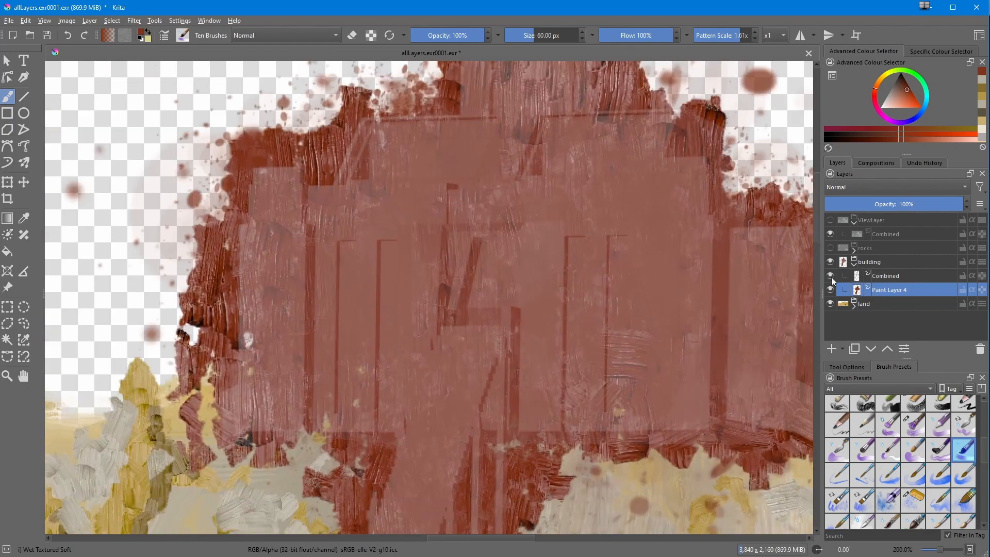
- Hide the building's Combined layer and paint a stroke down the tower on Paint Layer 4
{"action": "left_click", "coordinate": [830, 276]}
{"action": "scroll", "coordinate": [903, 459], "scroll_direction": "down", "scroll_amount": 10}
{"action": "left_click", "coordinate": [963, 441]}
{"action": "left_click", "coordinate": [886, 76]}
{"action": "middle_click_drag", "start_coordinate": [593, 289], "coordinate": [350, 250]}
{"action": "middle_click_drag", "start_coordinate": [356, 180], "coordinate": [480, 433]}
{"action": "left_click_drag", "start_coordinate": [438, 248], "coordinate": [454, 330]}
- Paint the tower on Paint Layer 4 with Wet Bristles at 90 px and show the building's Combined layer
{"action": "scroll", "coordinate": [903, 425], "scroll_direction": "up", "scroll_amount": 5}
{"action": "left_click", "coordinate": [912, 425]}
{"action": "left_click", "coordinate": [888, 448]}
{"action": "left_click", "coordinate": [982, 80]}
{"action": "scroll", "coordinate": [895, 439], "scroll_direction": "up", "scroll_amount": 2}
{"action": "left_click", "coordinate": [888, 431]}
{"action": "mouse_move", "coordinate": [447, 207]}
{"action": "left_mouse_down"}
{"action": "mouse_move", "coordinate": [424, 366]}
{"action": "mouse_move", "coordinate": [473, 133]}
{"action": "left_mouse_up"}
{"action": "left_click", "coordinate": [830, 276]}
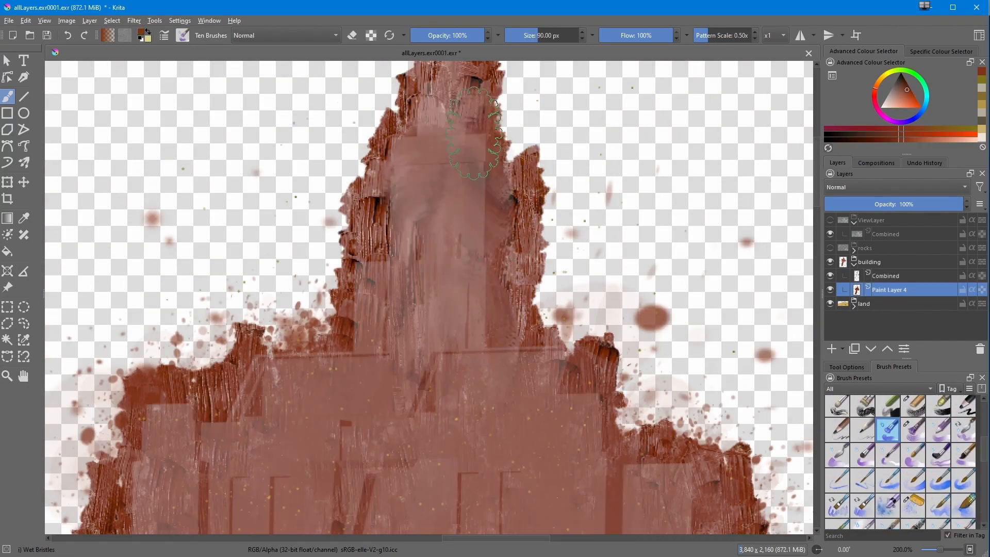
- Try to shade the building's lower edge in dark olive with Chalk Soft at about 59 px
{"action": "left_click", "coordinate": [938, 405]}
{"action": "middle_click_drag", "start_coordinate": [452, 341], "coordinate": [349, 281]}
{"action": "middle_click_drag", "start_coordinate": [474, 444], "coordinate": [533, 257]}
{"action": "left_click", "coordinate": [902, 83]}
{"action": "left_click", "coordinate": [880, 78]}
{"action": "left_click_drag", "start_coordinate": [588, 433], "coordinate": [691, 485]}
{"action": "left_click_drag", "start_coordinate": [619, 477], "coordinate": [577, 477], "text": "shift"}
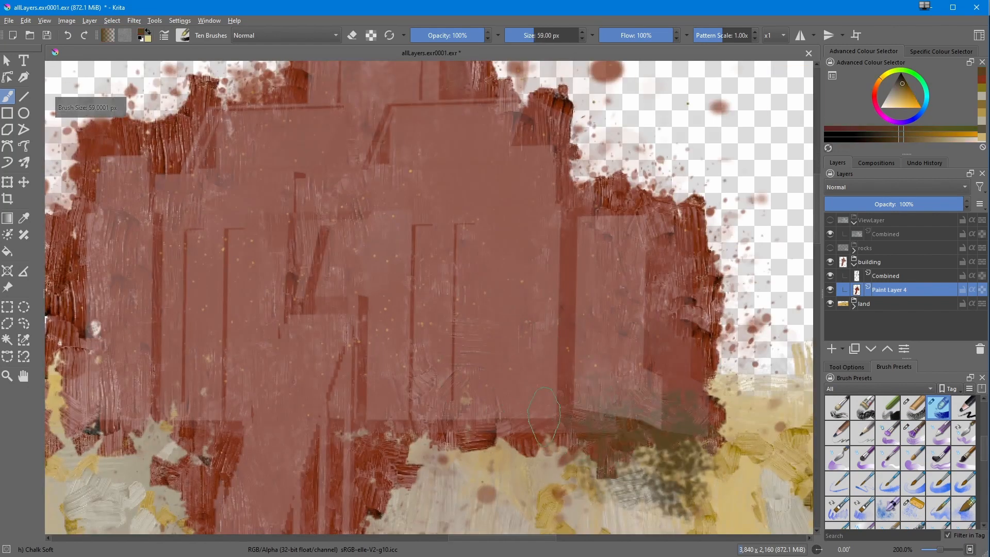
{"action": "left_click_drag", "start_coordinate": [546, 361], "coordinate": [547, 423]}
{"action": "left_click_drag", "start_coordinate": [501, 402], "coordinate": [459, 428]}
{"action": "left_click", "coordinate": [913, 93]}
{"action": "left_click_drag", "start_coordinate": [636, 387], "coordinate": [635, 443]}
- Undo the Chalk Soft strokes along the building's lower edge
{"action": "key", "text": "ctrl+z"}
{"action": "key", "text": "ctrl+z"}
{"action": "key", "text": "ctrl+z"}
{"action": "key", "text": "ctrl+z"}
{"action": "key", "text": "ctrl+z"}
{"action": "key", "text": "ctrl+z"}
- Shade ochre along the building's base on Paint Layer 4 with Pencil-6 Quick Shade at 60 px
{"action": "scroll", "coordinate": [884, 438], "scroll_direction": "up", "scroll_amount": 5}
{"action": "left_click", "coordinate": [837, 483]}
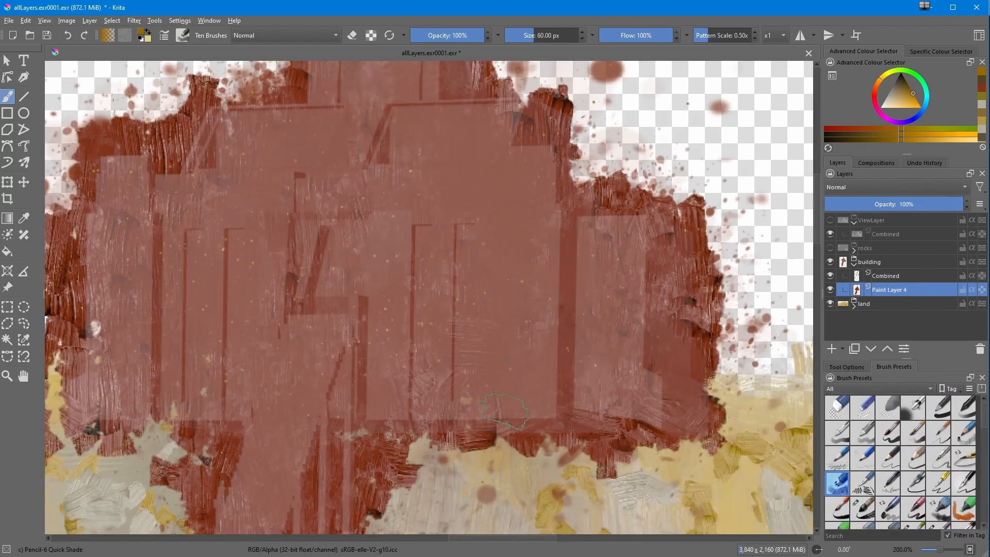
{"action": "left_click_drag", "start_coordinate": [549, 330], "coordinate": [487, 410]}
{"action": "left_click_drag", "start_coordinate": [568, 405], "coordinate": [703, 420]}
{"action": "middle_click_drag", "start_coordinate": [266, 283], "coordinate": [416, 298]}
{"action": "mouse_move", "coordinate": [273, 371]}
{"action": "left_mouse_down"}
{"action": "mouse_move", "coordinate": [293, 413]}
{"action": "mouse_move", "coordinate": [390, 402]}
{"action": "left_mouse_up"}
{"action": "middle_click_drag", "start_coordinate": [556, 315], "coordinate": [278, 307]}
{"action": "left_click_drag", "start_coordinate": [562, 371], "coordinate": [565, 418]}
{"action": "middle_click_drag", "start_coordinate": [433, 330], "coordinate": [594, 276]}
- Add a paint layer above Paint Layer 4 and sketch pale yellow marks above the facade's grooves with Pencil-3 Large 4B at 10 px
{"action": "left_click", "coordinate": [836, 351]}
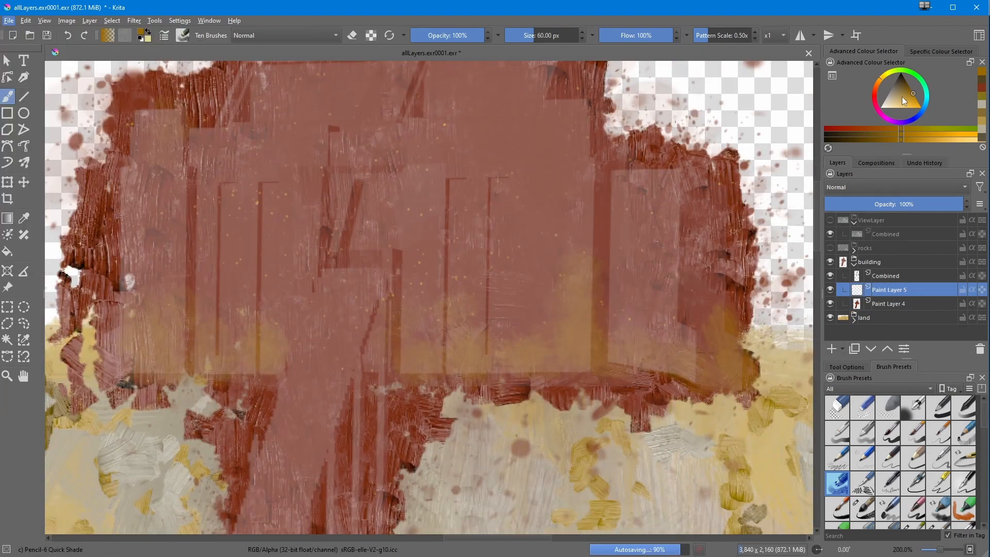
{"action": "left_click", "coordinate": [913, 458]}
{"action": "left_click", "coordinate": [904, 99]}
{"action": "middle_click_drag", "start_coordinate": [289, 180], "coordinate": [279, 294]}
{"action": "left_click_drag", "start_coordinate": [212, 295], "coordinate": [228, 294]}
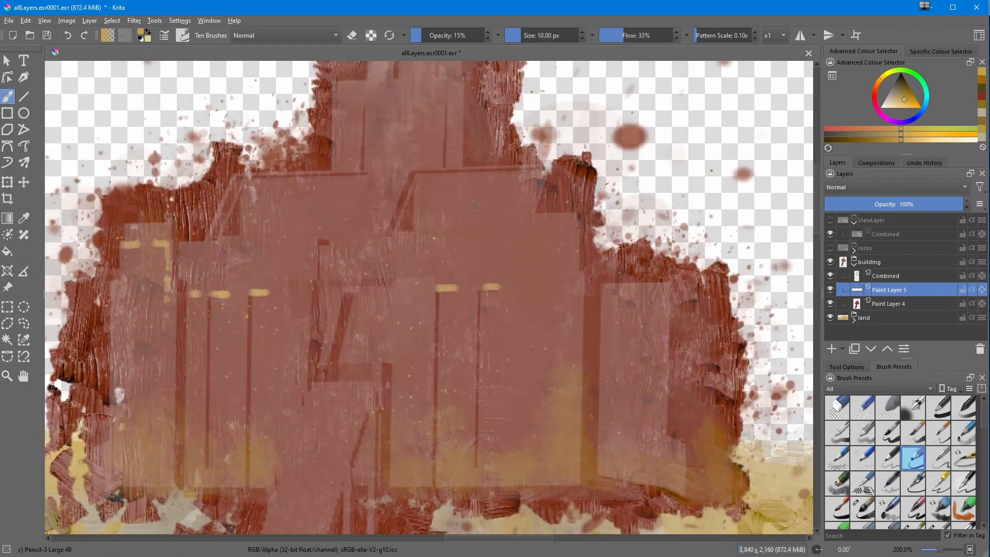
- Raise the opacity of the building's Combined layer and clear the trial marks from Paint Layer 5
{"action": "middle_click_drag", "start_coordinate": [474, 207], "coordinate": [360, 211]}
{"action": "left_click", "coordinate": [885, 275]}
{"action": "left_click", "coordinate": [866, 204]}
{"action": "left_click", "coordinate": [889, 289]}
{"action": "left_click_drag", "start_coordinate": [461, 242], "coordinate": [415, 314]}
{"action": "left_click", "coordinate": [888, 458]}
{"action": "middle_click_drag", "start_coordinate": [412, 258], "coordinate": [570, 276]}
{"action": "key", "text": "Delete"}
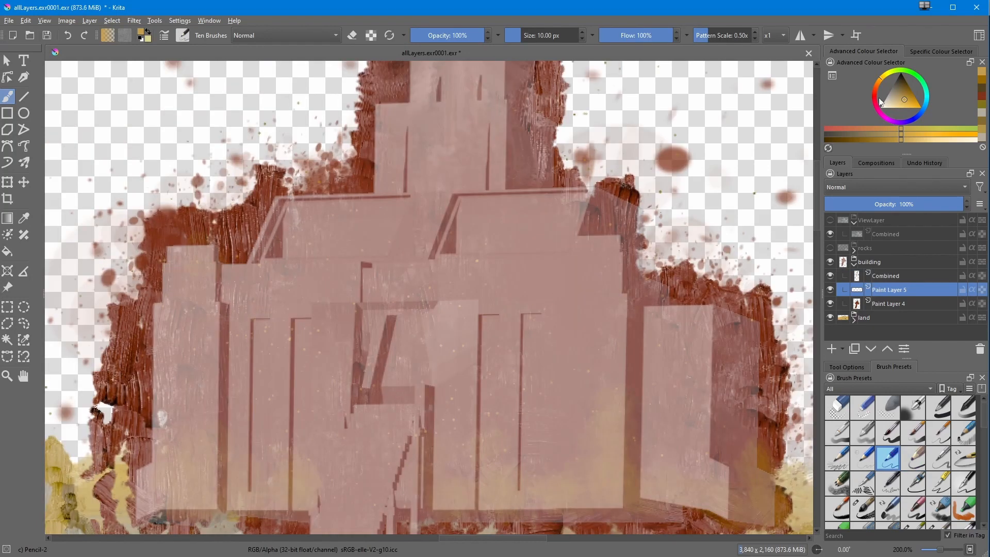
- Paint pale yellow trim bands across the tower's front on Paint Layer 5 with Basic-6 Details at 7.5 px
{"action": "left_click", "coordinate": [875, 102]}
{"action": "mouse_move", "coordinate": [196, 300]}
{"action": "left_mouse_down"}
{"action": "mouse_move", "coordinate": [187, 274]}
{"action": "mouse_move", "coordinate": [191, 297]}
{"action": "left_mouse_up"}
{"action": "middle_click_drag", "start_coordinate": [513, 72], "coordinate": [508, 181]}
{"action": "left_click_drag", "start_coordinate": [494, 206], "coordinate": [359, 217]}
{"action": "middle_click_drag", "start_coordinate": [495, 171], "coordinate": [255, 293]}
{"action": "left_click_drag", "start_coordinate": [255, 205], "coordinate": [165, 208]}
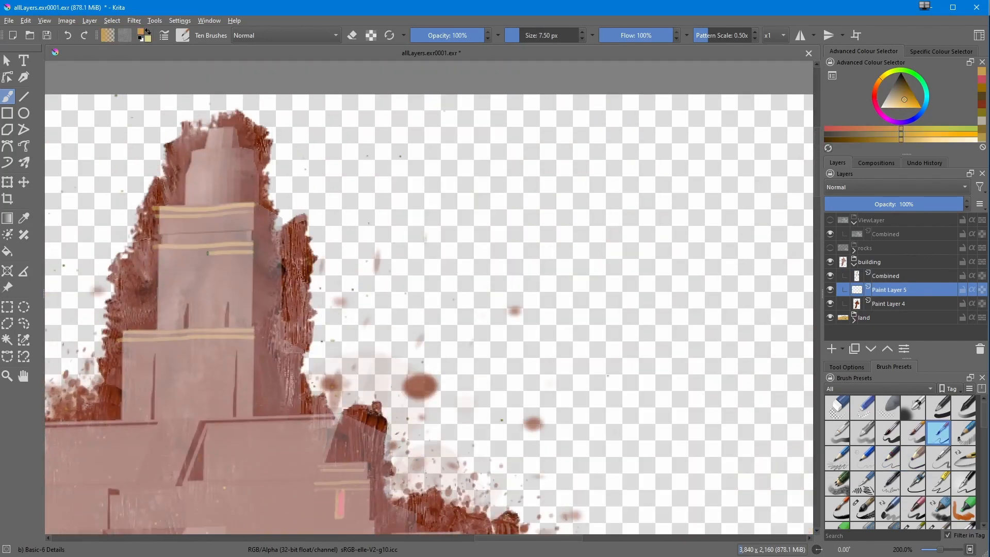
- Continue the pale yellow trim bands around the tower's shaded side face
{"action": "left_click_drag", "start_coordinate": [270, 217], "coordinate": [297, 228]}
{"action": "left_click_drag", "start_coordinate": [256, 330], "coordinate": [315, 357]}
{"action": "left_click_drag", "start_coordinate": [257, 339], "coordinate": [321, 366]}
- Outline two narrow rectangular windows in pale yellow beneath the tower's lower trim band
{"action": "middle_click_drag", "start_coordinate": [289, 389], "coordinate": [420, 261]}
{"action": "scroll", "coordinate": [324, 193], "scroll_direction": "up", "scroll_amount": 3}
{"action": "left_click_drag", "start_coordinate": [391, 255], "coordinate": [389, 344]}
{"action": "left_click_drag", "start_coordinate": [420, 251], "coordinate": [421, 343]}
{"action": "left_click_drag", "start_coordinate": [241, 258], "coordinate": [242, 345]}
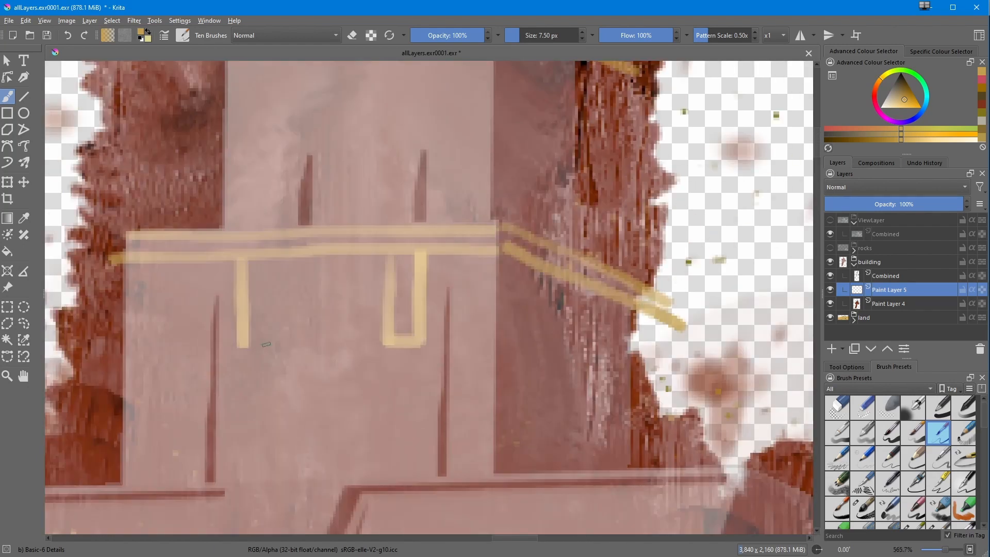
- Fill the two outlined tower windows with a saturated pinkish red
{"action": "key", "text": "alt+Tab"}
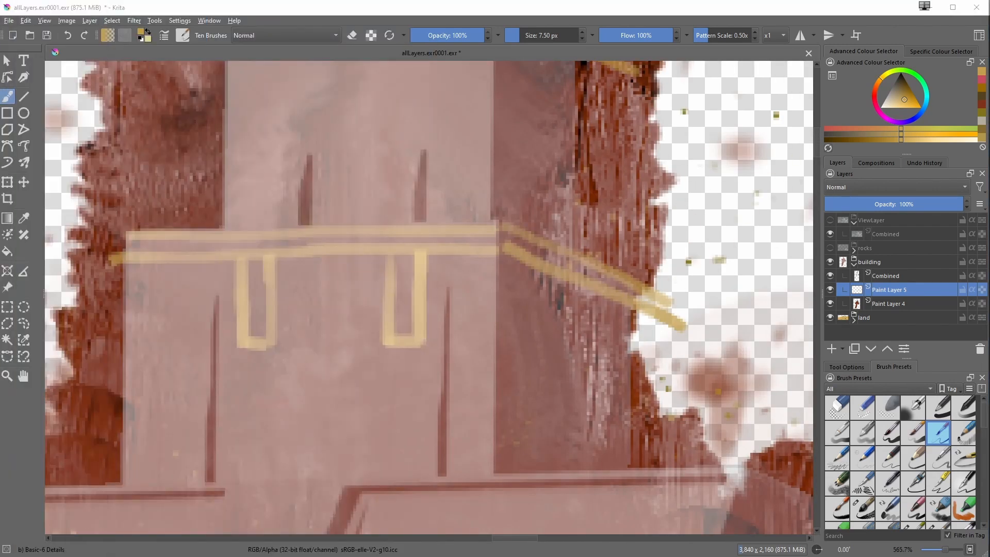
{"action": "left_click", "coordinate": [923, 84]}
{"action": "left_click_drag", "start_coordinate": [403, 284], "coordinate": [405, 338]}
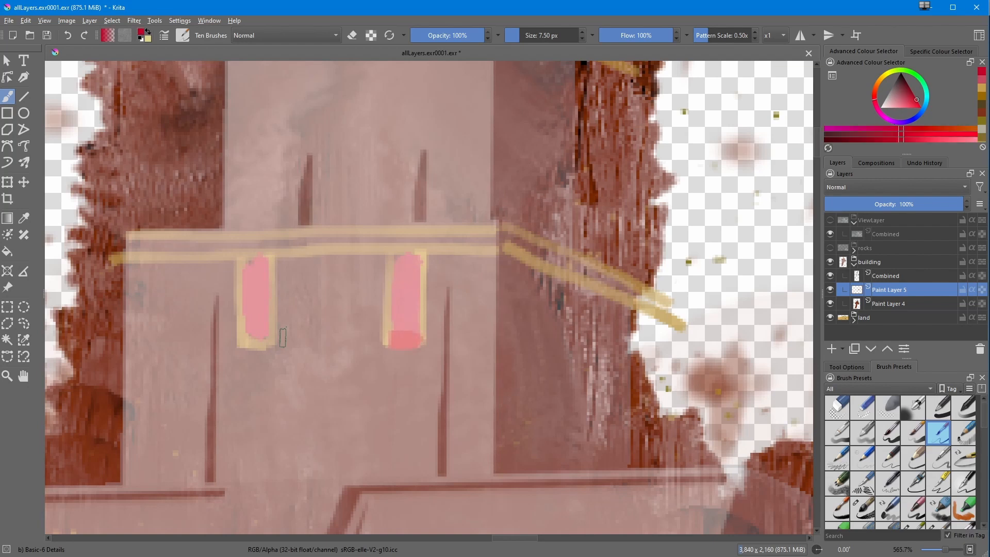
- Add white highlight lines and sills to both tower windows at a 1 px brush size
{"action": "key", "text": "d"}
{"action": "key", "text": "bracketleft"}
{"action": "left_click_drag", "start_coordinate": [369, 325], "coordinate": [415, 325]}
{"action": "left_click_drag", "start_coordinate": [223, 344], "coordinate": [264, 346]}
{"action": "left_click_drag", "start_coordinate": [232, 329], "coordinate": [273, 329]}
{"action": "middle_click_drag", "start_coordinate": [381, 345], "coordinate": [422, 240]}
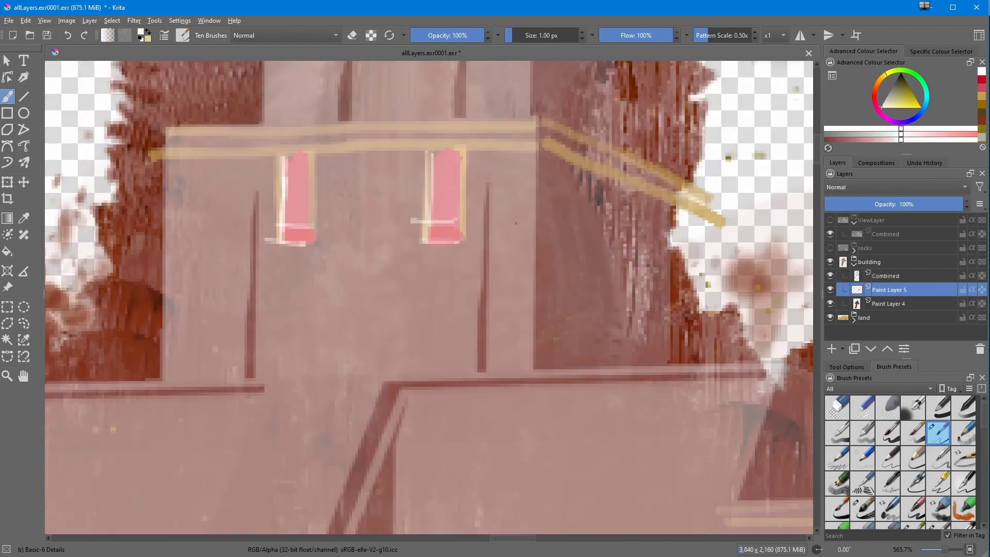
- Darken the edges of both tower windows in black with the Combined layer temporarily hidden, and enlarge the brush to 4 px
{"action": "left_click", "coordinate": [982, 112]}
{"action": "left_click", "coordinate": [901, 74]}
{"action": "left_click", "coordinate": [830, 276]}
{"action": "mouse_move", "coordinate": [318, 155]}
{"action": "left_mouse_down"}
{"action": "mouse_move", "coordinate": [316, 246]}
{"action": "mouse_move", "coordinate": [278, 248]}
{"action": "left_mouse_up"}
{"action": "left_click_drag", "start_coordinate": [470, 148], "coordinate": [467, 247]}
{"action": "left_click_drag", "start_coordinate": [457, 248], "coordinate": [424, 248]}
{"action": "mouse_move", "coordinate": [153, 411]}
{"action": "middle_mouse_down"}
{"action": "mouse_move", "coordinate": [258, 341]}
{"action": "mouse_move", "coordinate": [62, 338]}
{"action": "middle_mouse_up"}
{"action": "key", "text": "bracketright"}
{"action": "key", "text": "bracketright"}
{"action": "key", "text": "bracketright"}
{"action": "left_click", "coordinate": [830, 275]}
- Choose the Dry Bristles brush and make a polygonal selection around the left sloped roof panel below the tower
{"action": "scroll", "coordinate": [804, 369], "scroll_direction": "down", "scroll_amount": 2}
{"action": "middle_click_drag", "start_coordinate": [685, 319], "coordinate": [707, 328]}
{"action": "key", "text": "plus"}
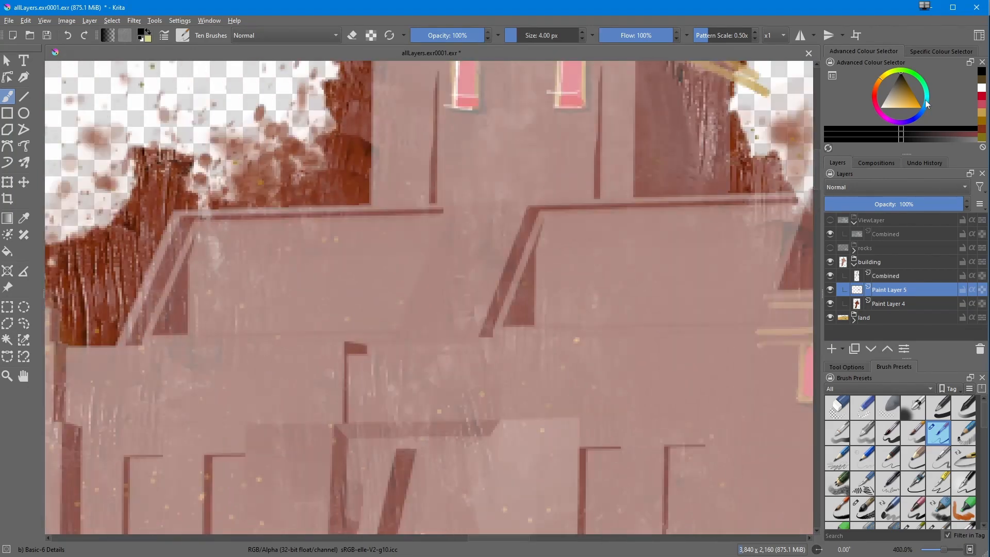
{"action": "left_click", "coordinate": [913, 120]}
{"action": "left_click", "coordinate": [919, 103]}
{"action": "scroll", "coordinate": [938, 454], "scroll_direction": "down", "scroll_amount": 3}
{"action": "left_click", "coordinate": [939, 451]}
{"action": "left_click", "coordinate": [7, 323]}
{"action": "left_click", "coordinate": [152, 335]}
{"action": "left_click", "coordinate": [400, 330]}
{"action": "left_click", "coordinate": [443, 206]}
{"action": "left_click", "coordinate": [202, 217]}
{"action": "left_click", "coordinate": [152, 335]}
- Try different colours on the selected left roof panel with Dry Bristles on Paint Layer 5
{"action": "key", "text": "b"}
{"action": "mouse_move", "coordinate": [330, 207]}
{"action": "left_mouse_down"}
{"action": "mouse_move", "coordinate": [404, 298]}
{"action": "mouse_move", "coordinate": [356, 322]}
{"action": "left_mouse_up"}
{"action": "left_click", "coordinate": [914, 93]}
{"action": "left_click", "coordinate": [830, 276]}
{"action": "left_click", "coordinate": [830, 276]}
{"action": "left_click", "coordinate": [922, 83]}
{"action": "mouse_move", "coordinate": [353, 272]}
{"action": "left_mouse_down"}
{"action": "mouse_move", "coordinate": [132, 279]}
{"action": "mouse_move", "coordinate": [105, 268]}
{"action": "left_mouse_up"}
{"action": "left_click", "coordinate": [883, 76]}
{"action": "left_click", "coordinate": [899, 87]}
{"action": "left_click_drag", "start_coordinate": [356, 253], "coordinate": [114, 253]}
- Try more strokes inside the left roof panel, clear the selected area and show the building's Combined layer
{"action": "middle_click_drag", "start_coordinate": [165, 330], "coordinate": [276, 290]}
{"action": "mouse_move", "coordinate": [275, 271]}
{"action": "left_mouse_down"}
{"action": "mouse_move", "coordinate": [276, 298]}
{"action": "mouse_move", "coordinate": [211, 311]}
{"action": "left_mouse_up"}
{"action": "left_click", "coordinate": [831, 276]}
{"action": "left_click_drag", "start_coordinate": [288, 305], "coordinate": [330, 309]}
{"action": "left_click", "coordinate": [846, 134]}
{"action": "left_click_drag", "start_coordinate": [323, 273], "coordinate": [206, 312]}
{"action": "key", "text": "Delete"}
{"action": "left_click", "coordinate": [831, 276]}
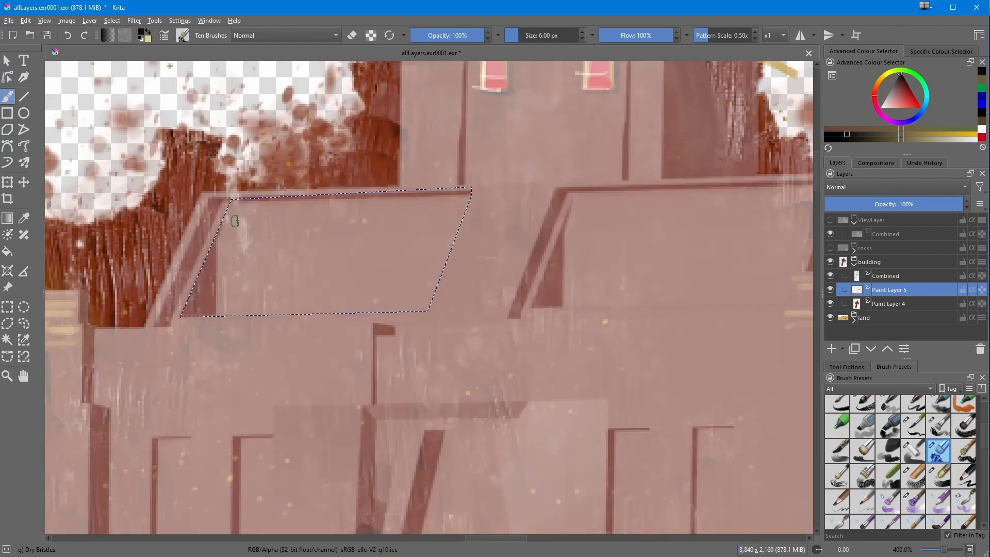
- Add a paint layer and paint the selected left roof panel dark brown with Dry Bristles at 20 px
{"action": "left_click", "coordinate": [832, 349]}
{"action": "left_click", "coordinate": [180, 197], "text": "ctrl"}
{"action": "key", "text": "bracketright"}
{"action": "key", "text": "bracketright"}
{"action": "key", "text": "bracketright"}
{"action": "key", "text": "bracketright"}
{"action": "key", "text": "bracketright"}
{"action": "key", "text": "bracketright"}
{"action": "key", "text": "bracketright"}
{"action": "left_click_drag", "start_coordinate": [421, 253], "coordinate": [412, 299]}
{"action": "middle_click_drag", "start_coordinate": [440, 313], "coordinate": [347, 347]}
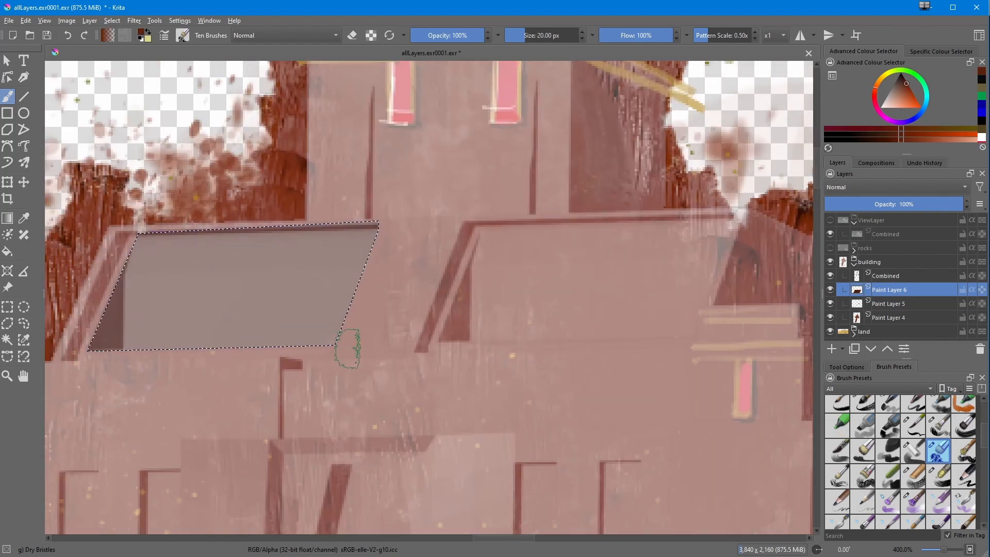
- Make a polygonal selection around the right sloped roof panel and paint it dark brown with Dry Bristles
{"action": "left_click", "coordinate": [8, 324]}
{"action": "left_click", "coordinate": [436, 340]}
{"action": "left_click", "coordinate": [692, 340]}
{"action": "left_click", "coordinate": [734, 215]}
{"action": "left_click", "coordinate": [483, 226]}
{"action": "left_click", "coordinate": [436, 341]}
- Add a paint layer, clear the selection and paint black and grey shapes along the lower edges of the two roof panels
{"action": "left_click", "coordinate": [831, 349]}
{"action": "left_click", "coordinate": [905, 78]}
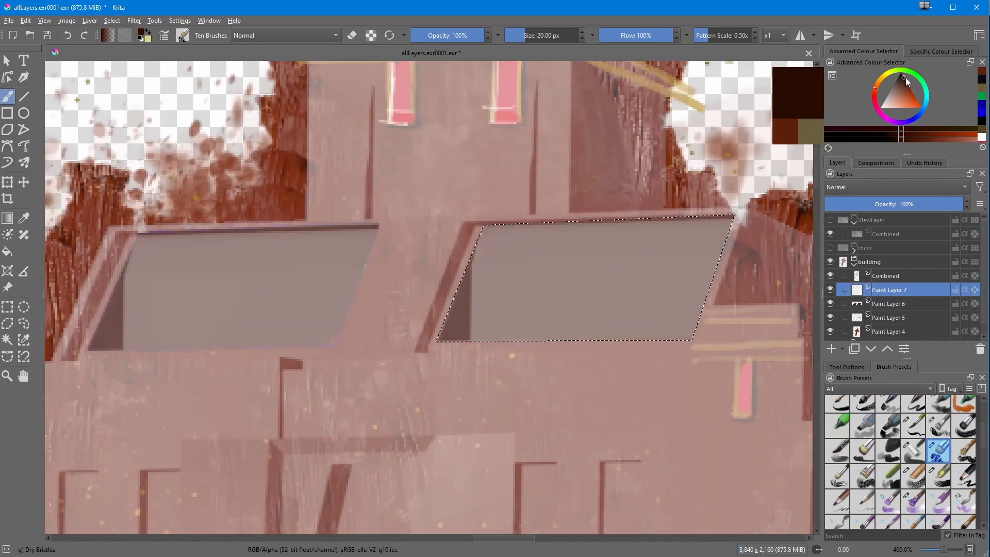
{"action": "left_click", "coordinate": [888, 97]}
{"action": "left_click", "coordinate": [112, 20]}
{"action": "left_click", "coordinate": [131, 45]}
{"action": "left_click", "coordinate": [913, 426]}
{"action": "mouse_move", "coordinate": [523, 312]}
{"action": "left_mouse_down"}
{"action": "mouse_move", "coordinate": [524, 324]}
{"action": "mouse_move", "coordinate": [576, 319]}
{"action": "mouse_move", "coordinate": [588, 330]}
{"action": "mouse_move", "coordinate": [670, 327]}
{"action": "mouse_move", "coordinate": [693, 338]}
{"action": "left_mouse_up"}
{"action": "mouse_move", "coordinate": [233, 341]}
{"action": "left_mouse_down"}
{"action": "mouse_move", "coordinate": [325, 330]}
{"action": "mouse_move", "coordinate": [160, 346]}
{"action": "left_mouse_up"}
{"action": "left_click_drag", "start_coordinate": [127, 320], "coordinate": [141, 351]}
- Hide the building's Combined layer and paint green tree shapes at both ends of the left roof panel and the right panel's left end
{"action": "left_click", "coordinate": [831, 276]}
{"action": "left_click", "coordinate": [922, 80]}
{"action": "left_click", "coordinate": [908, 94]}
{"action": "left_click_drag", "start_coordinate": [127, 315], "coordinate": [129, 342]}
{"action": "left_click_drag", "start_coordinate": [307, 309], "coordinate": [313, 336]}
{"action": "left_click", "coordinate": [904, 83]}
{"action": "left_click_drag", "start_coordinate": [466, 303], "coordinate": [476, 331]}
{"action": "left_click_drag", "start_coordinate": [129, 316], "coordinate": [136, 341]}
{"action": "left_click_drag", "start_coordinate": [310, 304], "coordinate": [321, 333]}
- Paint a dark blue figure, black foreground shapes and a pink mound along the lower edges of the roof panels
{"action": "left_click", "coordinate": [881, 112]}
{"action": "left_click", "coordinate": [901, 83]}
{"action": "left_click_drag", "start_coordinate": [524, 316], "coordinate": [525, 333]}
{"action": "mouse_move", "coordinate": [206, 327]}
{"action": "left_mouse_down"}
{"action": "mouse_move", "coordinate": [202, 342]}
{"action": "mouse_move", "coordinate": [286, 342]}
{"action": "left_mouse_up"}
{"action": "left_click_drag", "start_coordinate": [580, 339], "coordinate": [605, 339]}
{"action": "left_click", "coordinate": [908, 103]}
{"action": "mouse_move", "coordinate": [575, 313]}
{"action": "left_mouse_down"}
{"action": "mouse_move", "coordinate": [586, 330]}
{"action": "mouse_move", "coordinate": [511, 335]}
{"action": "left_mouse_up"}
- Paint orange and yellow shapes along the right roof panel's base and beige shapes along the left panel's base
{"action": "left_click", "coordinate": [875, 92]}
{"action": "left_click", "coordinate": [916, 105]}
{"action": "mouse_move", "coordinate": [647, 335]}
{"action": "left_mouse_down"}
{"action": "mouse_move", "coordinate": [665, 338]}
{"action": "mouse_move", "coordinate": [629, 337]}
{"action": "left_mouse_up"}
{"action": "left_click_drag", "start_coordinate": [683, 340], "coordinate": [593, 337]}
{"action": "left_click", "coordinate": [882, 78]}
{"action": "left_click_drag", "start_coordinate": [662, 310], "coordinate": [587, 335]}
{"action": "left_click", "coordinate": [900, 101]}
{"action": "left_click", "coordinate": [901, 90]}
{"action": "left_click_drag", "start_coordinate": [312, 344], "coordinate": [285, 343]}
{"action": "left_click_drag", "start_coordinate": [282, 324], "coordinate": [249, 324]}
- Dab dark texture at the right roof panel's lower right corner with the Texture Random Particles brush at 13 px
{"action": "scroll", "coordinate": [925, 486], "scroll_direction": "down", "scroll_amount": 8}
{"action": "left_click", "coordinate": [963, 473]}
{"action": "key", "text": "bracketleft"}
{"action": "key", "text": "bracketleft"}
{"action": "key", "text": "bracketleft"}
{"action": "key", "text": "bracketleft"}
{"action": "key", "text": "bracketleft"}
{"action": "key", "text": "bracketleft"}
{"action": "key", "text": "bracketleft"}
{"action": "key", "text": "bracketleft"}
{"action": "key", "text": "bracketleft"}
{"action": "key", "text": "bracketleft"}
{"action": "key", "text": "bracketleft"}
{"action": "key", "text": "bracketleft"}
{"action": "key", "text": "bracketleft"}
{"action": "key", "text": "bracketleft"}
{"action": "key", "text": "bracketleft"}
{"action": "key", "text": "bracketleft"}
{"action": "key", "text": "bracketleft"}
{"action": "key", "text": "bracketleft"}
{"action": "key", "text": "bracketleft"}
{"action": "key", "text": "bracketleft"}
{"action": "left_click_drag", "start_coordinate": [692, 307], "coordinate": [670, 335]}
- Show the building's Combined layer, change its blending mode and make Paint Layer 7 active again
{"action": "left_click", "coordinate": [843, 135]}
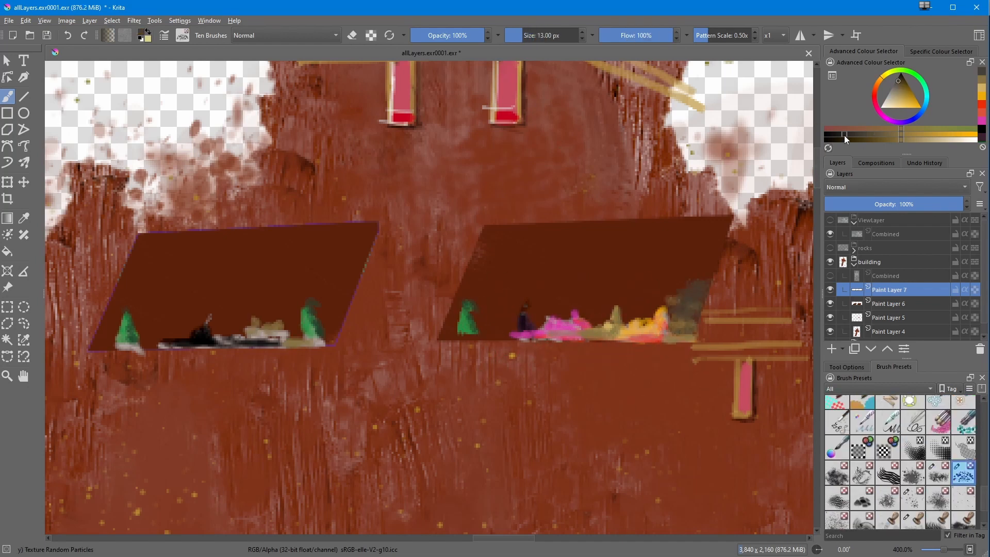
{"action": "left_click", "coordinate": [829, 275]}
{"action": "left_click", "coordinate": [899, 276]}
{"action": "left_click", "coordinate": [896, 187]}
{"action": "left_click", "coordinate": [895, 309]}
{"action": "left_click", "coordinate": [895, 290]}
- Scatter dark speckles over the upper parts of both roof panels with the Texture Starfield brush at 8 px
{"action": "left_click", "coordinate": [964, 498]}
{"action": "key", "text": "bracketleft"}
{"action": "key", "text": "bracketleft"}
{"action": "key", "text": "bracketleft"}
{"action": "key", "text": "bracketleft"}
{"action": "key", "text": "bracketleft"}
{"action": "key", "text": "bracketleft"}
{"action": "key", "text": "bracketleft"}
{"action": "key", "text": "bracketleft"}
{"action": "key", "text": "bracketleft"}
{"action": "key", "text": "bracketleft"}
{"action": "key", "text": "bracketleft"}
{"action": "key", "text": "bracketleft"}
{"action": "key", "text": "bracketleft"}
{"action": "key", "text": "bracketleft"}
{"action": "key", "text": "bracketleft"}
{"action": "left_click_drag", "start_coordinate": [333, 323], "coordinate": [352, 277]}
{"action": "left_click_drag", "start_coordinate": [707, 270], "coordinate": [583, 298]}
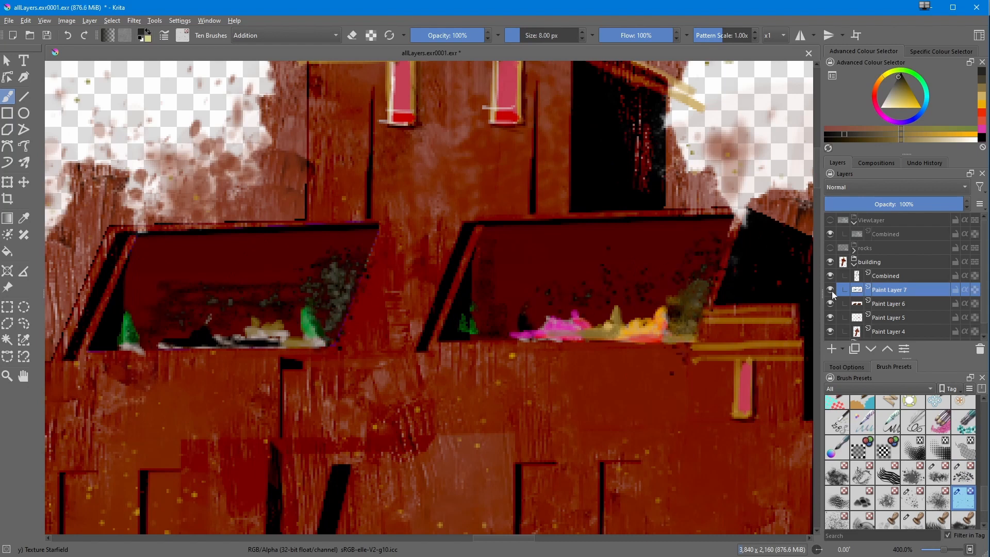
- Add cream speckles to the right roof panel and small upright cream shapes along the base of both panels
{"action": "left_click", "coordinate": [894, 99]}
{"action": "left_click_drag", "start_coordinate": [630, 269], "coordinate": [654, 292]}
{"action": "key", "text": "bracketleft"}
{"action": "key", "text": "bracketleft"}
{"action": "key", "text": "bracketleft"}
{"action": "key", "text": "bracketleft"}
{"action": "key", "text": "bracketleft"}
{"action": "left_click_drag", "start_coordinate": [518, 299], "coordinate": [517, 334]}
{"action": "left_click_drag", "start_coordinate": [164, 323], "coordinate": [165, 338]}
{"action": "left_click_drag", "start_coordinate": [278, 322], "coordinate": [277, 338]}
- Add a paint layer and start a narrow, tapering cream ornament on the wall below the roof panels
{"action": "mouse_move", "coordinate": [329, 283]}
{"action": "middle_mouse_down"}
{"action": "mouse_move", "coordinate": [280, 167]}
{"action": "mouse_move", "coordinate": [450, 165]}
{"action": "middle_mouse_up"}
{"action": "left_click", "coordinate": [832, 349]}
{"action": "mouse_move", "coordinate": [450, 240]}
{"action": "left_mouse_down"}
{"action": "mouse_move", "coordinate": [434, 241]}
{"action": "mouse_move", "coordinate": [464, 291]}
{"action": "mouse_move", "coordinate": [467, 355]}
{"action": "mouse_move", "coordinate": [438, 359]}
{"action": "mouse_move", "coordinate": [470, 347]}
{"action": "left_mouse_up"}
- Change the blending mode of the building's Combined layer again and adjust its opacity
{"action": "left_click", "coordinate": [877, 276]}
{"action": "left_click", "coordinate": [871, 263]}
{"action": "left_click", "coordinate": [877, 276]}
{"action": "left_click", "coordinate": [872, 187]}
{"action": "left_click", "coordinate": [845, 222]}
{"action": "left_click", "coordinate": [842, 268]}
{"action": "left_click", "coordinate": [893, 290]}
{"action": "left_click", "coordinate": [854, 204]}
{"action": "left_click", "coordinate": [874, 204]}
- Complete the tapering cream ornament on the wall with Basic-5 Size brush strokes at 10 px
{"action": "scroll", "coordinate": [888, 438], "scroll_direction": "up", "scroll_amount": 8}
{"action": "left_click", "coordinate": [887, 433]}
{"action": "left_click", "coordinate": [900, 84]}
{"action": "left_click_drag", "start_coordinate": [437, 267], "coordinate": [428, 307]}
{"action": "left_click_drag", "start_coordinate": [460, 269], "coordinate": [471, 335]}
{"action": "mouse_move", "coordinate": [473, 343]}
{"action": "left_mouse_down"}
{"action": "mouse_move", "coordinate": [424, 344]}
{"action": "mouse_move", "coordinate": [437, 274]}
{"action": "mouse_move", "coordinate": [460, 325]}
{"action": "left_mouse_up"}
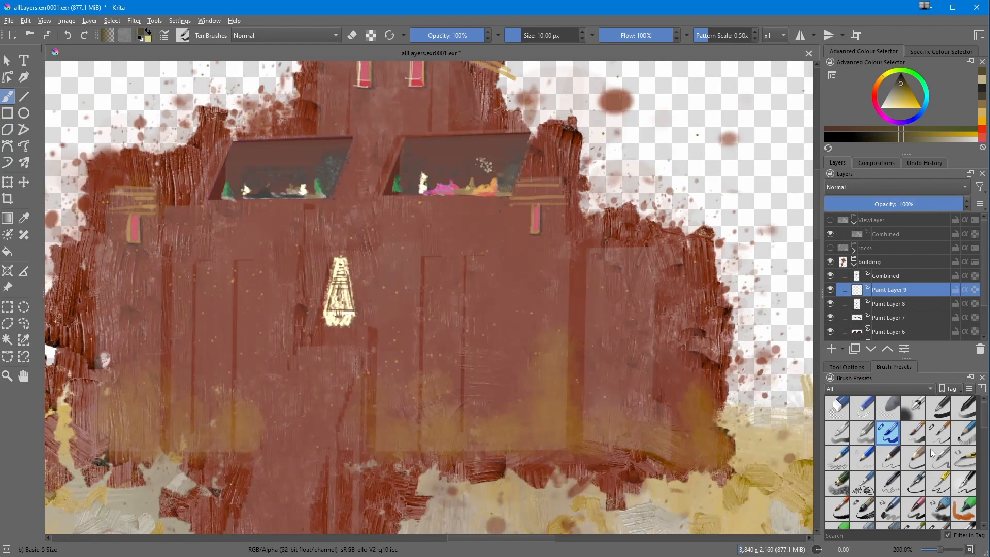
- Sketch grey-green streaks along the wall grooves and the roof panels' lower ledge with Pencil 1 Sketch on Paint Layer 9
{"action": "left_click", "coordinate": [963, 433]}
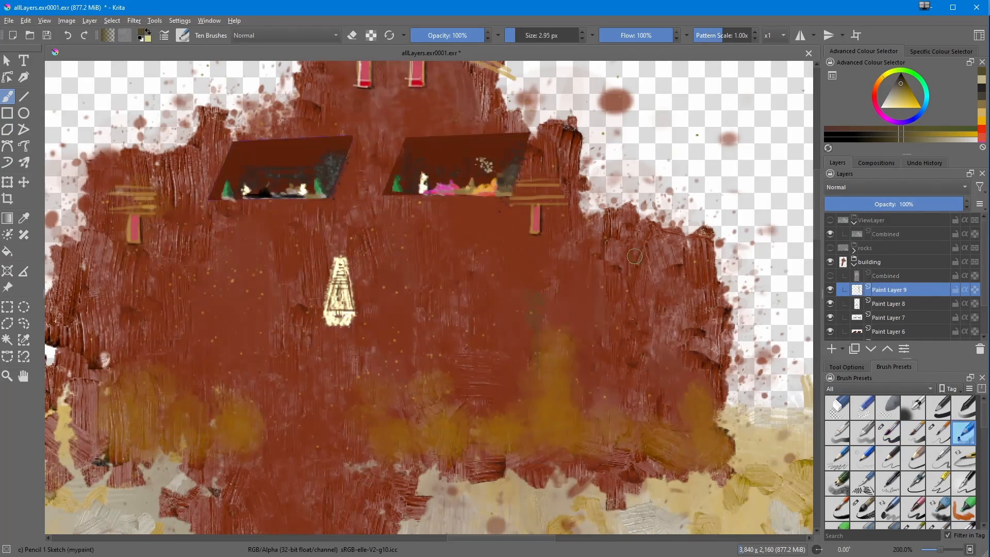
{"action": "mouse_move", "coordinate": [437, 260]}
{"action": "left_mouse_down"}
{"action": "mouse_move", "coordinate": [431, 433]}
{"action": "mouse_move", "coordinate": [429, 361]}
{"action": "left_mouse_up"}
{"action": "left_click_drag", "start_coordinate": [247, 266], "coordinate": [241, 437]}
{"action": "left_click_drag", "start_coordinate": [207, 265], "coordinate": [210, 443]}
{"action": "left_click_drag", "start_coordinate": [308, 205], "coordinate": [244, 204]}
{"action": "middle_click_drag", "start_coordinate": [407, 87], "coordinate": [382, 415]}
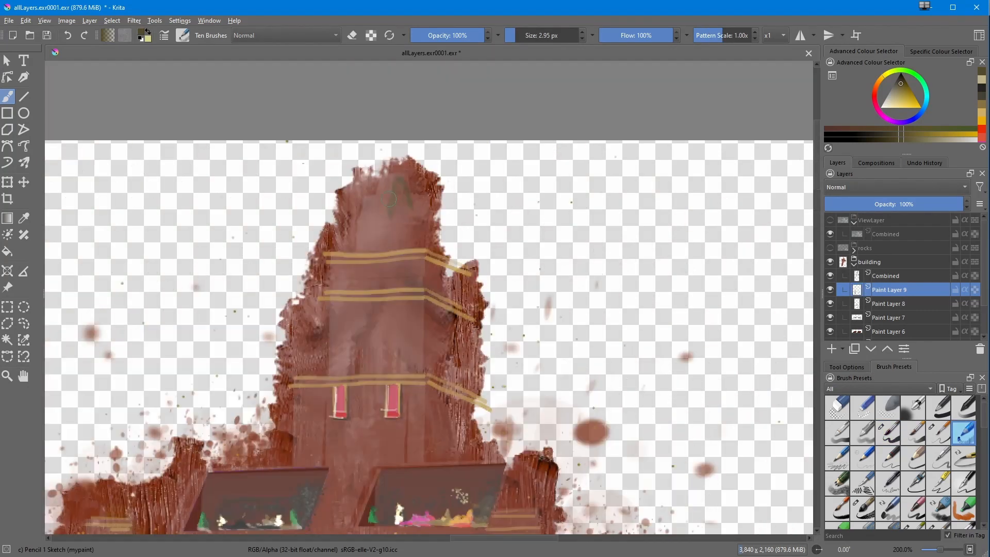
{"action": "middle_click_drag", "start_coordinate": [383, 381], "coordinate": [381, 290]}
{"action": "middle_click_drag", "start_coordinate": [292, 441], "coordinate": [274, 255]}
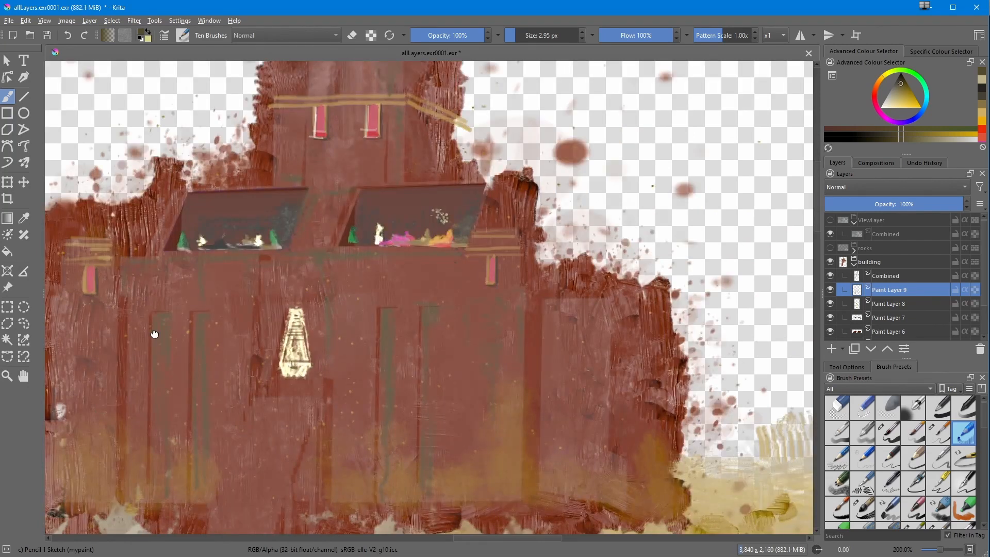
{"action": "middle_click_drag", "start_coordinate": [155, 334], "coordinate": [271, 168]}
{"action": "middle_click_drag", "start_coordinate": [289, 453], "coordinate": [424, 168]}
- Brush grey-green texture onto the building's lower wall and central base with a smaller texture brush
{"action": "left_click_drag", "start_coordinate": [984, 412], "coordinate": [984, 511]}
{"action": "left_click", "coordinate": [938, 440]}
{"action": "left_click_drag", "start_coordinate": [495, 329], "coordinate": [423, 392]}
{"action": "key", "text": "bracketleft"}
{"action": "key", "text": "bracketleft"}
{"action": "key", "text": "bracketleft"}
{"action": "key", "text": "bracketleft"}
{"action": "key", "text": "bracketleft"}
{"action": "key", "text": "bracketleft"}
{"action": "key", "text": "bracketleft"}
{"action": "key", "text": "bracketleft"}
{"action": "key", "text": "bracketleft"}
{"action": "key", "text": "bracketleft"}
{"action": "key", "text": "bracketleft"}
{"action": "key", "text": "bracketleft"}
{"action": "key", "text": "bracketleft"}
{"action": "key", "text": "bracketleft"}
{"action": "key", "text": "bracketleft"}
{"action": "mouse_move", "coordinate": [495, 103]}
{"action": "middle_mouse_down"}
{"action": "mouse_move", "coordinate": [412, 394]}
{"action": "mouse_move", "coordinate": [454, 183]}
{"action": "middle_mouse_up"}
{"action": "left_click", "coordinate": [830, 275]}
{"action": "left_click", "coordinate": [830, 275]}
{"action": "left_click_drag", "start_coordinate": [381, 330], "coordinate": [366, 454]}
- Draw a thin orange line across the building's red base column with Texture Wood Fiber at 1 px on Paint Layer 9
{"action": "left_click", "coordinate": [862, 466]}
{"action": "key", "text": "bracketleft"}
{"action": "key", "text": "bracketleft"}
{"action": "key", "text": "bracketleft"}
{"action": "key", "text": "bracketleft"}
{"action": "key", "text": "bracketleft"}
{"action": "key", "text": "bracketleft"}
{"action": "key", "text": "bracketleft"}
{"action": "key", "text": "bracketleft"}
{"action": "middle_click_drag", "start_coordinate": [456, 342], "coordinate": [453, 196]}
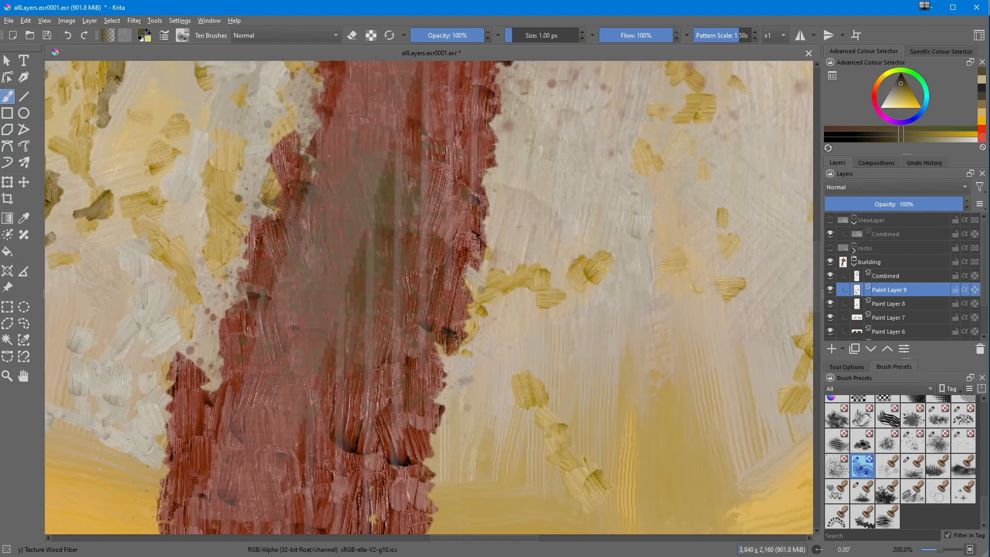
{"action": "middle_click_drag", "start_coordinate": [402, 216], "coordinate": [467, 407]}
{"action": "left_click", "coordinate": [982, 120]}
{"action": "left_click_drag", "start_coordinate": [425, 298], "coordinate": [525, 298]}
- Scatter golden-yellow specks over the red base column and the lower building wall with Texture Splat at 24 px
{"action": "left_click", "coordinate": [913, 441]}
{"action": "key", "text": "bracketleft"}
{"action": "key", "text": "bracketleft"}
{"action": "key", "text": "bracketleft"}
{"action": "key", "text": "bracketleft"}
{"action": "key", "text": "bracketleft"}
{"action": "key", "text": "bracketleft"}
{"action": "key", "text": "bracketleft"}
{"action": "key", "text": "bracketleft"}
{"action": "key", "text": "bracketleft"}
{"action": "key", "text": "bracketleft"}
{"action": "key", "text": "bracketleft"}
{"action": "key", "text": "bracketleft"}
{"action": "left_click_drag", "start_coordinate": [400, 364], "coordinate": [404, 475]}
{"action": "left_click_drag", "start_coordinate": [561, 123], "coordinate": [506, 163]}
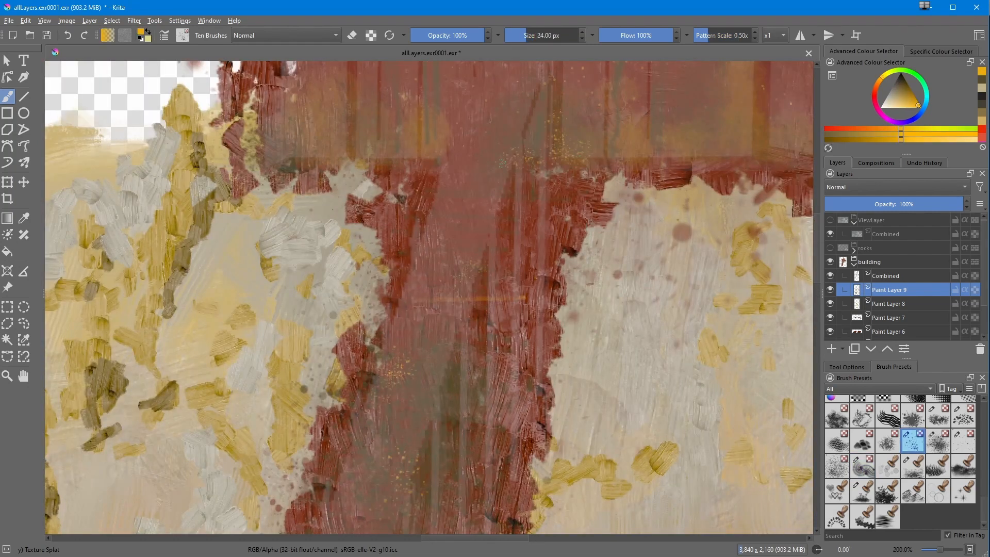
{"action": "middle_click_drag", "start_coordinate": [433, 206], "coordinate": [388, 293]}
{"action": "left_click_drag", "start_coordinate": [390, 295], "coordinate": [387, 311]}
{"action": "middle_click_drag", "start_coordinate": [567, 181], "coordinate": [593, 320]}
{"action": "left_click_drag", "start_coordinate": [733, 369], "coordinate": [739, 392]}
- Pick a dark grey-brown colour and dab specks of it on the building with Texture Splat
{"action": "middle_click_drag", "start_coordinate": [722, 257], "coordinate": [501, 366]}
{"action": "left_click", "coordinate": [898, 81]}
{"action": "left_click", "coordinate": [561, 302]}
{"action": "middle_click_drag", "start_coordinate": [413, 407], "coordinate": [634, 196]}
- Hide the building group and its Combined layer, show the rocks group, and add a paint layer in the land group
{"action": "left_click", "coordinate": [830, 276]}
{"action": "scroll", "coordinate": [419, 273], "scroll_direction": "down", "scroll_amount": 3}
{"action": "left_click", "coordinate": [854, 264]}
{"action": "left_click", "coordinate": [830, 248]}
{"action": "mouse_move", "coordinate": [679, 350]}
{"action": "middle_mouse_down"}
{"action": "mouse_move", "coordinate": [581, 205]}
{"action": "mouse_move", "coordinate": [673, 222]}
{"action": "middle_mouse_up"}
{"action": "left_click", "coordinate": [854, 278]}
{"action": "left_click", "coordinate": [830, 262]}
{"action": "left_click", "coordinate": [836, 303]}
{"action": "left_click", "coordinate": [831, 349]}
- Paint dark ground shadows beneath both boulder clusters with Stamp Grass Patch at 320 px and Texture Large Splat
{"action": "left_click", "coordinate": [963, 466]}
{"action": "left_click_drag", "start_coordinate": [245, 340], "coordinate": [291, 338]}
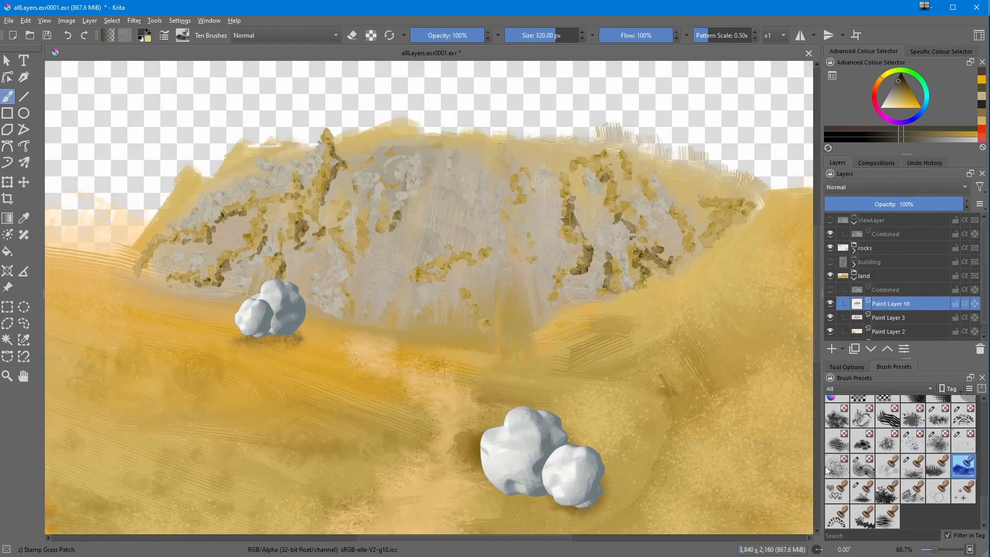
{"action": "left_click_drag", "start_coordinate": [464, 469], "coordinate": [616, 492]}
{"action": "left_click", "coordinate": [913, 415]}
{"action": "mouse_move", "coordinate": [241, 329]}
{"action": "left_mouse_down", "text": "shift"}
{"action": "mouse_move", "coordinate": [194, 329]}
{"action": "mouse_move", "coordinate": [309, 335]}
{"action": "left_mouse_up", "text": "shift"}
{"action": "left_click_drag", "start_coordinate": [516, 507], "coordinate": [601, 520]}
- Show the ViewLayer group, hide the rocks group, and extend the dark splatter shadows on the land with Texture Large Splat
{"action": "middle_click_drag", "start_coordinate": [601, 464], "coordinate": [543, 390]}
{"action": "left_click", "coordinate": [830, 220]}
{"action": "left_click", "coordinate": [830, 248]}
{"action": "left_click_drag", "start_coordinate": [407, 378], "coordinate": [420, 379]}
{"action": "left_click", "coordinate": [830, 234]}
{"action": "left_click", "coordinate": [830, 235]}
{"action": "left_click_drag", "start_coordinate": [255, 254], "coordinate": [303, 260]}
- Add a paint layer in the land group and scatter pale cream specks over the path and shadows with Texture Splat at 24 px
{"action": "left_click", "coordinate": [832, 350]}
{"action": "middle_click_drag", "start_coordinate": [361, 396], "coordinate": [408, 259]}
{"action": "left_click", "coordinate": [432, 270]}
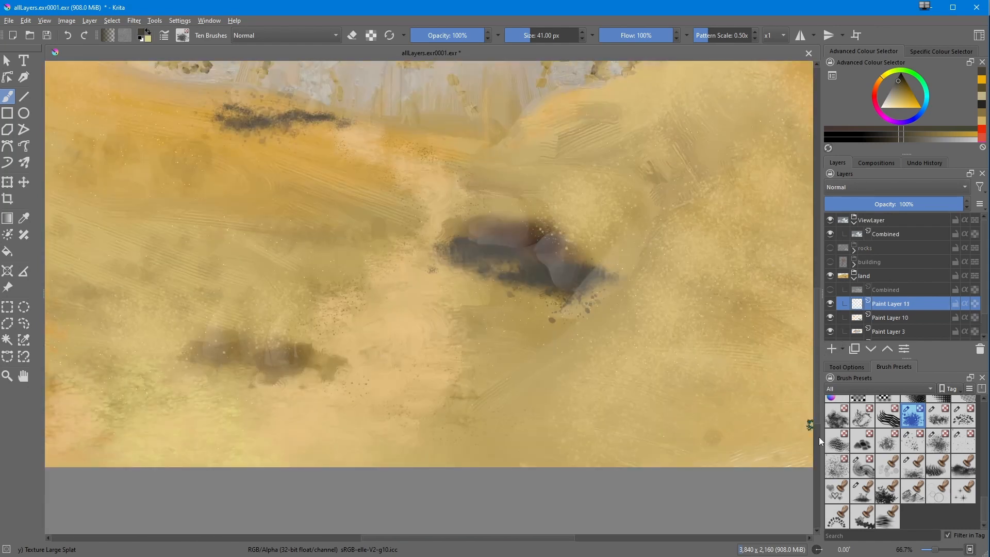
{"action": "left_click", "coordinate": [913, 441]}
{"action": "left_click", "coordinate": [390, 264], "text": "ctrl"}
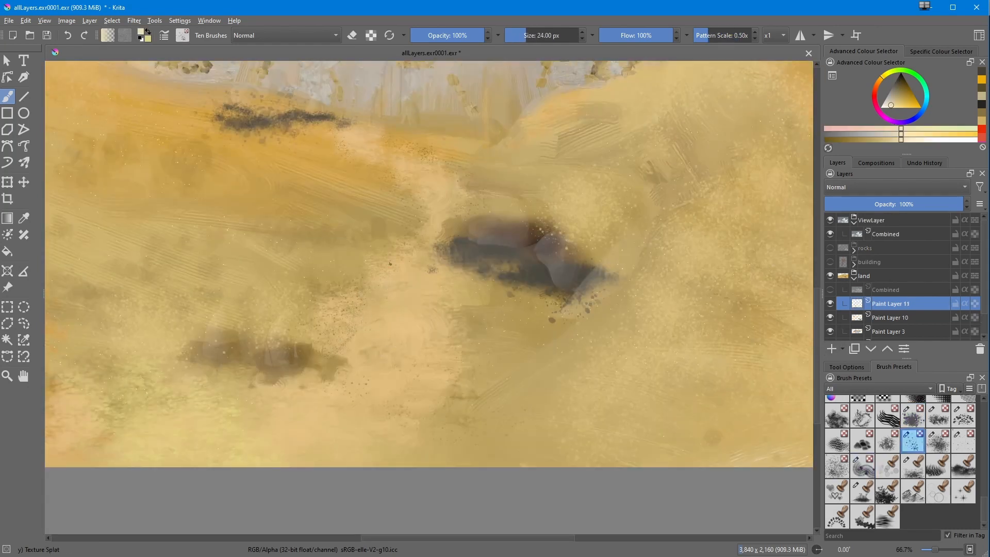
{"action": "left_click_drag", "start_coordinate": [355, 159], "coordinate": [407, 188]}
{"action": "left_click_drag", "start_coordinate": [456, 322], "coordinate": [488, 363]}
{"action": "left_click_drag", "start_coordinate": [487, 363], "coordinate": [449, 394]}
{"action": "left_click_drag", "start_coordinate": [328, 348], "coordinate": [273, 378]}
{"action": "left_click_drag", "start_coordinate": [526, 255], "coordinate": [573, 297]}
{"action": "left_click_drag", "start_coordinate": [451, 248], "coordinate": [515, 247]}
- Draw thin cream cracks across the ground beside the path and below the shadows with Texture Starfield Thicker at 1 px
{"action": "left_click", "coordinate": [888, 491]}
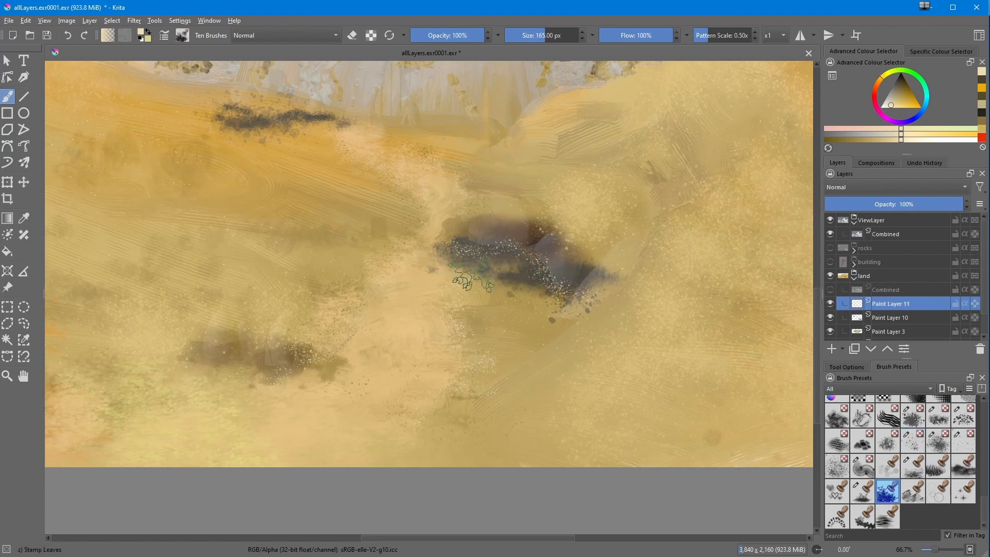
{"action": "left_click", "coordinate": [837, 466]}
{"action": "left_click_drag", "start_coordinate": [502, 288], "coordinate": [529, 290]}
{"action": "left_click_drag", "start_coordinate": [531, 295], "coordinate": [549, 301]}
{"action": "left_click_drag", "start_coordinate": [484, 362], "coordinate": [517, 358]}
{"action": "left_click_drag", "start_coordinate": [536, 353], "coordinate": [583, 360]}
{"action": "left_click_drag", "start_coordinate": [525, 354], "coordinate": [595, 341]}
{"action": "middle_click_drag", "start_coordinate": [587, 336], "coordinate": [540, 333]}
{"action": "left_click_drag", "start_coordinate": [239, 368], "coordinate": [263, 368]}
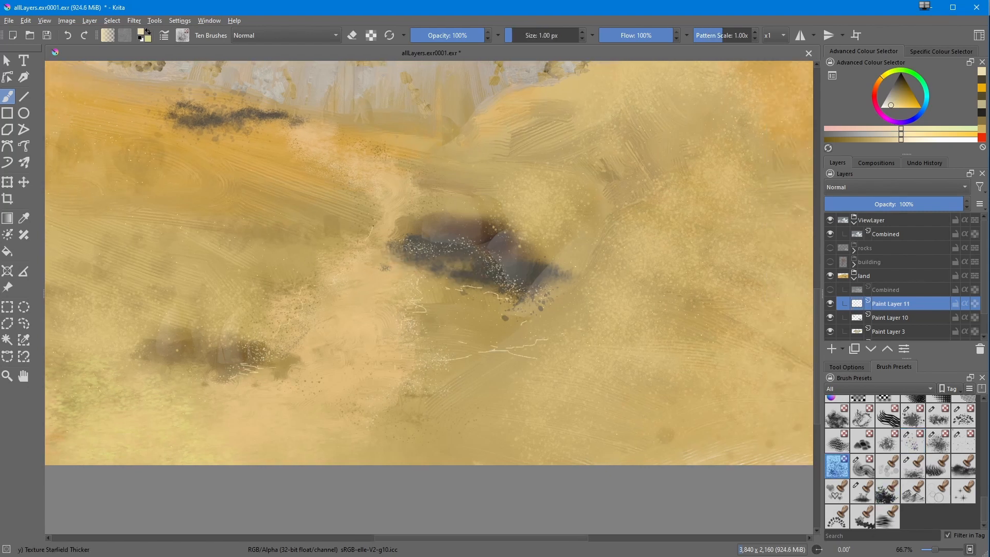
- Choose the Blender Rake brush preset and make the rocks and building groups visible again
{"action": "scroll", "coordinate": [871, 479], "scroll_direction": "up", "scroll_amount": 3}
{"action": "left_click", "coordinate": [939, 466]}
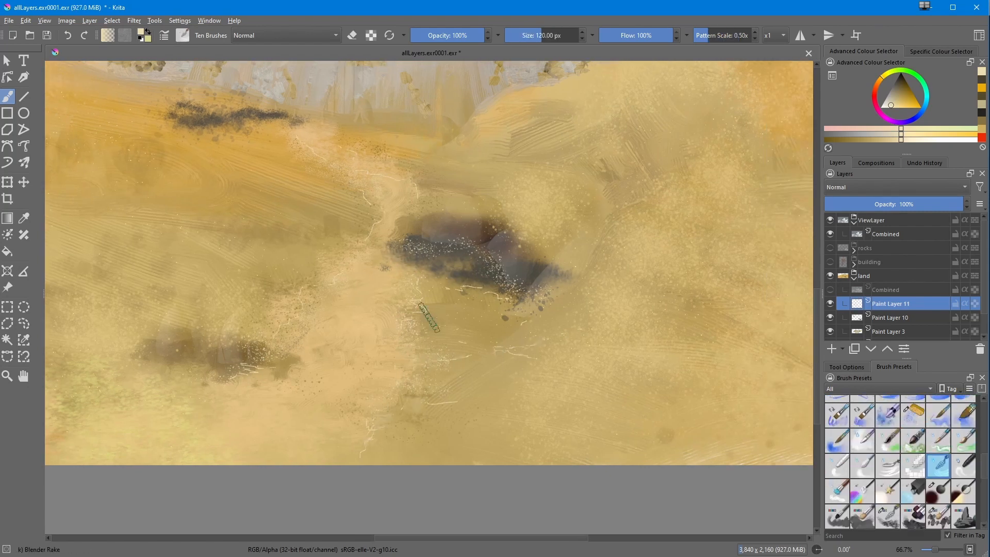
{"action": "left_click", "coordinate": [830, 248]}
{"action": "left_click", "coordinate": [830, 262]}
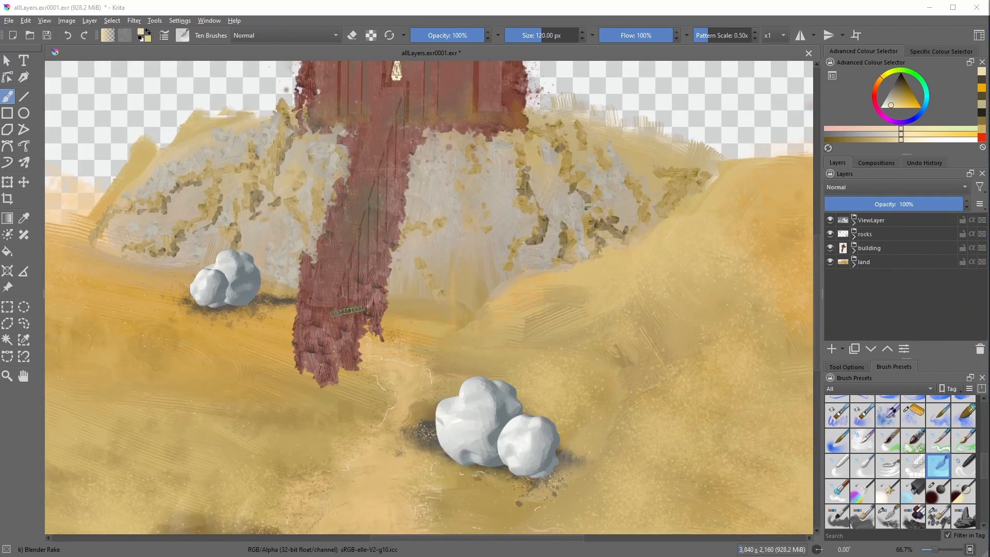
- Expand the building group, hide the ViewLayer group, and review the whole painted landscape
{"action": "middle_click_drag", "start_coordinate": [347, 311], "coordinate": [349, 344]}
{"action": "key", "text": "minus"}
{"action": "key", "text": "minus"}
{"action": "middle_click_drag", "start_coordinate": [360, 398], "coordinate": [424, 402]}
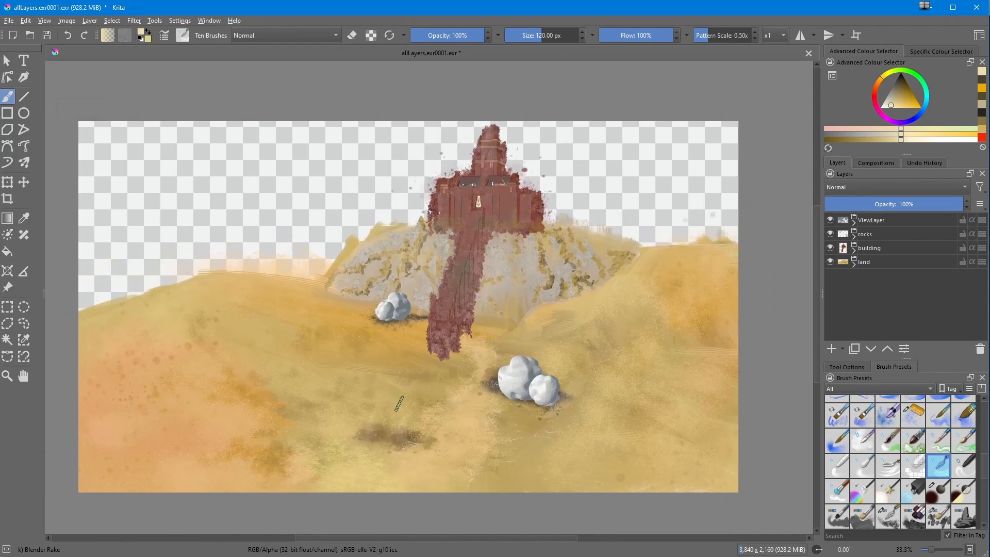
{"action": "left_click", "coordinate": [853, 253]}
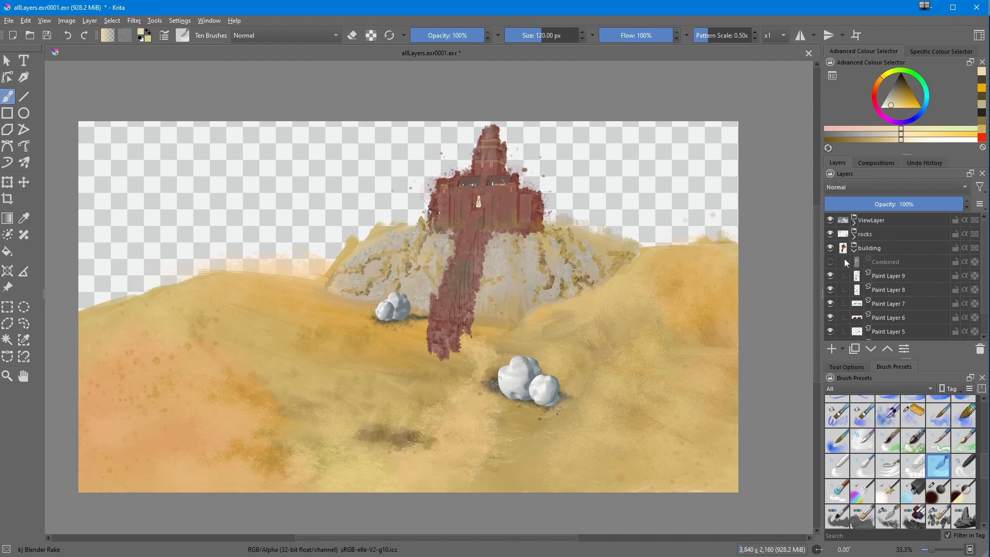
{"action": "left_click", "coordinate": [830, 220]}
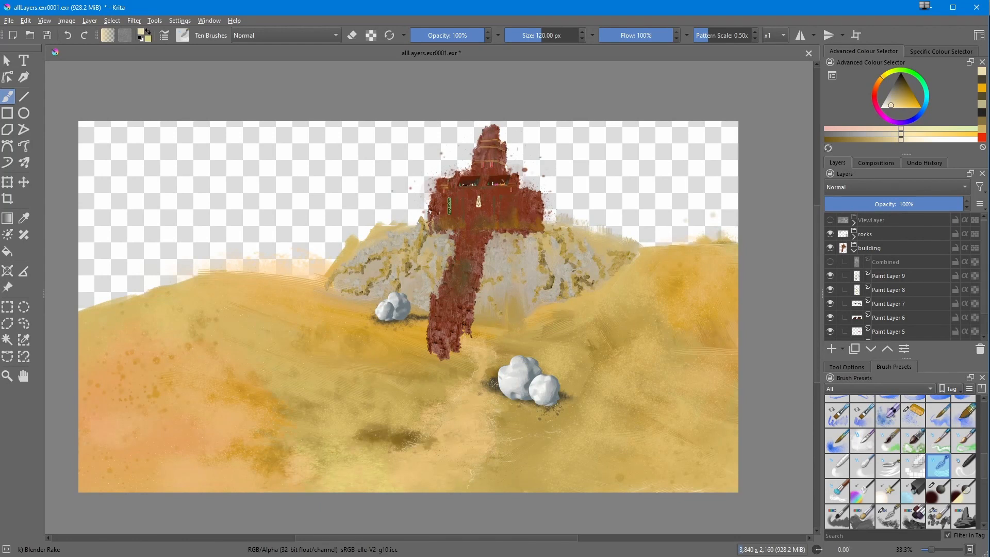
{"action": "middle_click_drag", "start_coordinate": [449, 205], "coordinate": [427, 247]}
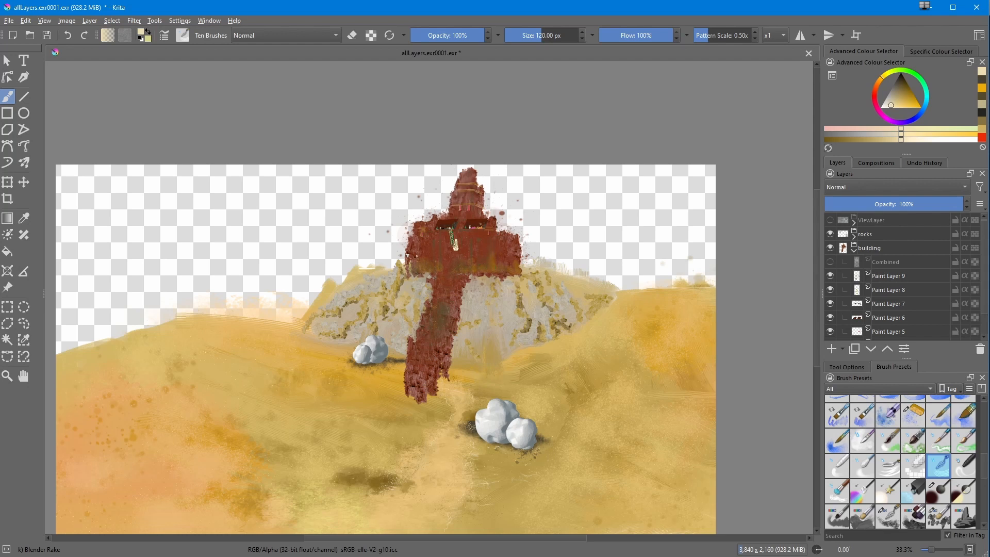
{"action": "middle_click_drag", "start_coordinate": [424, 296], "coordinate": [452, 269]}
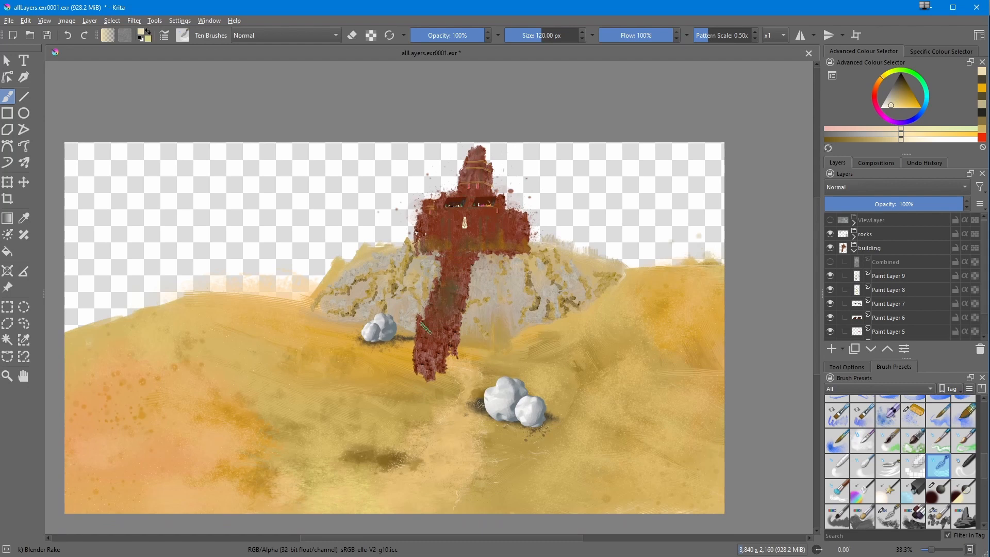
{"action": "middle_click_drag", "start_coordinate": [421, 408], "coordinate": [441, 355]}
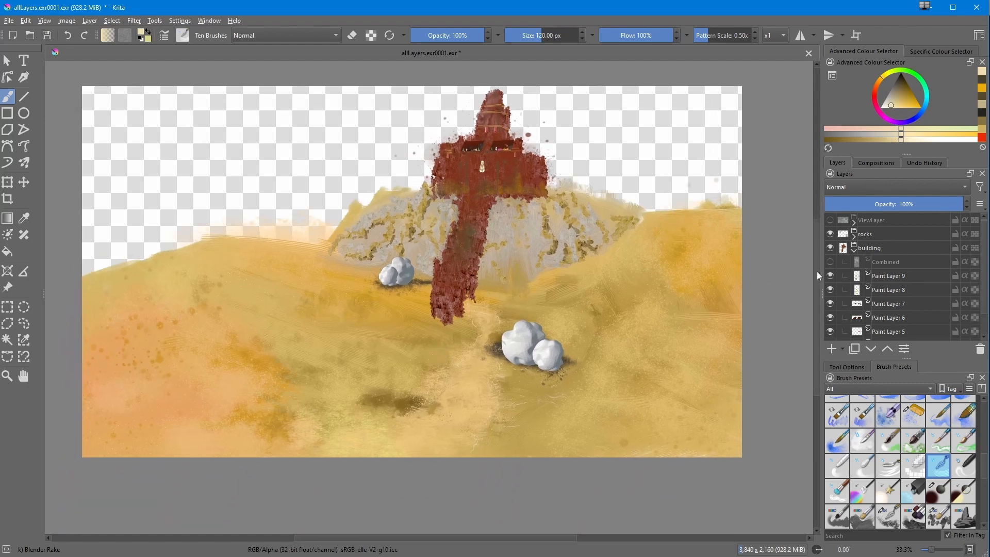
- Collapse the building group and hide the rocks group, leaving only the building and land groups visible
{"action": "left_click", "coordinate": [855, 249]}
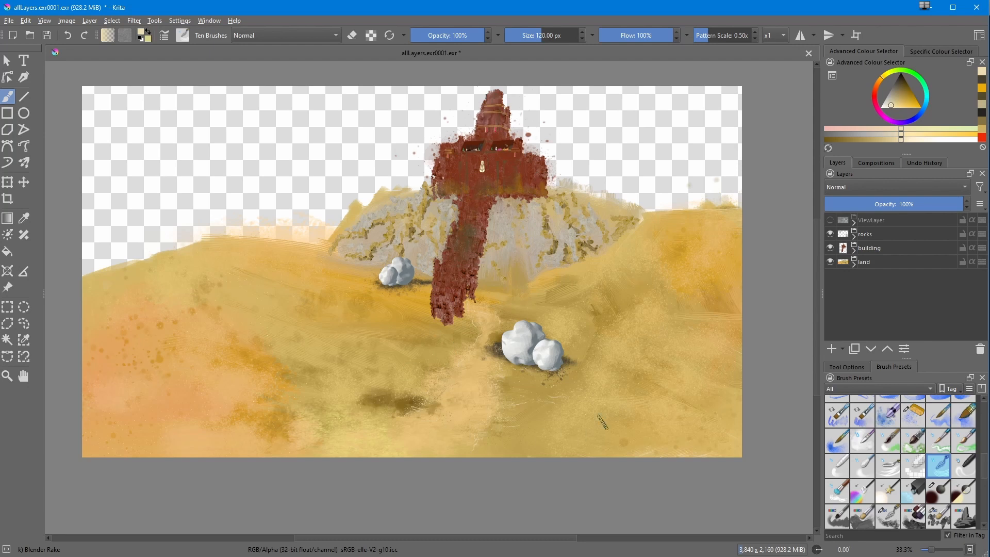
{"action": "left_click", "coordinate": [830, 234]}
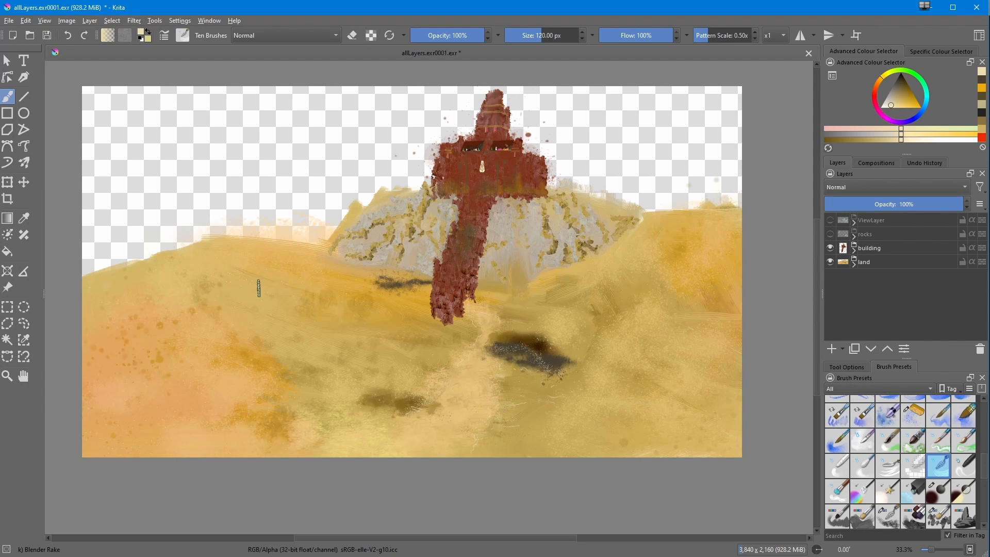
{"action": "left_click", "coordinate": [830, 248]}
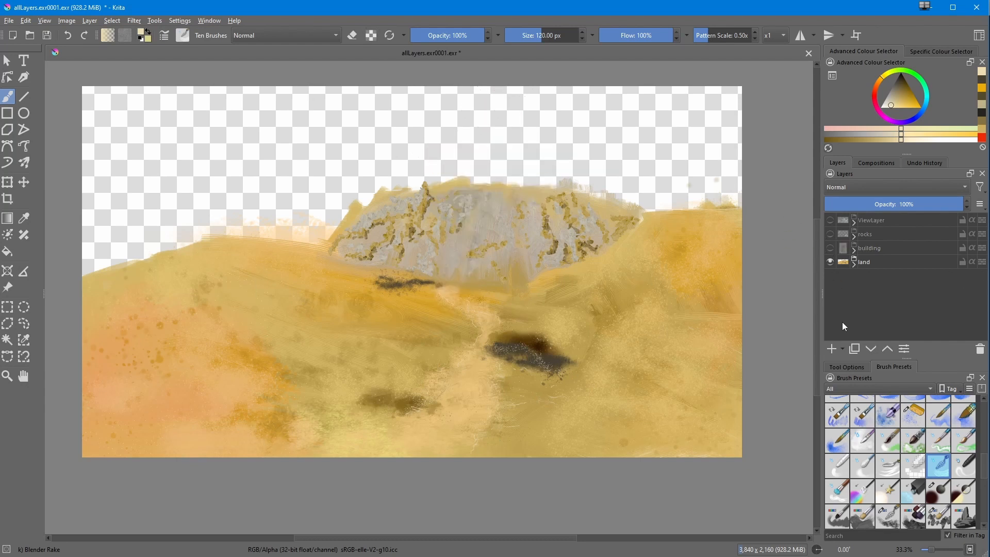
{"action": "left_click", "coordinate": [830, 248]}
{"action": "left_click", "coordinate": [830, 262]}
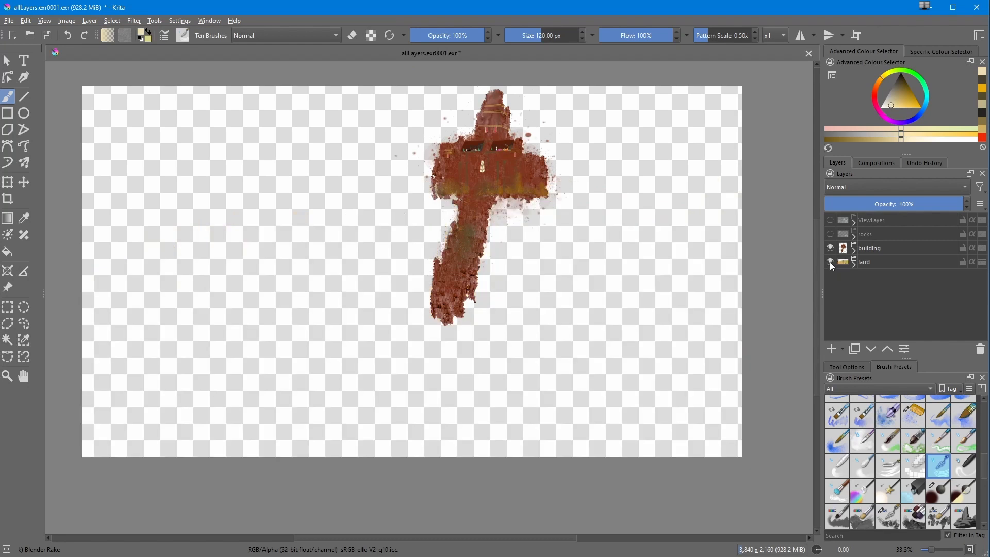
{"action": "left_click", "coordinate": [829, 233]}
{"action": "left_click", "coordinate": [829, 233]}
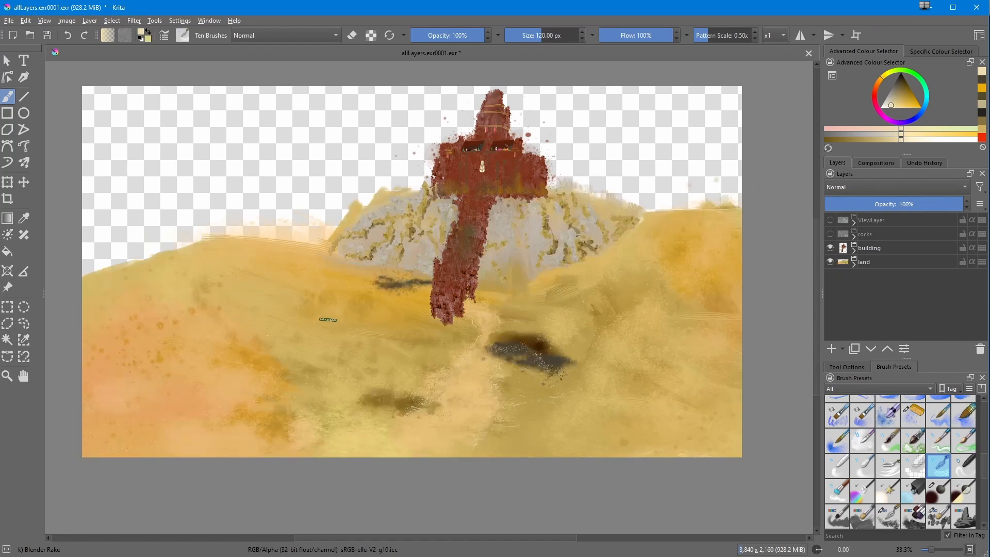
- Save the painting in the images folder as a Krita document (*.kra) named landscapeNcitadel
{"action": "left_click", "coordinate": [8, 21]}
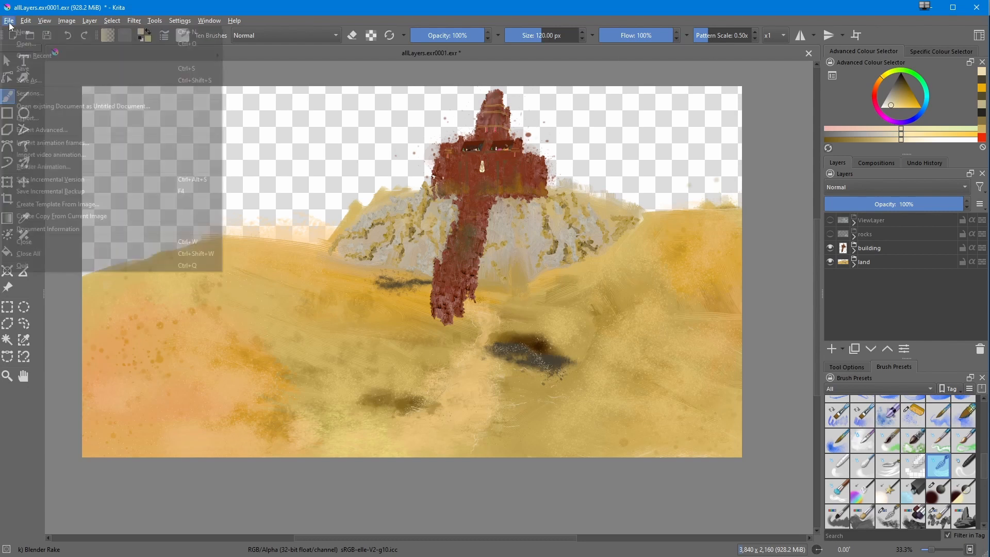
{"action": "left_click", "coordinate": [18, 82]}
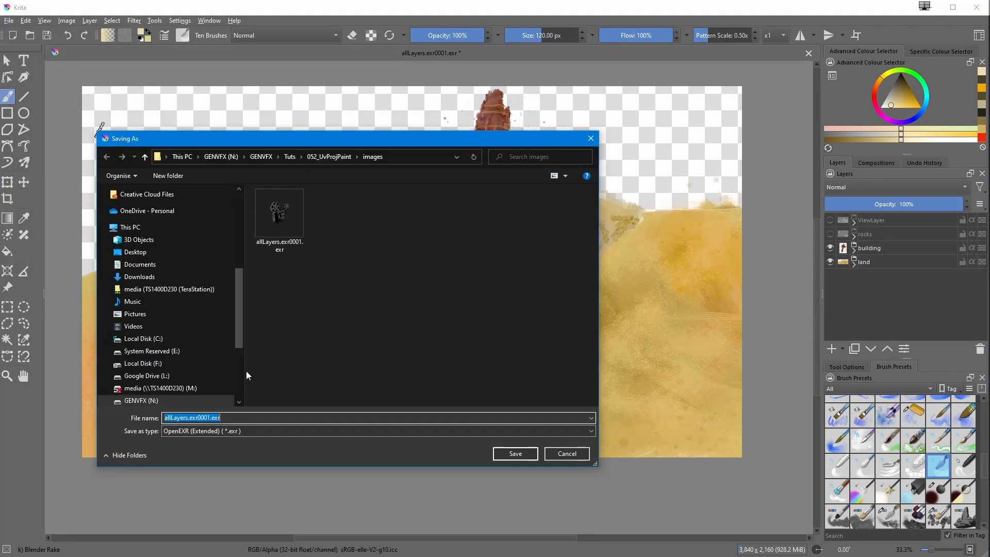
{"action": "left_click", "coordinate": [217, 431]}
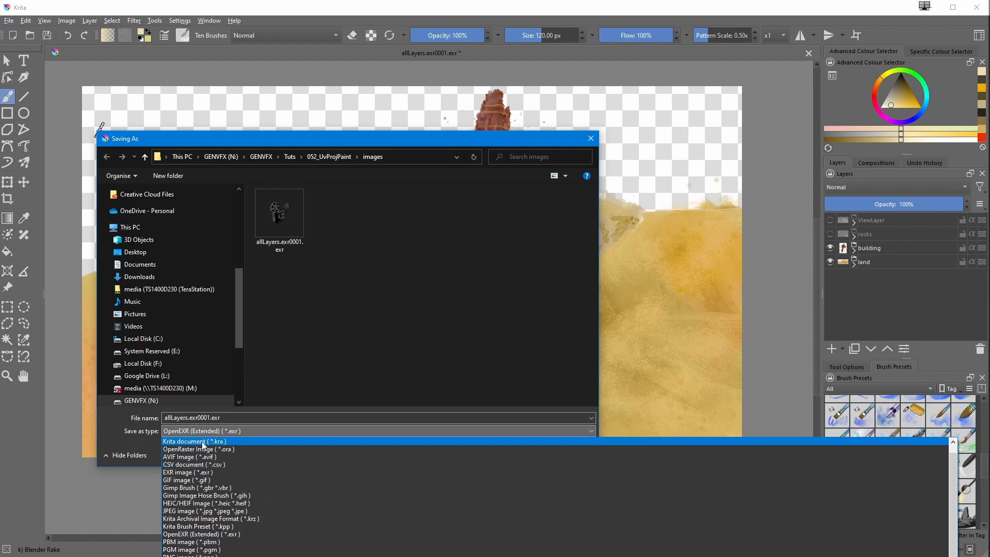
{"action": "left_click", "coordinate": [203, 442]}
{"action": "double_click", "coordinate": [218, 418]}
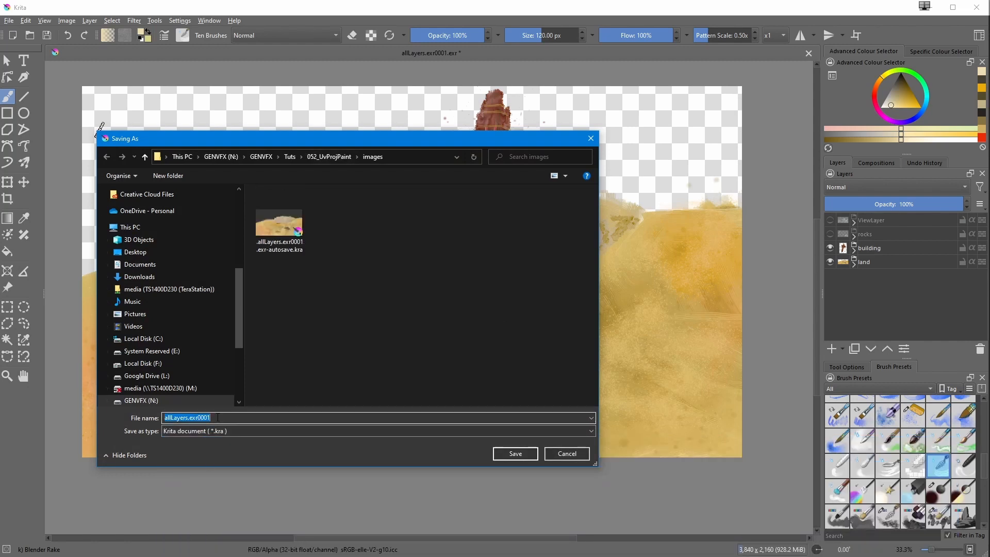
{"action": "type", "text": "landscapeNcitadel"}
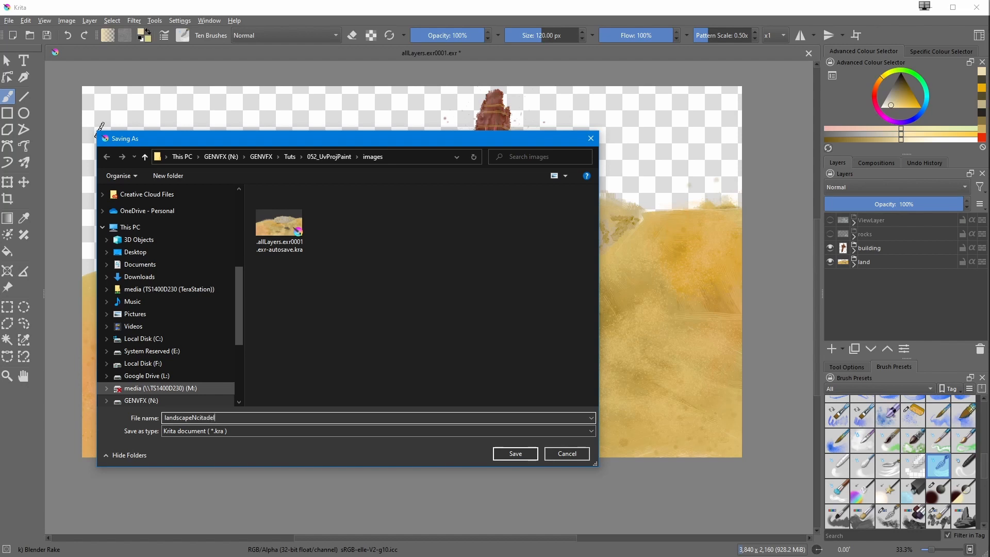
{"action": "key", "text": "Return"}
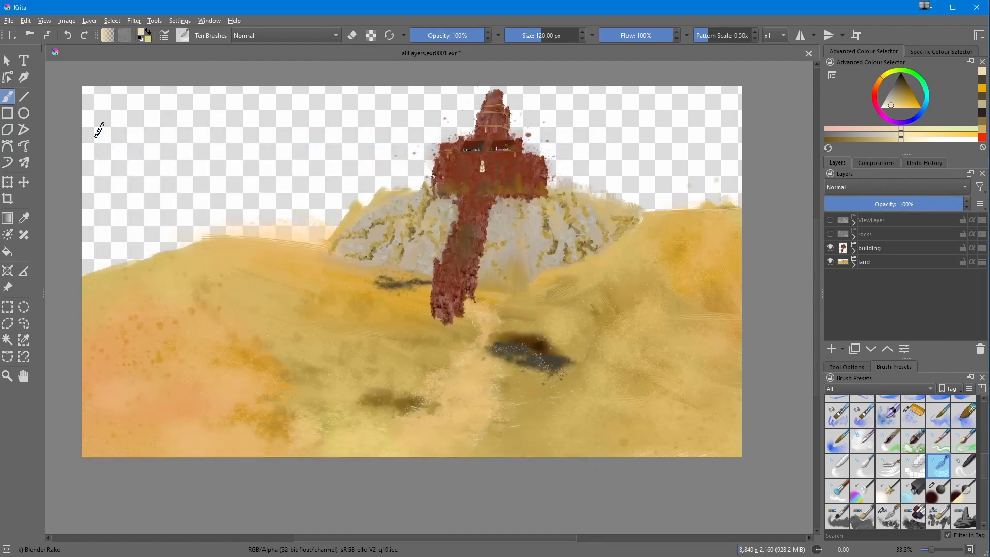
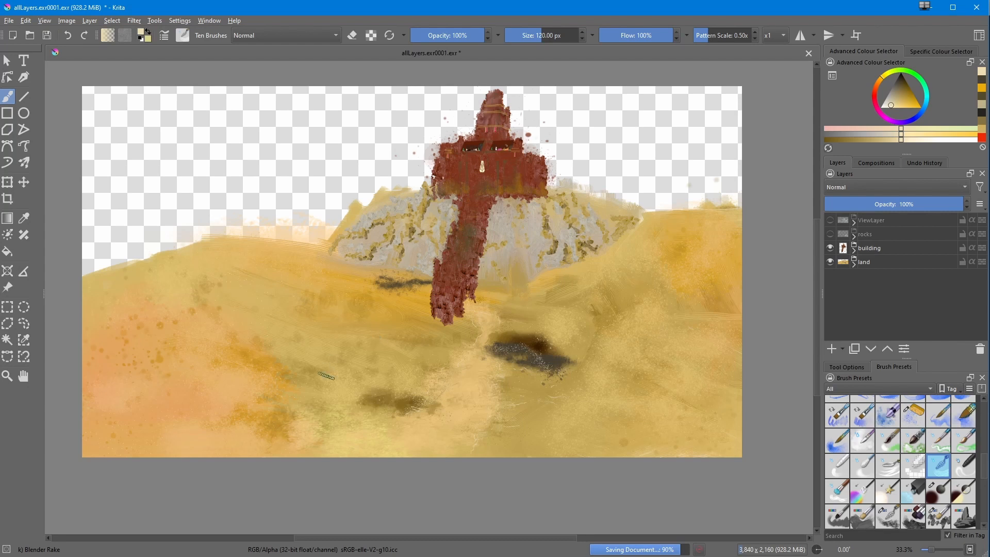
{"action": "left_click", "coordinate": [9, 21]}
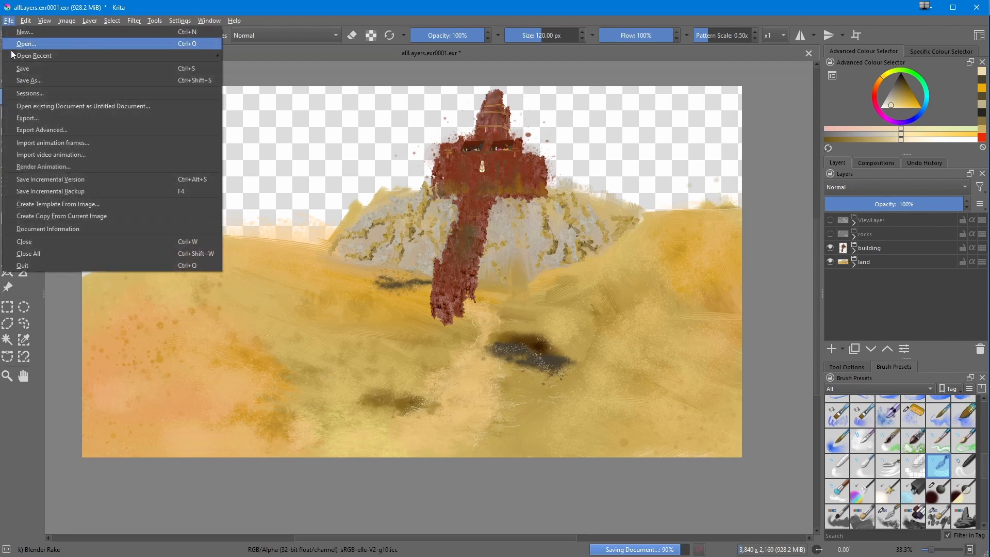
{"action": "left_click", "coordinate": [20, 131]}
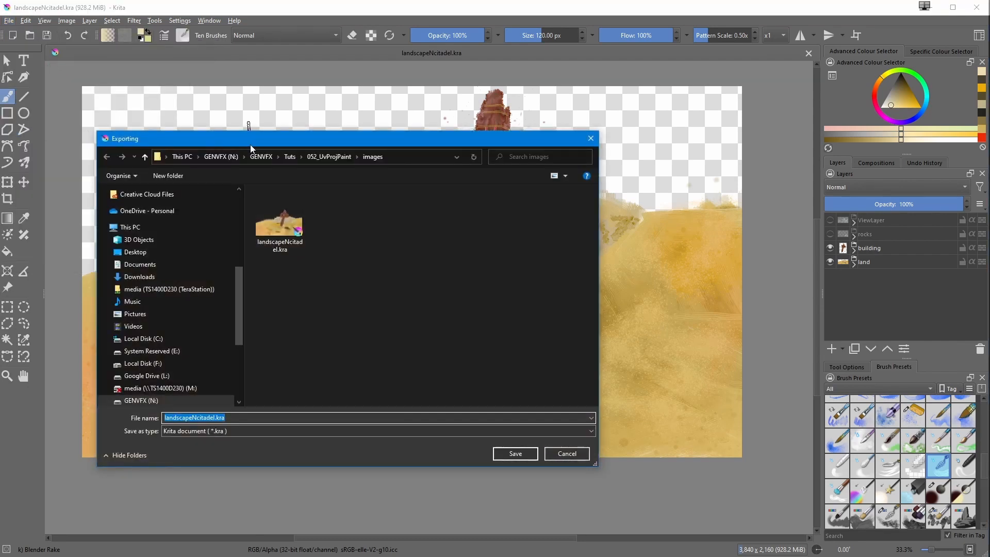
{"action": "left_click", "coordinate": [231, 417]}
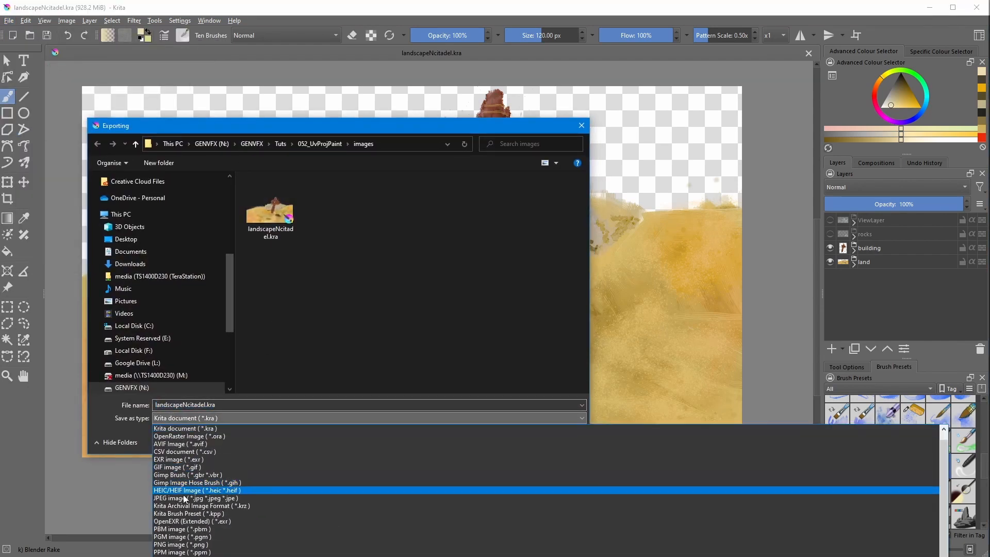
{"action": "left_click", "coordinate": [198, 545]}
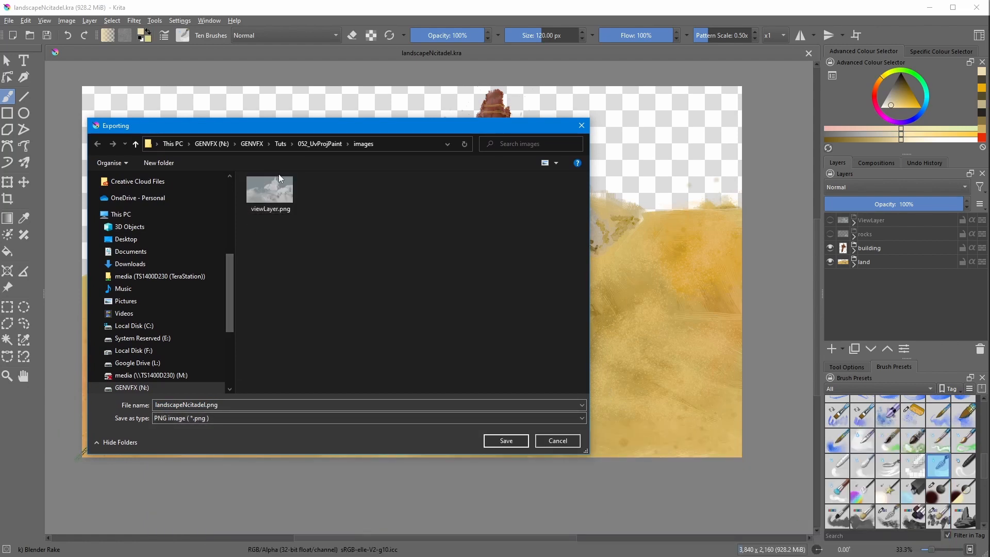
{"action": "left_click_drag", "start_coordinate": [279, 129], "coordinate": [292, 88]}
{"action": "left_click", "coordinate": [576, 399]}
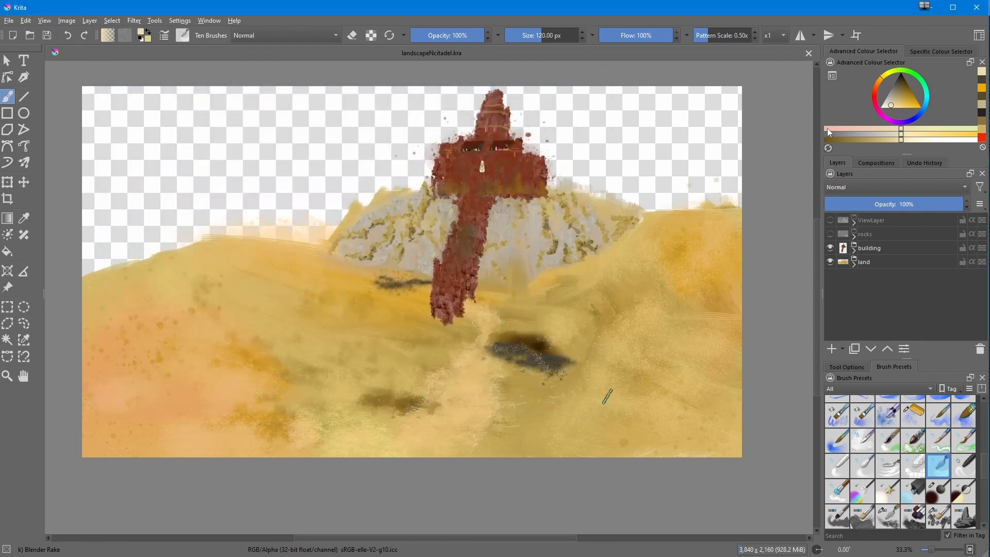
- Hide the building group so that only the land group is visible
{"action": "left_click", "coordinate": [830, 248]}
{"action": "left_click", "coordinate": [830, 248]}
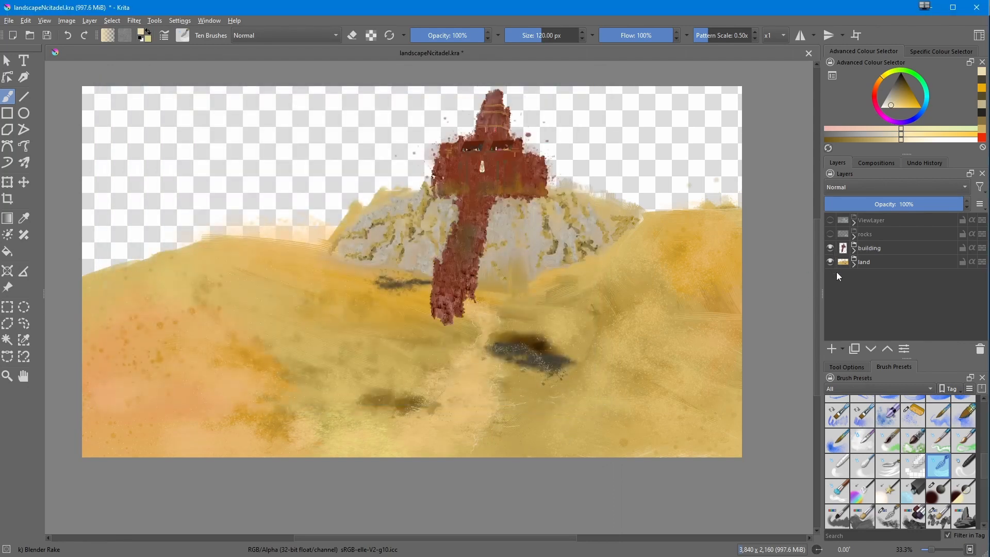
{"action": "left_click", "coordinate": [830, 248]}
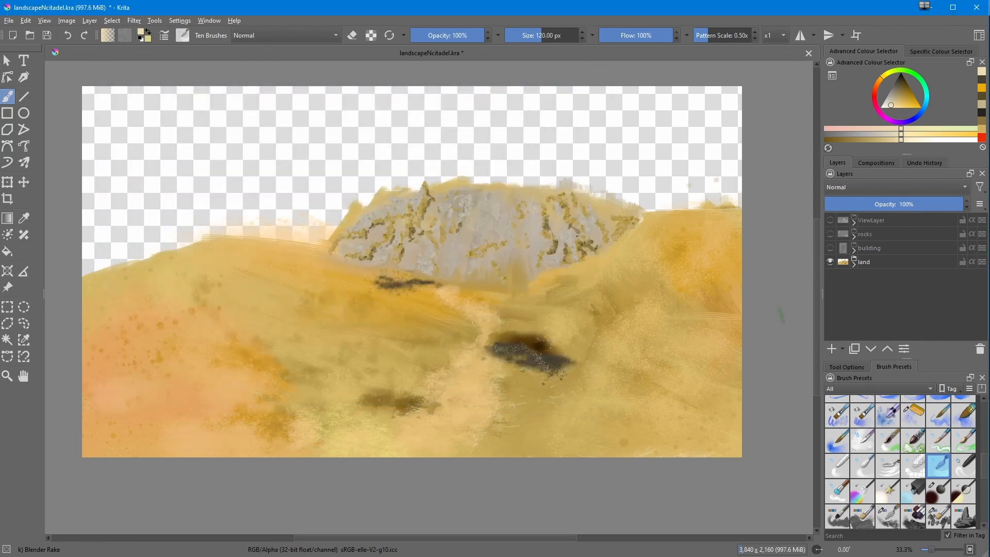
- Export the visible land painting with Export Advanced as a PNG image named landUVP, accepting the existing PNG options
{"action": "left_click", "coordinate": [9, 21]}
{"action": "left_click", "coordinate": [35, 129]}
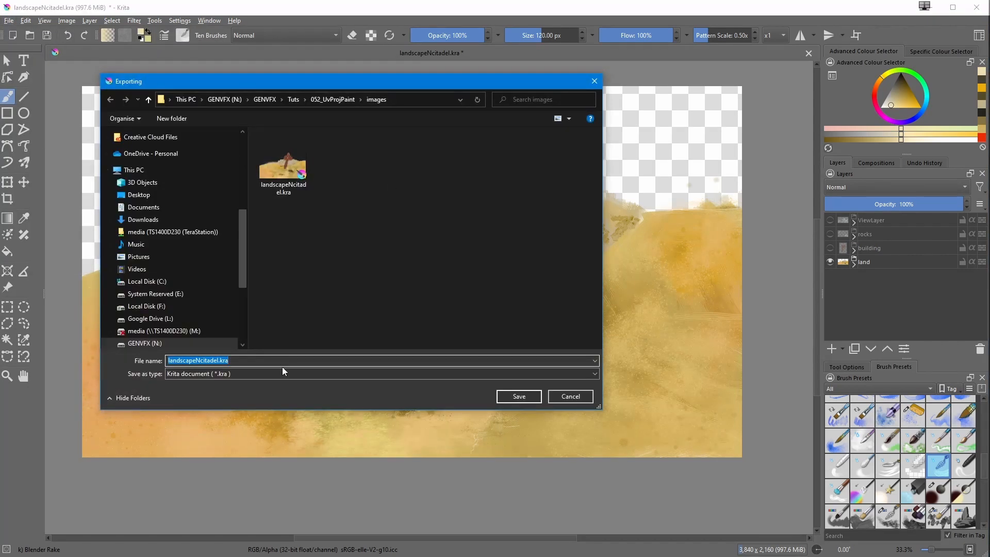
{"action": "left_click", "coordinate": [281, 376]}
{"action": "left_click", "coordinate": [199, 476]}
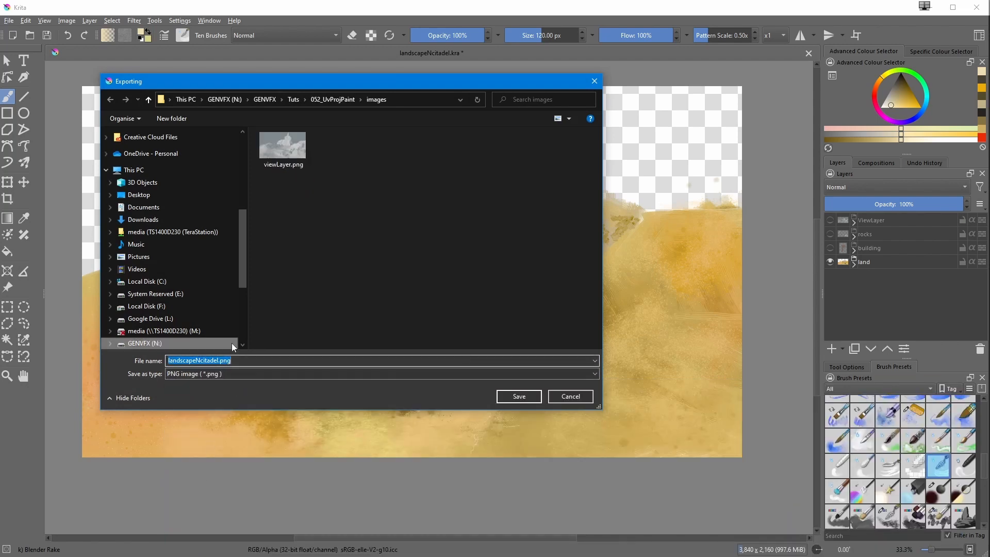
{"action": "type", "text": "land"}
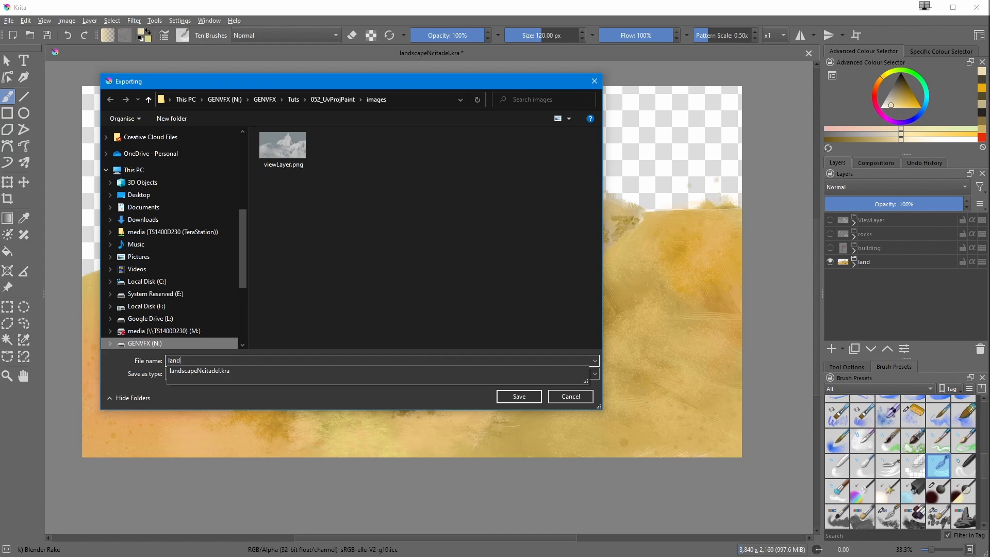
{"action": "type", "text": "UVP"}
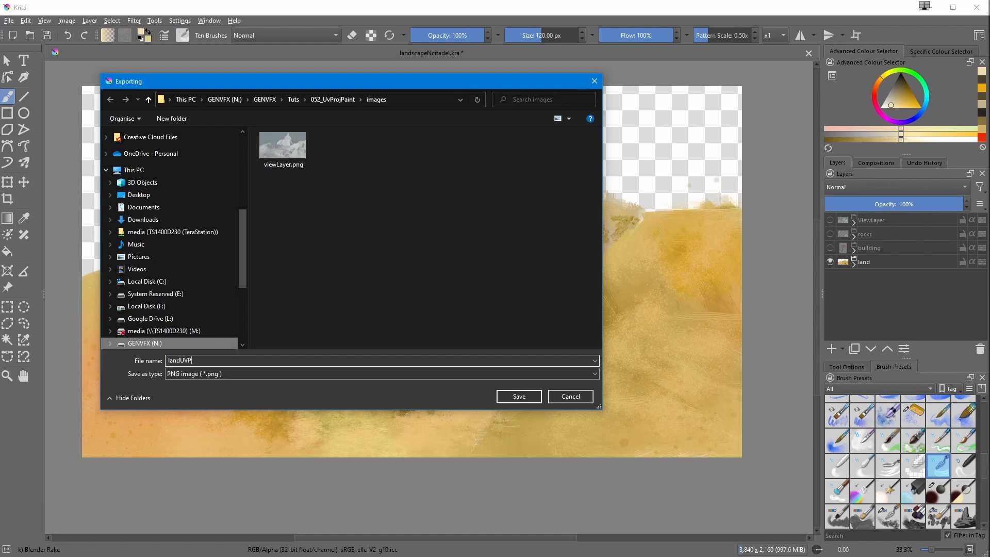
{"action": "left_click", "coordinate": [517, 396]}
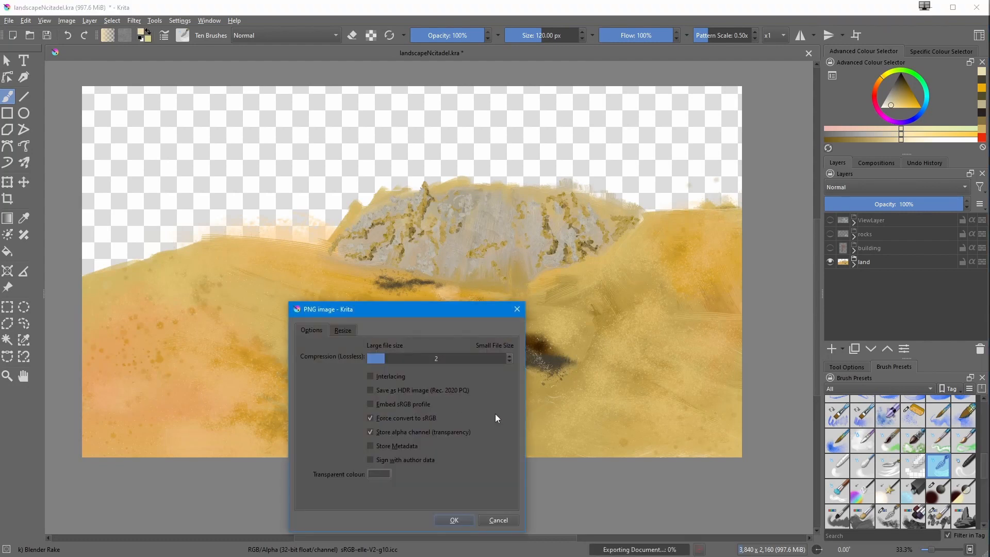
{"action": "left_click", "coordinate": [460, 520]}
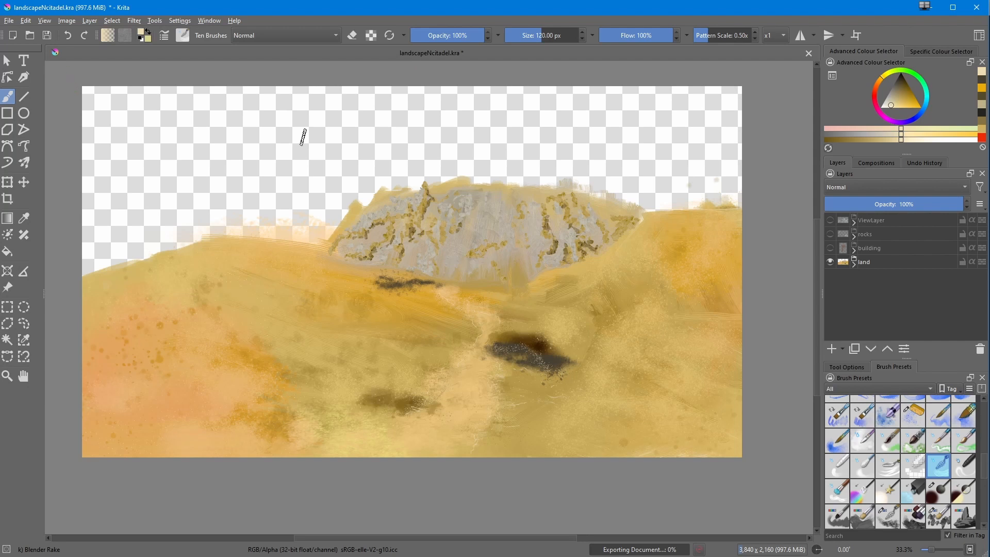
- Show the building group instead of land and export it with Export Advanced as a PNG image named citadelUVP.png
{"action": "left_click", "coordinate": [830, 249]}
{"action": "left_click", "coordinate": [829, 262]}
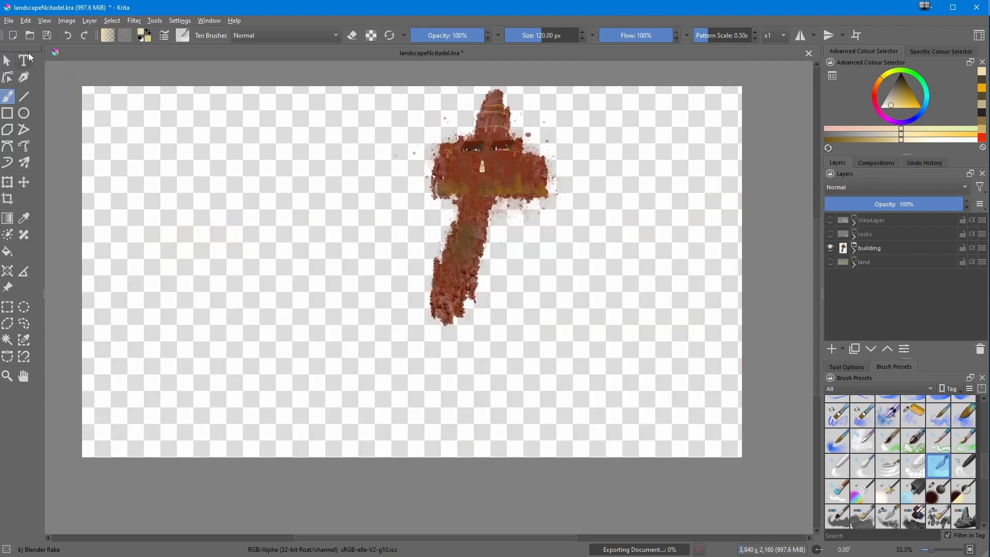
{"action": "left_click", "coordinate": [9, 20]}
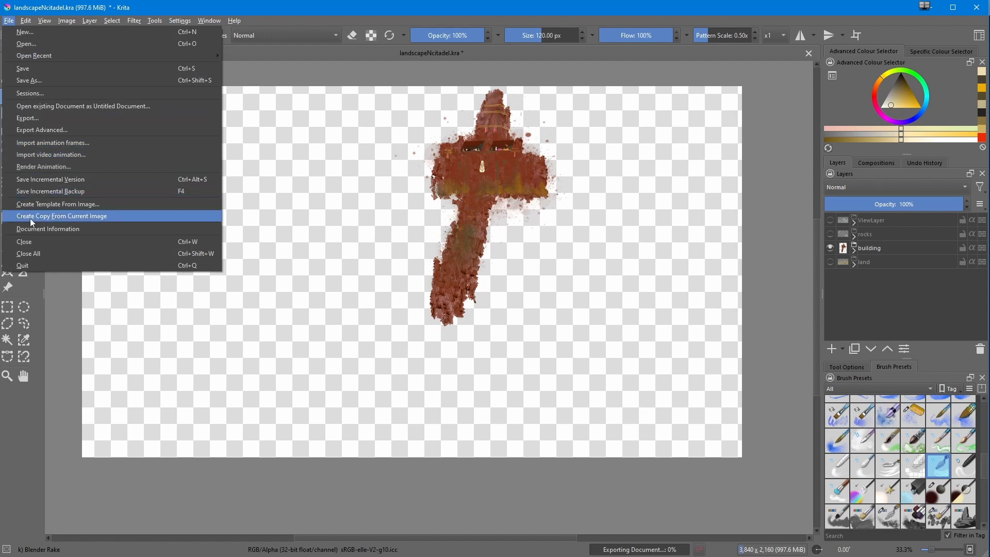
{"action": "left_click", "coordinate": [85, 132]}
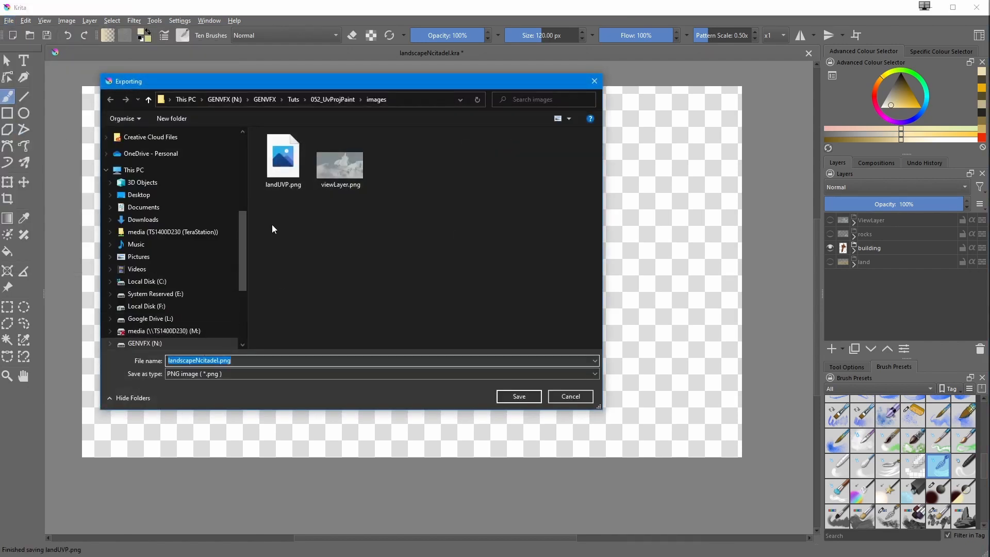
{"action": "left_click", "coordinate": [278, 165]}
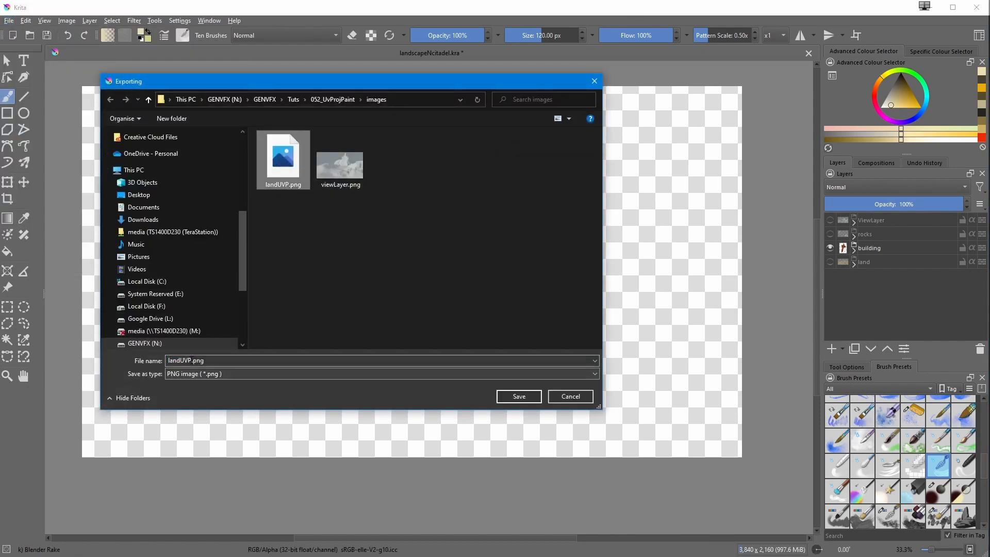
{"action": "double_click", "coordinate": [183, 360]}
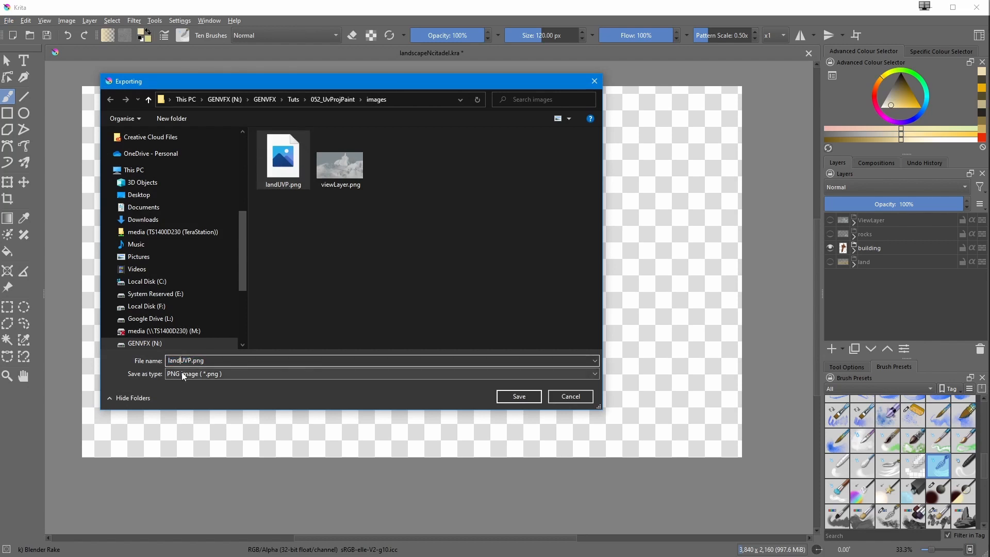
{"action": "key", "text": "BackSpace"}
{"action": "key", "text": "BackSpace"}
{"action": "key", "text": "BackSpace"}
{"action": "key", "text": "BackSpace"}
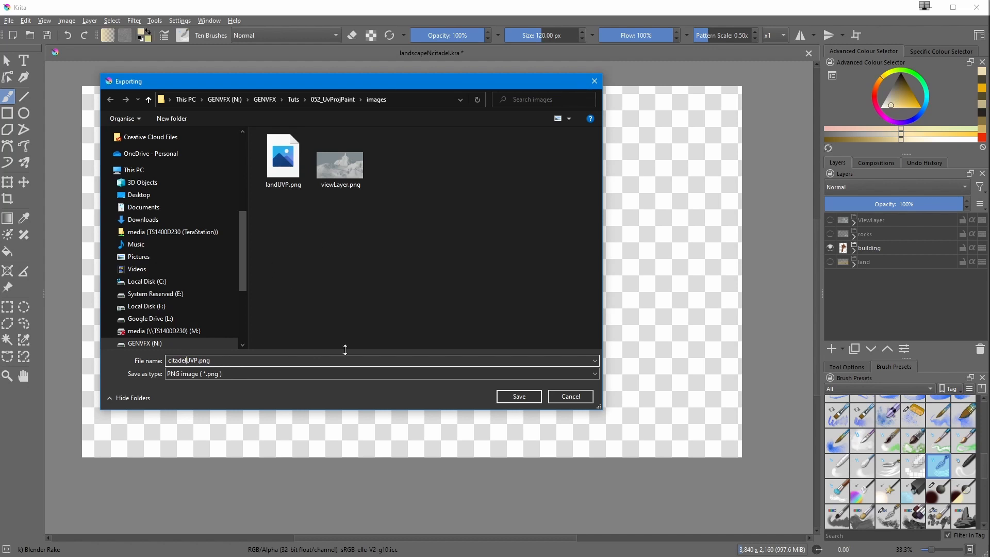
{"action": "key", "text": "Return"}
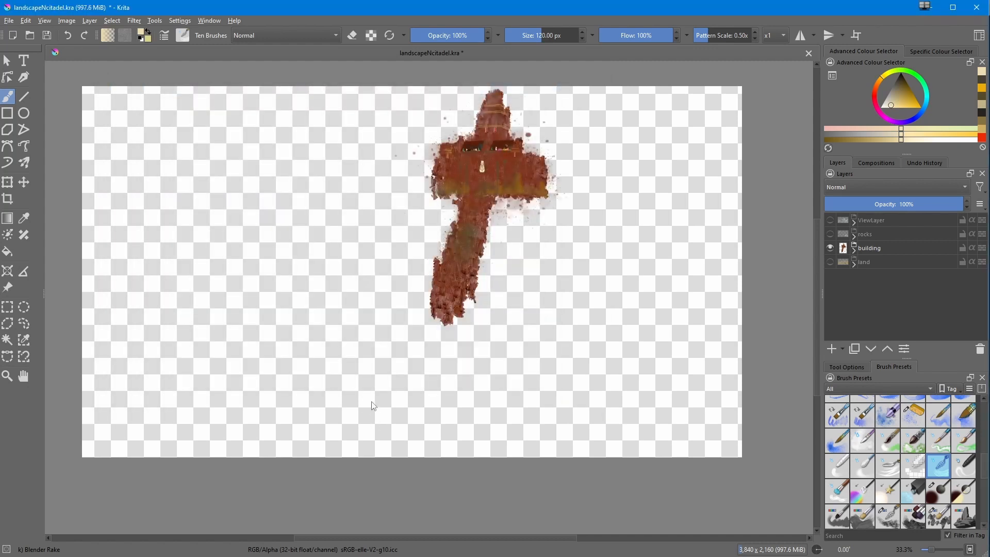
- Switch to Blender and bring the whole render result image into view
{"action": "left_click", "coordinate": [936, 10]}
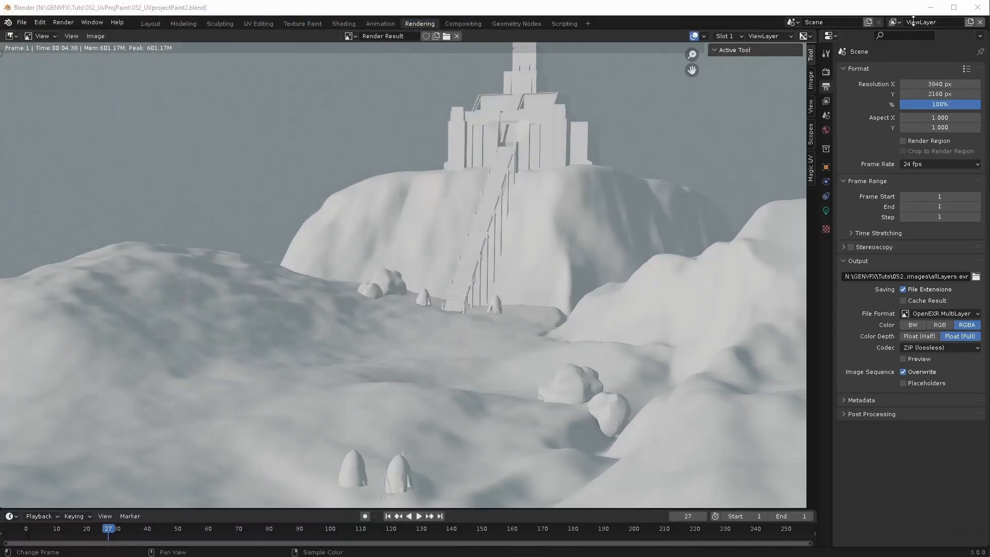
{"action": "left_click", "coordinate": [349, 409]}
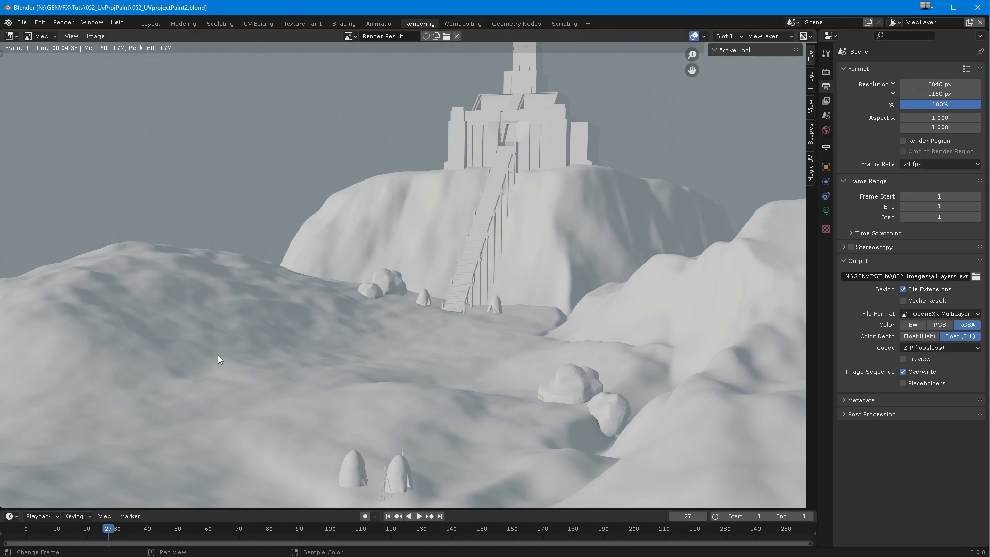
{"action": "middle_click_drag", "start_coordinate": [253, 335], "coordinate": [250, 393], "text": "ctrl"}
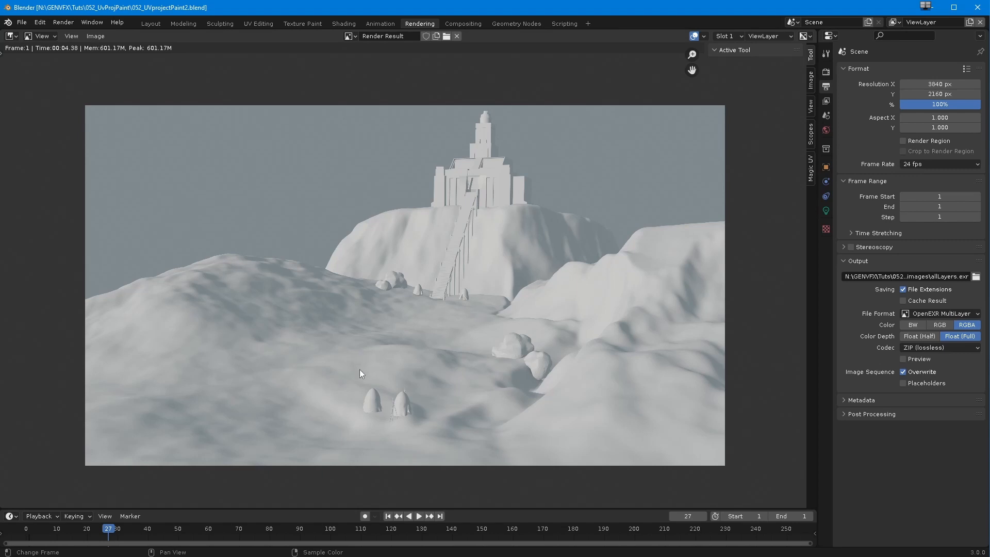
- Switch to the Shading workspace and show the 3D viewport's view and view lock settings
{"action": "middle_click_drag", "start_coordinate": [376, 380], "coordinate": [379, 369], "text": "ctrl"}
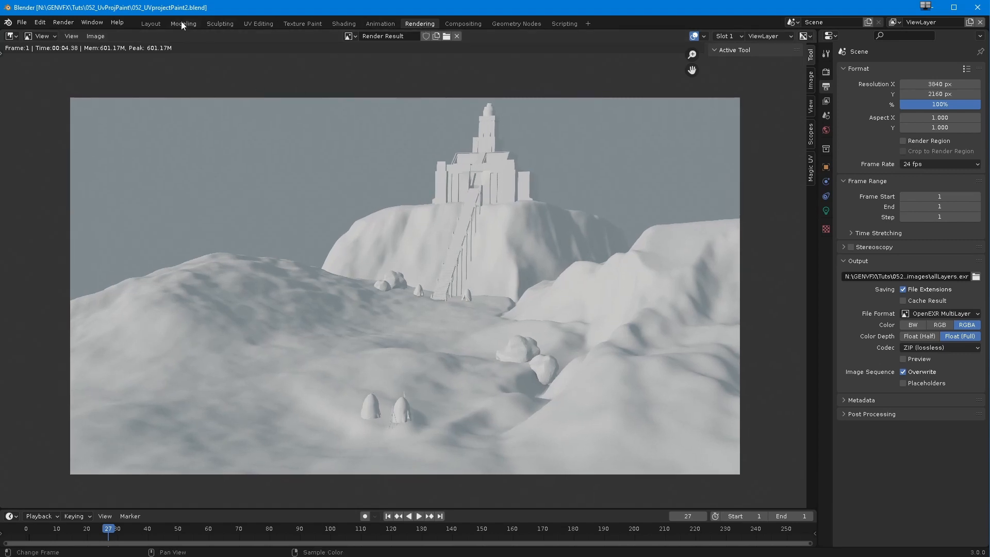
{"action": "left_click", "coordinate": [345, 24]}
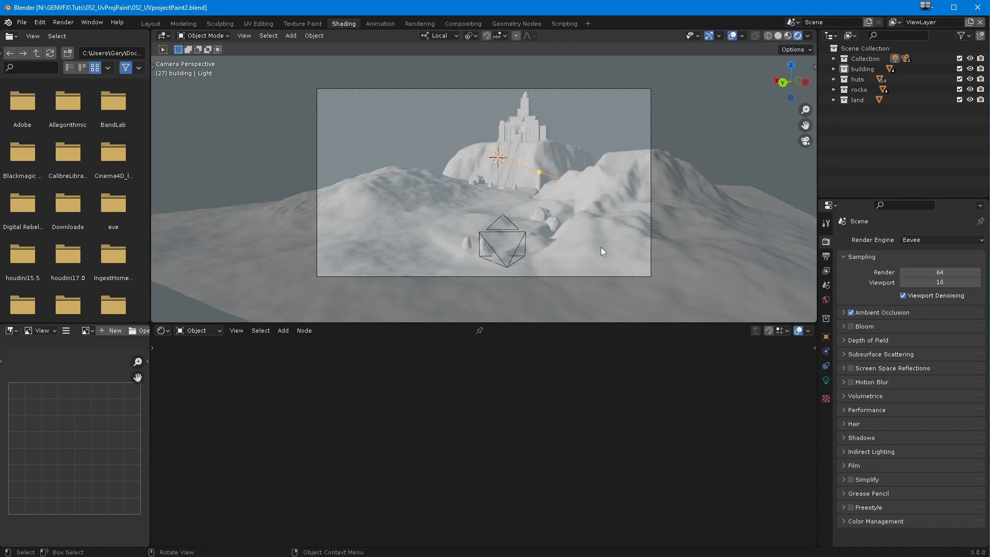
{"action": "key", "text": "n"}
{"action": "left_click", "coordinate": [810, 120]}
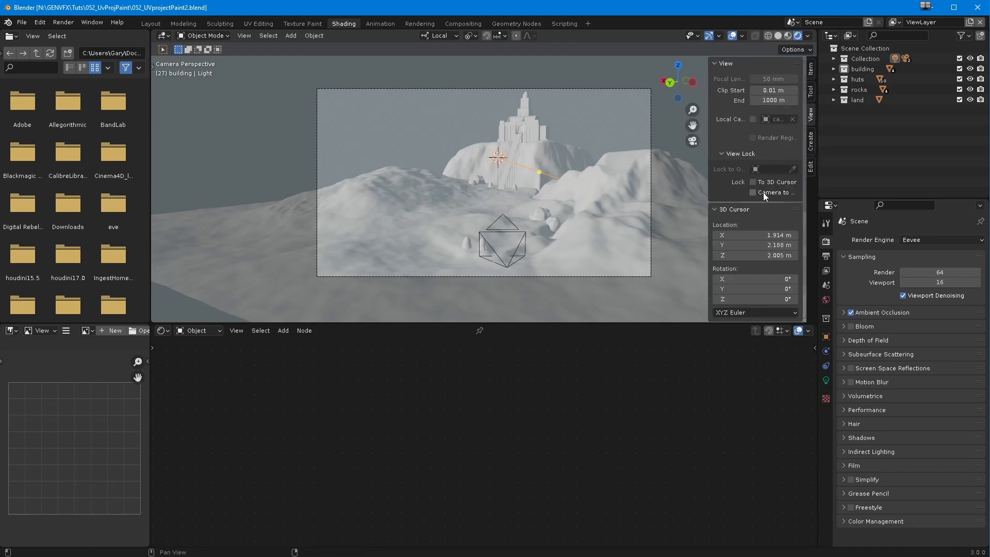
- Examine from outside the camera view how the two cameras are placed relative to the landscape
{"action": "middle_click_drag", "start_coordinate": [419, 181], "coordinate": [350, 220]}
{"action": "left_click_drag", "start_coordinate": [618, 155], "coordinate": [660, 198]}
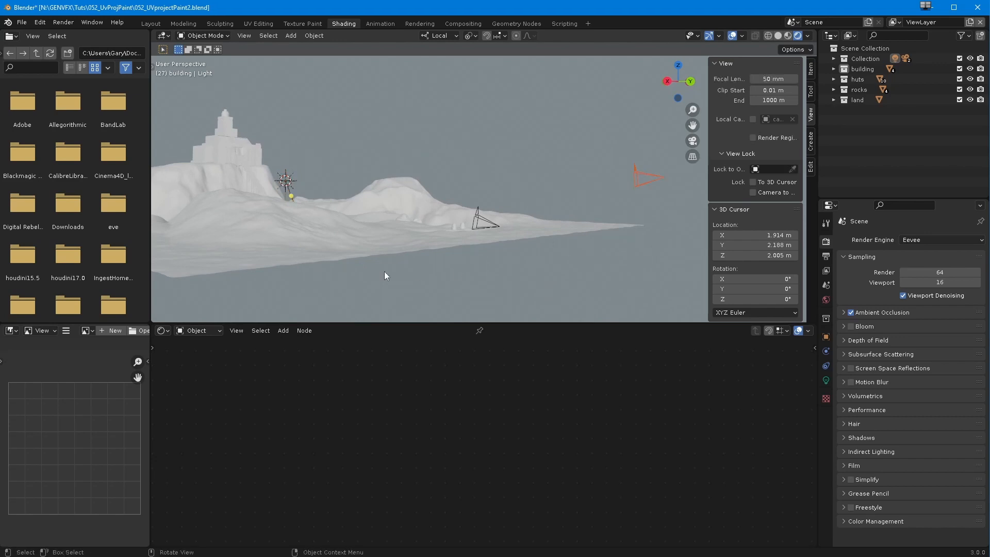
{"action": "left_click", "coordinate": [477, 222]}
{"action": "middle_click_drag", "start_coordinate": [477, 222], "coordinate": [344, 257]}
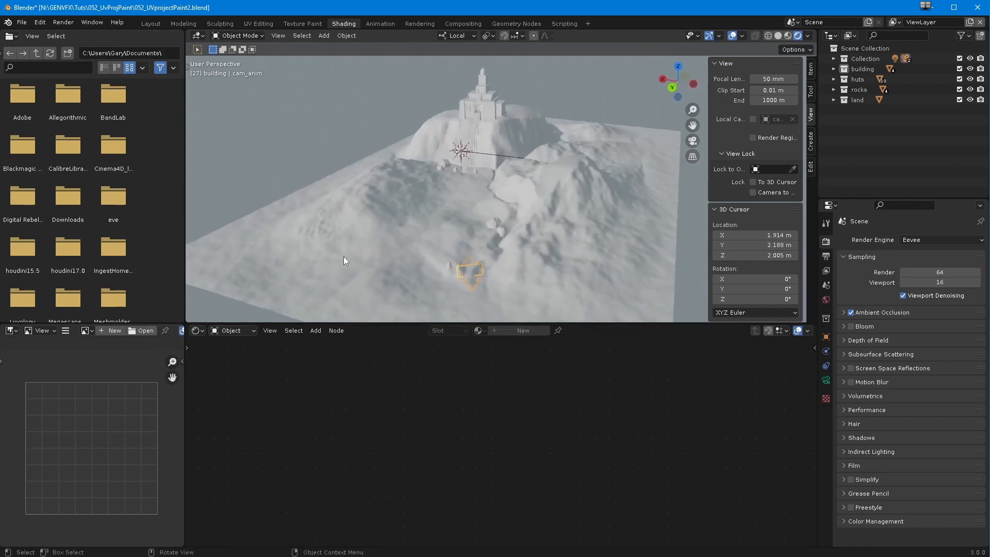
{"action": "left_click", "coordinate": [395, 234]}
{"action": "middle_click_drag", "start_coordinate": [408, 309], "coordinate": [512, 202]}
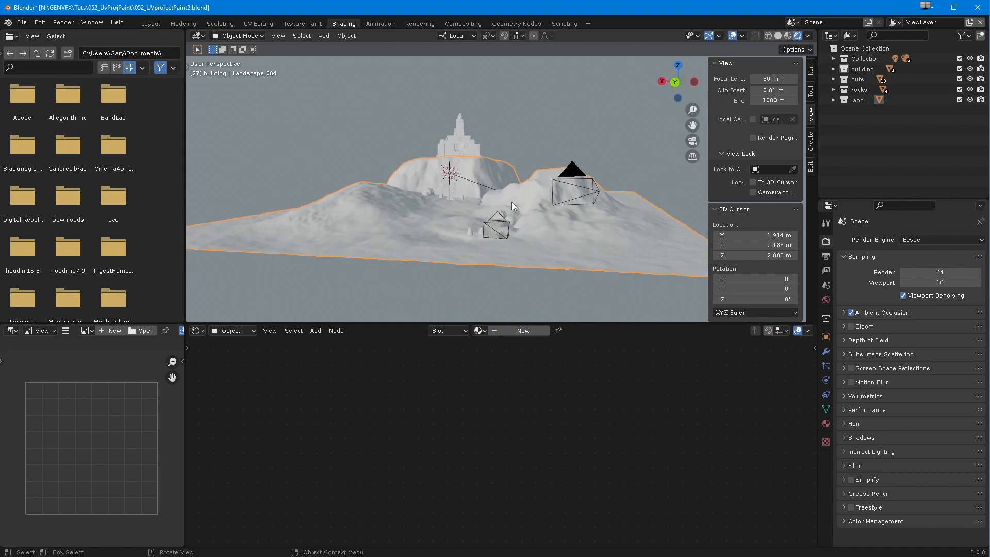
{"action": "middle_click_drag", "start_coordinate": [400, 257], "coordinate": [451, 372]}
{"action": "middle_click_drag", "start_coordinate": [387, 285], "coordinate": [312, 245]}
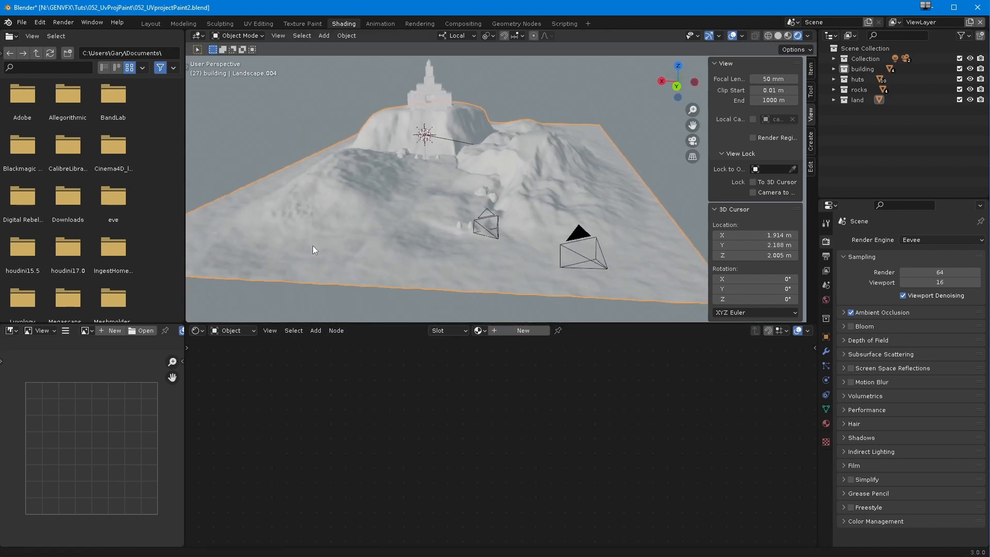
- Show the selectability toggles in the outliner and make the cam_paint camera unselectable
{"action": "left_click", "coordinate": [561, 251]}
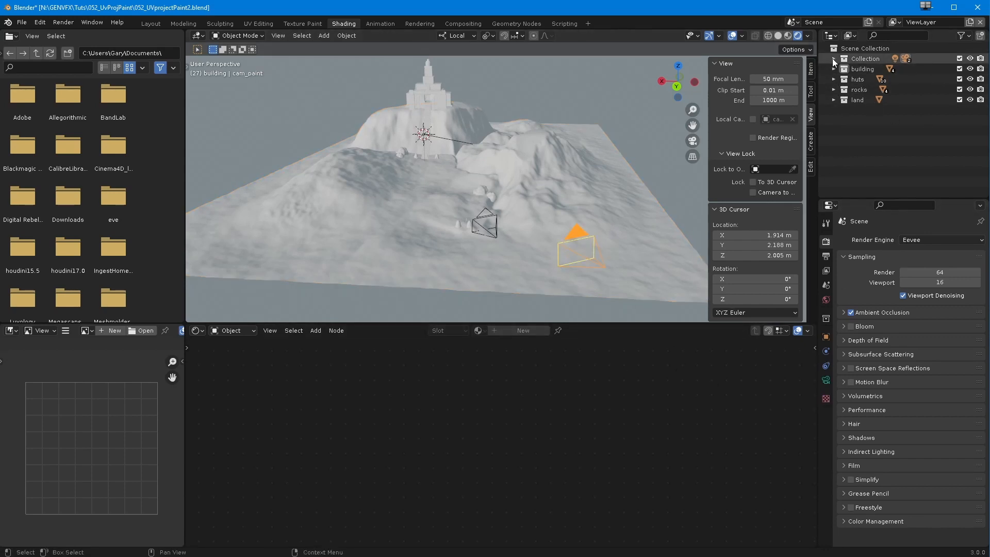
{"action": "left_click", "coordinate": [834, 59]}
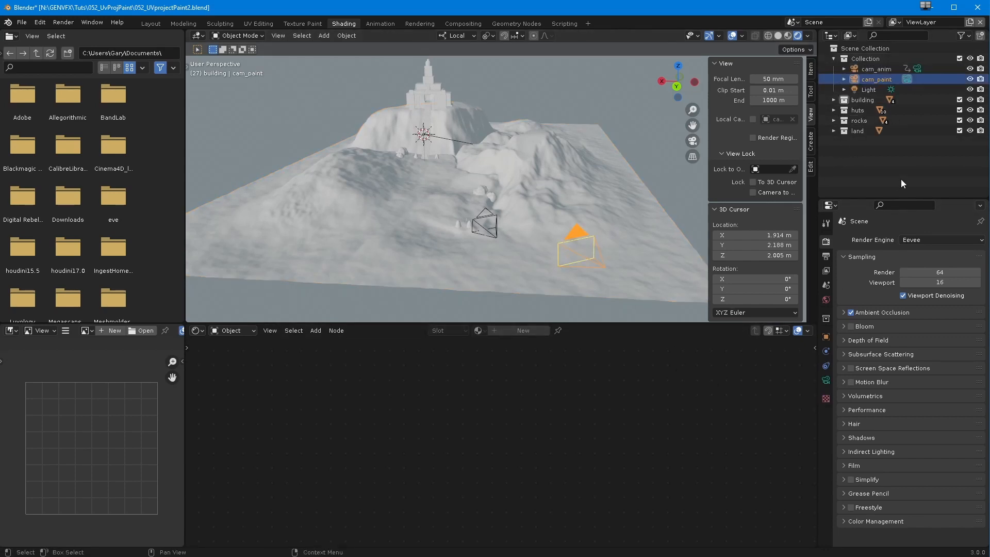
{"action": "left_click", "coordinate": [963, 36]}
{"action": "left_click", "coordinate": [893, 70]}
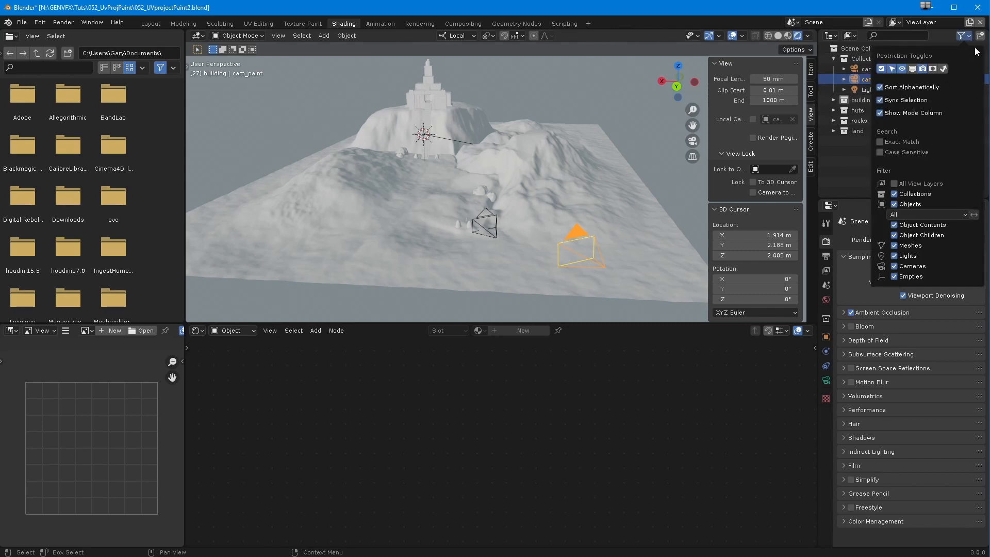
{"action": "left_click", "coordinate": [960, 79]}
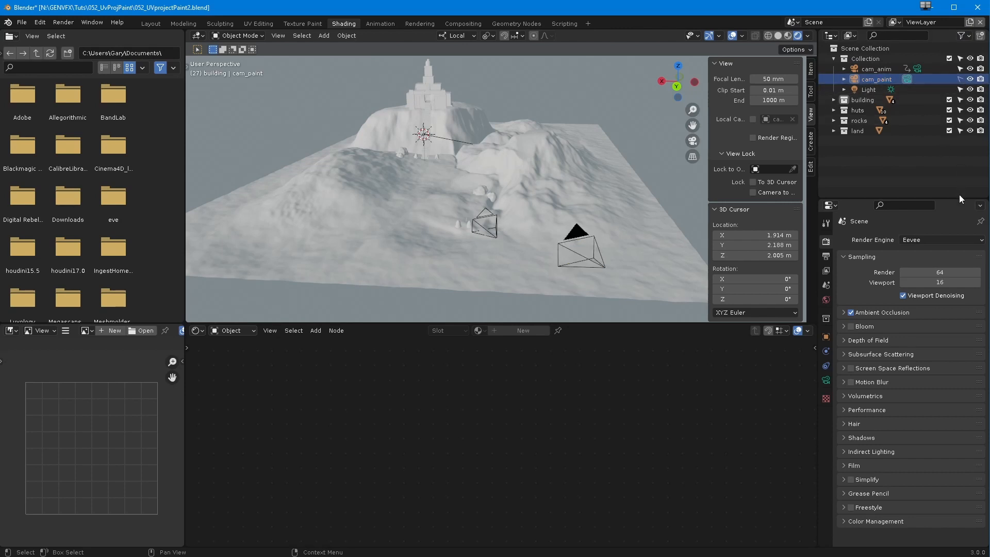
- Create a new material for the landscape mesh and place an Image Texture node beside the Principled BSDF
{"action": "left_click", "coordinate": [607, 273]}
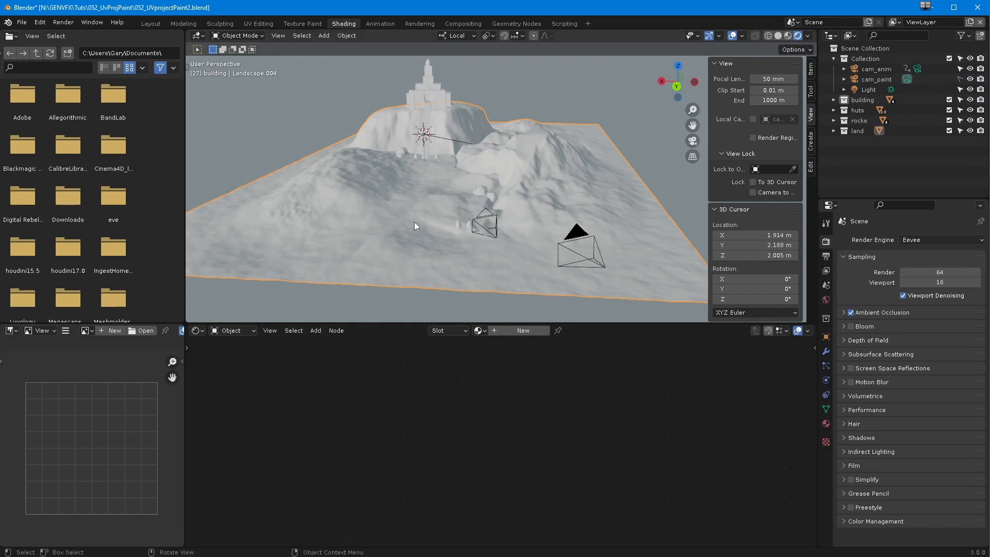
{"action": "left_click", "coordinate": [493, 332]}
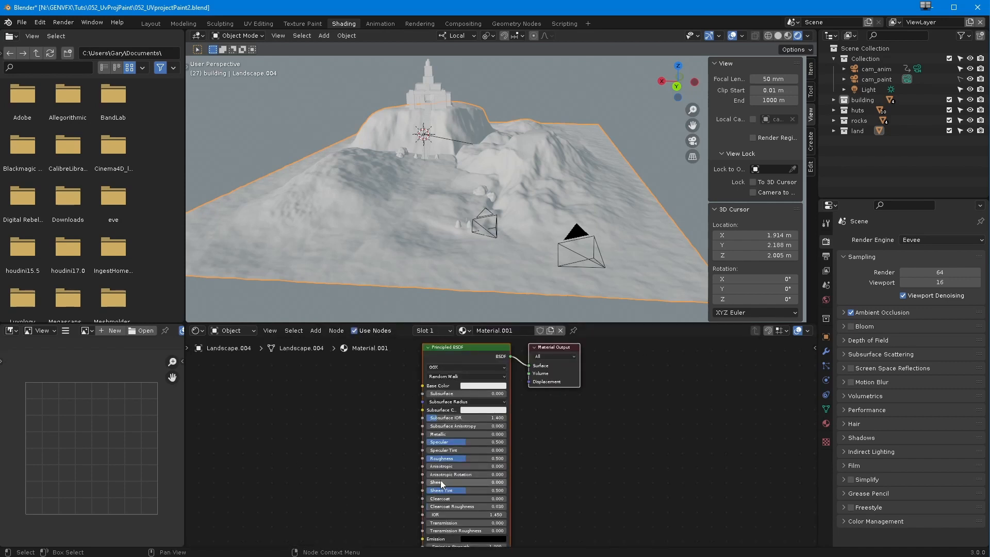
{"action": "scroll", "coordinate": [390, 457], "scroll_direction": "up", "scroll_amount": 3}
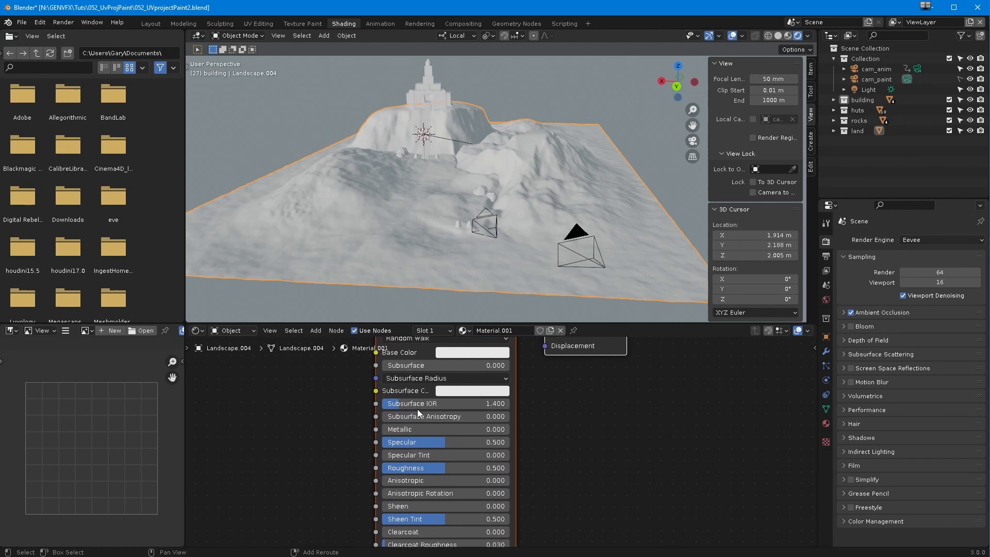
{"action": "scroll", "coordinate": [404, 443], "scroll_direction": "down", "scroll_amount": 1}
{"action": "left_click", "coordinate": [311, 331]}
{"action": "mouse_move", "coordinate": [340, 388]}
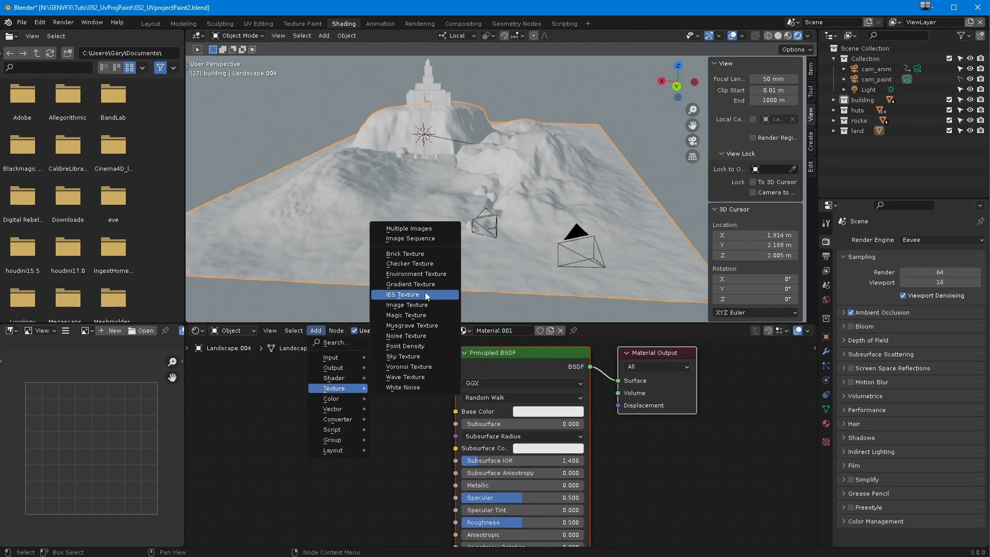
{"action": "left_click", "coordinate": [407, 305]}
{"action": "left_click", "coordinate": [422, 417]}
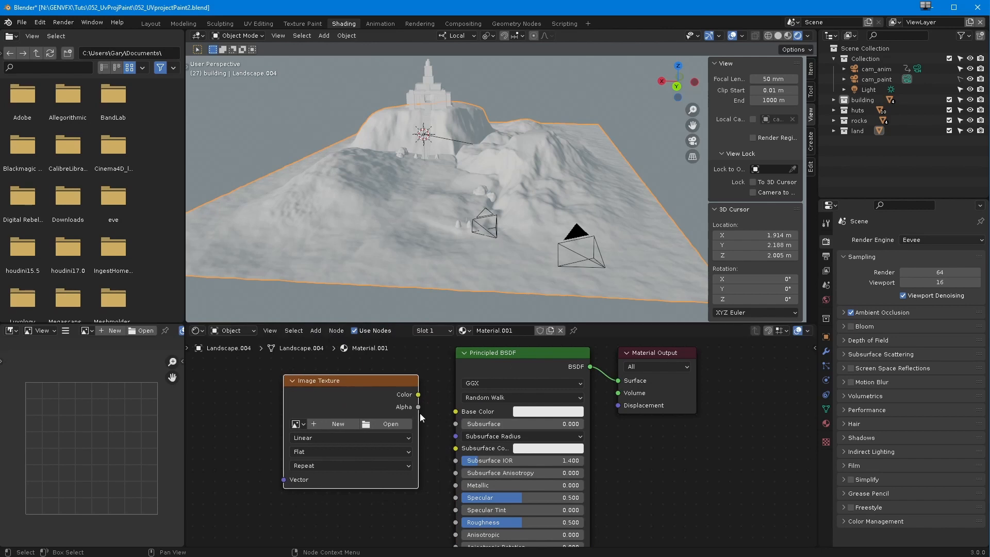
- Load landUVP.png from the images folder into the Image Texture node and connect its Color to the Base Color
{"action": "left_click", "coordinate": [371, 421]}
{"action": "left_click", "coordinate": [398, 248]}
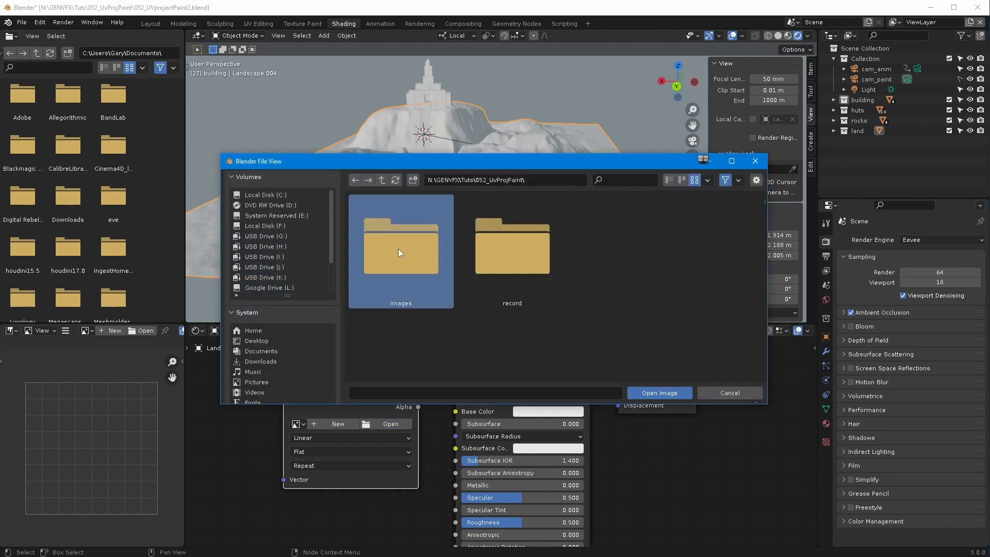
{"action": "double_click", "coordinate": [398, 258]}
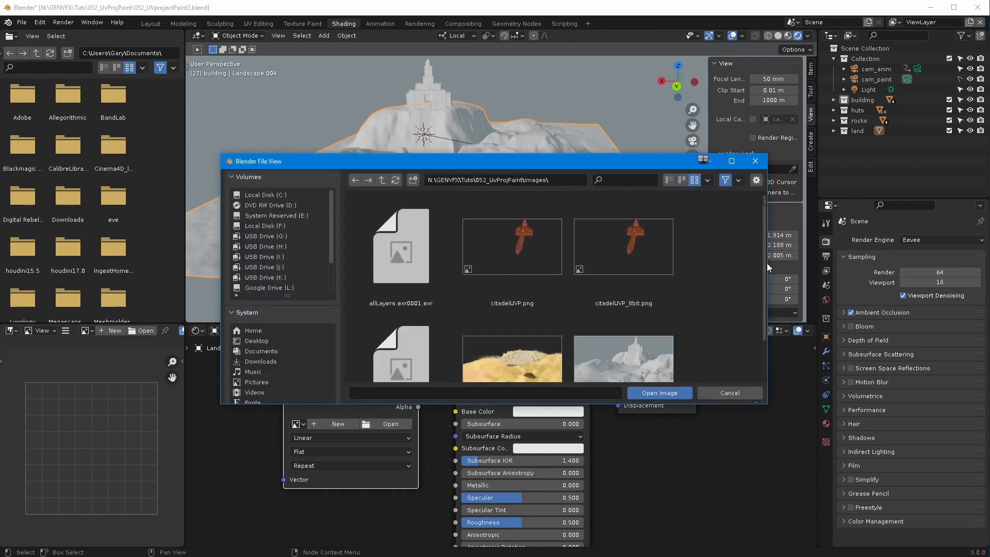
{"action": "scroll", "coordinate": [764, 281], "scroll_direction": "down", "scroll_amount": 2}
{"action": "left_click", "coordinate": [391, 324]}
{"action": "left_click", "coordinate": [644, 394]}
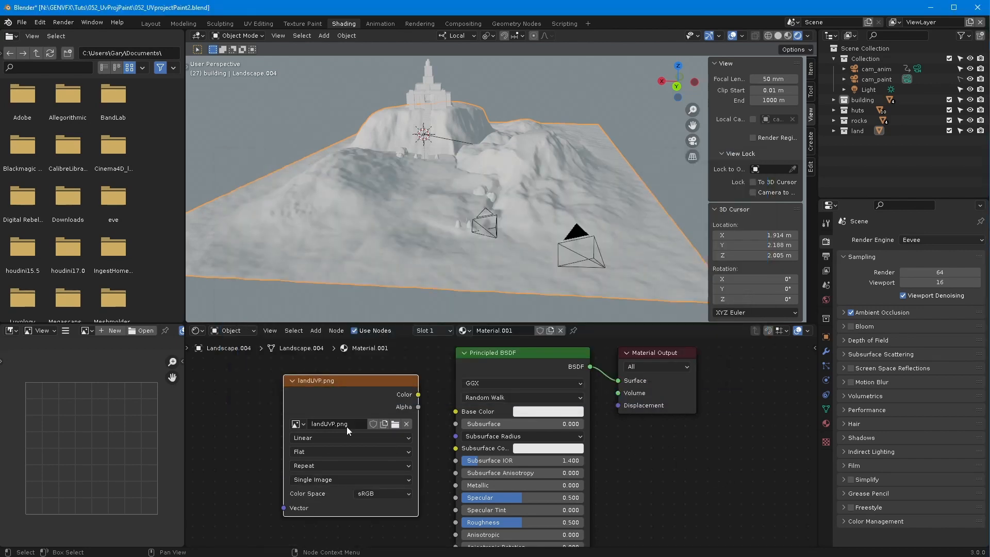
{"action": "left_click_drag", "start_coordinate": [419, 395], "coordinate": [456, 411]}
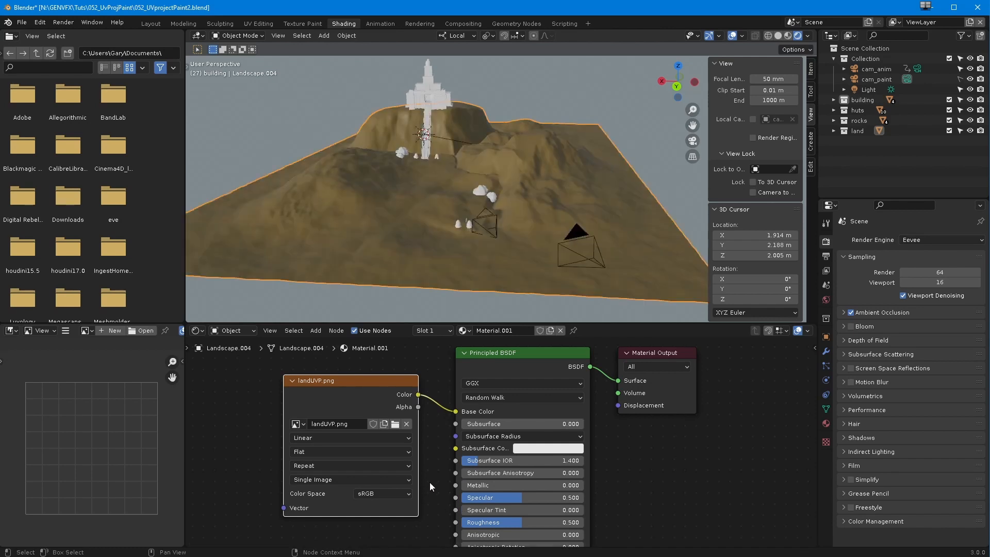
- Add a texture mapping setup that feeds the Vector input of the landUVP.png node
{"action": "middle_click_drag", "start_coordinate": [359, 255], "coordinate": [439, 185]}
{"action": "scroll", "coordinate": [381, 200], "scroll_direction": "up", "scroll_amount": 5}
{"action": "scroll", "coordinate": [335, 234], "scroll_direction": "up", "scroll_amount": 3}
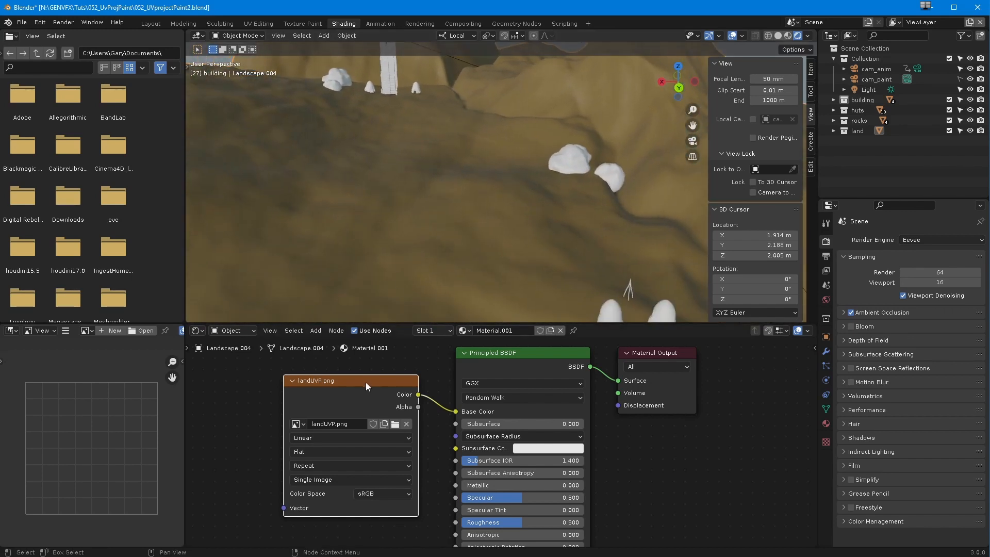
{"action": "key", "text": "ctrl+t"}
{"action": "middle_click_drag", "start_coordinate": [406, 289], "coordinate": [524, 186]}
{"action": "mouse_move", "coordinate": [407, 196]}
{"action": "middle_mouse_down"}
{"action": "mouse_move", "coordinate": [437, 242]}
{"action": "mouse_move", "coordinate": [436, 286]}
{"action": "mouse_move", "coordinate": [298, 221]}
{"action": "mouse_move", "coordinate": [348, 200]}
{"action": "mouse_move", "coordinate": [424, 206]}
{"action": "middle_mouse_up"}
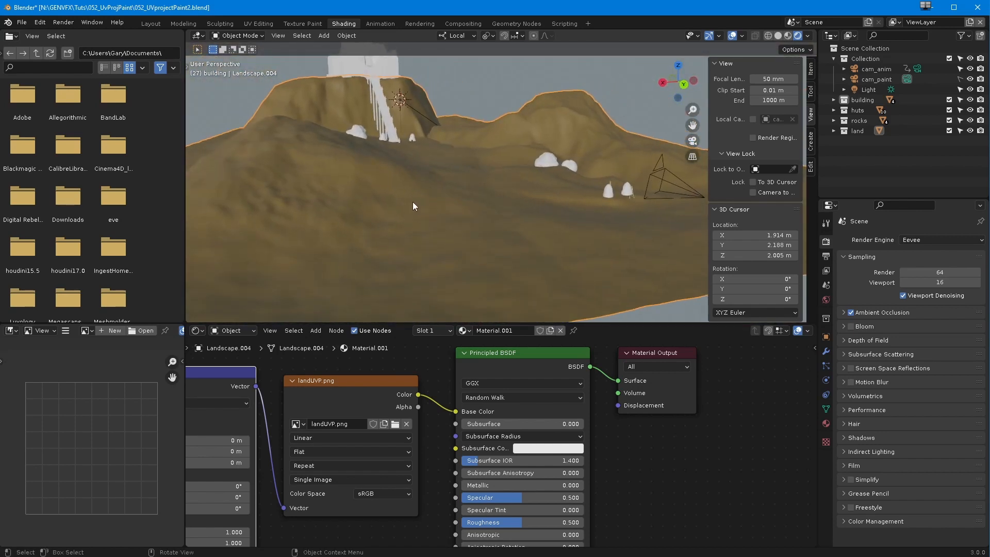
{"action": "scroll", "coordinate": [413, 206], "scroll_direction": "down", "scroll_amount": 6}
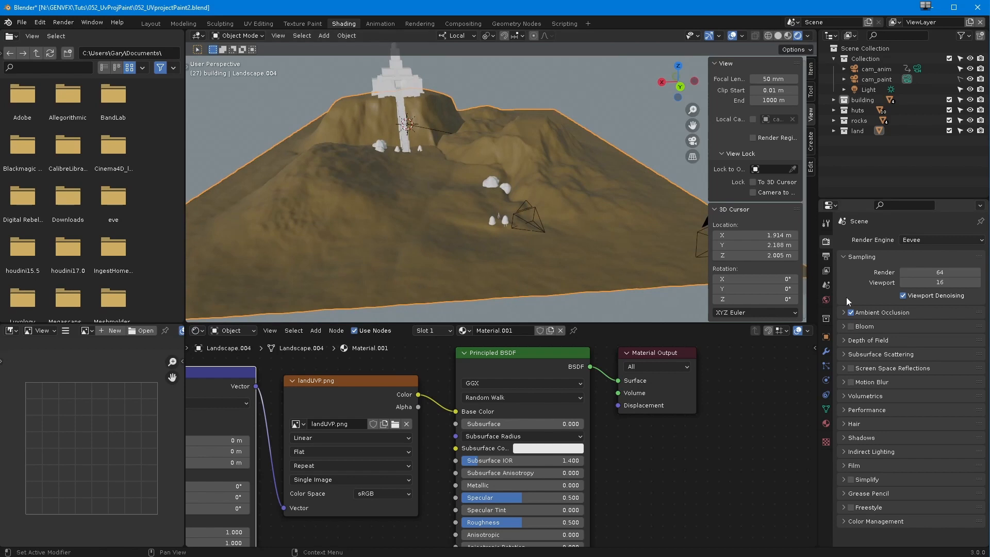
- Add a UV Project modifier to the landscape and assign cam_paint as its projector object
{"action": "left_click", "coordinate": [825, 352]}
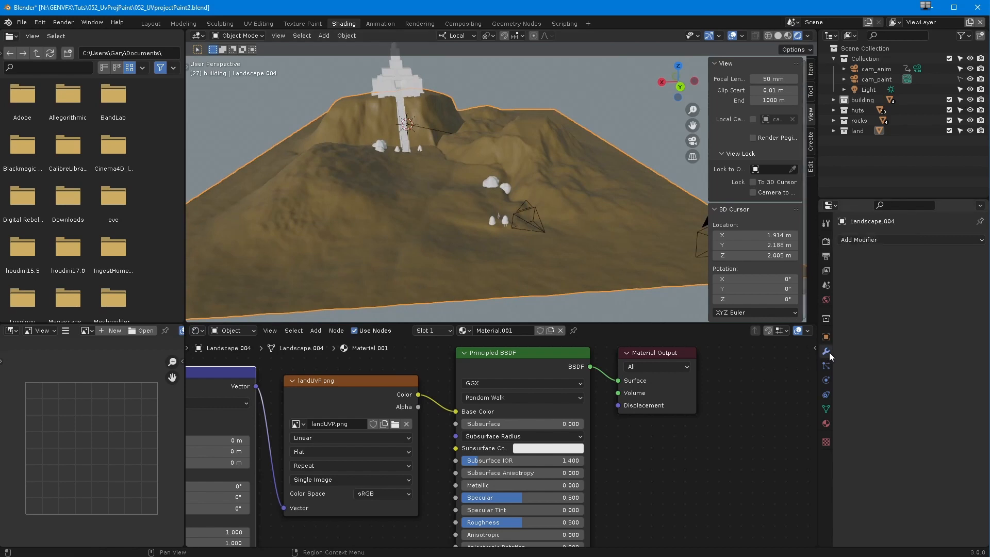
{"action": "left_click", "coordinate": [864, 241]}
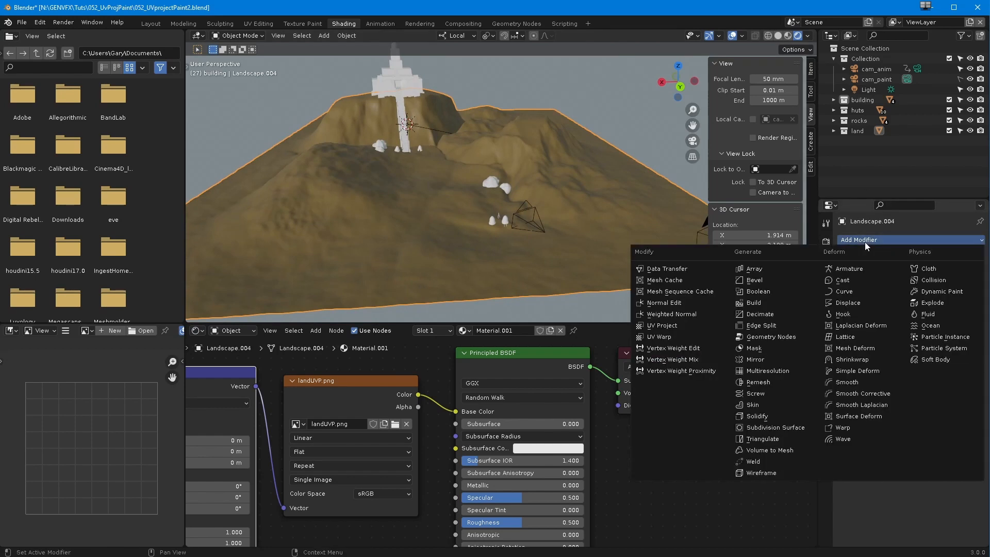
{"action": "left_click", "coordinate": [657, 325]}
{"action": "left_click", "coordinate": [917, 276]}
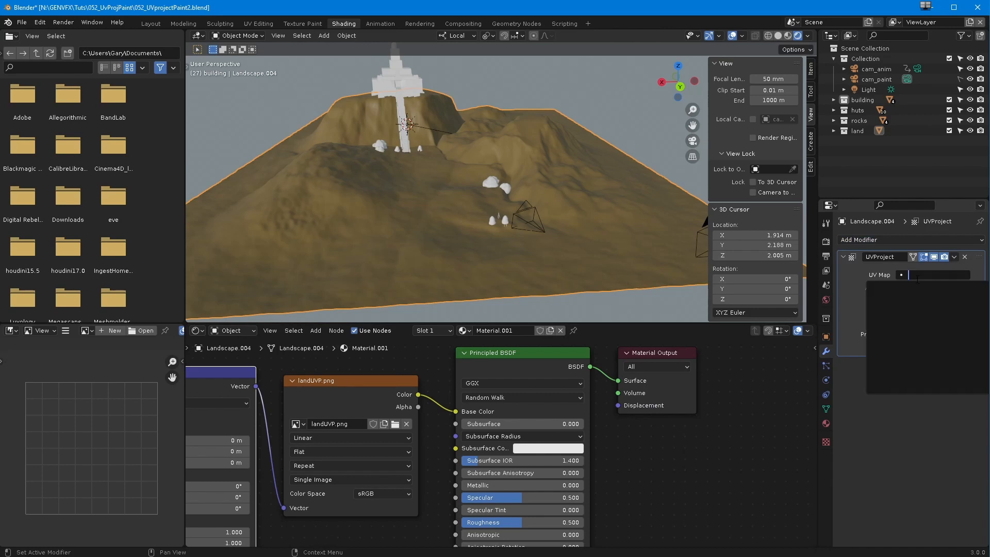
{"action": "left_click", "coordinate": [872, 269]}
{"action": "left_click", "coordinate": [926, 348]}
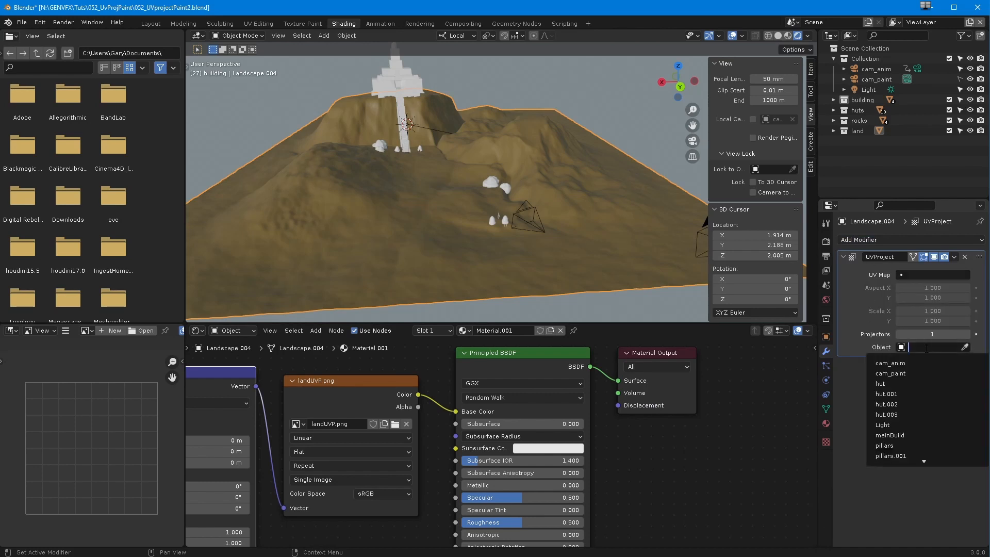
{"action": "left_click", "coordinate": [913, 373]}
- Set the UV Project modifier's Aspect X to 1.777
{"action": "mouse_move", "coordinate": [442, 262]}
{"action": "middle_mouse_down"}
{"action": "mouse_move", "coordinate": [405, 273]}
{"action": "mouse_move", "coordinate": [398, 290]}
{"action": "mouse_move", "coordinate": [436, 250]}
{"action": "mouse_move", "coordinate": [452, 250]}
{"action": "middle_mouse_up"}
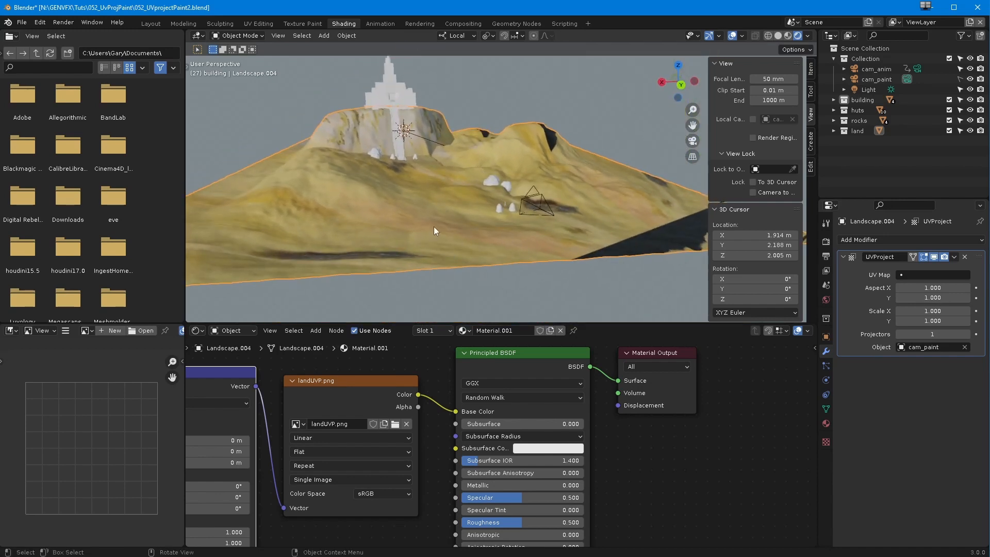
{"action": "scroll", "coordinate": [434, 230], "scroll_direction": "up", "scroll_amount": 3}
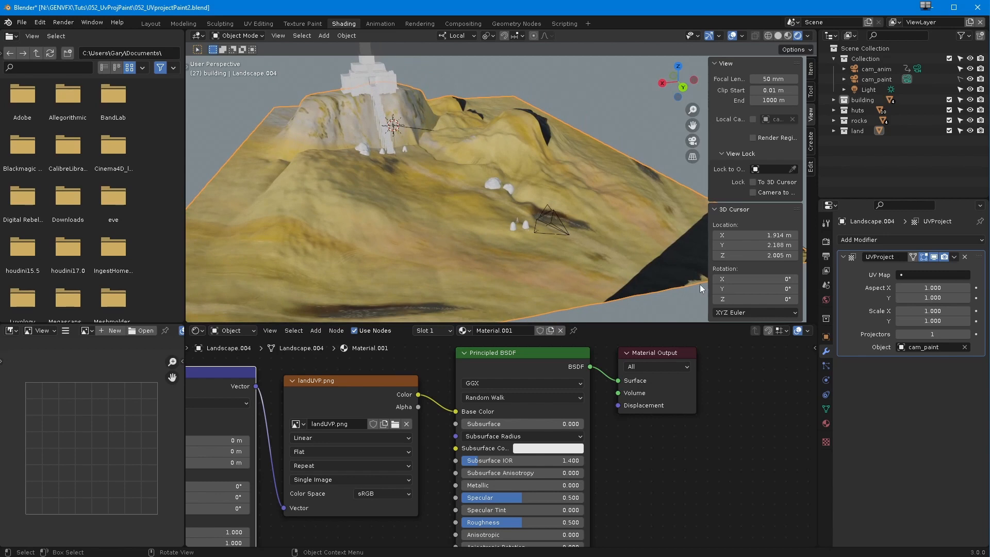
{"action": "mouse_move", "coordinate": [530, 230]}
{"action": "middle_mouse_down"}
{"action": "mouse_move", "coordinate": [492, 245]}
{"action": "mouse_move", "coordinate": [506, 233]}
{"action": "mouse_move", "coordinate": [441, 215]}
{"action": "mouse_move", "coordinate": [514, 255]}
{"action": "mouse_move", "coordinate": [501, 234]}
{"action": "mouse_move", "coordinate": [515, 232]}
{"action": "middle_mouse_up"}
{"action": "left_click", "coordinate": [919, 289]}
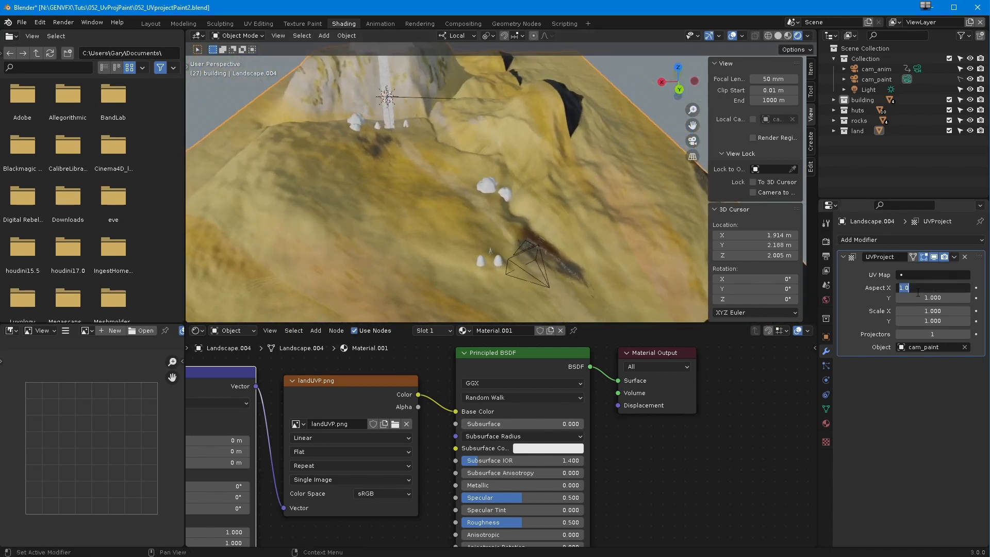
{"action": "type", "text": "1.77"}
{"action": "key", "text": "Return"}
{"action": "middle_click_drag", "start_coordinate": [509, 188], "coordinate": [478, 175]}
{"action": "scroll", "coordinate": [496, 194], "scroll_direction": "up", "scroll_amount": 4}
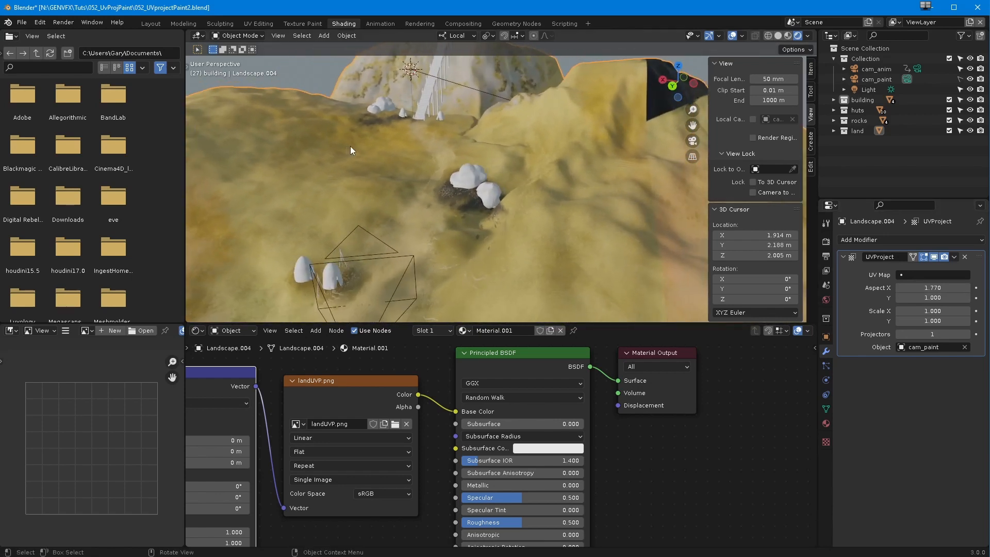
{"action": "left_click", "coordinate": [923, 288]}
{"action": "type", "text": "7"}
{"action": "key", "text": "Return"}
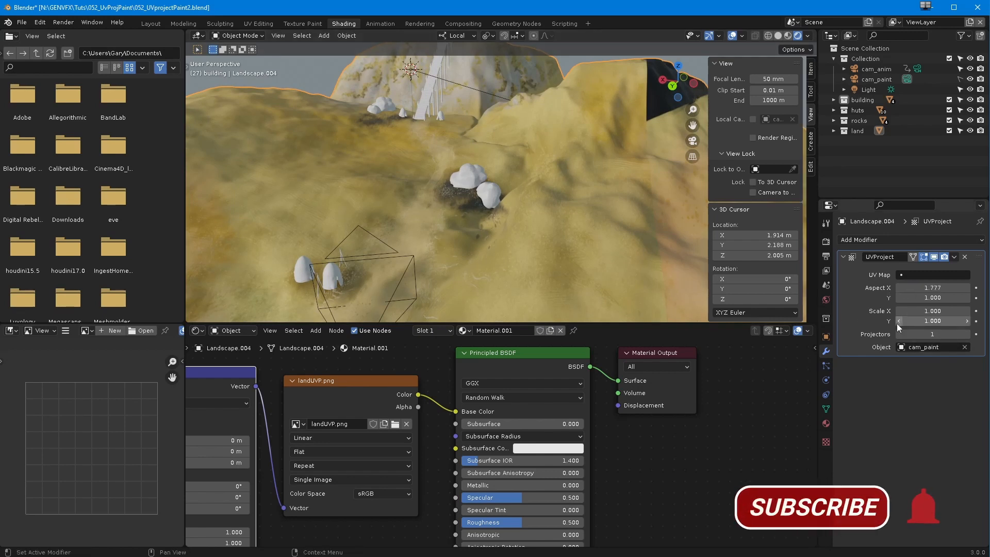
- Check the projected painting's alignment around the boulders and huts, up close and through the camera
{"action": "scroll", "coordinate": [441, 209], "scroll_direction": "up", "scroll_amount": 2}
{"action": "middle_click_drag", "start_coordinate": [449, 184], "coordinate": [449, 206]}
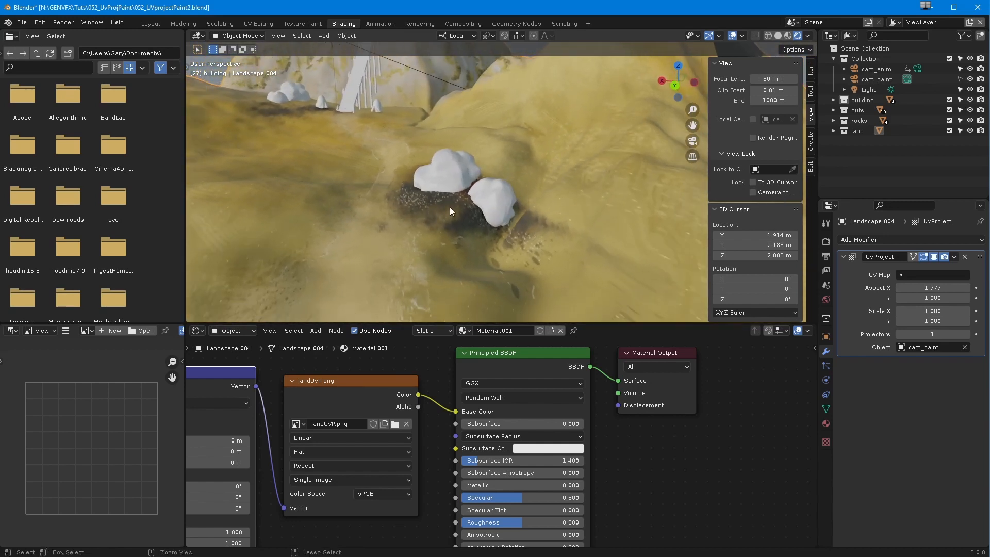
{"action": "key", "text": "KP_0"}
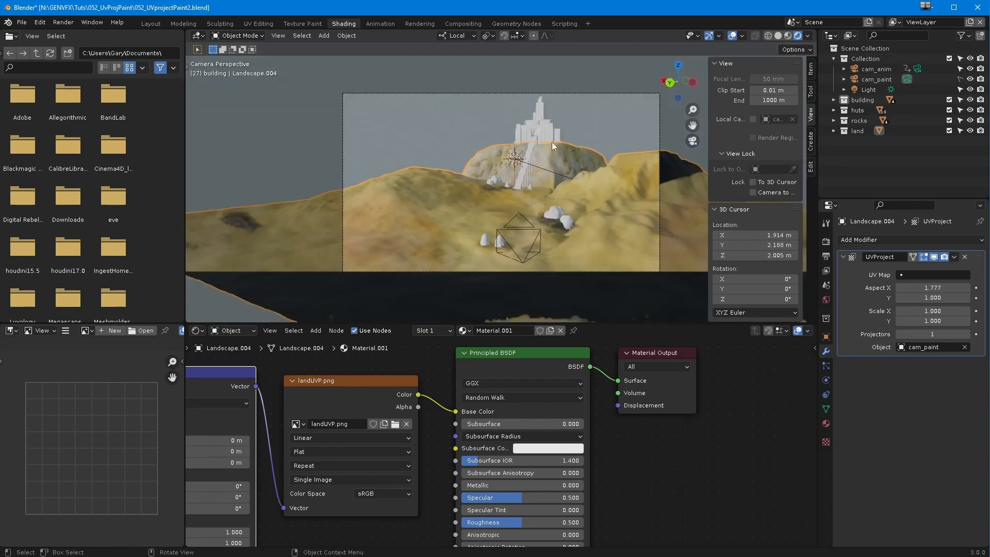
{"action": "middle_click_drag", "start_coordinate": [515, 228], "coordinate": [507, 190], "text": "ctrl"}
{"action": "middle_click_drag", "start_coordinate": [480, 250], "coordinate": [410, 221], "text": "shift"}
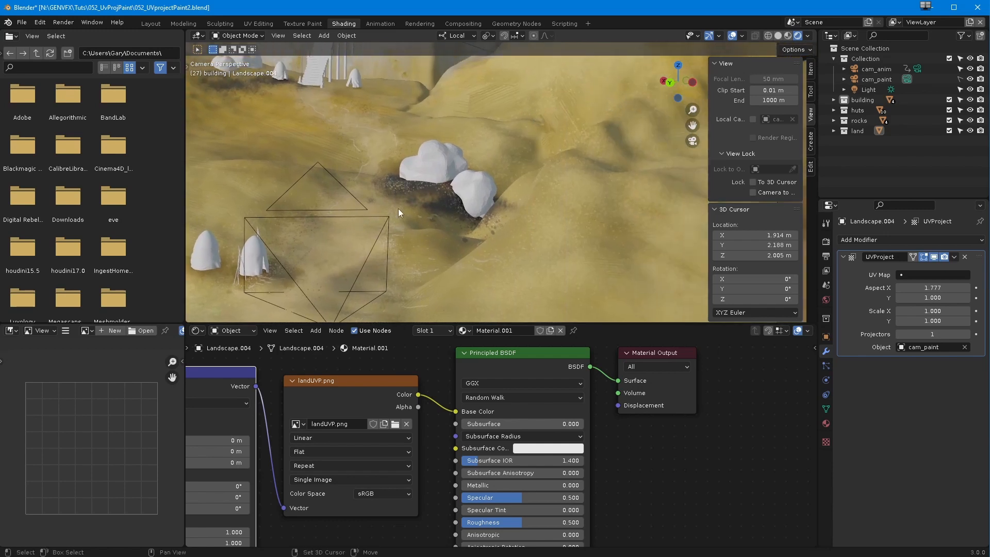
- Examine the projected painting across the landscape and boulders, and view the scene through cam_anim
{"action": "middle_click_drag", "start_coordinate": [405, 139], "coordinate": [435, 198], "text": "shift"}
{"action": "middle_click_drag", "start_coordinate": [369, 168], "coordinate": [388, 197], "text": "shift"}
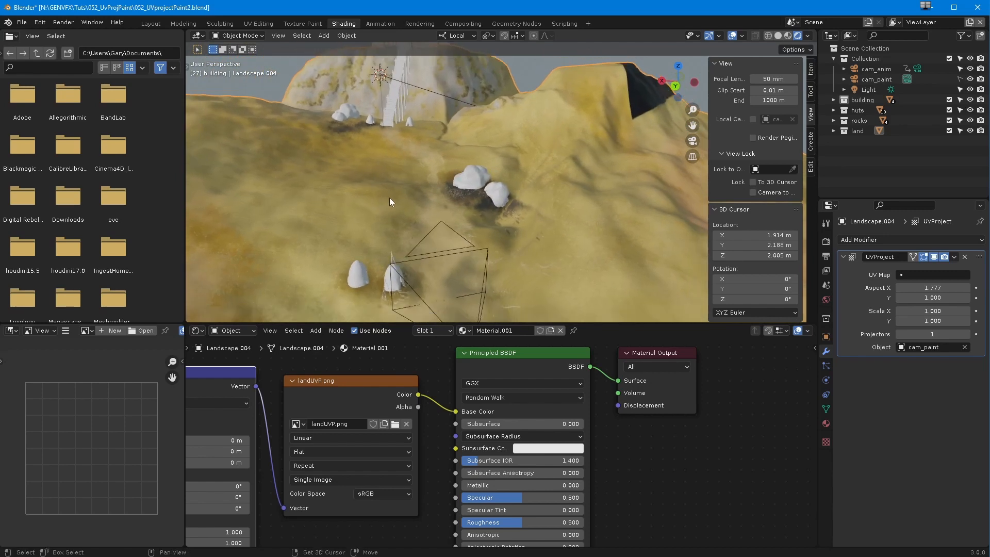
{"action": "scroll", "coordinate": [408, 197], "scroll_direction": "up", "scroll_amount": 3}
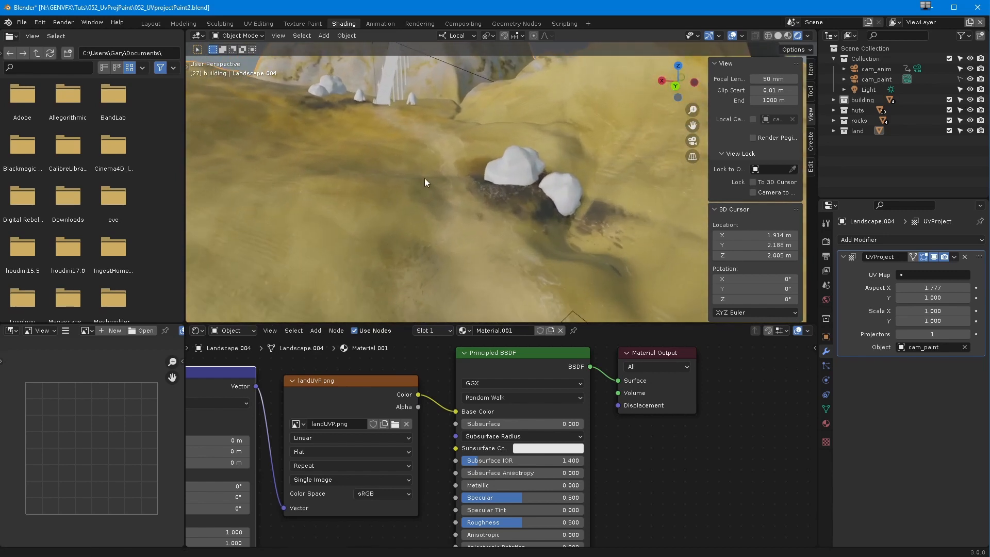
{"action": "left_click", "coordinate": [878, 69]}
{"action": "key", "text": "KP_0"}
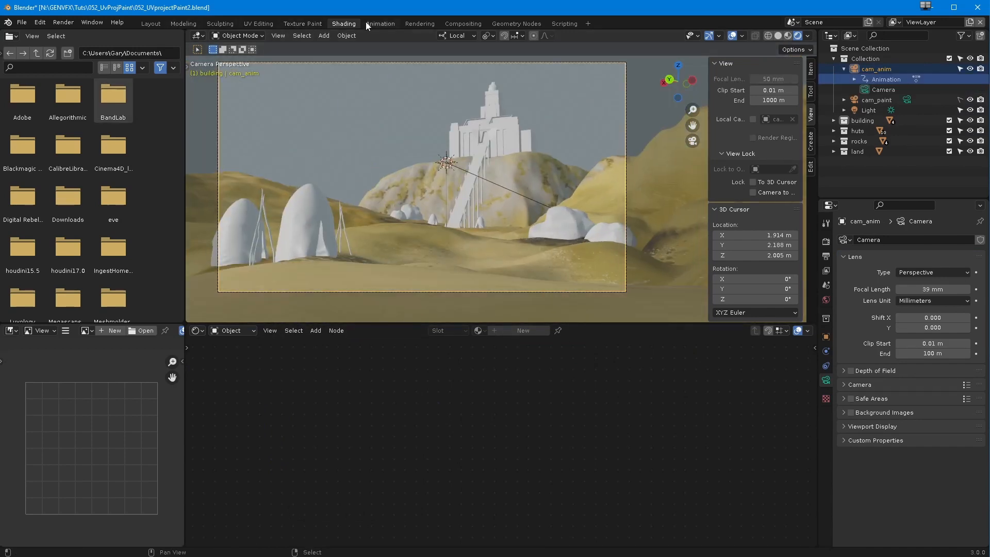
- Play back the cam_anim move in the Animation workspace to check the projected landscape in motion
{"action": "left_click", "coordinate": [380, 24]}
{"action": "key", "text": "space"}
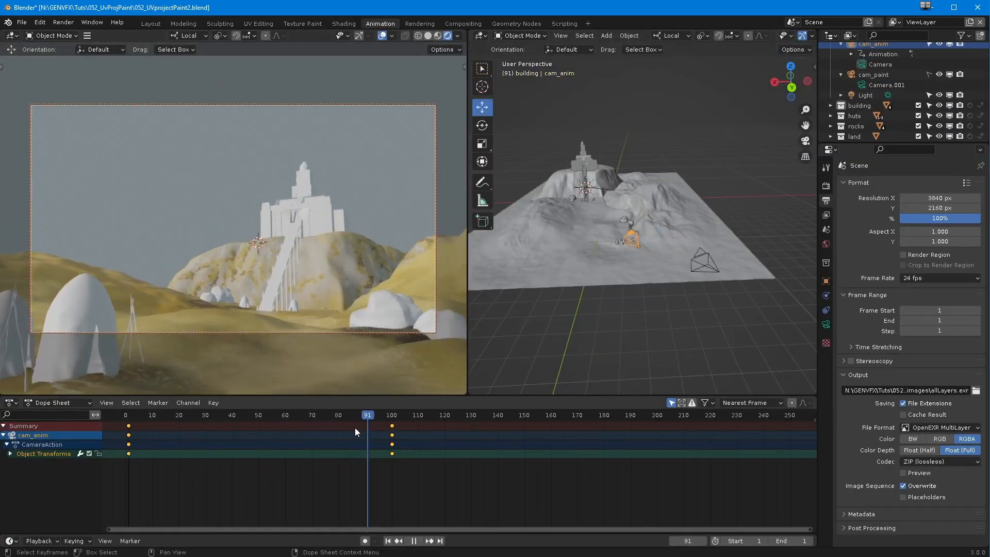
{"action": "key", "text": "space"}
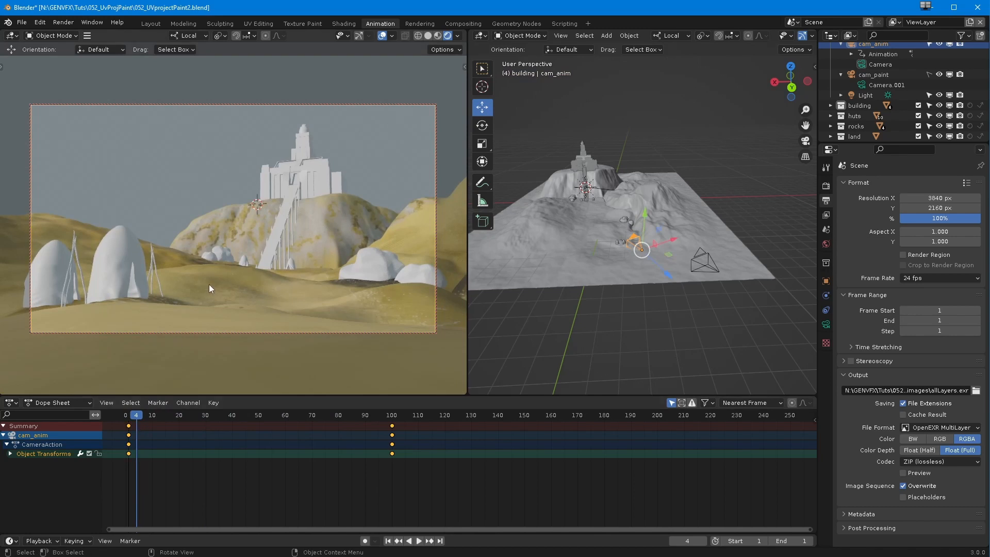
- Enlarge the camera view and scrub the animation through frames 20 and 71 to check the projection near the huts and boulders
{"action": "left_click_drag", "start_coordinate": [467, 292], "coordinate": [781, 313]}
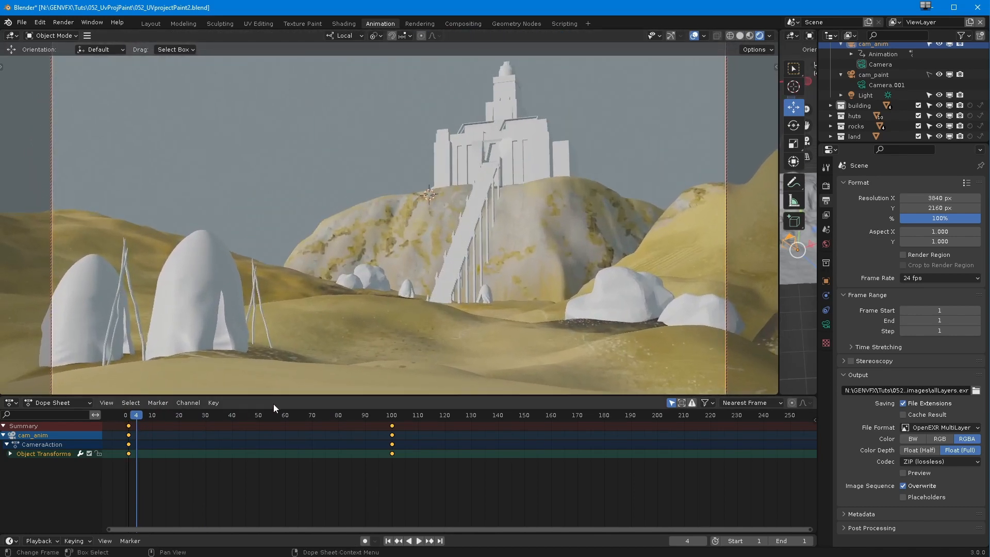
{"action": "key", "text": "space"}
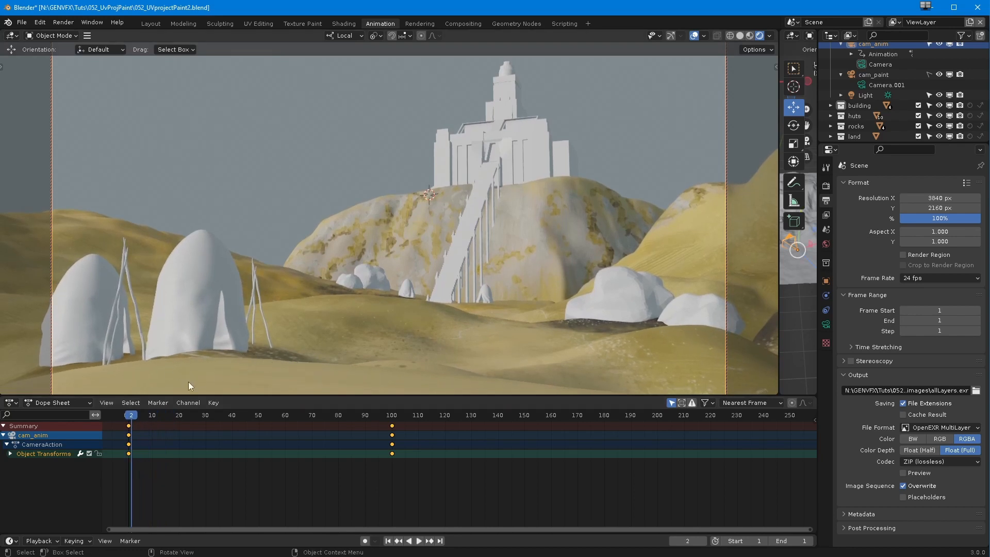
{"action": "left_click_drag", "start_coordinate": [137, 418], "coordinate": [178, 420]}
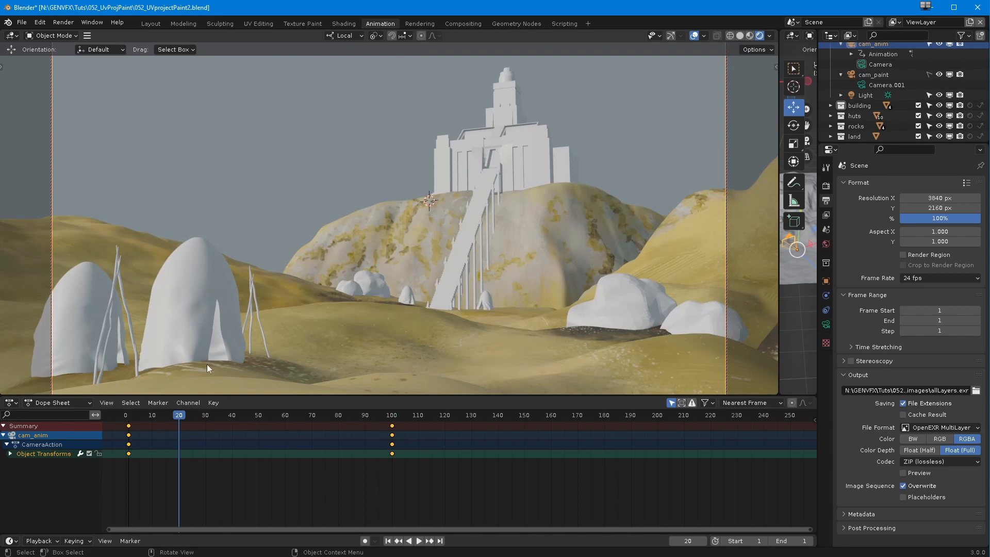
{"action": "left_click_drag", "start_coordinate": [178, 416], "coordinate": [178, 447]}
{"action": "left_click_drag", "start_coordinate": [180, 419], "coordinate": [315, 456]}
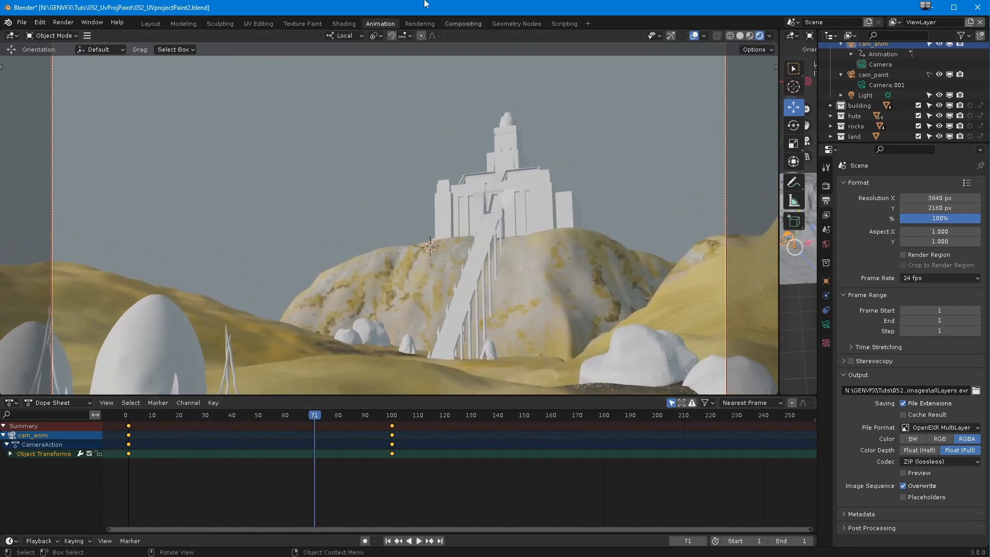
- Return to the Shading workspace and split off a narrow Timeline area below the node editor
{"action": "left_click", "coordinate": [342, 24]}
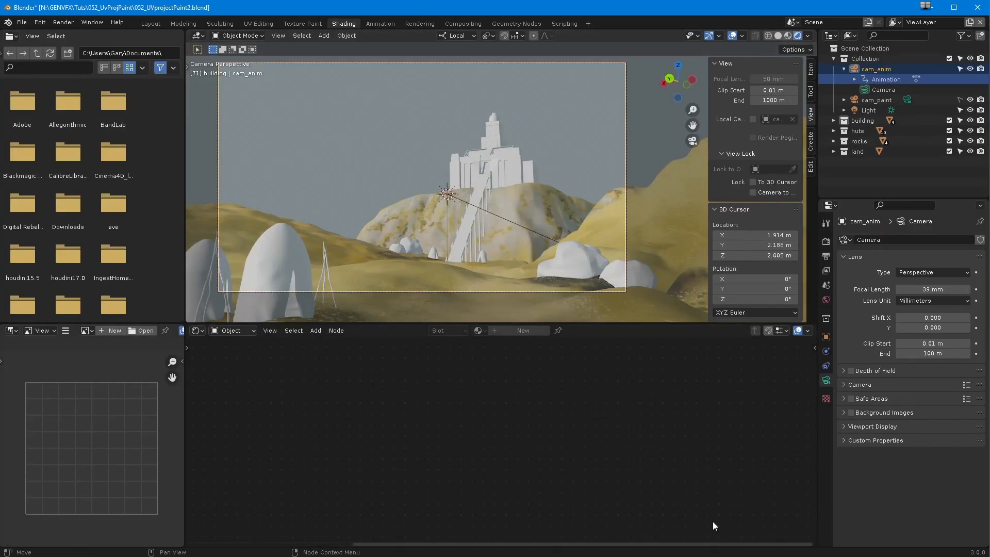
{"action": "left_click_drag", "start_coordinate": [815, 544], "coordinate": [258, 509]}
{"action": "left_click", "coordinate": [203, 516]}
{"action": "left_click", "coordinate": [204, 517]}
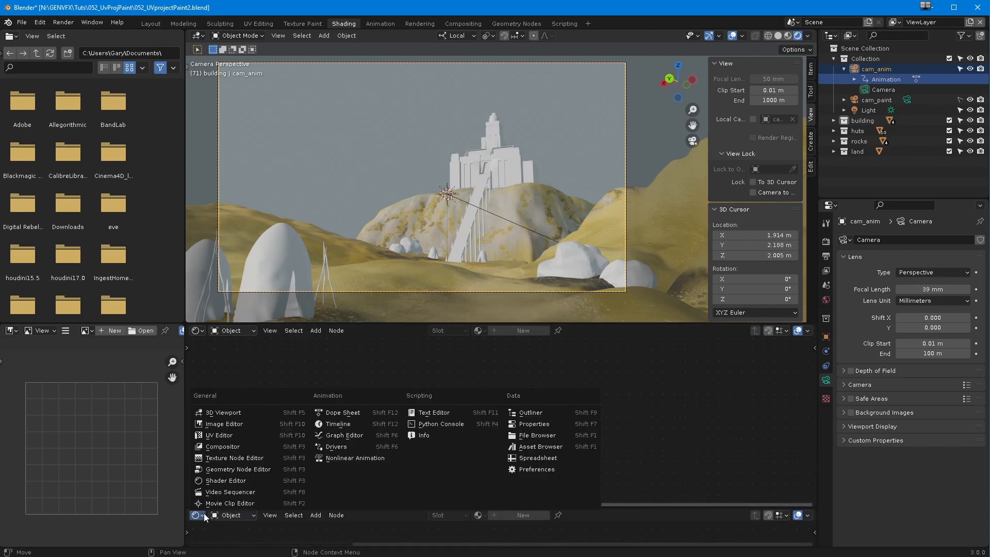
{"action": "left_click", "coordinate": [336, 424]}
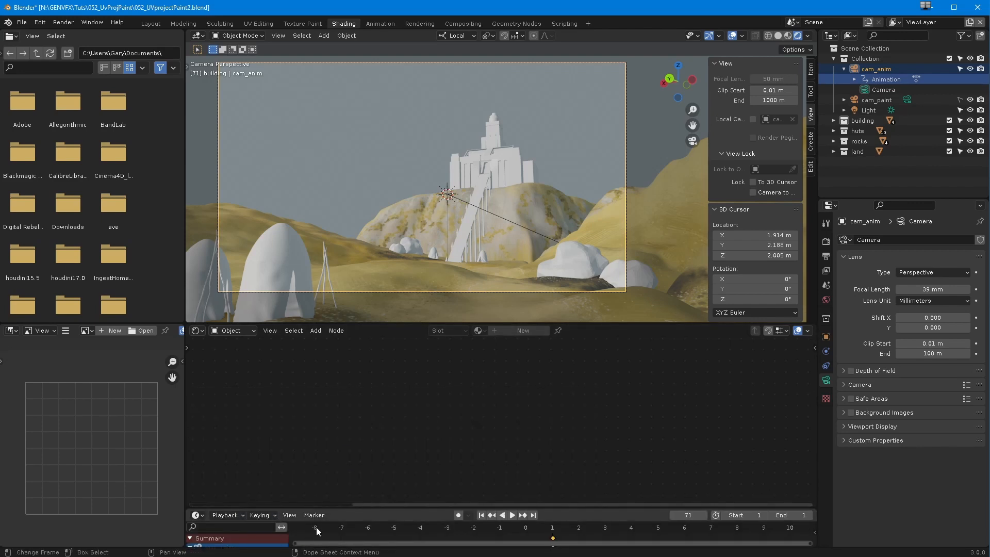
- Fit the keyframes into the Timeline view and set the animation's End frame to 100
{"action": "middle_click_drag", "start_coordinate": [416, 531], "coordinate": [303, 536]}
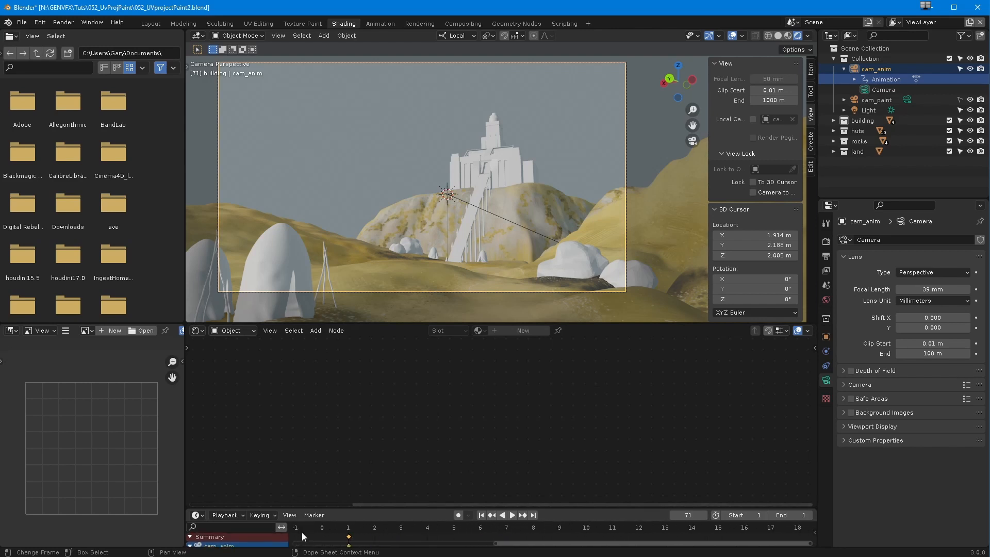
{"action": "left_click_drag", "start_coordinate": [356, 535], "coordinate": [691, 536]}
{"action": "middle_click_drag", "start_coordinate": [640, 547], "coordinate": [394, 548], "text": "ctrl"}
{"action": "middle_click_drag", "start_coordinate": [438, 548], "coordinate": [390, 553], "text": "ctrl"}
{"action": "left_click", "coordinate": [786, 515]}
{"action": "type", "text": "100"}
{"action": "key", "text": "Return"}
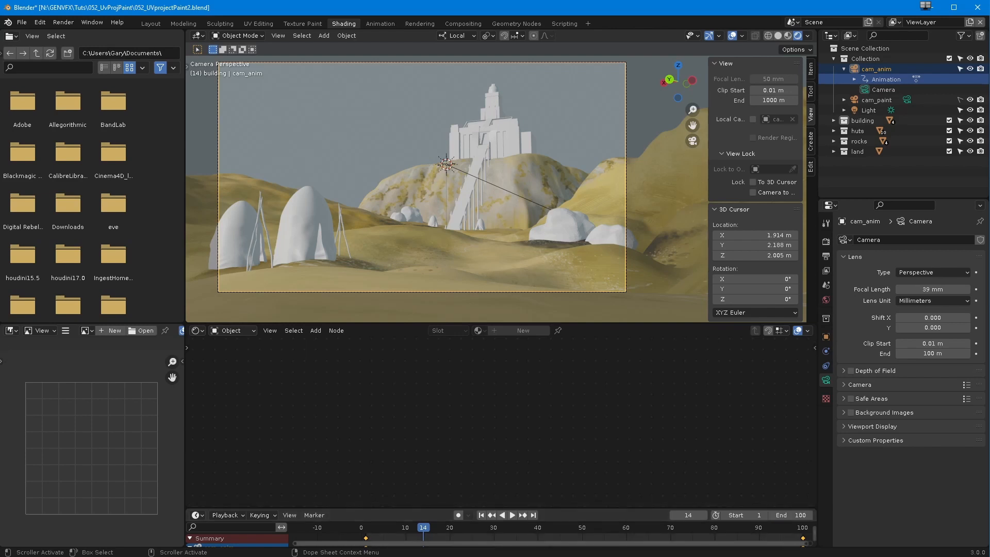
- Preview the camera animation in the Shading workspace and return to frame 1
{"action": "left_click", "coordinate": [481, 516]}
{"action": "left_click", "coordinate": [512, 515]}
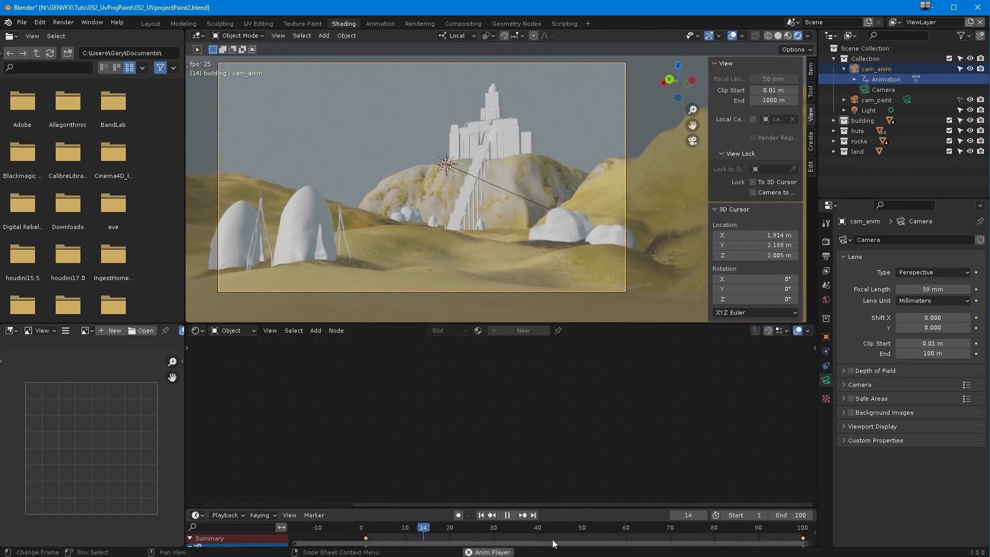
{"action": "left_click", "coordinate": [505, 515]}
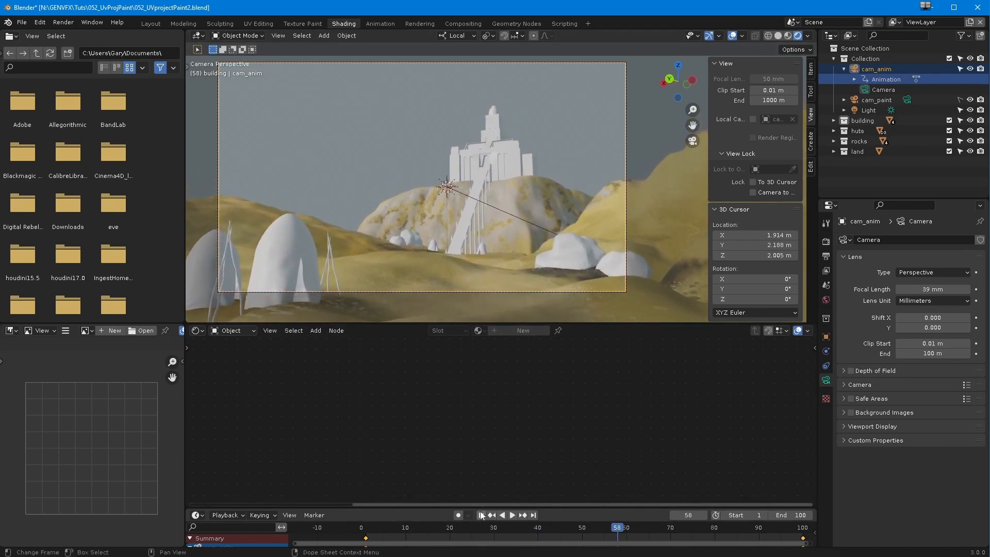
{"action": "left_click", "coordinate": [481, 515]}
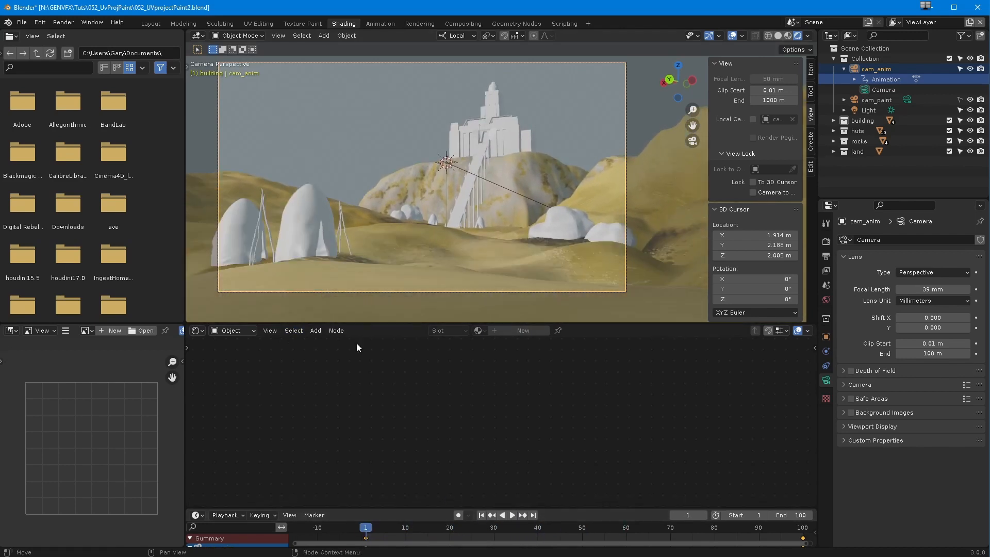
- Expand the building collection and select only the mainBuild object
{"action": "left_click", "coordinate": [475, 181]}
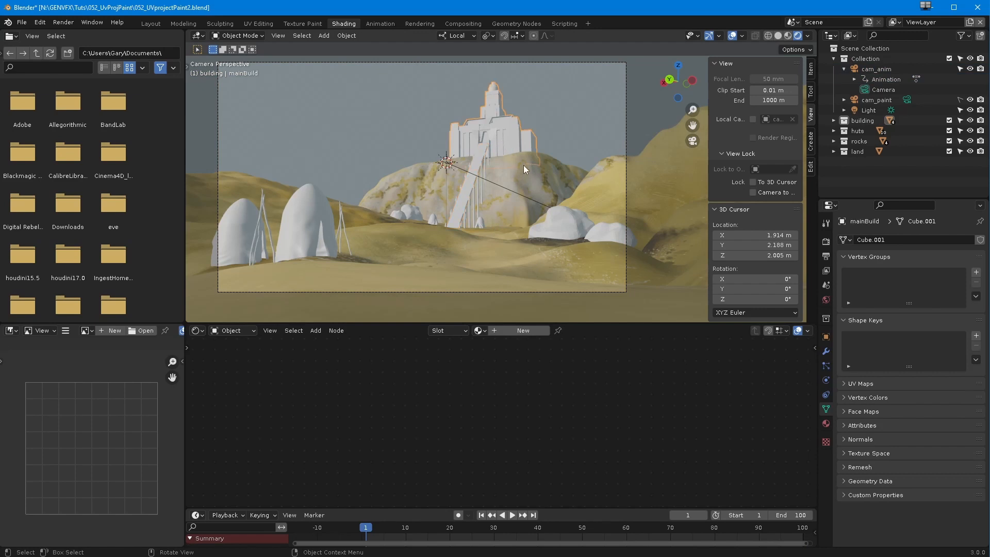
{"action": "left_click", "coordinate": [840, 122]}
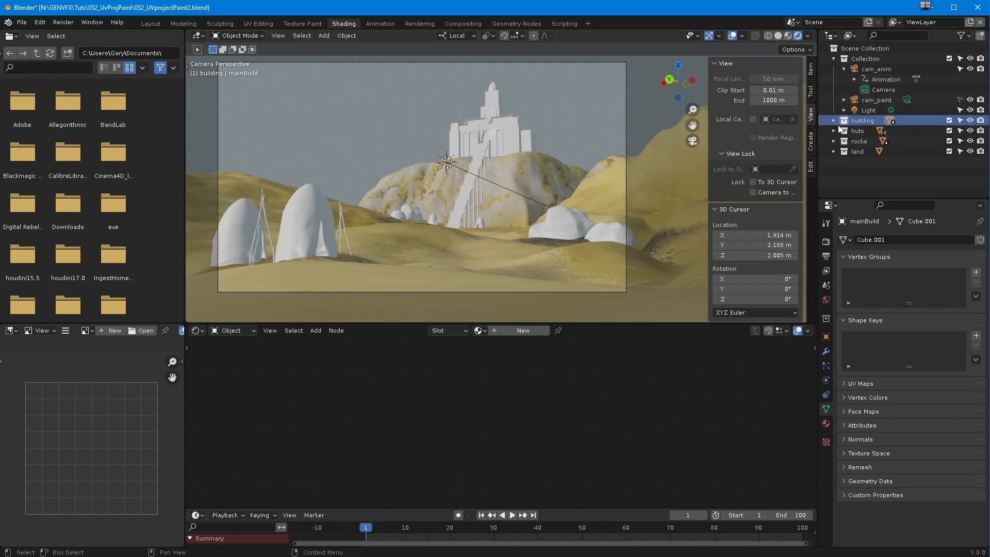
{"action": "left_click", "coordinate": [834, 120]}
{"action": "left_click", "coordinate": [875, 130]}
{"action": "left_click", "coordinate": [870, 140], "text": "shift"}
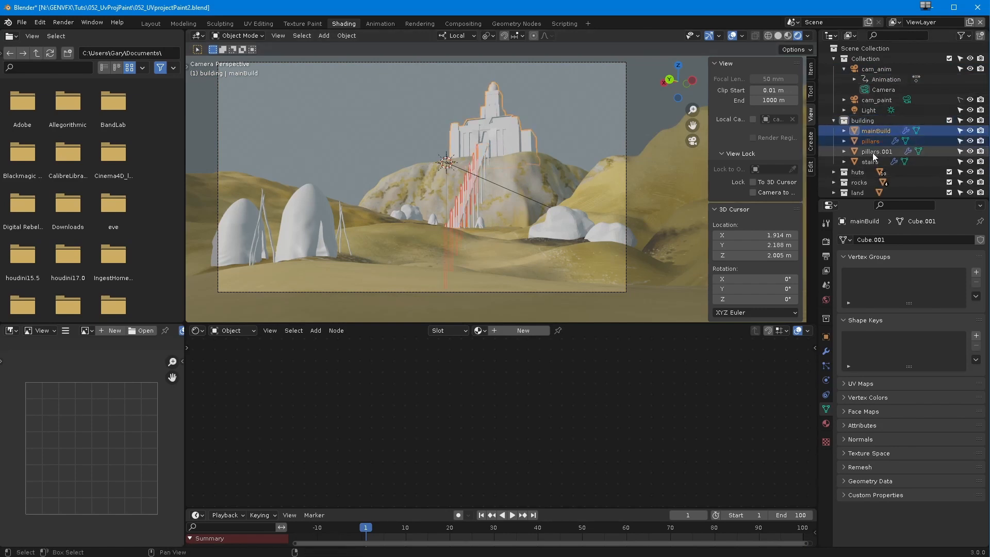
{"action": "left_click", "coordinate": [875, 131]}
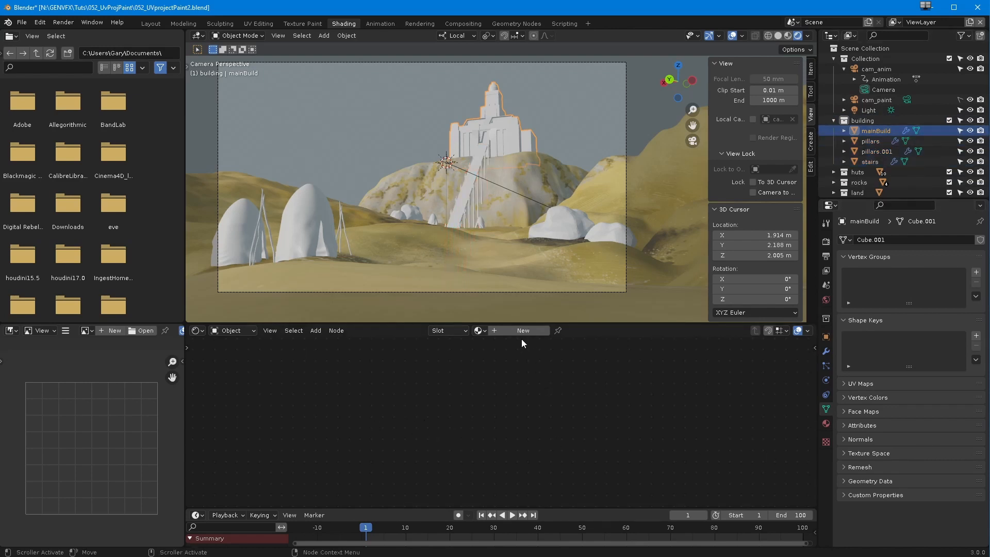
- Create a new material named building_mat for mainBuild
{"action": "left_click", "coordinate": [503, 331]}
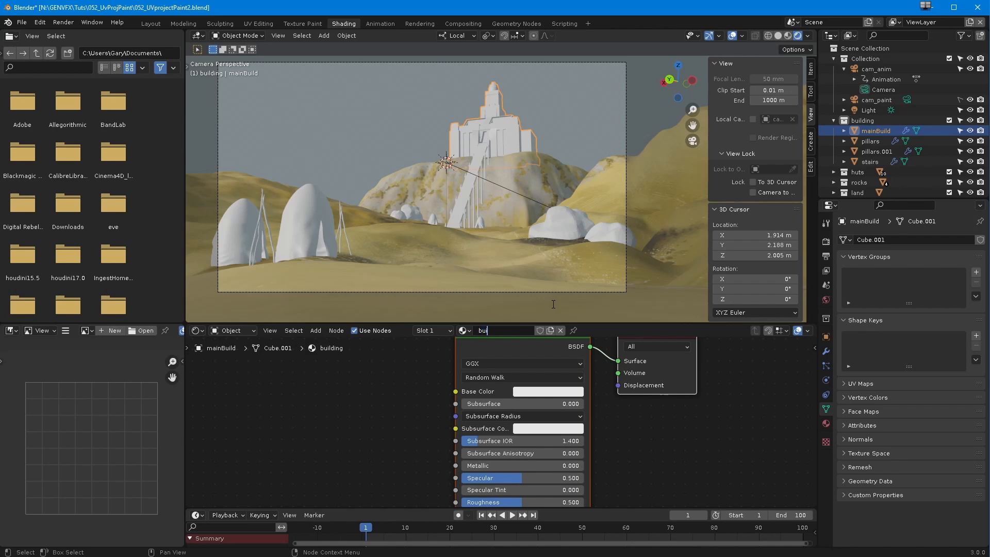
{"action": "type", "text": "building_mat"}
{"action": "key", "text": "Return"}
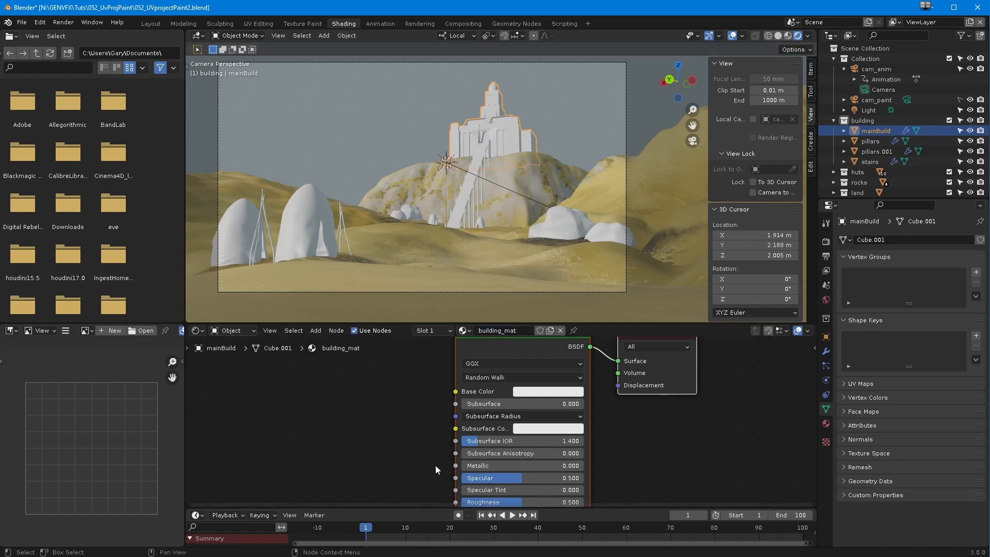
- Add an Image Texture node beside the Principled BSDF in building_mat
{"action": "key", "text": "Home"}
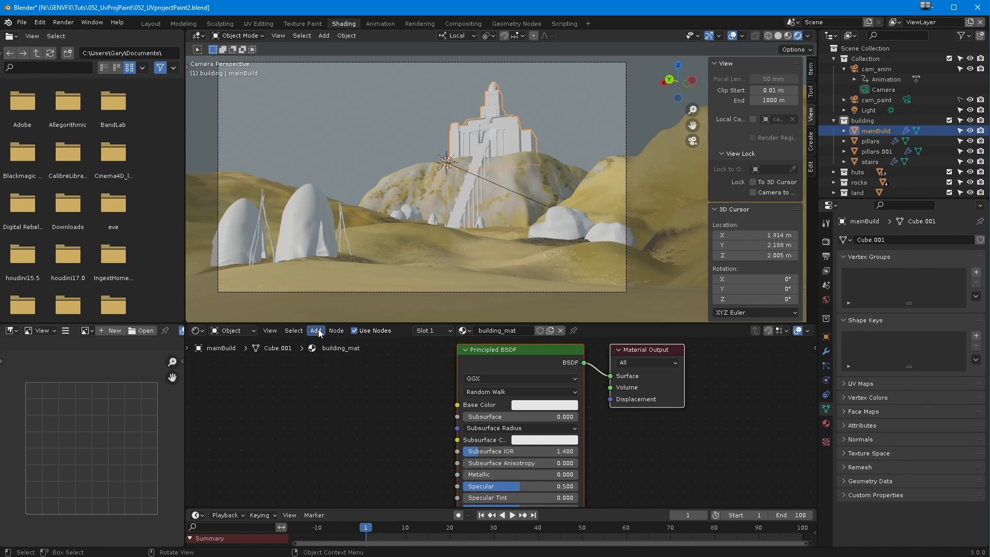
{"action": "left_click", "coordinate": [316, 331]}
{"action": "mouse_move", "coordinate": [341, 392]}
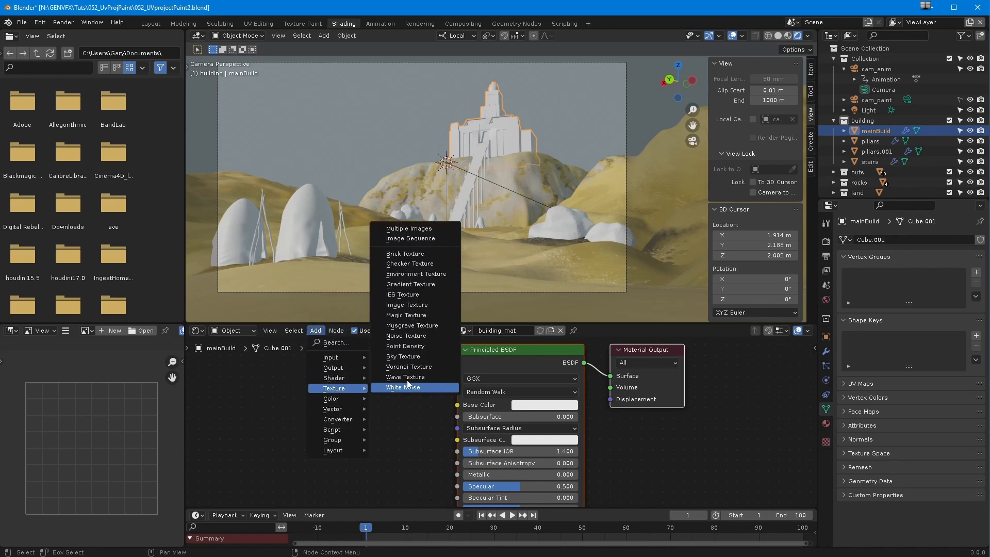
{"action": "left_click", "coordinate": [420, 306]}
{"action": "left_click", "coordinate": [297, 365]}
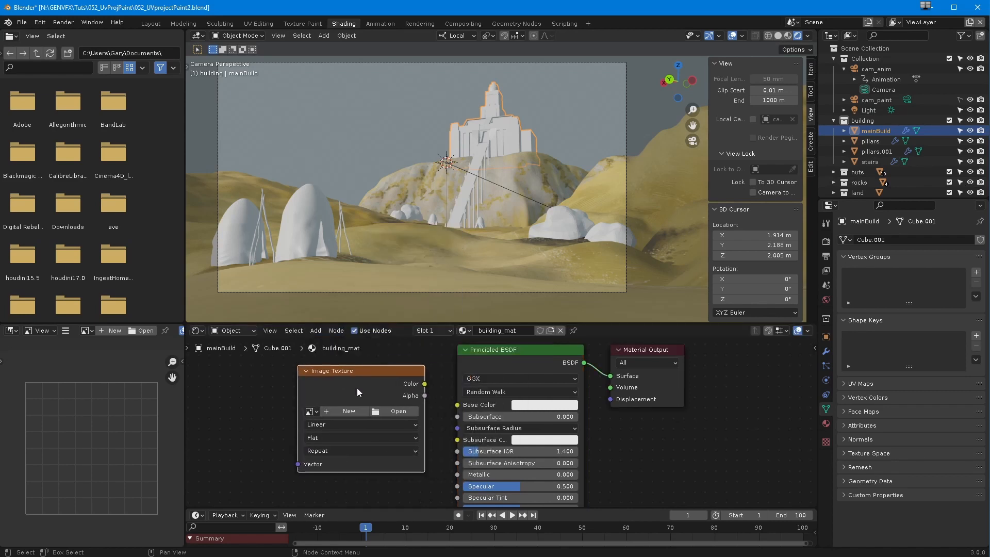
- Load citadelUVP.png from the images folder into the Image Texture node and connect its Color output to Base Color
{"action": "left_click", "coordinate": [405, 411]}
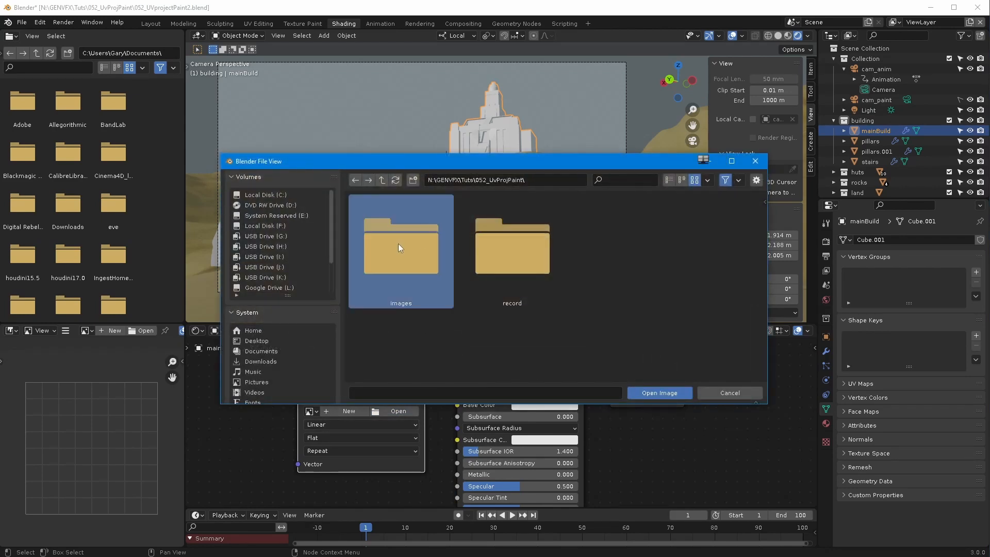
{"action": "double_click", "coordinate": [398, 243]}
{"action": "left_click_drag", "start_coordinate": [764, 258], "coordinate": [764, 283]}
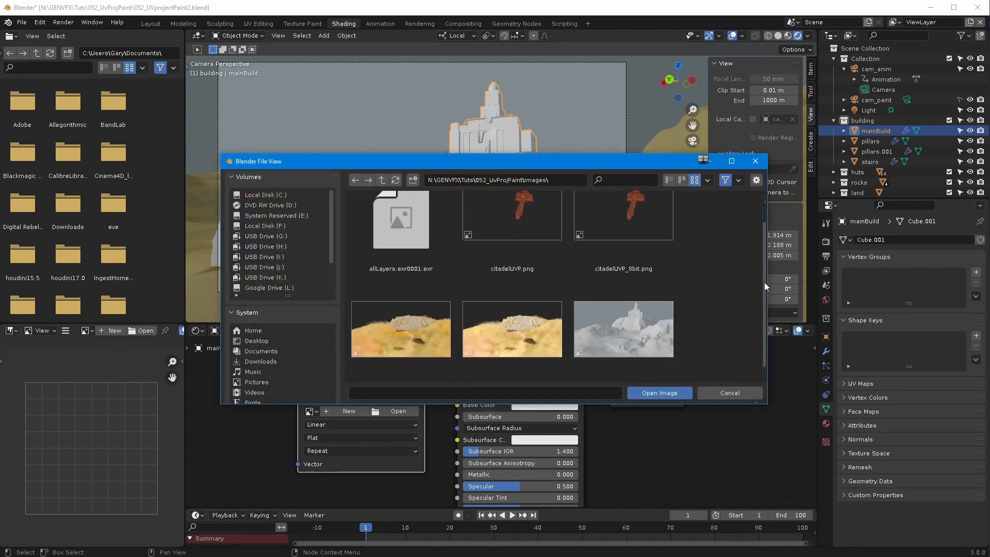
{"action": "left_click", "coordinate": [524, 233]}
{"action": "left_click", "coordinate": [656, 393]}
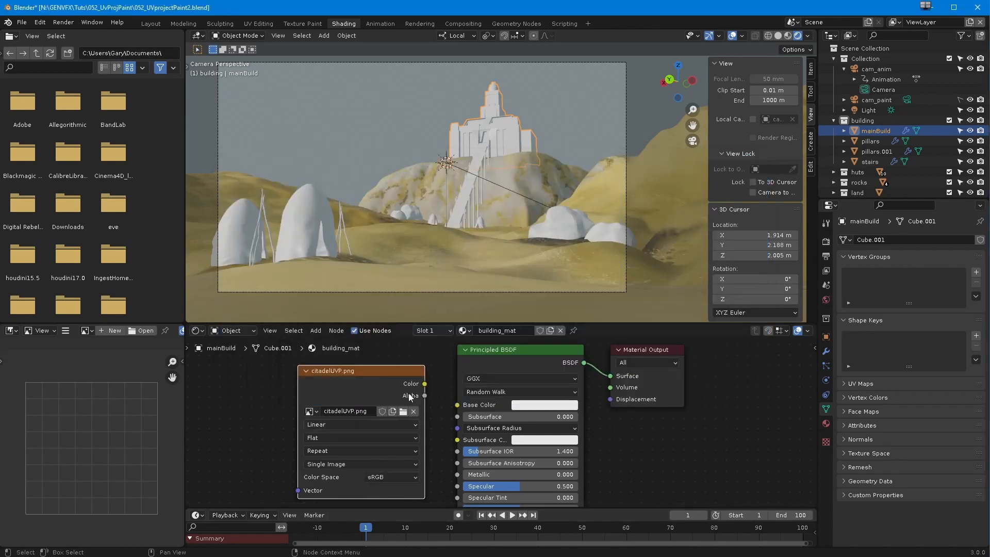
{"action": "left_click_drag", "start_coordinate": [424, 384], "coordinate": [457, 404]}
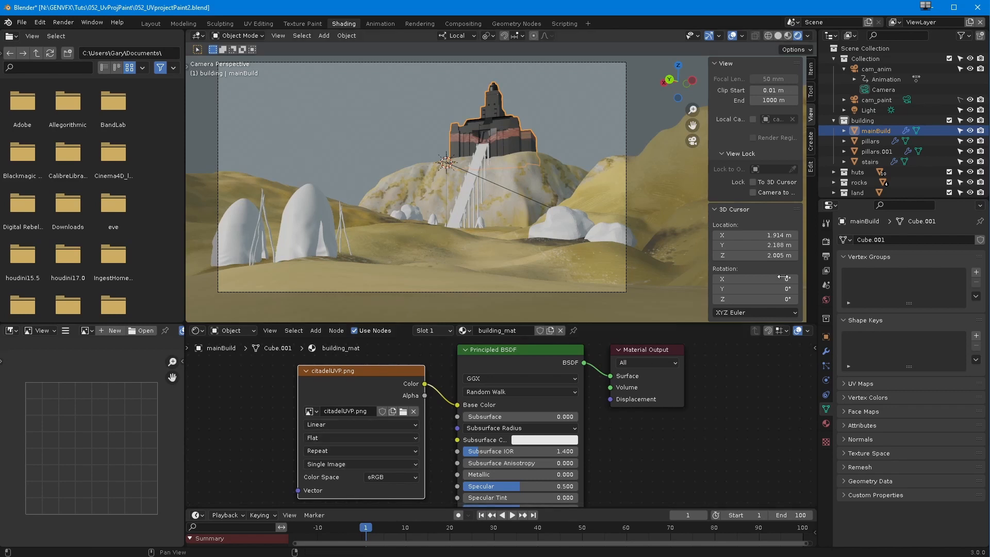
- Add a UV Project modifier to mainBuild and assign UVMap as its UV map
{"action": "left_click", "coordinate": [827, 354]}
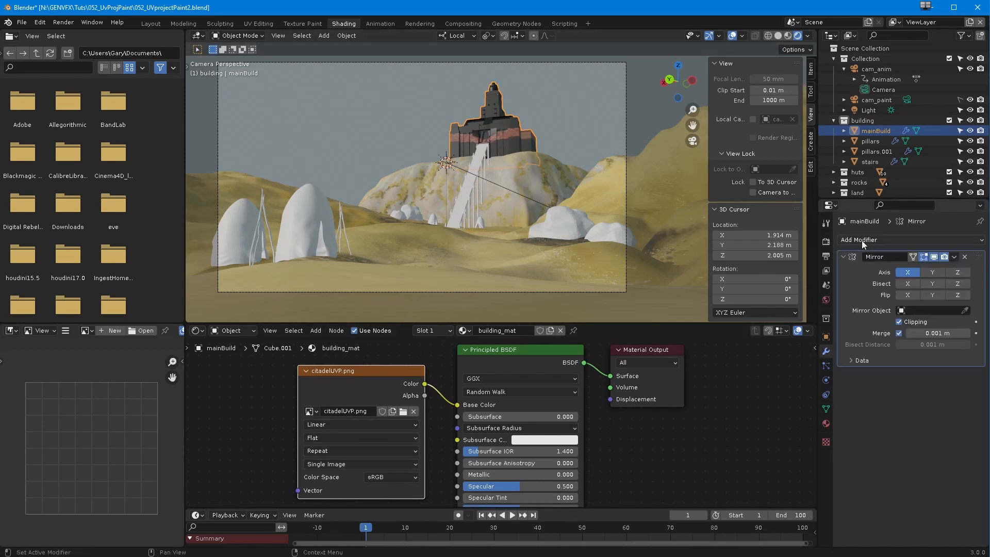
{"action": "left_click", "coordinate": [863, 241]}
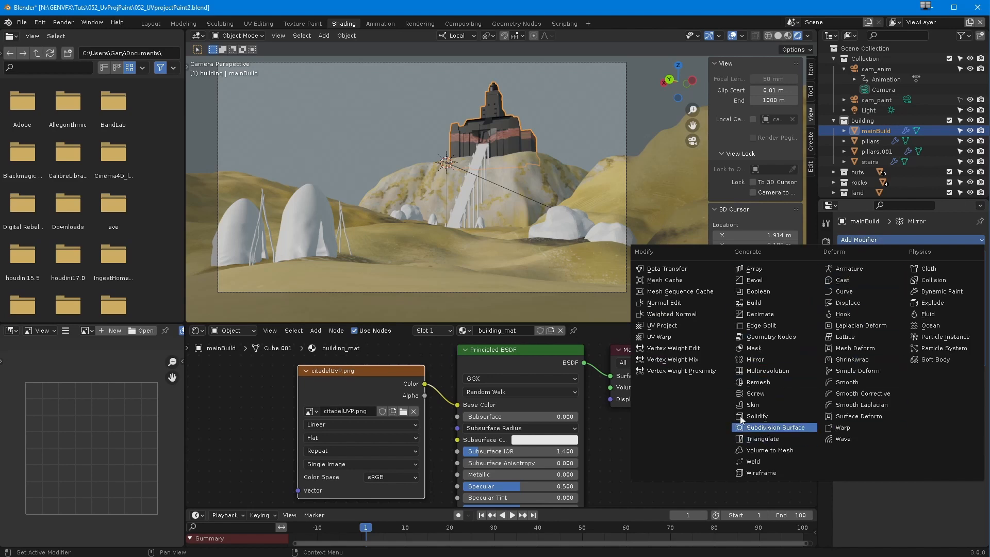
{"action": "left_click", "coordinate": [664, 325]}
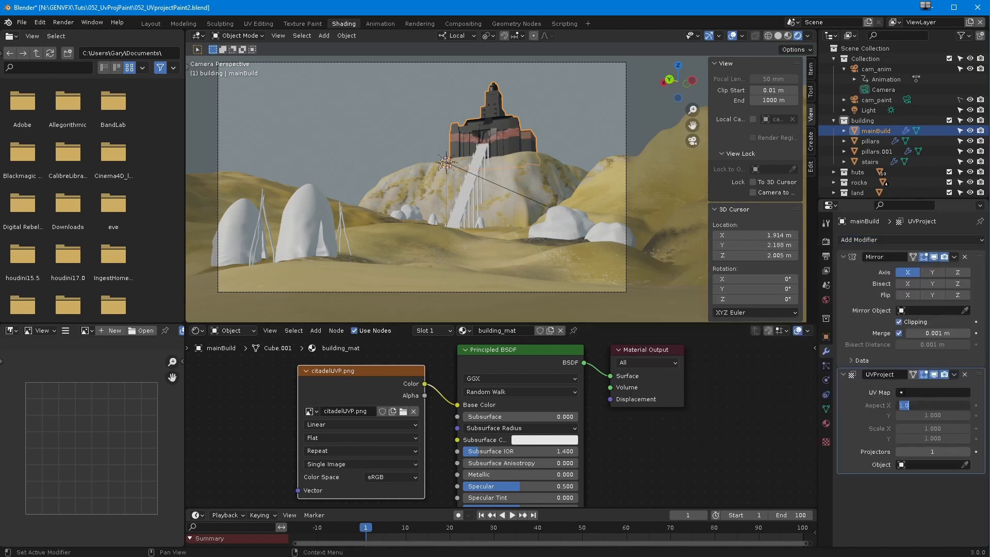
{"action": "left_click", "coordinate": [907, 395]}
{"action": "left_click", "coordinate": [907, 408]}
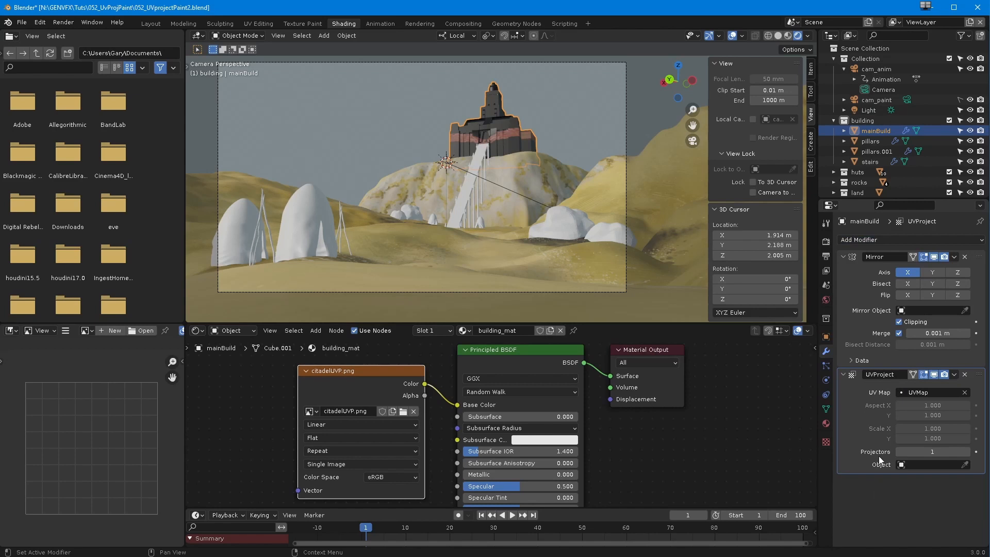
- Set mainBuild's UV Project modifier to an Aspect X of 1.777 with cam_paint as the projector object
{"action": "left_click", "coordinate": [912, 407]}
{"action": "type", "text": "1.777"}
{"action": "key", "text": "Return"}
{"action": "left_click", "coordinate": [908, 466]}
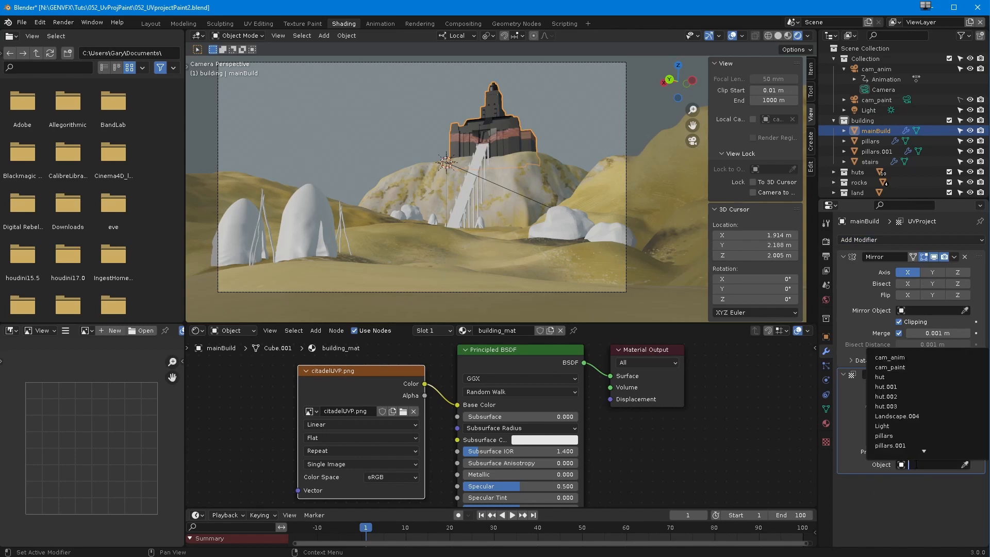
{"action": "left_click", "coordinate": [895, 368]}
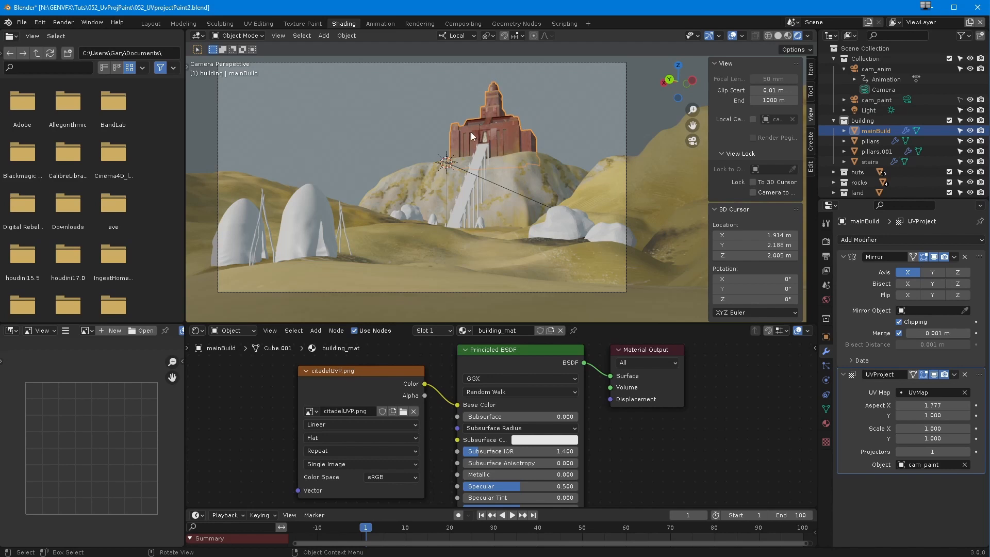
- Assign the existing building_mat material to the stairs
{"action": "left_click", "coordinate": [451, 226]}
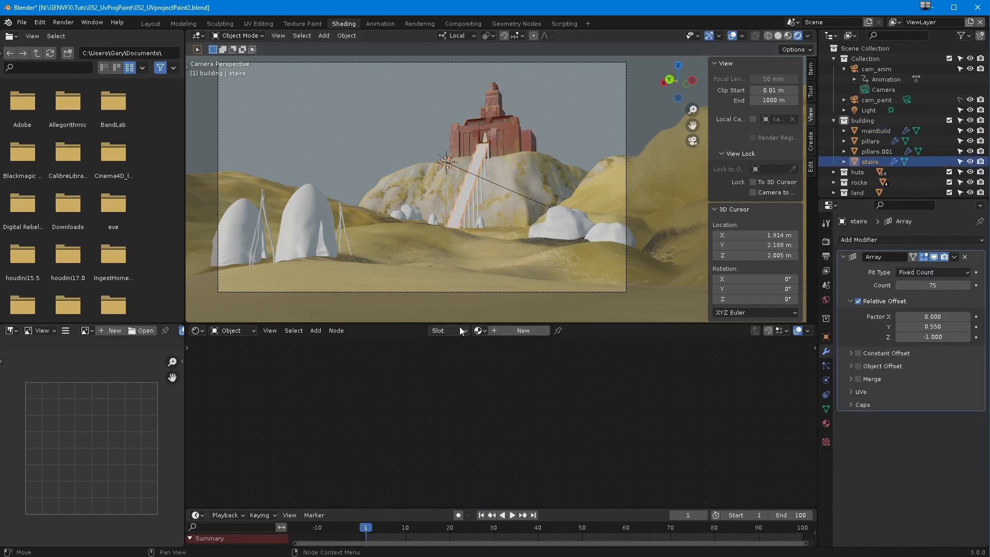
{"action": "left_click", "coordinate": [488, 333]}
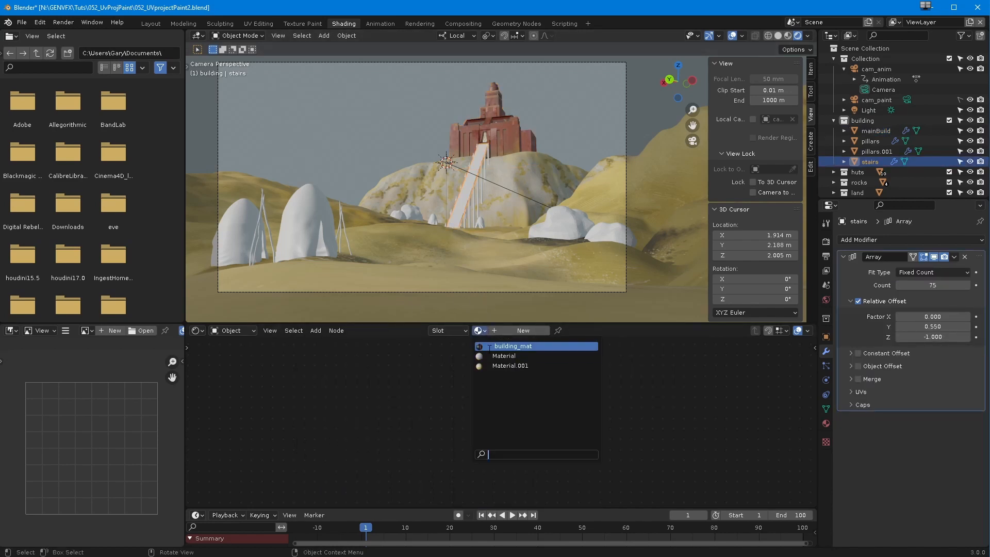
{"action": "left_click", "coordinate": [513, 347]}
- Add a UV Project modifier to the stairs, setting its UV map and aspect and using cam_paint as the projector
{"action": "left_click", "coordinate": [886, 240]}
{"action": "left_click", "coordinate": [665, 323]}
{"action": "left_click", "coordinate": [843, 257]}
{"action": "left_click", "coordinate": [931, 290]}
{"action": "left_click", "coordinate": [922, 302]}
{"action": "left_click", "coordinate": [923, 361]}
{"action": "left_click", "coordinate": [920, 383]}
- Give pillars.001 a UV Project modifier using UVMap, Aspect X 1.777 and cam_paint, and assign building_mat to it
{"action": "left_click", "coordinate": [482, 194]}
{"action": "left_click", "coordinate": [887, 240]}
{"action": "left_click", "coordinate": [665, 322]}
{"action": "left_click", "coordinate": [844, 257]}
{"action": "left_click", "coordinate": [932, 289]}
{"action": "left_click", "coordinate": [928, 302]}
{"action": "type", "text": "1.777"}
{"action": "left_click", "coordinate": [923, 361]}
{"action": "left_click", "coordinate": [920, 384]}
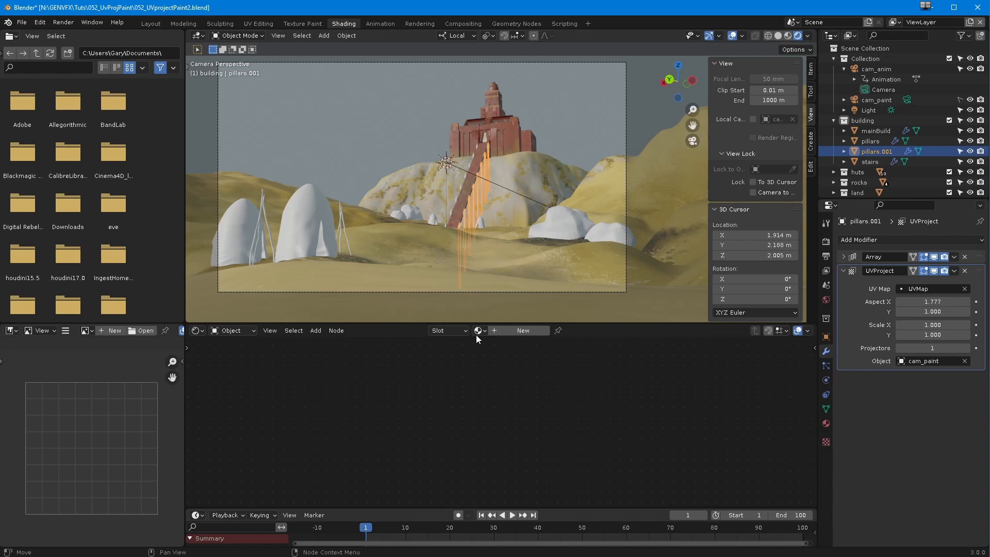
{"action": "left_click", "coordinate": [480, 332]}
{"action": "left_click", "coordinate": [505, 346]}
- Add a UV Project modifier to pillars with Aspect X 1.777 and cam_paint as projector, and assign building_mat to it
{"action": "left_click", "coordinate": [467, 201]}
{"action": "left_click", "coordinate": [457, 248]}
{"action": "left_click", "coordinate": [887, 240]}
{"action": "left_click", "coordinate": [665, 324]}
{"action": "left_click", "coordinate": [843, 256]}
{"action": "left_click", "coordinate": [923, 361]}
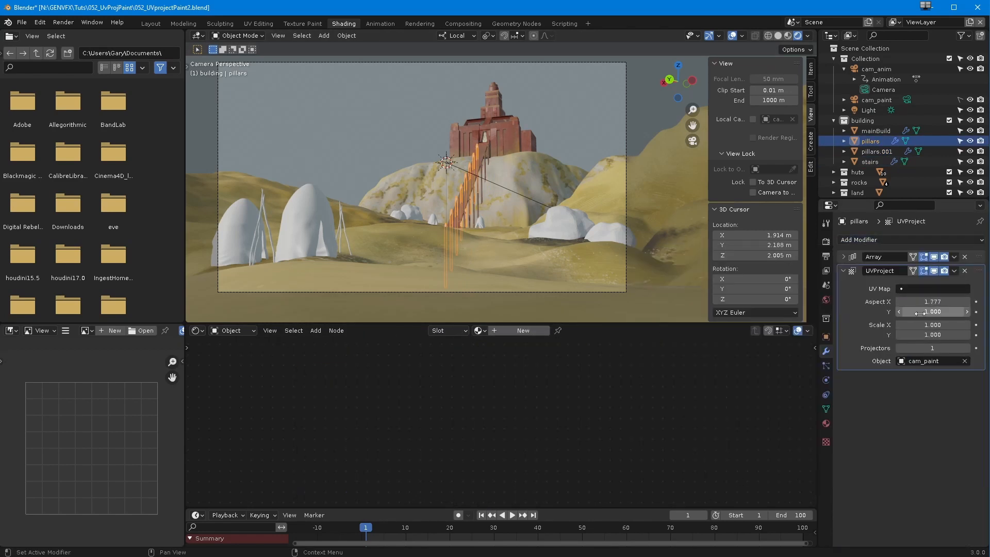
{"action": "left_click", "coordinate": [480, 331]}
{"action": "left_click", "coordinate": [506, 347]}
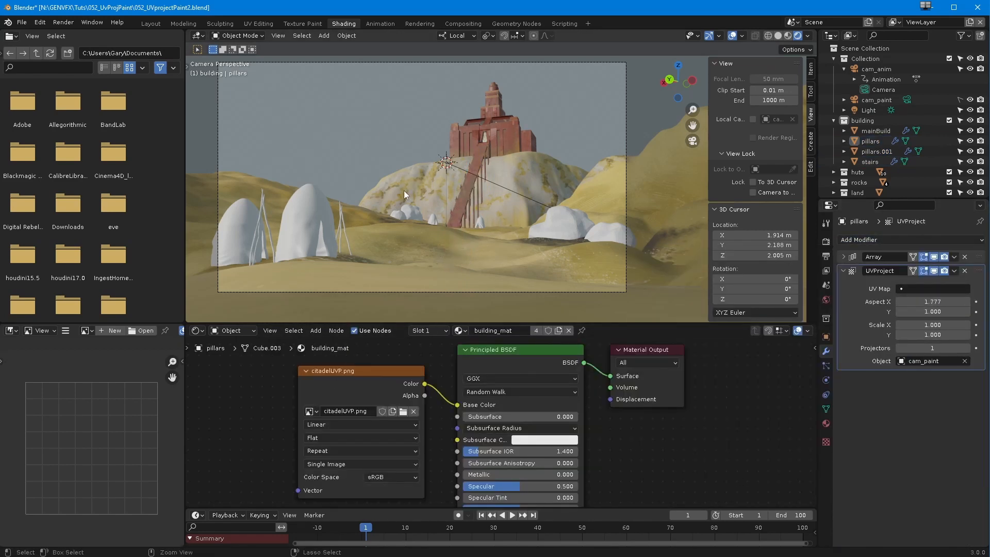
{"action": "left_click", "coordinate": [467, 201]}
{"action": "left_click", "coordinate": [460, 330]}
{"action": "left_click", "coordinate": [477, 358]}
{"action": "left_click", "coordinate": [473, 207], "text": "shift"}
{"action": "left_click", "coordinate": [462, 219], "text": "shift"}
{"action": "left_click", "coordinate": [413, 177], "text": "shift"}
{"action": "left_click", "coordinate": [461, 330]}
{"action": "left_click", "coordinate": [477, 358]}
{"action": "left_click", "coordinate": [460, 330]}
{"action": "left_click", "coordinate": [484, 370]}
- Select the pillars, stairs and mainBuild together and link data from mainBuild to the other building parts
{"action": "left_click", "coordinate": [467, 190]}
{"action": "left_click", "coordinate": [474, 208]}
{"action": "left_click", "coordinate": [870, 141], "text": "ctrl"}
{"action": "left_click", "coordinate": [870, 162], "text": "ctrl"}
{"action": "left_click", "coordinate": [875, 131], "text": "ctrl"}
{"action": "key", "text": "ctrl+l"}
{"action": "left_click", "coordinate": [355, 134]}
{"action": "left_click", "coordinate": [595, 67]}
- Create a new material for the large hut and connect a ColorRamp node to its Base Color
{"action": "left_click", "coordinate": [310, 224]}
{"action": "left_click", "coordinate": [519, 331]}
{"action": "left_click", "coordinate": [315, 331]}
{"action": "mouse_move", "coordinate": [337, 418]}
{"action": "left_click", "coordinate": [400, 287]}
{"action": "left_click", "coordinate": [302, 366]}
{"action": "left_click_drag", "start_coordinate": [423, 383], "coordinate": [458, 405]}
- Set the hut's ColorRamp to HSV colour mode with Far interpolation
{"action": "left_click", "coordinate": [401, 412]}
{"action": "left_click", "coordinate": [401, 470]}
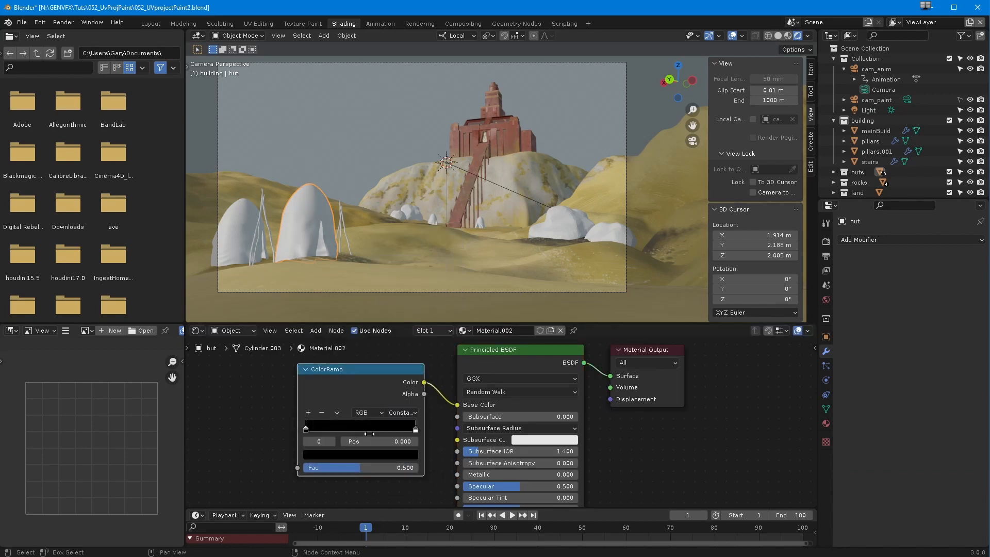
{"action": "left_click", "coordinate": [360, 413]}
{"action": "left_click", "coordinate": [361, 436]}
{"action": "left_click", "coordinate": [401, 413]}
{"action": "left_click", "coordinate": [400, 436]}
- Colour the ramp's end stops in orange tones and drive its Fac with UV coordinates through a Texture-type Mapping node
{"action": "left_click", "coordinate": [361, 454]}
{"action": "left_click", "coordinate": [403, 456]}
{"action": "left_click", "coordinate": [332, 377]}
{"action": "left_click", "coordinate": [417, 431]}
{"action": "left_click", "coordinate": [361, 454]}
{"action": "left_click", "coordinate": [345, 348]}
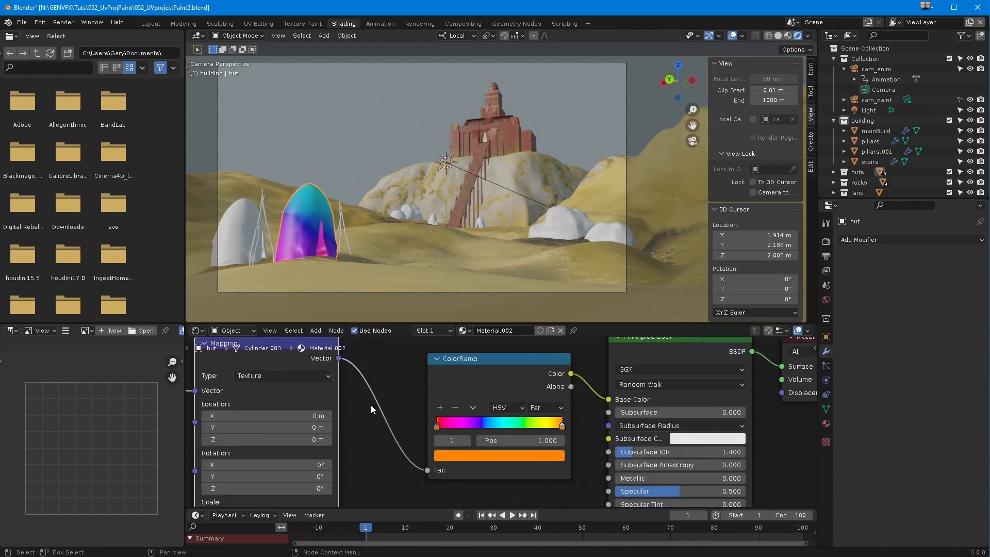
- Move the ramp's second stop to position 0.323 and recolour it a dark burnt orange
{"action": "mouse_move", "coordinate": [437, 425]}
{"action": "left_mouse_down"}
{"action": "mouse_move", "coordinate": [525, 442]}
{"action": "mouse_move", "coordinate": [444, 426]}
{"action": "left_mouse_up"}
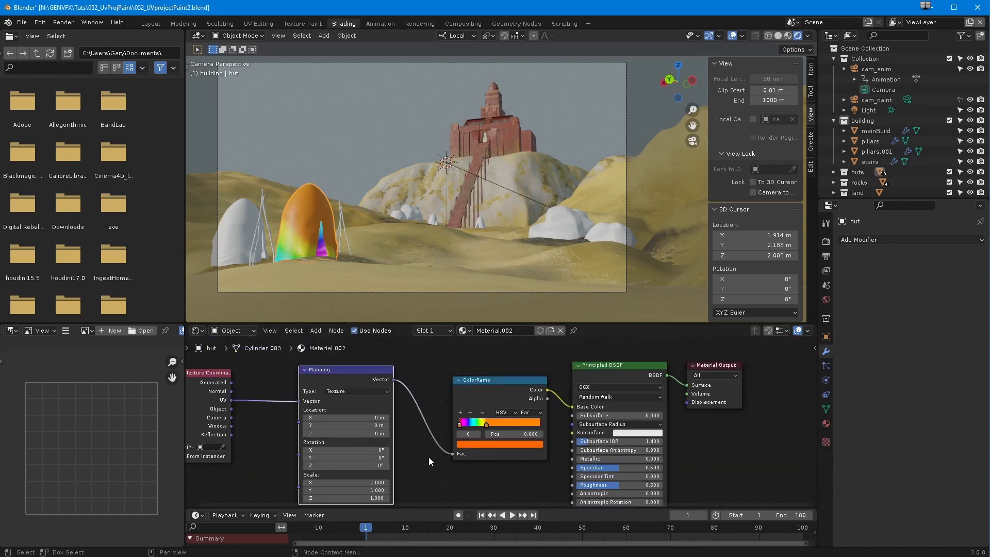
{"action": "left_click_drag", "start_coordinate": [449, 426], "coordinate": [471, 426]}
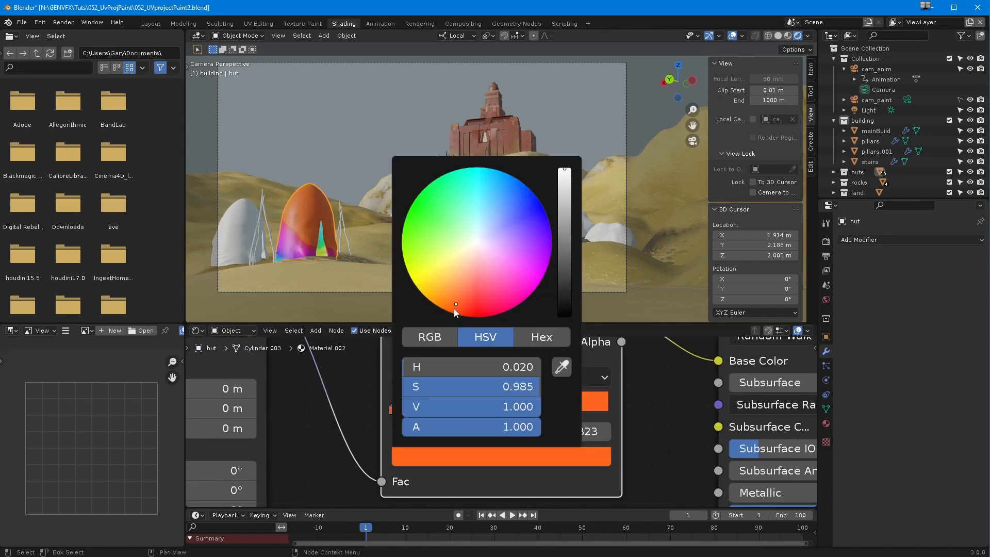
{"action": "left_click", "coordinate": [453, 308]}
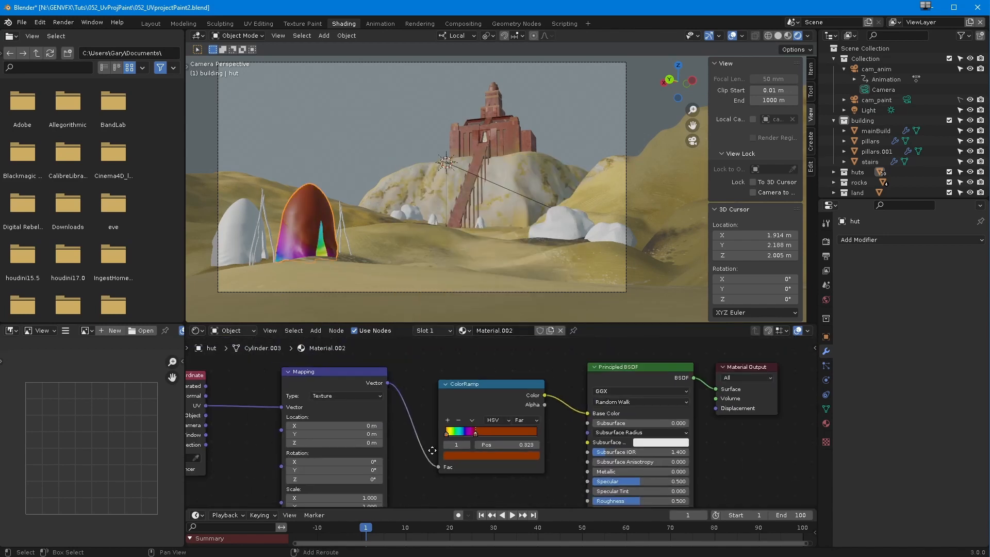
- Insert a Mix colour node between the ColorRamp and the Principled BSDF's Base Color
{"action": "middle_click_drag", "start_coordinate": [477, 438], "coordinate": [414, 450]}
{"action": "left_click_drag", "start_coordinate": [399, 386], "coordinate": [402, 414]}
{"action": "left_click", "coordinate": [315, 331]}
{"action": "mouse_move", "coordinate": [326, 399]}
{"action": "left_click", "coordinate": [389, 451]}
{"action": "left_click", "coordinate": [487, 376]}
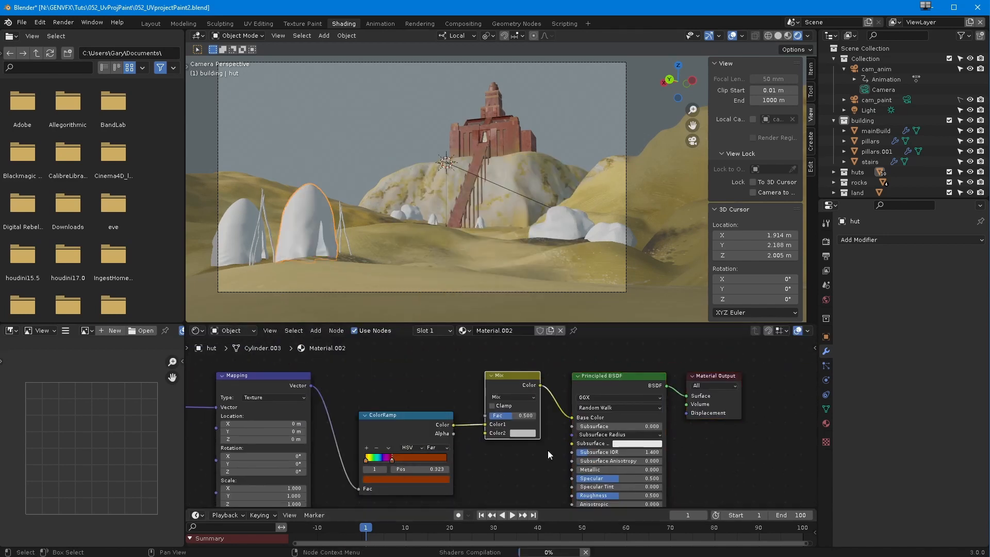
- Duplicate the ColorRamp as a black-and-white RGB ramp with Constant interpolation and connect it to the Mix node's Fac
{"action": "left_click", "coordinate": [379, 414]}
{"action": "key", "text": "shift+d"}
{"action": "left_click", "coordinate": [396, 317]}
{"action": "left_click", "coordinate": [411, 356]}
{"action": "left_click", "coordinate": [394, 388]}
{"action": "left_click_drag", "start_coordinate": [432, 304], "coordinate": [432, 274]}
{"action": "left_click", "coordinate": [397, 303]}
{"action": "left_click_drag", "start_coordinate": [365, 371], "coordinate": [370, 369]}
{"action": "left_click", "coordinate": [371, 366]}
{"action": "left_click", "coordinate": [402, 385]}
{"action": "left_click_drag", "start_coordinate": [437, 289], "coordinate": [485, 415]}
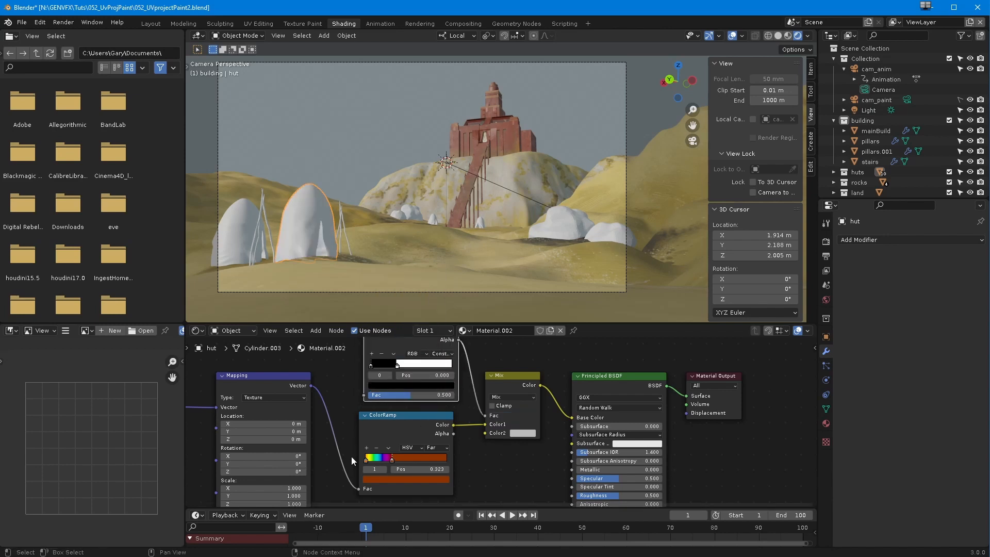
- Wire the Mapping vector through the black-and-white ramp's Color output into the Mix Fac, with the white stop at 0.377
{"action": "middle_click_drag", "start_coordinate": [352, 456], "coordinate": [306, 505]}
{"action": "left_click_drag", "start_coordinate": [361, 370], "coordinate": [335, 367]}
{"action": "left_click_drag", "start_coordinate": [388, 376], "coordinate": [440, 465]}
{"action": "middle_click_drag", "start_coordinate": [281, 446], "coordinate": [358, 443]}
{"action": "left_click_drag", "start_coordinate": [342, 431], "coordinate": [368, 438]}
{"action": "middle_click_drag", "start_coordinate": [365, 441], "coordinate": [292, 412]}
{"action": "left_click_drag", "start_coordinate": [328, 380], "coordinate": [333, 379]}
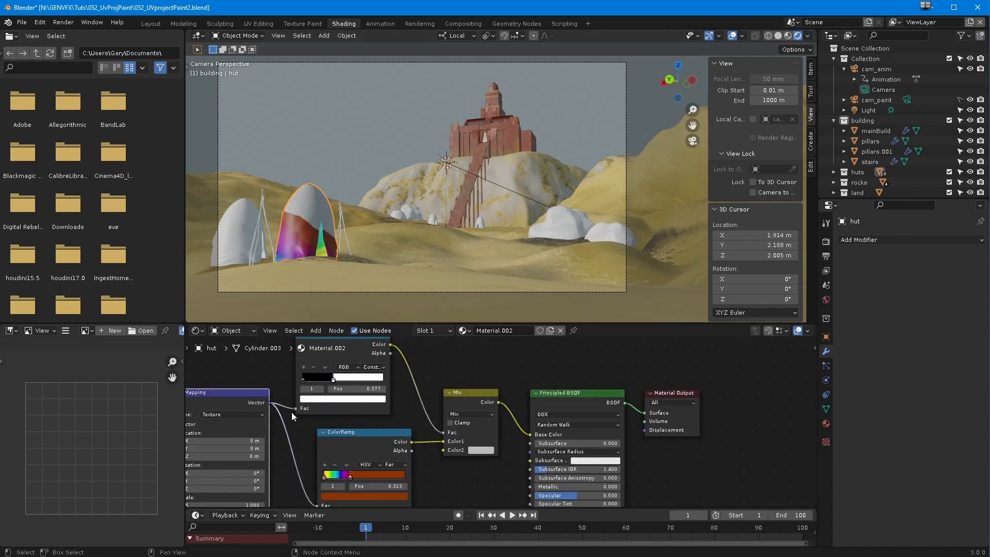
- Set the Mix node's second colour to a very dark shade
{"action": "middle_click_drag", "start_coordinate": [292, 413], "coordinate": [375, 398]}
{"action": "left_click", "coordinate": [565, 436]}
{"action": "left_click", "coordinate": [574, 373]}
{"action": "left_click_drag", "start_coordinate": [618, 338], "coordinate": [619, 367]}
- Space out the Principled BSDF and Material Output nodes and rename the hut material tent001
{"action": "middle_click_drag", "start_coordinate": [711, 392], "coordinate": [558, 381]}
{"action": "left_click_drag", "start_coordinate": [604, 368], "coordinate": [727, 360]}
{"action": "left_click_drag", "start_coordinate": [506, 363], "coordinate": [598, 363]}
{"action": "left_click_drag", "start_coordinate": [568, 454], "coordinate": [555, 436]}
{"action": "middle_click_drag", "start_coordinate": [404, 469], "coordinate": [399, 540]}
{"action": "double_click", "coordinate": [505, 331]}
{"action": "type", "text": "tent001"}
{"action": "left_click_drag", "start_coordinate": [559, 403], "coordinate": [554, 390]}
- Assign tent001 to the neighbouring hut, make it a separate copy and rename the copy to end in 2
{"action": "left_click", "coordinate": [237, 226]}
{"action": "left_click", "coordinate": [464, 330]}
{"action": "left_click", "coordinate": [504, 376]}
{"action": "left_click", "coordinate": [550, 330]}
{"action": "left_click_drag", "start_coordinate": [512, 331], "coordinate": [495, 330]}
{"action": "type", "text": "2"}
- Adjust the colours and ramp stops in the neighbouring hut's copied tent material
{"action": "left_click", "coordinate": [283, 491]}
{"action": "left_click", "coordinate": [268, 470]}
{"action": "left_click", "coordinate": [283, 491]}
{"action": "left_click_drag", "start_coordinate": [307, 381], "coordinate": [311, 410]}
{"action": "left_click", "coordinate": [425, 429]}
{"action": "left_click_drag", "start_coordinate": [435, 370], "coordinate": [438, 365]}
- Assign an existing tent material to the small distant hut near the stairs
{"action": "left_click", "coordinate": [433, 221]}
{"action": "left_click", "coordinate": [479, 331]}
{"action": "left_click", "coordinate": [483, 376]}
- Select the sun light and show its light settings
{"action": "left_click", "coordinate": [602, 278]}
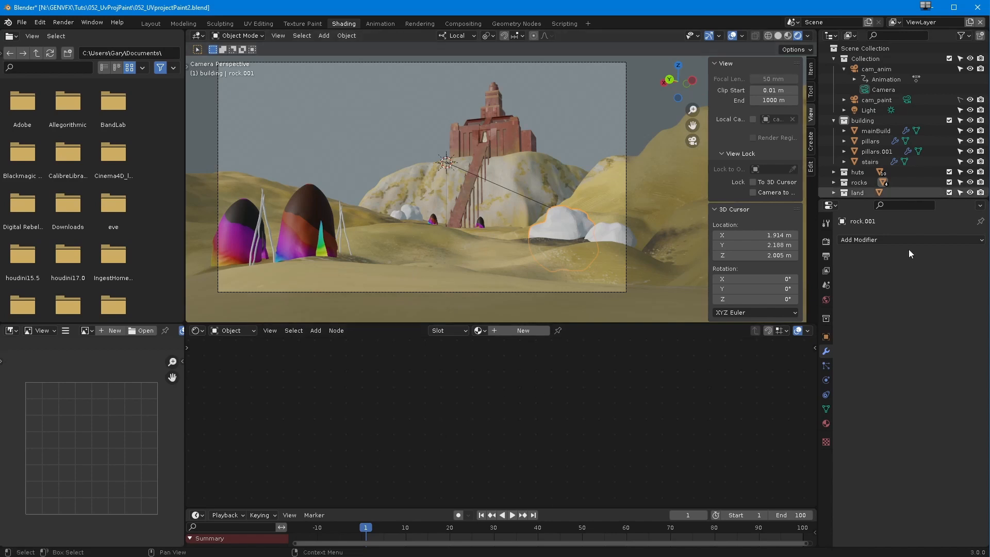
{"action": "left_click", "coordinate": [868, 110]}
{"action": "left_click", "coordinate": [826, 380]}
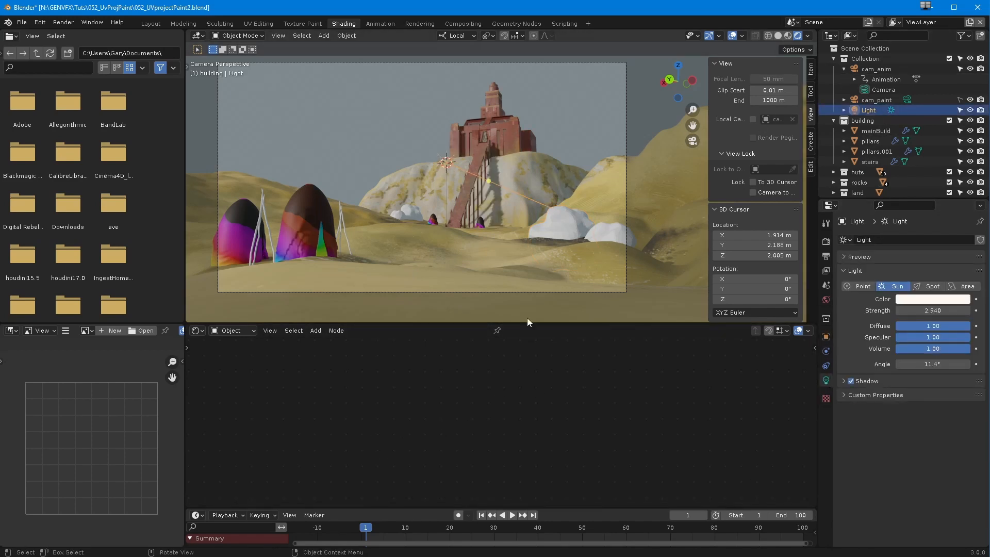
- Create a rock001 material for rock.001 and add Musgrave Texture and ColorRamp nodes beside the Principled BSDF
{"action": "left_click", "coordinate": [414, 225]}
{"action": "left_click", "coordinate": [315, 330]}
{"action": "mouse_move", "coordinate": [337, 389]}
{"action": "left_click", "coordinate": [413, 325]}
{"action": "left_click", "coordinate": [268, 370]}
{"action": "left_click", "coordinate": [315, 330]}
{"action": "mouse_move", "coordinate": [338, 420]}
{"action": "left_click", "coordinate": [394, 284]}
{"action": "left_click", "coordinate": [310, 394]}
{"action": "left_click_drag", "start_coordinate": [454, 361], "coordinate": [594, 358]}
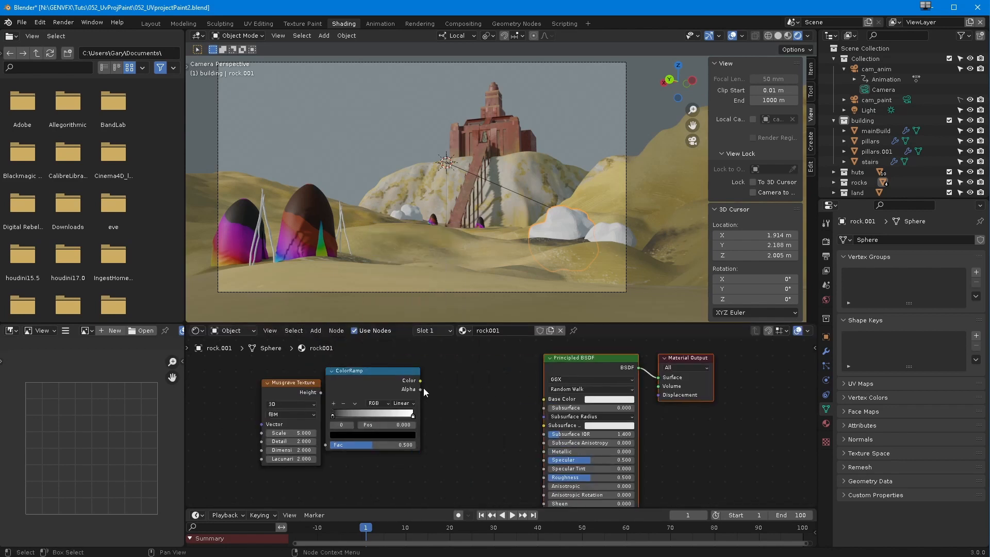
- Connect the Musgrave Texture through the ColorRamp to Base Color and add Mapping and Texture Coordinate nodes to it
{"action": "left_click_drag", "start_coordinate": [420, 380], "coordinate": [544, 399]}
{"action": "left_click_drag", "start_coordinate": [373, 369], "coordinate": [425, 381]}
{"action": "left_click_drag", "start_coordinate": [321, 392], "coordinate": [380, 455]}
{"action": "left_click", "coordinate": [287, 385]}
{"action": "key", "text": "ctrl+t"}
- Recolour the rock ColorRamp's stops from a muted brown to a pale yellow
{"action": "left_click", "coordinate": [420, 443]}
{"action": "left_click_drag", "start_coordinate": [449, 387], "coordinate": [408, 370]}
{"action": "left_click", "coordinate": [465, 426]}
{"action": "left_click", "coordinate": [433, 444]}
{"action": "left_click", "coordinate": [385, 425]}
{"action": "left_click", "coordinate": [394, 443]}
- Arrange the rock001 nodes in a chain, with Texture Coordinate, Mapping, Musgrave Texture and ColorRamp ahead of the Principled BSDF
{"action": "middle_click_drag", "start_coordinate": [479, 442], "coordinate": [556, 412]}
{"action": "scroll", "coordinate": [556, 412], "scroll_direction": "down", "scroll_amount": 3}
{"action": "left_click_drag", "start_coordinate": [404, 406], "coordinate": [403, 405]}
{"action": "mouse_move", "coordinate": [404, 413]}
{"action": "left_mouse_down"}
{"action": "mouse_move", "coordinate": [426, 423]}
{"action": "mouse_move", "coordinate": [393, 420]}
{"action": "left_mouse_up"}
{"action": "scroll", "coordinate": [392, 487], "scroll_direction": "down", "scroll_amount": 1}
{"action": "left_click_drag", "start_coordinate": [285, 487], "coordinate": [702, 361]}
{"action": "left_click_drag", "start_coordinate": [330, 376], "coordinate": [416, 369]}
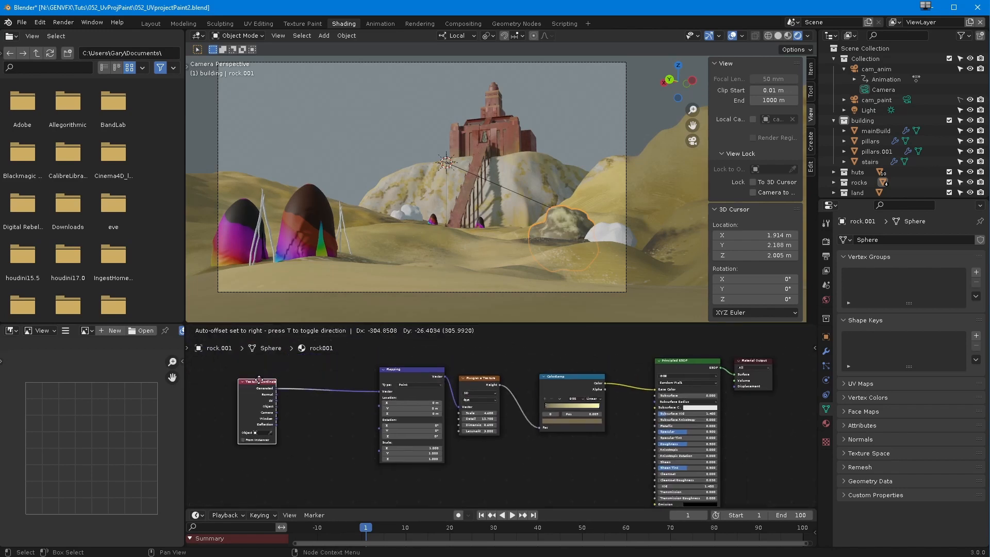
- Make room beside the Principled BSDF and insert a MixRGB node between the ColorRamp and Base Color
{"action": "middle_click_drag", "start_coordinate": [516, 453], "coordinate": [397, 474]}
{"action": "left_click_drag", "start_coordinate": [520, 361], "coordinate": [671, 493]}
{"action": "left_click_drag", "start_coordinate": [572, 380], "coordinate": [646, 373]}
{"action": "left_click", "coordinate": [808, 36]}
{"action": "left_click", "coordinate": [316, 331]}
{"action": "mouse_move", "coordinate": [334, 400]}
{"action": "left_click", "coordinate": [404, 449]}
{"action": "left_click", "coordinate": [549, 408]}
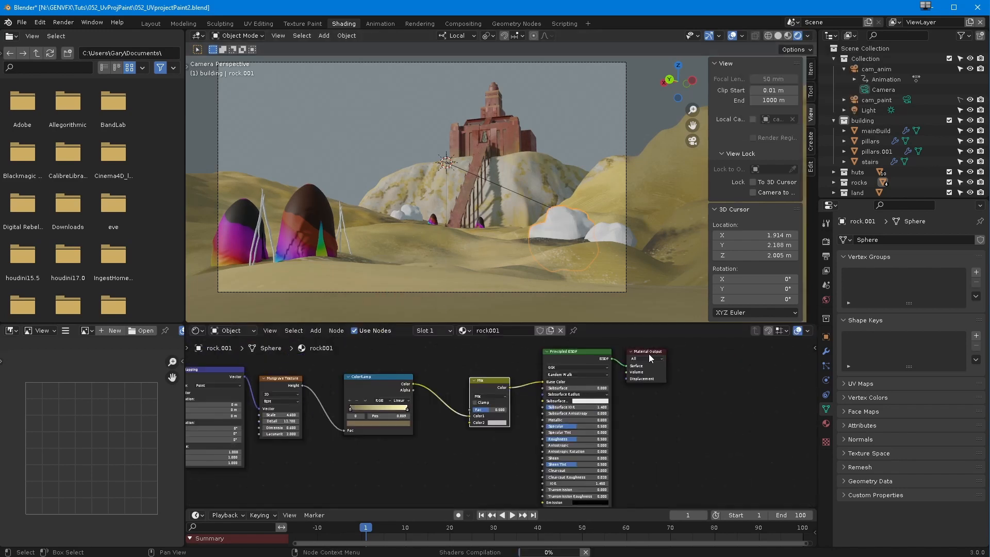
- Space out the Mix node and Principled BSDF and set the Mix node's Color2 to orange
{"action": "left_click_drag", "start_coordinate": [575, 350], "coordinate": [665, 363]}
{"action": "left_click_drag", "start_coordinate": [499, 382], "coordinate": [544, 384]}
{"action": "left_click", "coordinate": [555, 425]}
{"action": "left_click_drag", "start_coordinate": [568, 365], "coordinate": [560, 375]}
- Duplicate the ColorRamp below the original for the Mix node's second colour and give its stops orange tones
{"action": "left_click", "coordinate": [316, 331]}
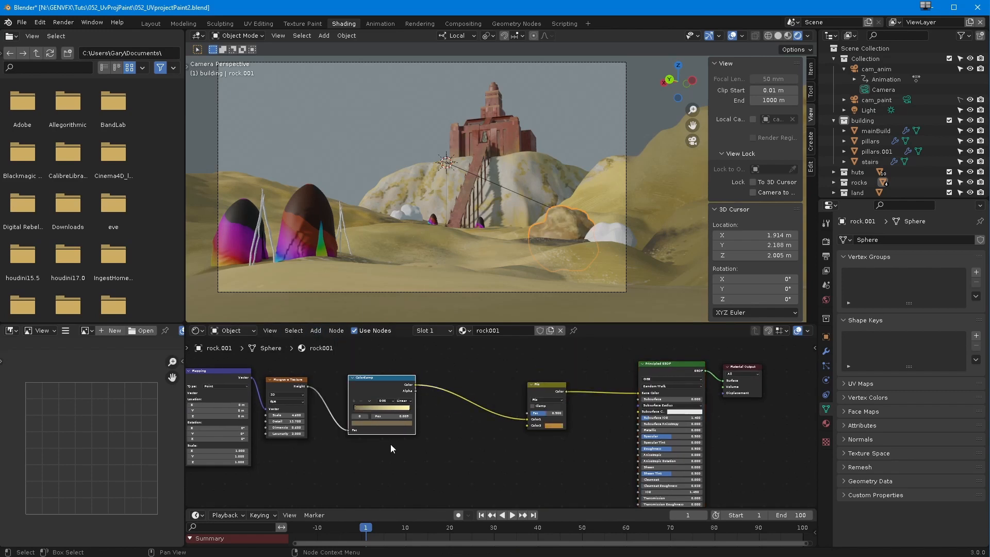
{"action": "key", "text": "shift+d"}
{"action": "left_click", "coordinate": [389, 469]}
{"action": "key", "text": "ctrl+v"}
{"action": "left_click", "coordinate": [450, 453]}
{"action": "left_click", "coordinate": [416, 469]}
{"action": "key", "text": "ctrl+v"}
{"action": "left_click", "coordinate": [393, 469]}
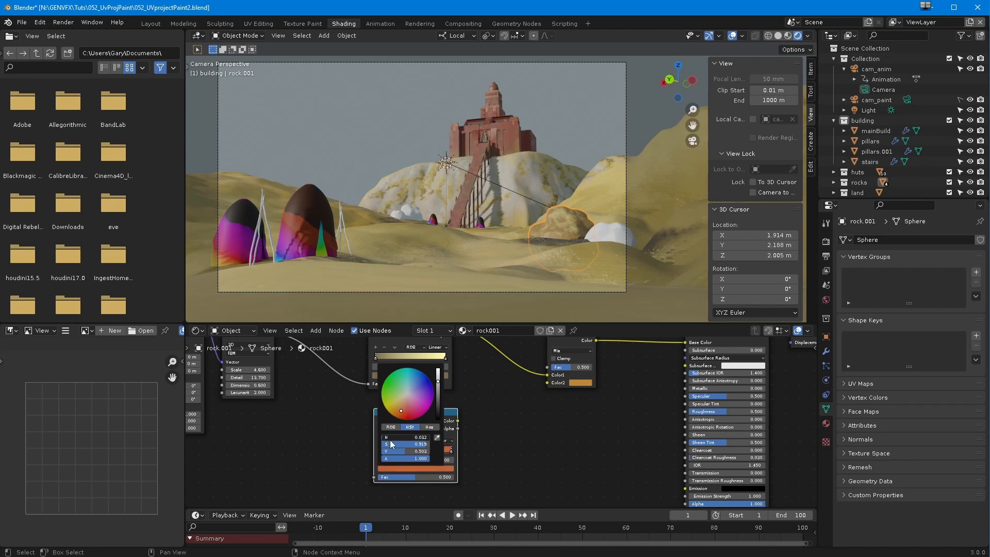
- Add a Geometry node and connect its Random Per Island output to the second ColorRamp's Fac
{"action": "left_click", "coordinate": [316, 330]}
{"action": "mouse_move", "coordinate": [348, 357]}
{"action": "left_click", "coordinate": [400, 222]}
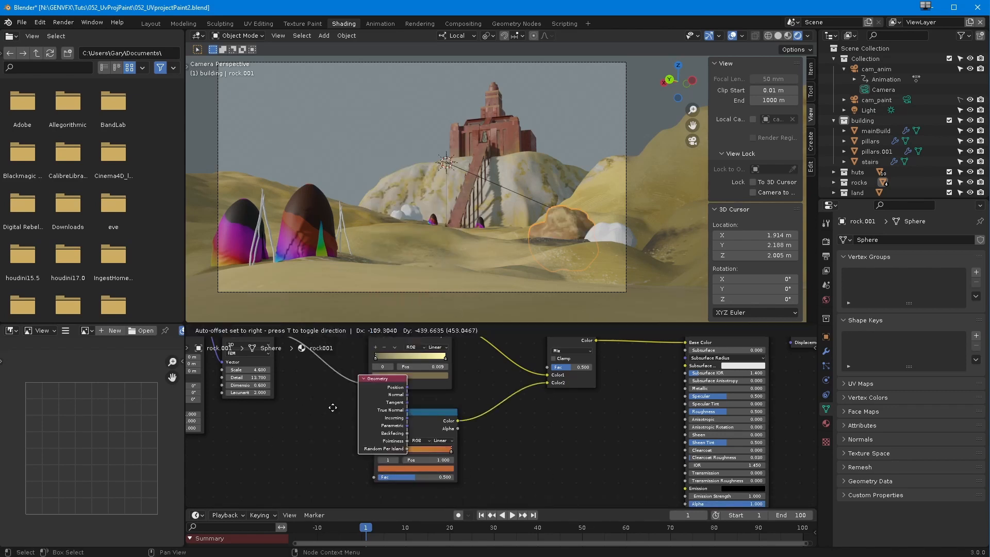
{"action": "left_click", "coordinate": [250, 449]}
{"action": "left_click_drag", "start_coordinate": [322, 490], "coordinate": [373, 477]}
- Recolour the second ColorRamp's end stop to magenta pink
{"action": "scroll", "coordinate": [530, 450], "scroll_direction": "down", "scroll_amount": 3}
{"action": "middle_click_drag", "start_coordinate": [507, 463], "coordinate": [460, 443]}
{"action": "scroll", "coordinate": [450, 484], "scroll_direction": "up", "scroll_amount": 7}
{"action": "left_click", "coordinate": [360, 447]}
{"action": "left_click", "coordinate": [347, 366]}
{"action": "scroll", "coordinate": [502, 432], "scroll_direction": "down", "scroll_amount": 1}
{"action": "middle_click_drag", "start_coordinate": [510, 412], "coordinate": [527, 450]}
- Switch the scene's render engine to Cycles
{"action": "left_click", "coordinate": [826, 241]}
{"action": "left_click", "coordinate": [913, 241]}
{"action": "left_click", "coordinate": [914, 272]}
{"action": "scroll", "coordinate": [527, 450], "scroll_direction": "down", "scroll_amount": 2}
{"action": "scroll", "coordinate": [527, 453], "scroll_direction": "down", "scroll_amount": 2}
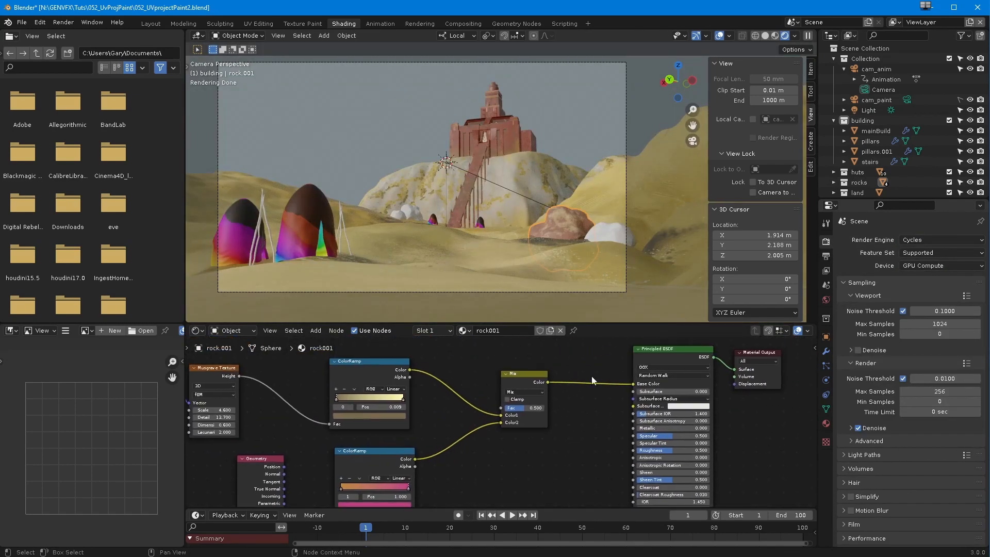
- Assign the rock001 material to the three remaining rocks
{"action": "left_click", "coordinate": [612, 233]}
{"action": "left_click", "coordinate": [480, 331]}
{"action": "left_click", "coordinate": [508, 375]}
{"action": "left_click", "coordinate": [413, 211]}
{"action": "left_click", "coordinate": [480, 331]}
{"action": "left_click", "coordinate": [508, 376]}
{"action": "left_click", "coordinate": [398, 216]}
{"action": "left_click", "coordinate": [480, 330]}
{"action": "left_click", "coordinate": [508, 376]}
{"action": "key", "text": "alt+a"}
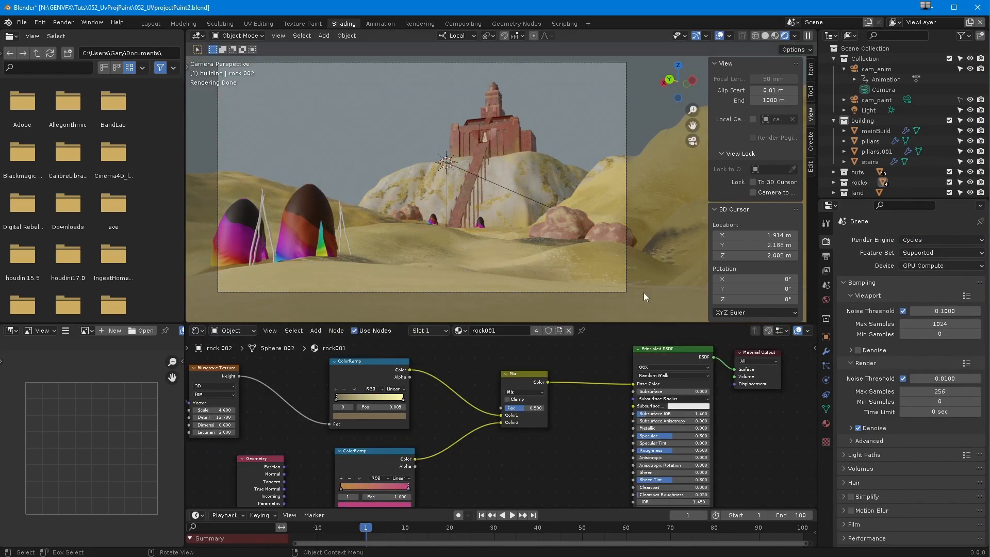
- Recolour the stops of the ColorRamp driven by Random Per Island to golden yellow and violet
{"action": "middle_click_drag", "start_coordinate": [488, 472], "coordinate": [490, 417]}
{"action": "left_click", "coordinate": [372, 451]}
{"action": "left_click_drag", "start_coordinate": [379, 394], "coordinate": [424, 376]}
{"action": "scroll", "coordinate": [388, 438], "scroll_direction": "up", "scroll_amount": 4}
{"action": "left_click", "coordinate": [393, 422]}
{"action": "left_click", "coordinate": [418, 445]}
{"action": "scroll", "coordinate": [489, 413], "scroll_direction": "down", "scroll_amount": 2}
{"action": "middle_click_drag", "start_coordinate": [399, 441], "coordinate": [395, 415]}
{"action": "left_click", "coordinate": [378, 440]}
{"action": "left_click", "coordinate": [361, 353]}
- Set the second ColorRamp to HSV colour mode with Far interpolation
{"action": "left_click", "coordinate": [399, 396]}
{"action": "left_click", "coordinate": [401, 420]}
{"action": "left_click", "coordinate": [433, 395]}
{"action": "left_click", "coordinate": [434, 420]}
{"action": "middle_click_drag", "start_coordinate": [476, 423], "coordinate": [421, 495], "text": "ctrl"}
{"action": "middle_click_drag", "start_coordinate": [420, 484], "coordinate": [480, 459]}
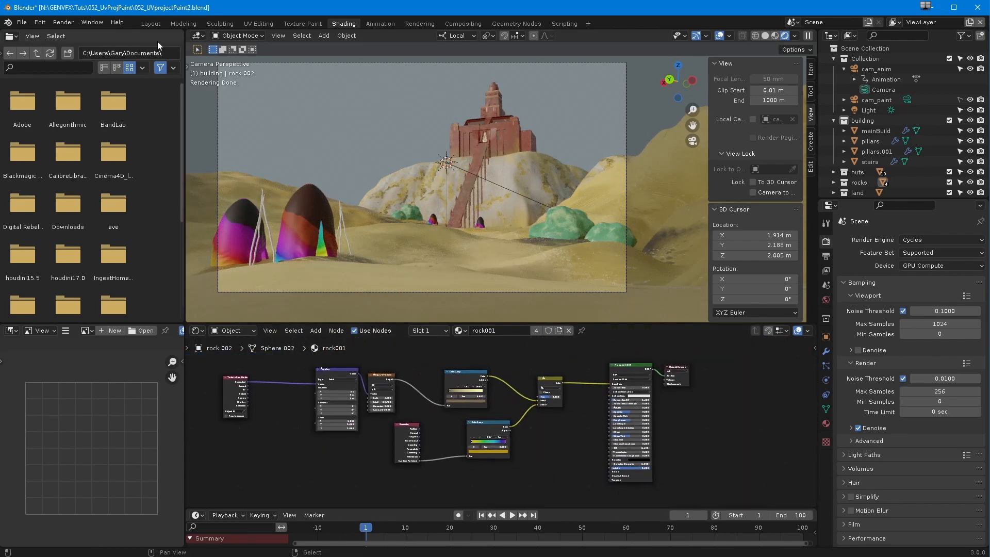
- Save the file and try a render of frame 1 at 1280 × 720 px in the Rendering workspace
{"action": "left_click", "coordinate": [22, 22]}
{"action": "left_click", "coordinate": [32, 90]}
{"action": "left_click", "coordinate": [422, 25]}
{"action": "key", "text": "F12"}
{"action": "key", "text": "Escape"}
{"action": "left_click", "coordinate": [966, 69]}
{"action": "left_click", "coordinate": [909, 140]}
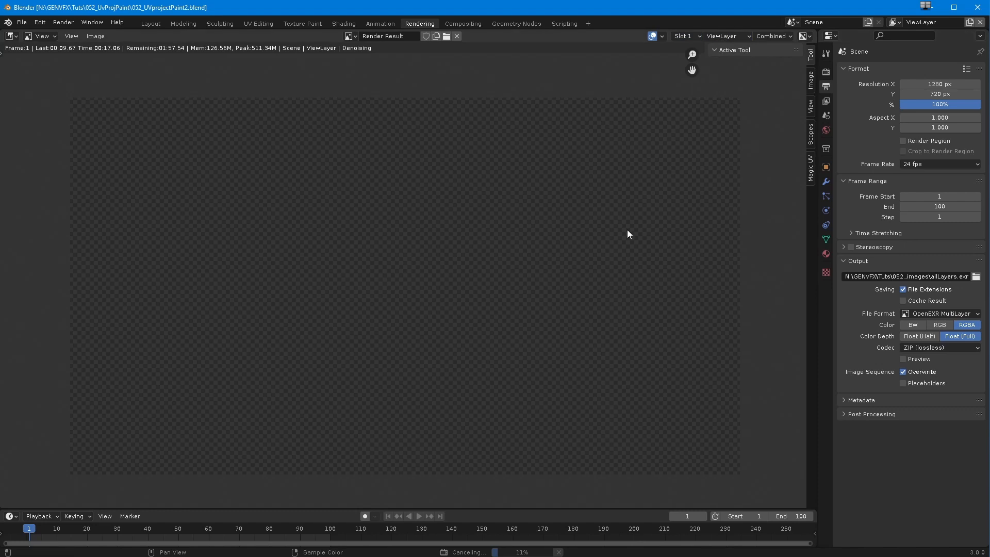
- Return to the Shading workspace, select rock.001 and make the material preview use the scene lights and scene world
{"action": "left_click", "coordinate": [343, 24]}
{"action": "left_click", "coordinate": [561, 226]}
{"action": "scroll", "coordinate": [494, 399], "scroll_direction": "up", "scroll_amount": 3}
{"action": "middle_click_drag", "start_coordinate": [495, 398], "coordinate": [473, 442]}
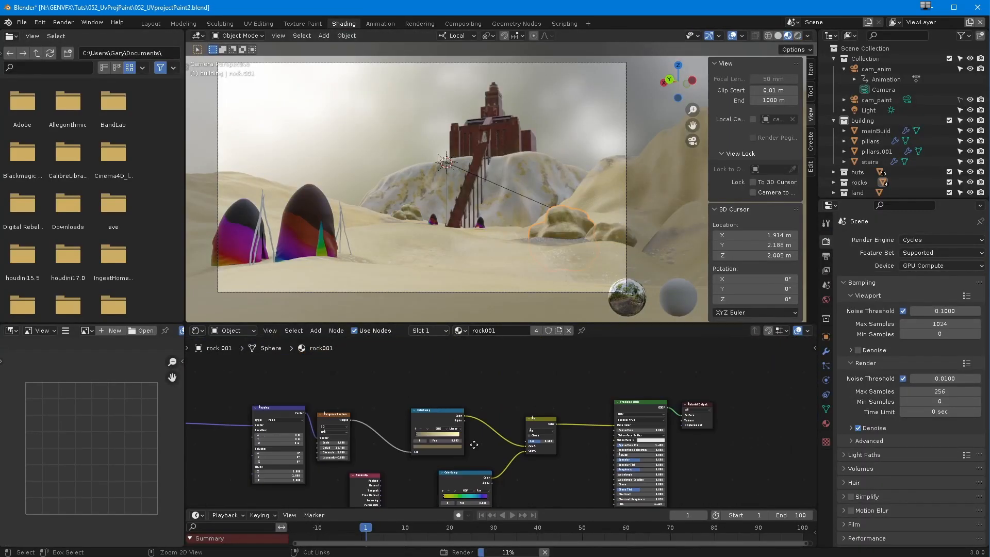
{"action": "scroll", "coordinate": [473, 442], "scroll_direction": "up", "scroll_amount": 5}
{"action": "left_click", "coordinate": [808, 36]}
{"action": "left_click", "coordinate": [749, 86]}
{"action": "left_click", "coordinate": [750, 98]}
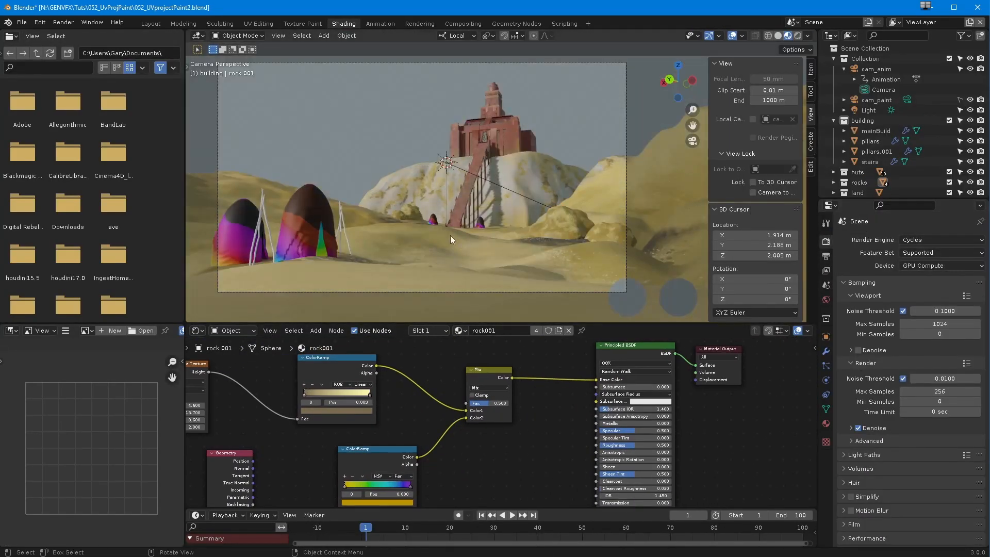
- Brighten the World background colour to a warm white
{"action": "left_click", "coordinate": [826, 300]}
{"action": "left_click", "coordinate": [938, 305]}
{"action": "left_click_drag", "start_coordinate": [965, 223], "coordinate": [965, 164]}
{"action": "left_click_drag", "start_coordinate": [910, 202], "coordinate": [916, 195]}
- Select the stick beside the larger hut and colour its material with a ColorRamp from brown to very dark brown
{"action": "left_click", "coordinate": [315, 221]}
{"action": "left_click", "coordinate": [347, 240]}
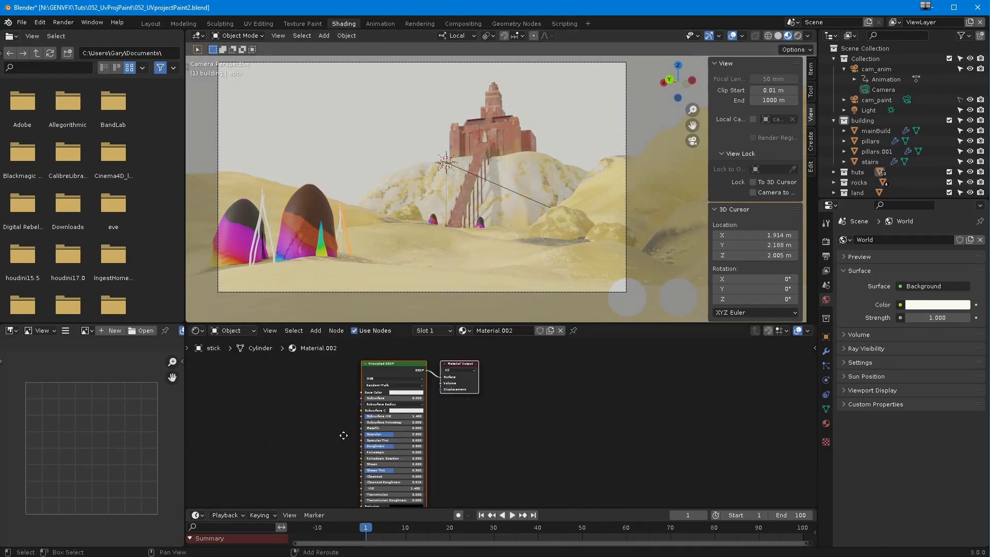
{"action": "left_click", "coordinate": [313, 438]}
{"action": "left_click", "coordinate": [296, 372]}
{"action": "left_click", "coordinate": [351, 420]}
{"action": "left_click", "coordinate": [313, 438]}
{"action": "left_click", "coordinate": [301, 379]}
{"action": "left_click_drag", "start_coordinate": [338, 335], "coordinate": [338, 372]}
{"action": "middle_click_drag", "start_coordinate": [361, 454], "coordinate": [490, 440]}
{"action": "scroll", "coordinate": [490, 440], "scroll_direction": "down", "scroll_amount": 1}
- Show the rendered view, then set the rock001 ramp driven by Random Per Island to RGB Linear with a red end stop
{"action": "left_click", "coordinate": [798, 36]}
{"action": "left_click", "coordinate": [567, 234]}
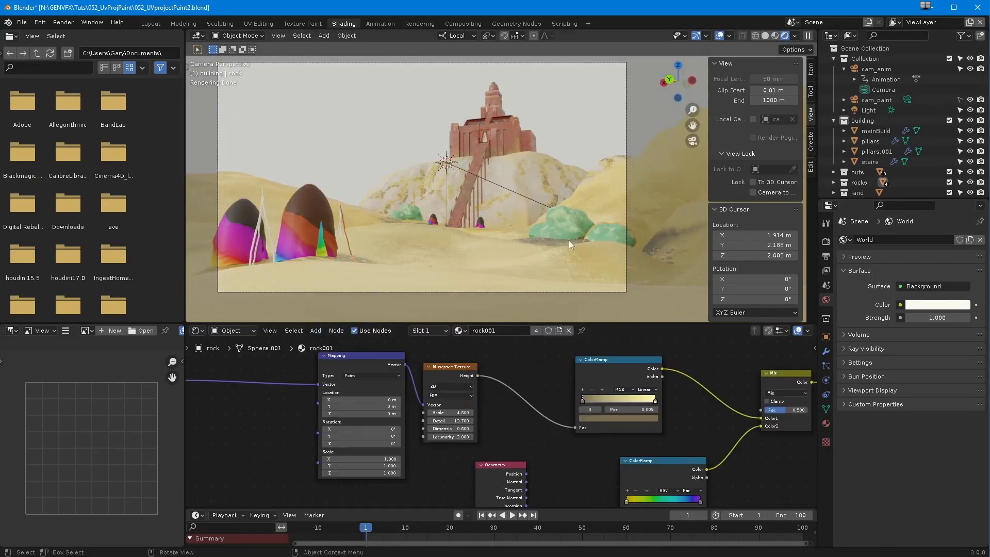
{"action": "scroll", "coordinate": [453, 415], "scroll_direction": "up", "scroll_amount": 2}
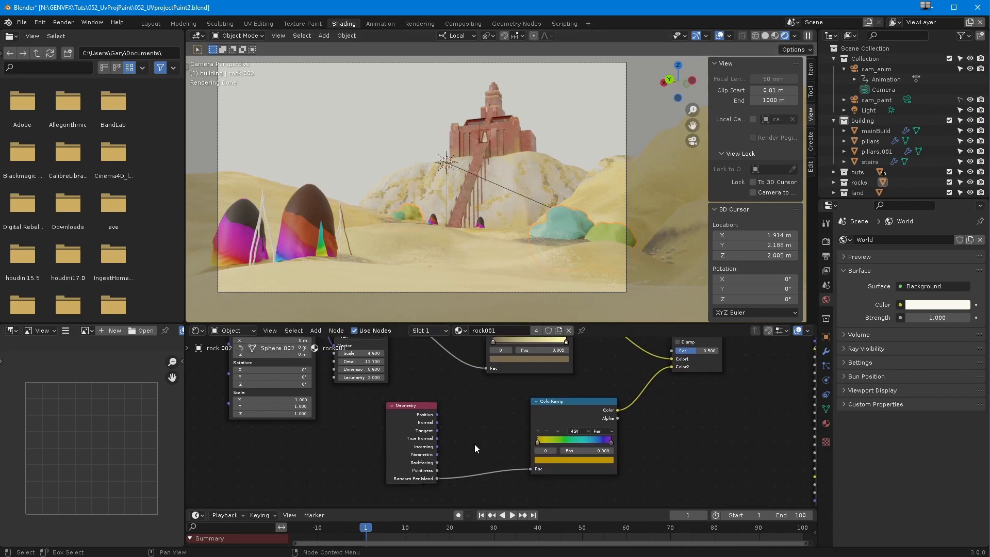
{"action": "scroll", "coordinate": [499, 425], "scroll_direction": "up", "scroll_amount": 1}
{"action": "left_click", "coordinate": [546, 463]}
{"action": "left_click", "coordinate": [561, 406]}
{"action": "left_click_drag", "start_coordinate": [581, 448], "coordinate": [589, 448]}
{"action": "left_click", "coordinate": [578, 463]}
{"action": "left_click", "coordinate": [629, 444]}
{"action": "left_click", "coordinate": [588, 463]}
{"action": "left_click", "coordinate": [571, 407]}
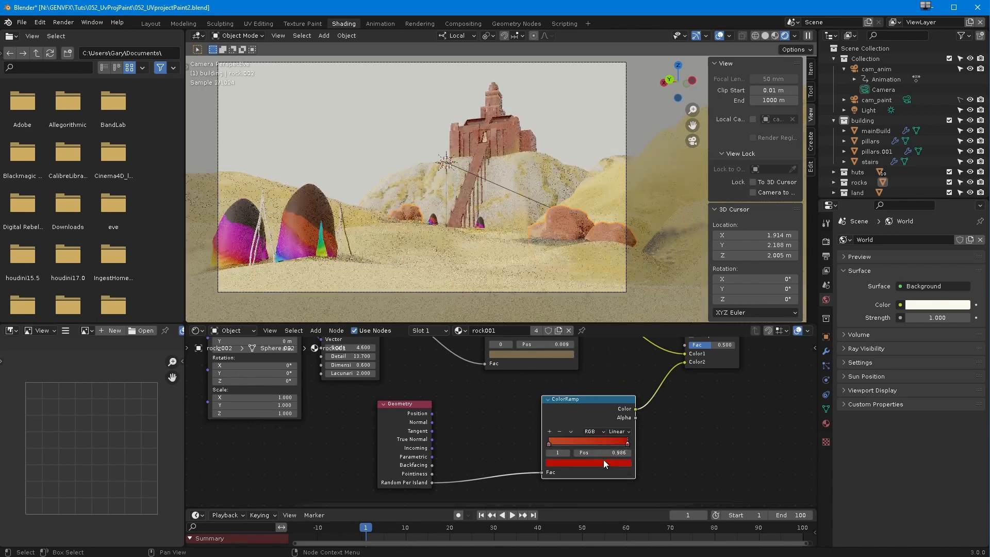
- Recolour the first stop of the rocks' second ColorRamp to yellow
{"action": "left_click", "coordinate": [548, 444]}
{"action": "left_click", "coordinate": [578, 463]}
{"action": "left_click_drag", "start_coordinate": [563, 403], "coordinate": [555, 394]}
- Change the rock001 Mix node's blend mode to Lighten
{"action": "left_click", "coordinate": [477, 416]}
{"action": "middle_click_drag", "start_coordinate": [477, 416], "coordinate": [476, 419], "text": "ctrl"}
{"action": "scroll", "coordinate": [476, 420], "scroll_direction": "down", "scroll_amount": 1}
{"action": "left_click", "coordinate": [642, 386]}
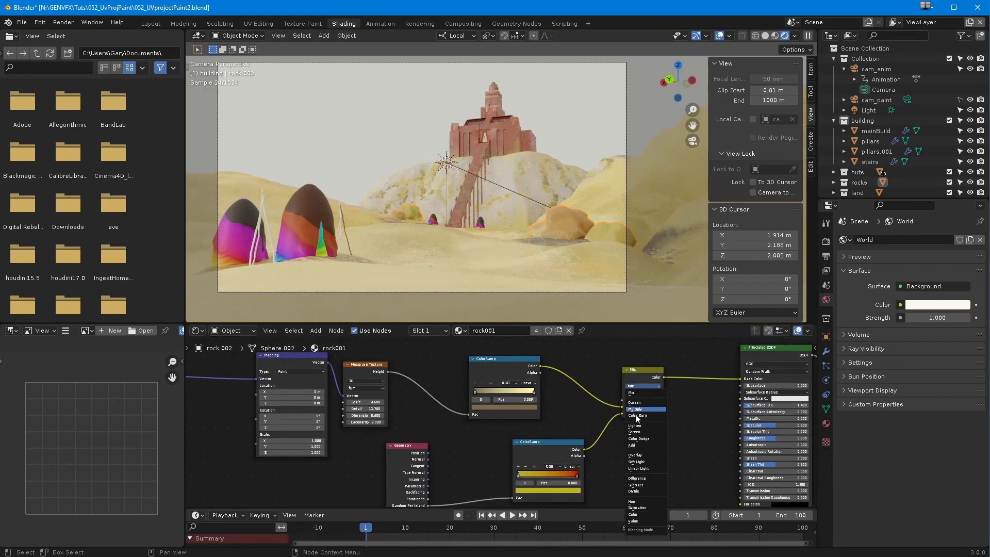
{"action": "left_click", "coordinate": [633, 390]}
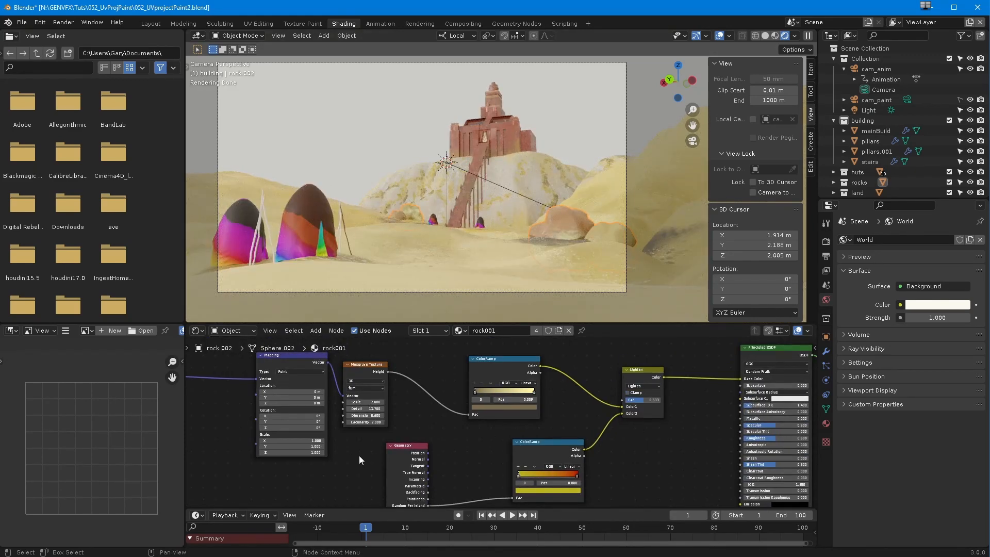
- Rename the stick material to twigs and assign it to the sticks beside the smaller hut
{"action": "left_click", "coordinate": [343, 243]}
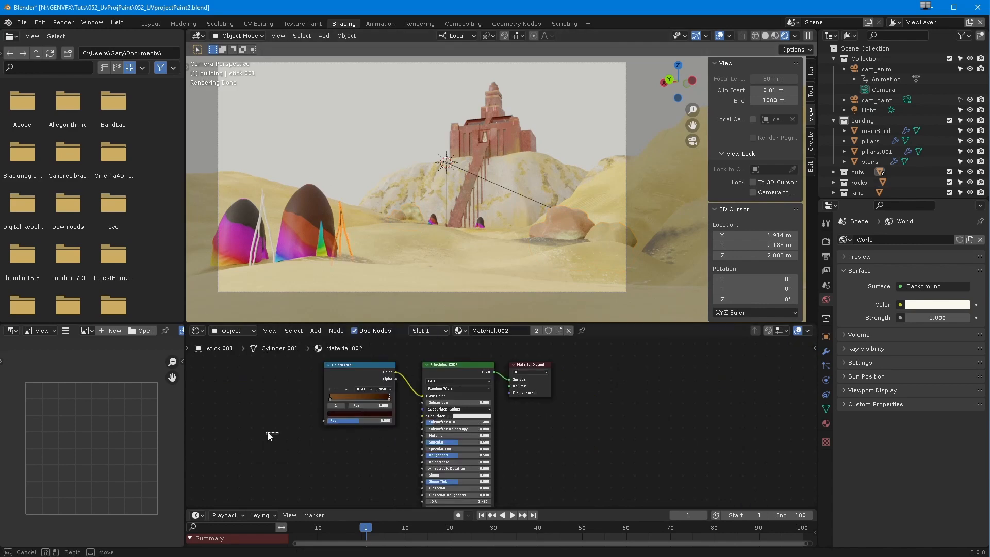
{"action": "mouse_move", "coordinate": [438, 216]}
{"action": "middle_mouse_down", "text": "ctrl"}
{"action": "mouse_move", "coordinate": [438, 182]}
{"action": "mouse_move", "coordinate": [438, 208]}
{"action": "middle_mouse_up", "text": "ctrl"}
{"action": "middle_click_drag", "start_coordinate": [438, 209], "coordinate": [565, 173], "text": "shift"}
{"action": "double_click", "coordinate": [508, 330]}
{"action": "type", "text": "twigs"}
{"action": "key", "text": "Return"}
{"action": "left_click", "coordinate": [290, 196]}
{"action": "left_click", "coordinate": [480, 330]}
{"action": "left_click", "coordinate": [499, 405]}
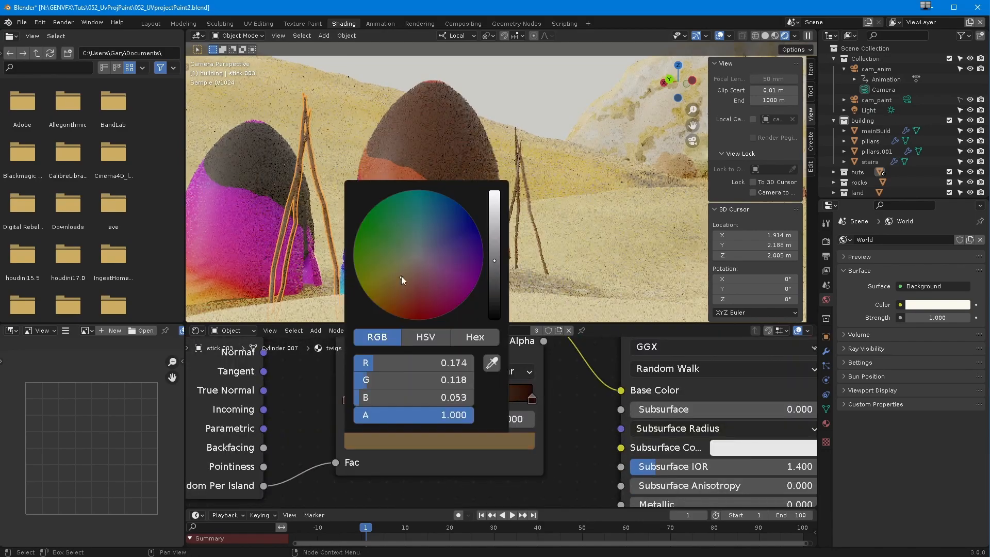
- Recolour the twigs ColorRamp's stops in brown tones, darkening one colour and moving a stop to the ramp's end
{"action": "left_click_drag", "start_coordinate": [401, 277], "coordinate": [389, 286]}
{"action": "left_click", "coordinate": [448, 400]}
{"action": "left_click", "coordinate": [353, 372]}
{"action": "left_click_drag", "start_coordinate": [447, 400], "coordinate": [532, 400]}
{"action": "left_click", "coordinate": [475, 442]}
{"action": "left_click", "coordinate": [416, 294]}
{"action": "left_click_drag", "start_coordinate": [492, 227], "coordinate": [491, 266]}
- Go to frame 4, select the sun light and show its light settings
{"action": "scroll", "coordinate": [398, 258], "scroll_direction": "down", "scroll_amount": 5}
{"action": "middle_click_drag", "start_coordinate": [435, 275], "coordinate": [352, 270], "text": "shift"}
{"action": "left_click_drag", "start_coordinate": [557, 527], "coordinate": [379, 520]}
{"action": "left_click", "coordinate": [856, 110]}
{"action": "left_click", "coordinate": [826, 380]}
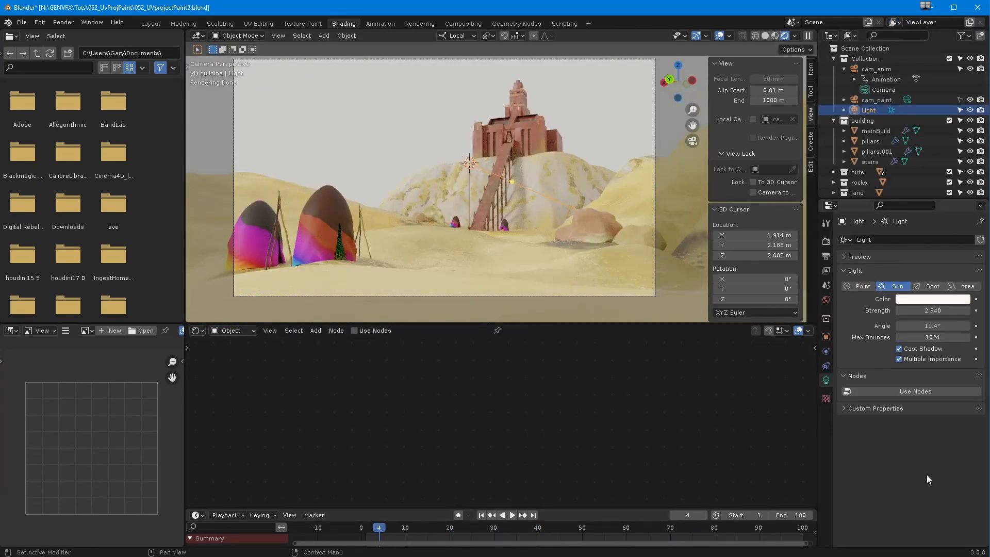
- Save the scene as the incremented file 052_UVprojectPaint3.blend
{"action": "key", "text": "ctrl+shift+s"}
{"action": "key", "text": "KP_Add"}
{"action": "key", "text": "Return"}
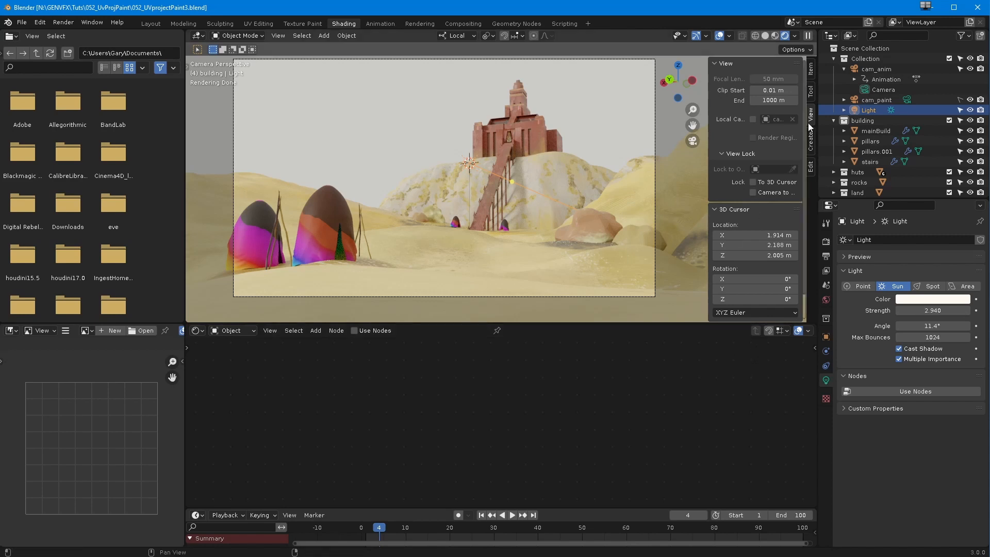
- Create a new world with the Dynamic sky add-on
{"action": "left_click", "coordinate": [811, 149]}
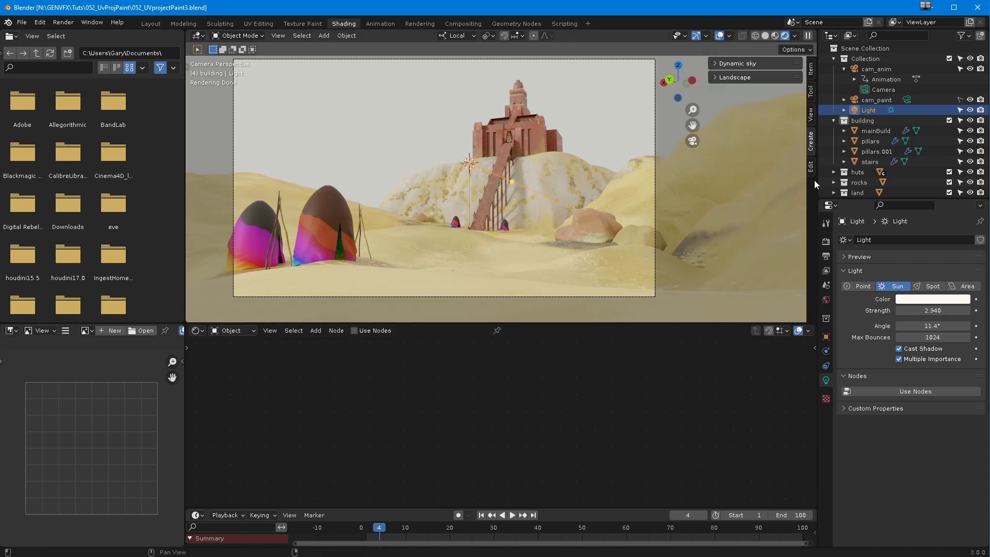
{"action": "left_click", "coordinate": [718, 62]}
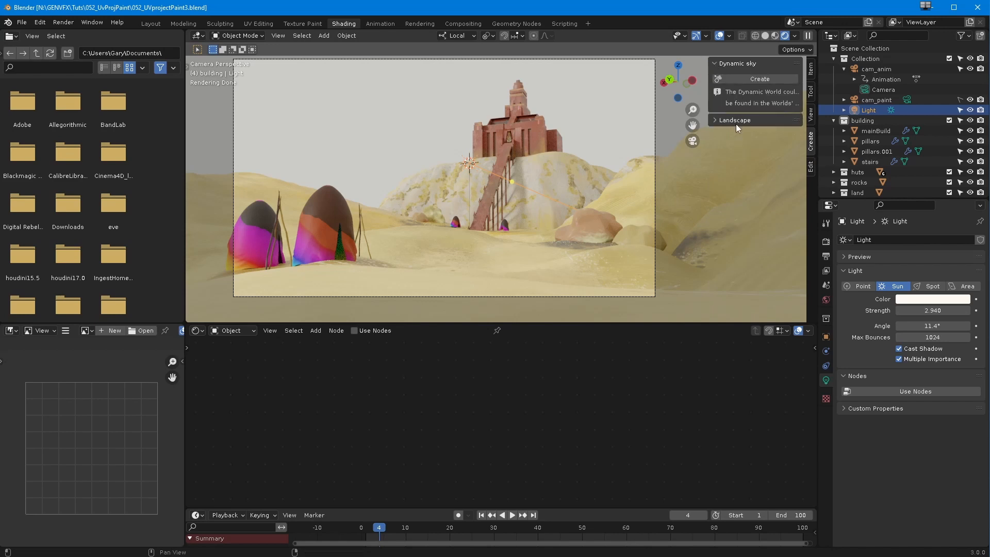
{"action": "left_click", "coordinate": [741, 78]}
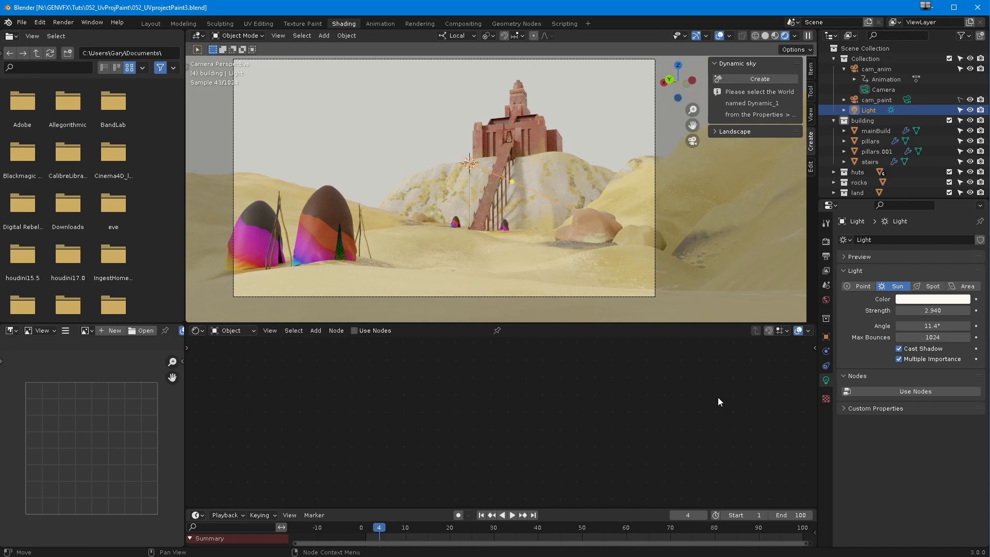
- Make Dynamic_1 the scene's world and hide the sun light in the viewport
{"action": "left_click", "coordinate": [824, 299]}
{"action": "left_click", "coordinate": [847, 240]}
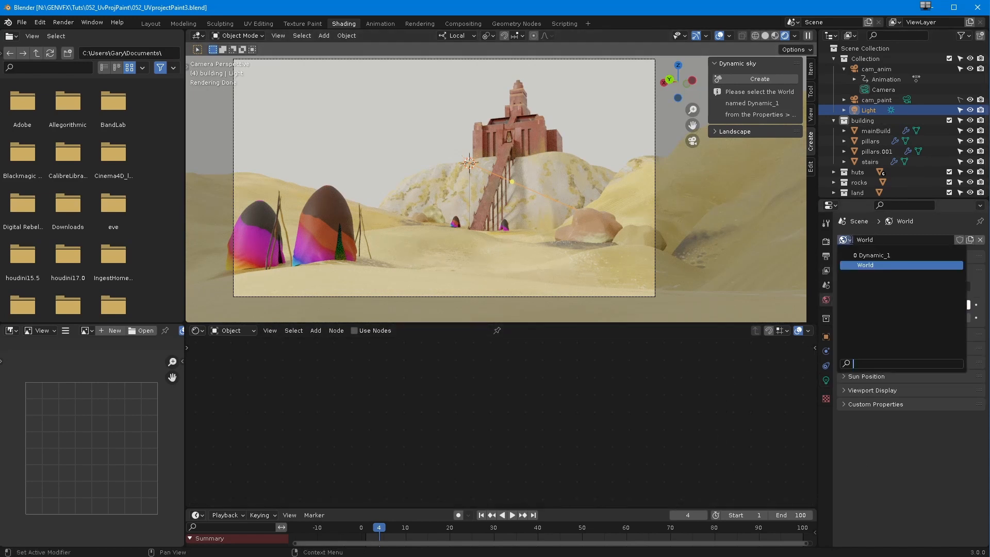
{"action": "left_click", "coordinate": [871, 256]}
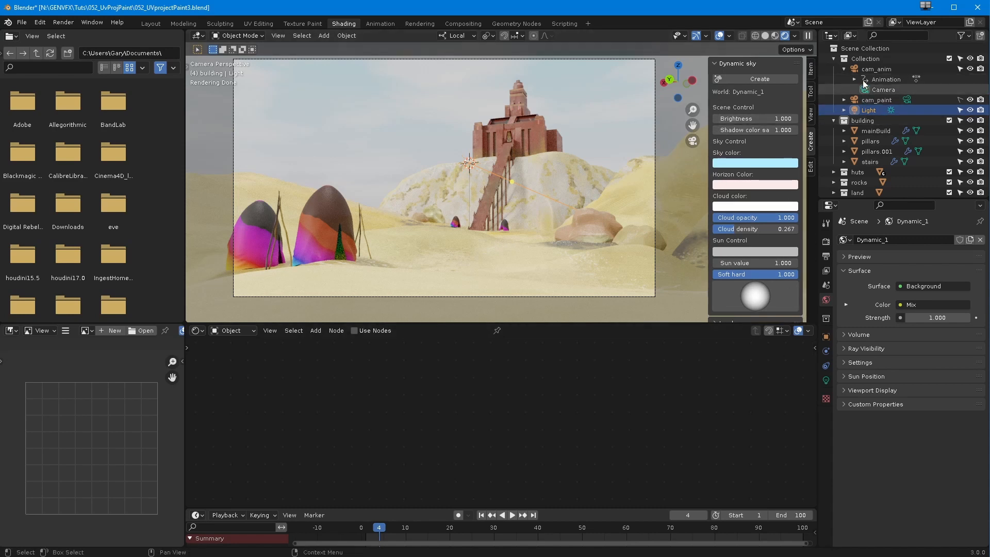
{"action": "left_click", "coordinate": [970, 110]}
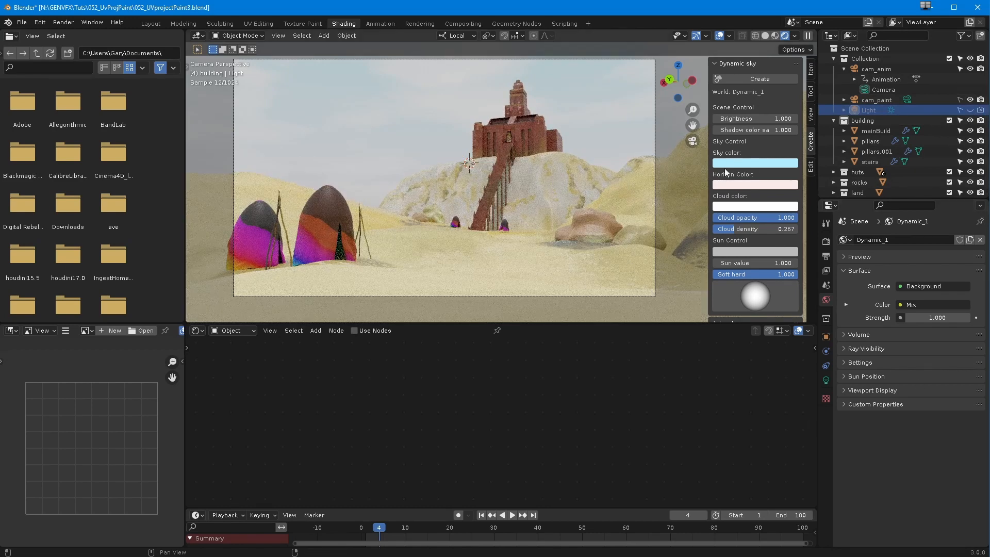
- Set the dynamic sky's horizon color to orange, cloud density to 0.309 and sun value to 1.100
{"action": "left_click", "coordinate": [730, 163]}
{"action": "left_click_drag", "start_coordinate": [759, 202], "coordinate": [760, 198]}
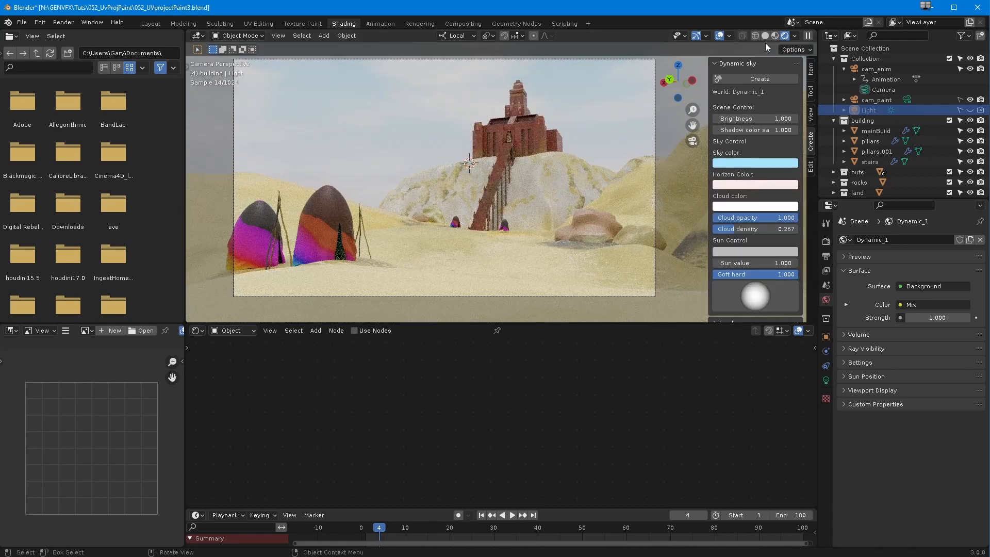
{"action": "left_click", "coordinate": [751, 185]}
{"action": "left_click_drag", "start_coordinate": [756, 77], "coordinate": [738, 98]}
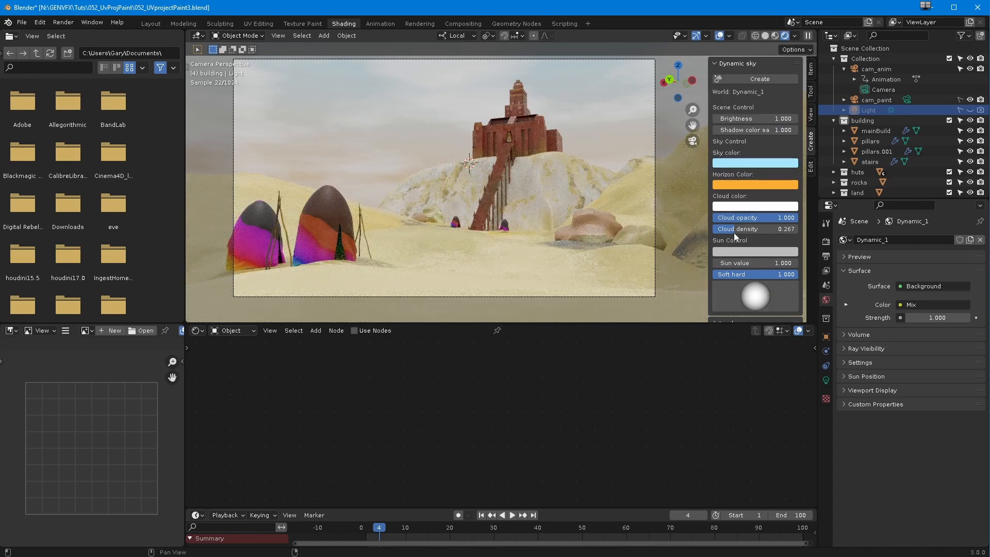
{"action": "mouse_move", "coordinate": [736, 229]}
{"action": "left_mouse_down"}
{"action": "mouse_move", "coordinate": [777, 233]}
{"action": "mouse_move", "coordinate": [747, 231]}
{"action": "left_mouse_up"}
{"action": "mouse_move", "coordinate": [751, 263]}
{"action": "left_mouse_down"}
{"action": "mouse_move", "coordinate": [784, 265]}
{"action": "mouse_move", "coordinate": [762, 265]}
{"action": "left_mouse_up"}
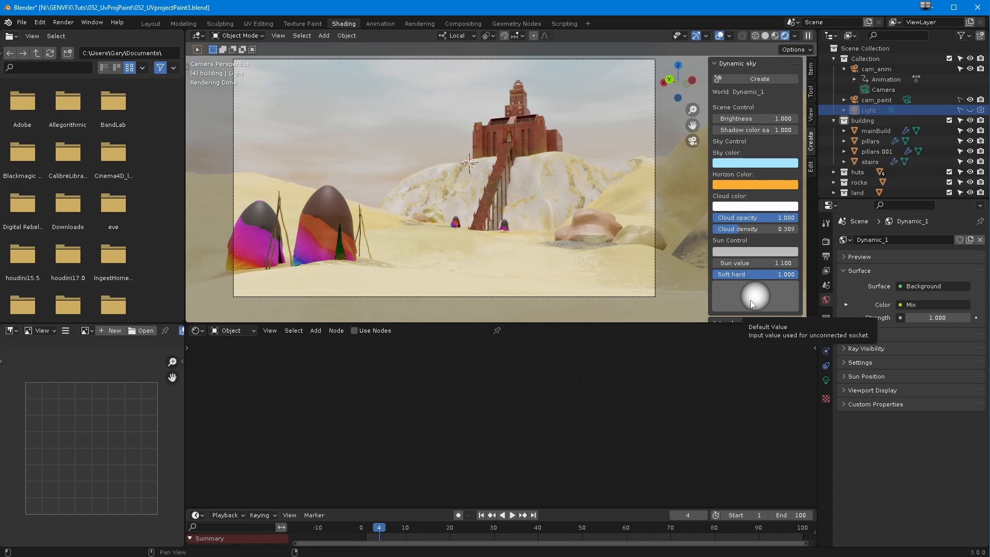
- Rotate the dynamic sky's sun direction so the light falls across the scene from the right side
{"action": "left_click_drag", "start_coordinate": [757, 296], "coordinate": [685, 294]}
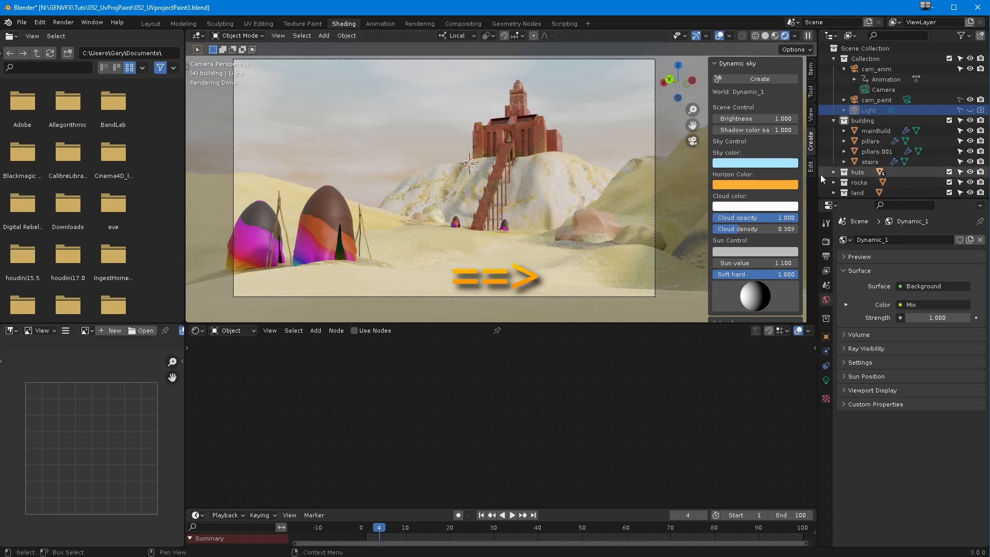
{"action": "mouse_move", "coordinate": [747, 301]}
{"action": "left_mouse_down"}
{"action": "mouse_move", "coordinate": [833, 298]}
{"action": "mouse_move", "coordinate": [778, 292]}
{"action": "mouse_move", "coordinate": [753, 304]}
{"action": "mouse_move", "coordinate": [822, 295]}
{"action": "mouse_move", "coordinate": [761, 296]}
{"action": "left_mouse_up"}
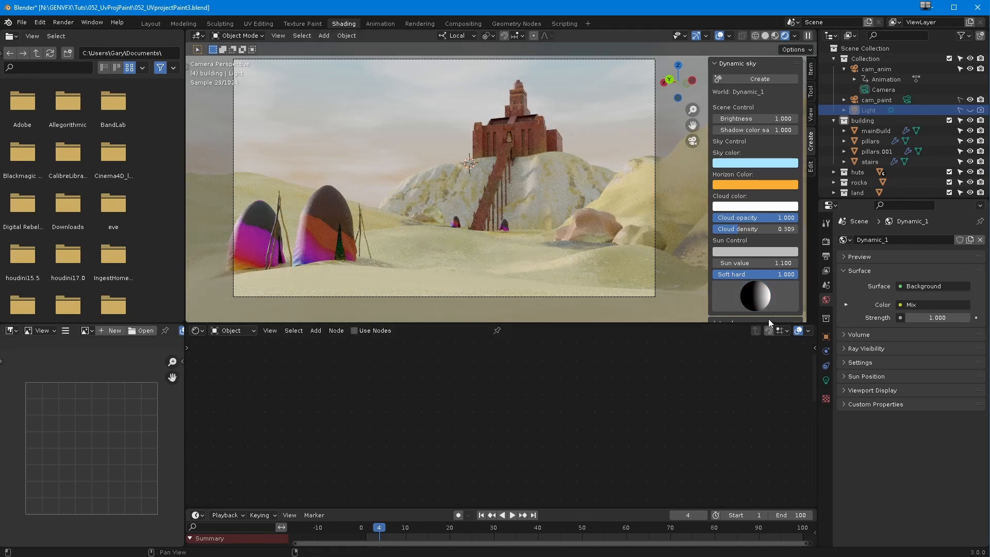
{"action": "left_click_drag", "start_coordinate": [763, 291], "coordinate": [764, 293]}
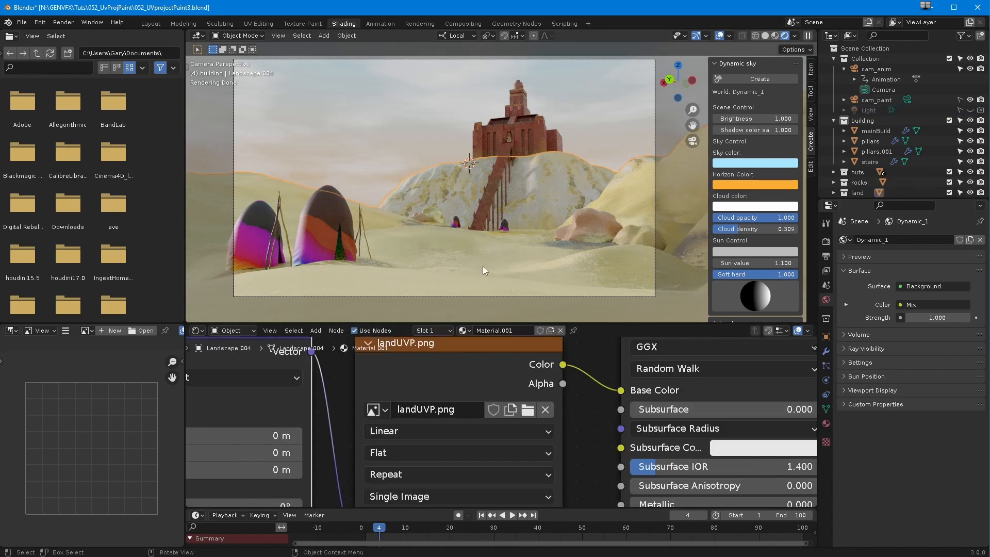
- Move the landscape material's Principled BSDF and Material Output away from the landUVP.png texture node to make room between them
{"action": "key", "text": "Home"}
{"action": "middle_click_drag", "start_coordinate": [366, 473], "coordinate": [334, 448]}
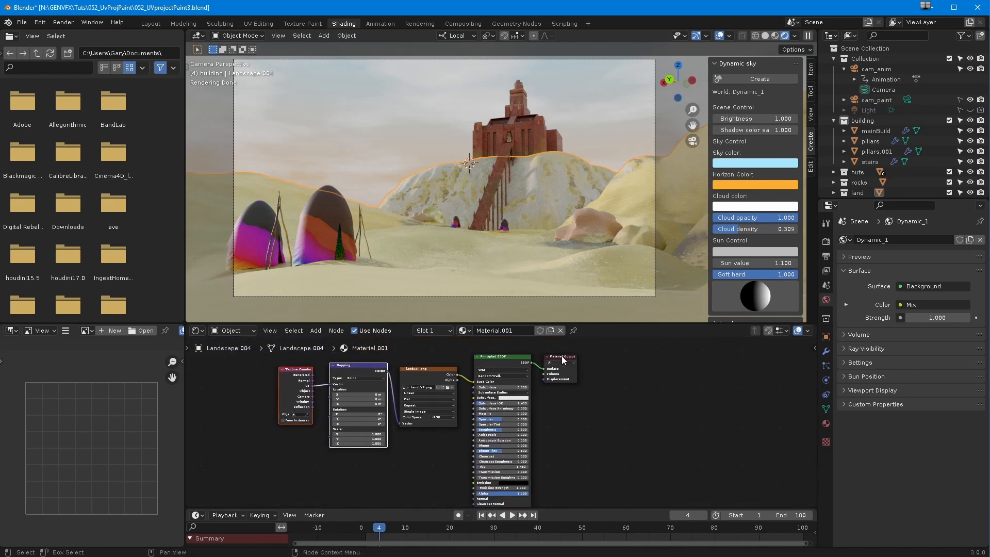
{"action": "left_click_drag", "start_coordinate": [562, 356], "coordinate": [700, 351]}
{"action": "left_click_drag", "start_coordinate": [531, 356], "coordinate": [665, 344]}
{"action": "scroll", "coordinate": [447, 392], "scroll_direction": "up", "scroll_amount": 2}
{"action": "scroll", "coordinate": [447, 392], "scroll_direction": "up", "scroll_amount": 4}
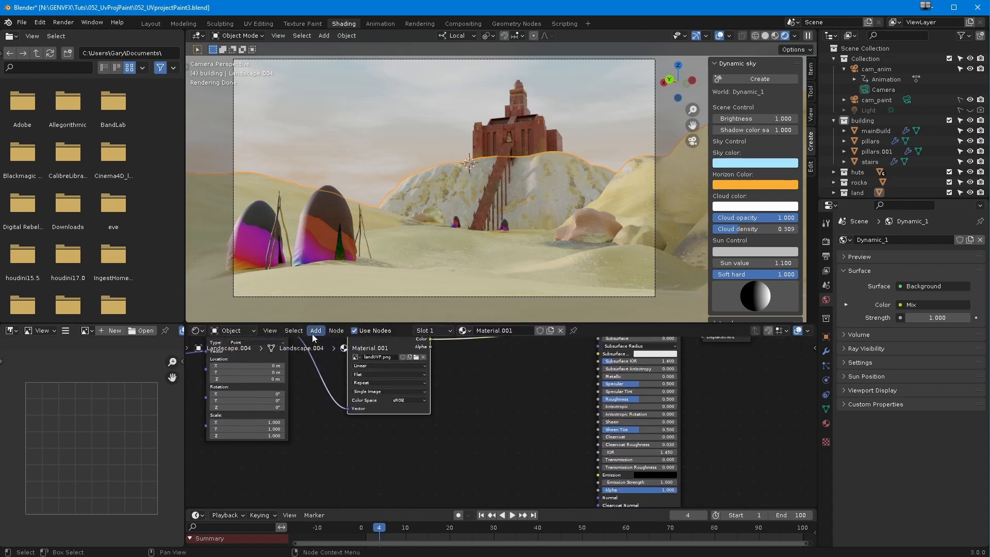
- Add an RGB to BW node and wire it between the landUVP.png color and the Principled BSDF's Base Color
{"action": "left_click", "coordinate": [313, 331]}
{"action": "mouse_move", "coordinate": [340, 398]}
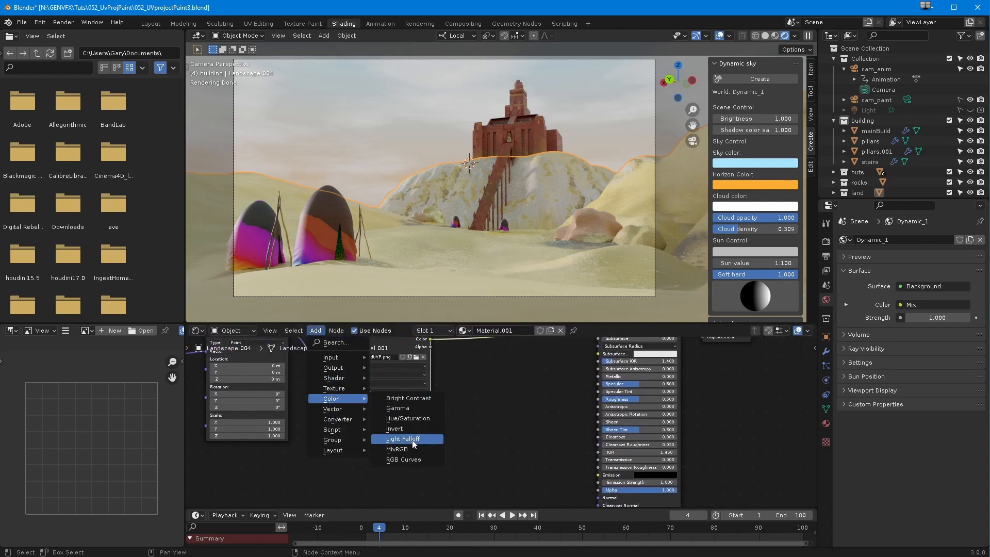
{"action": "mouse_move", "coordinate": [332, 369]}
{"action": "mouse_move", "coordinate": [341, 415]}
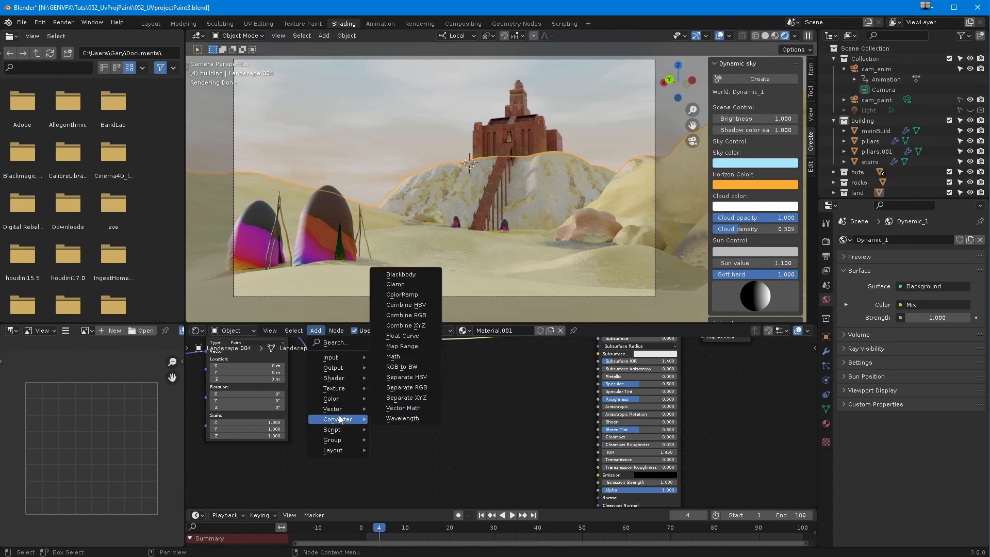
{"action": "left_click", "coordinate": [389, 357]}
{"action": "left_click", "coordinate": [485, 393]}
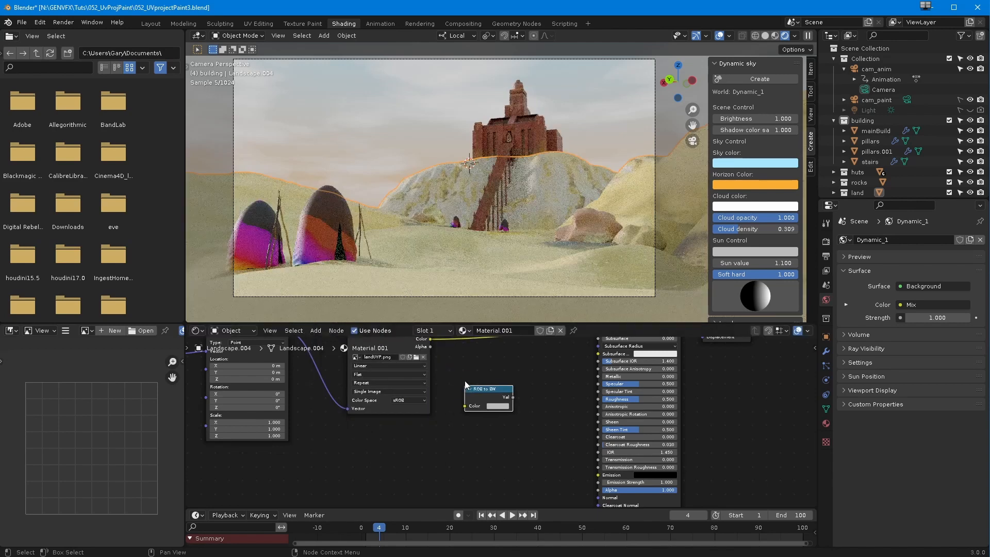
{"action": "middle_click_drag", "start_coordinate": [444, 365], "coordinate": [438, 379]}
{"action": "left_click_drag", "start_coordinate": [425, 354], "coordinate": [591, 412]}
{"action": "scroll", "coordinate": [463, 432], "scroll_direction": "down", "scroll_amount": 2}
{"action": "middle_click_drag", "start_coordinate": [461, 432], "coordinate": [447, 400]}
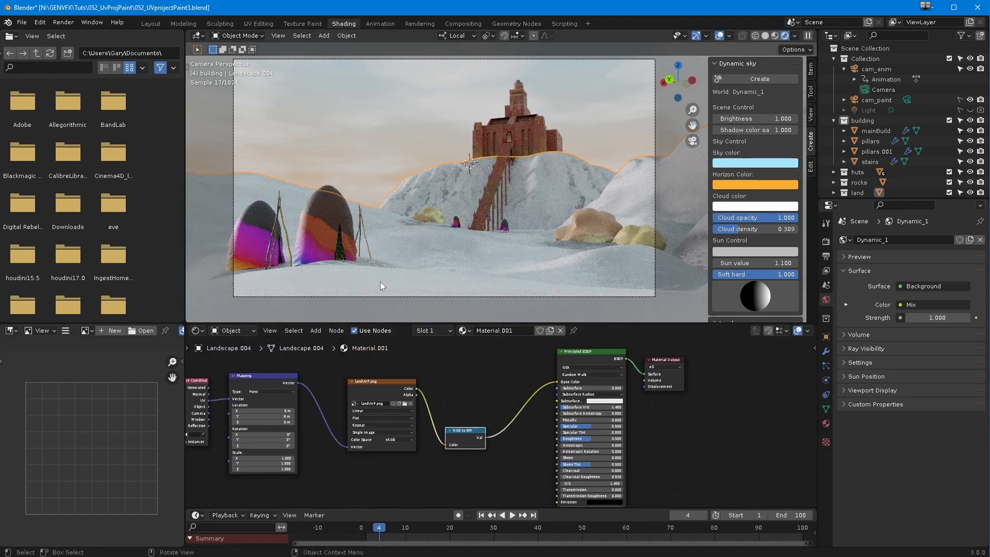
- Widen the gap between the RGB to BW node and the landscape material's Principled BSDF and Material Output
{"action": "middle_click_drag", "start_coordinate": [588, 429], "coordinate": [595, 417], "text": "ctrl"}
{"action": "middle_click_drag", "start_coordinate": [596, 417], "coordinate": [569, 436]}
{"action": "scroll", "coordinate": [629, 382], "scroll_direction": "down", "scroll_amount": 1}
{"action": "left_click_drag", "start_coordinate": [624, 347], "coordinate": [683, 352]}
{"action": "left_click_drag", "start_coordinate": [574, 338], "coordinate": [635, 344]}
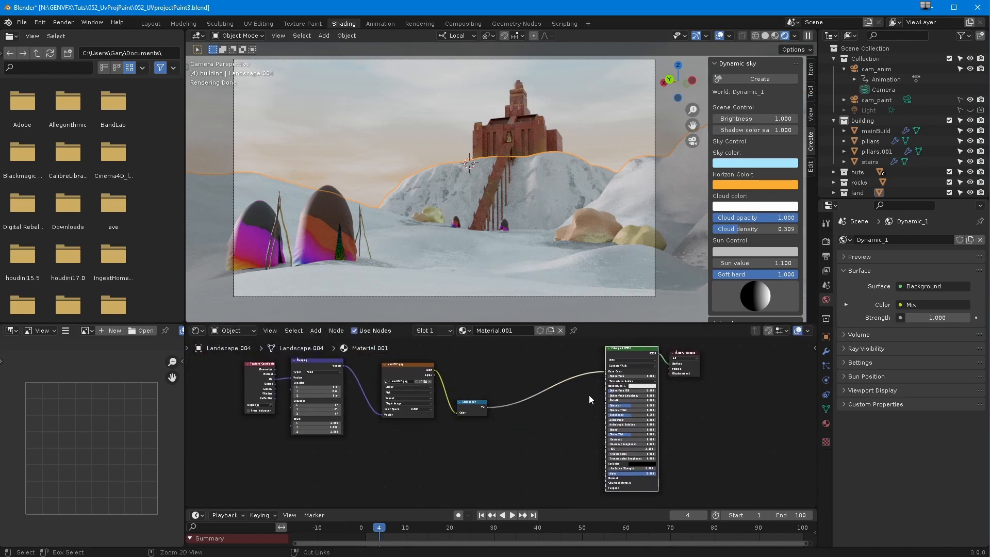
{"action": "scroll", "coordinate": [567, 397], "scroll_direction": "up", "scroll_amount": 2}
{"action": "middle_click_drag", "start_coordinate": [475, 398], "coordinate": [502, 400]}
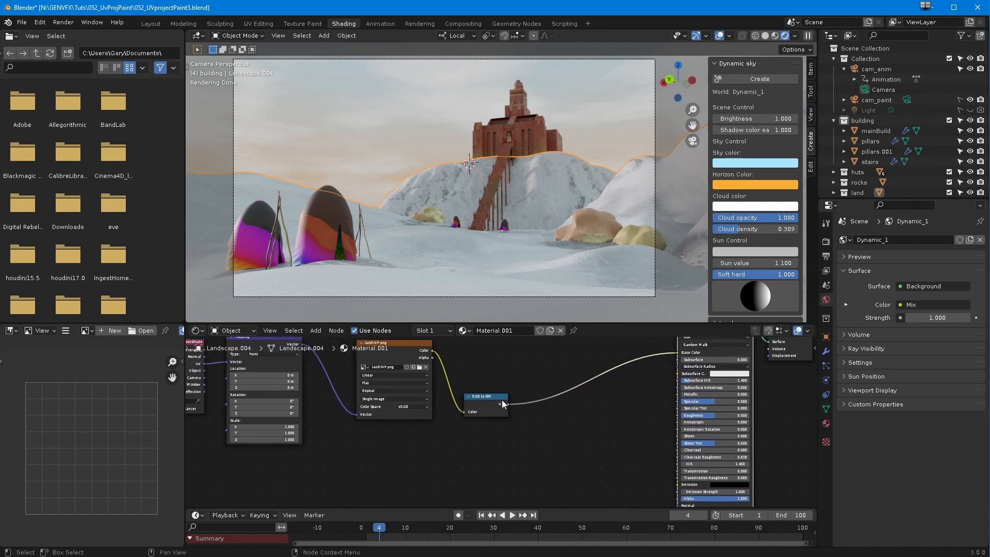
{"action": "left_click_drag", "start_coordinate": [484, 396], "coordinate": [496, 393]}
- Insert an RGB Curves node between RGB to BW and Base Color and shape its curve into a contrast-boosting S
{"action": "left_click", "coordinate": [317, 331]}
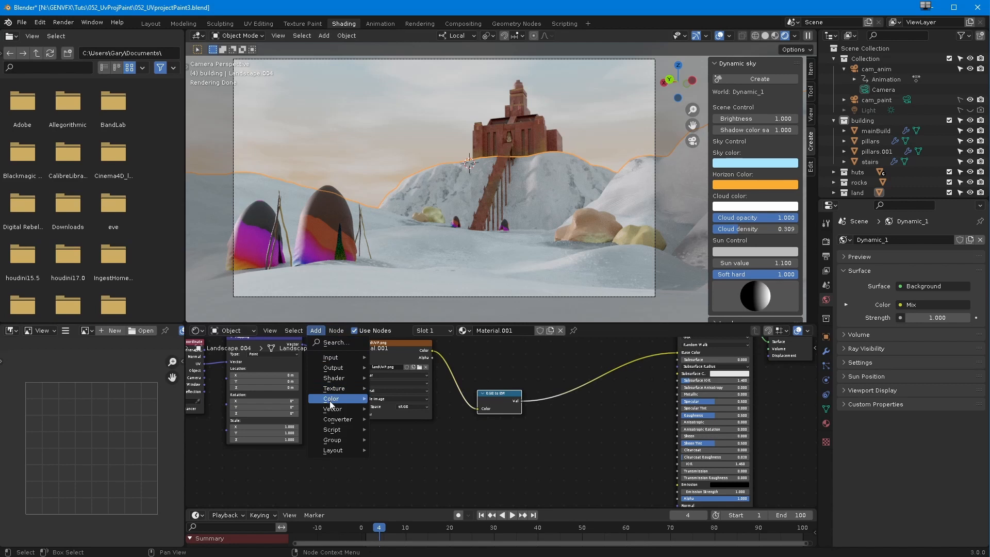
{"action": "mouse_move", "coordinate": [332, 409]}
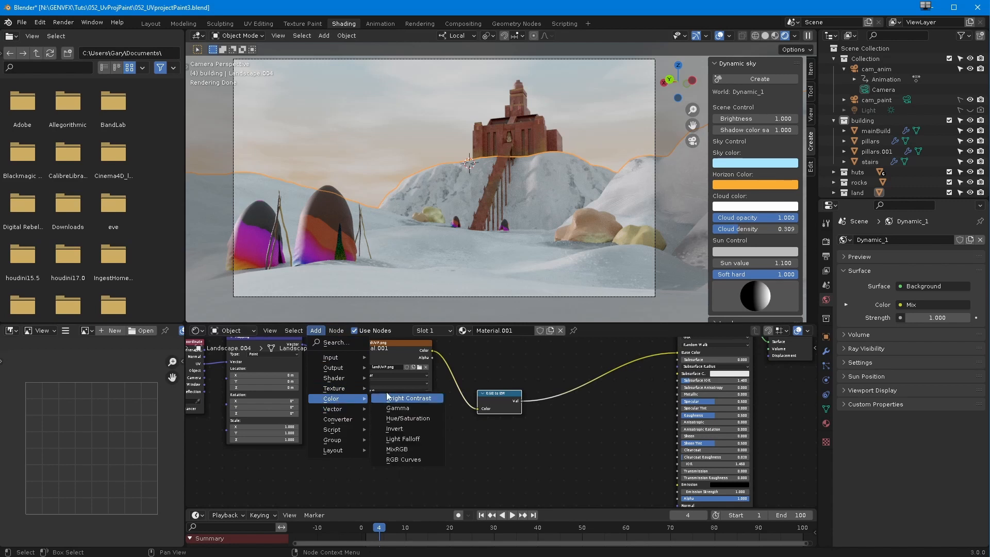
{"action": "left_click", "coordinate": [388, 462]}
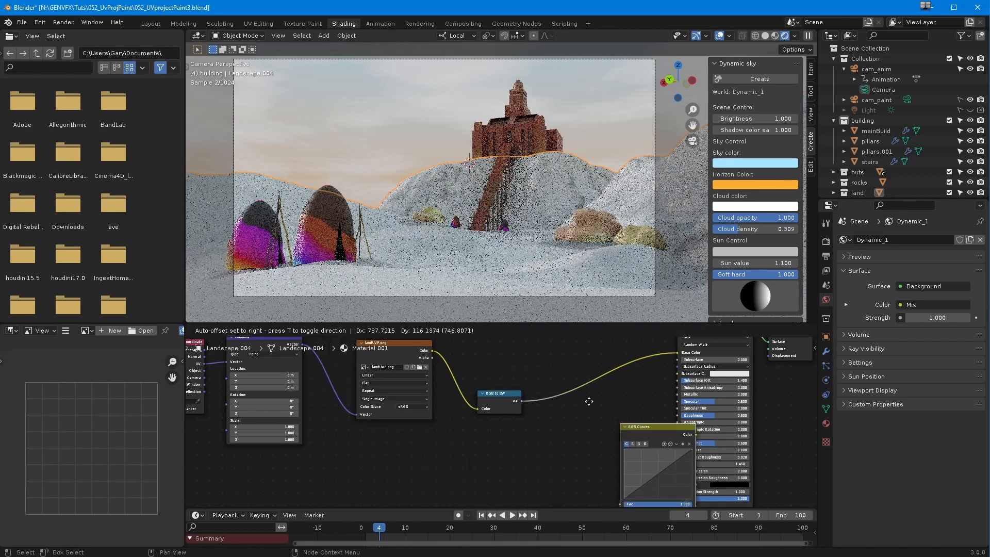
{"action": "left_click", "coordinate": [536, 397]}
{"action": "middle_click_drag", "start_coordinate": [446, 451], "coordinate": [394, 444]}
{"action": "left_click_drag", "start_coordinate": [511, 418], "coordinate": [521, 425]}
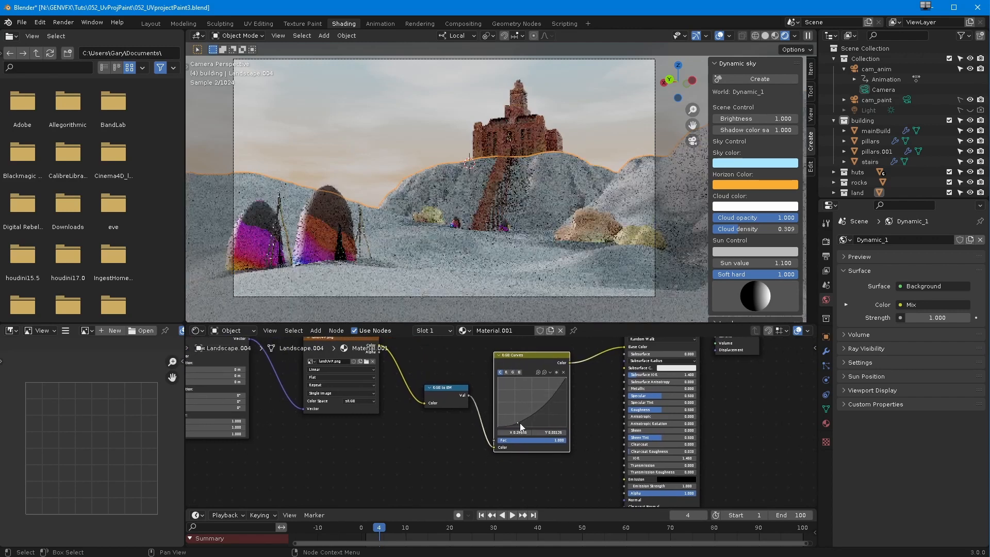
{"action": "left_click_drag", "start_coordinate": [553, 392], "coordinate": [550, 383]}
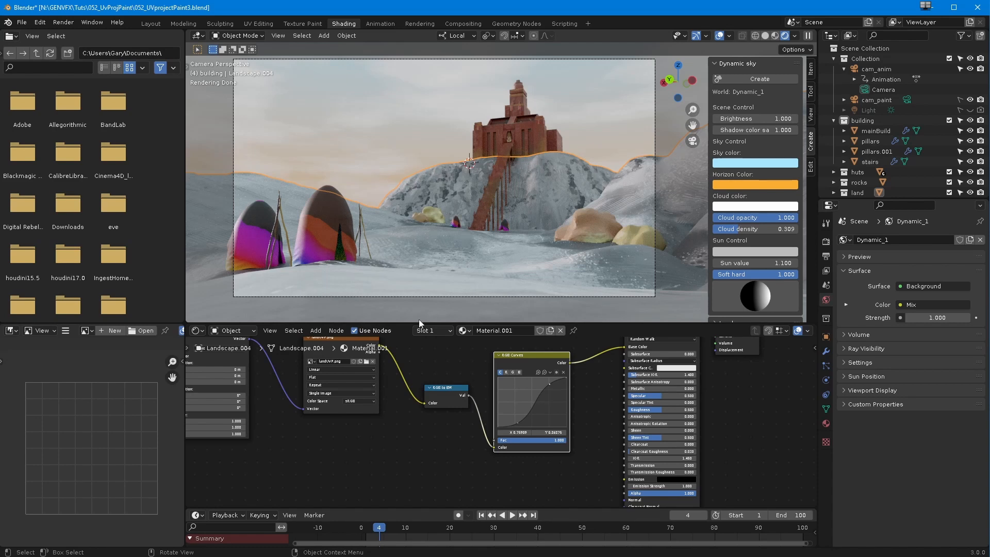
- Connect the landUVP.png color directly to Base Color and move the RGB to BW and RGB Curves nodes below that link
{"action": "scroll", "coordinate": [356, 452], "scroll_direction": "down", "scroll_amount": 1}
{"action": "middle_click_drag", "start_coordinate": [380, 455], "coordinate": [299, 470]}
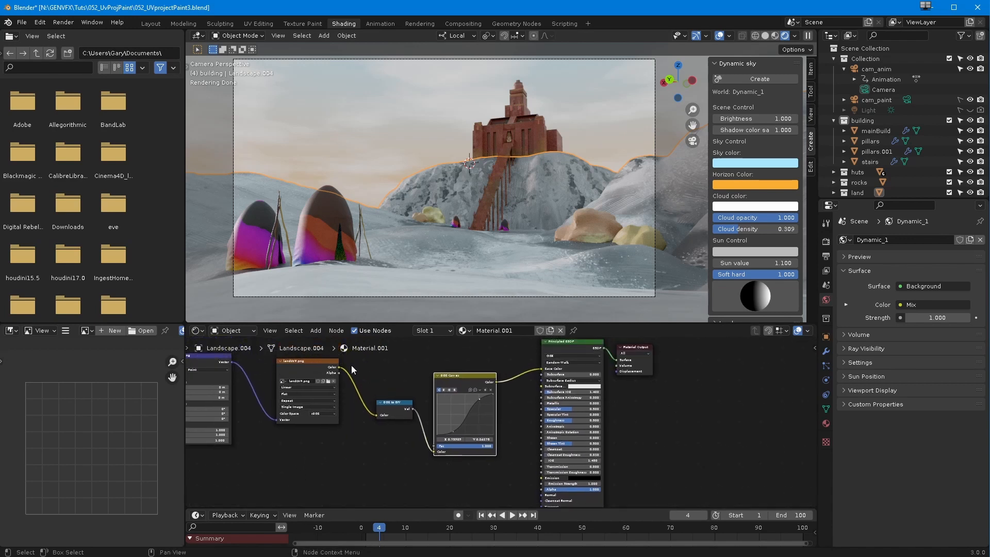
{"action": "left_click_drag", "start_coordinate": [339, 369], "coordinate": [540, 378]}
{"action": "left_click_drag", "start_coordinate": [475, 390], "coordinate": [385, 424]}
{"action": "left_click", "coordinate": [448, 415]}
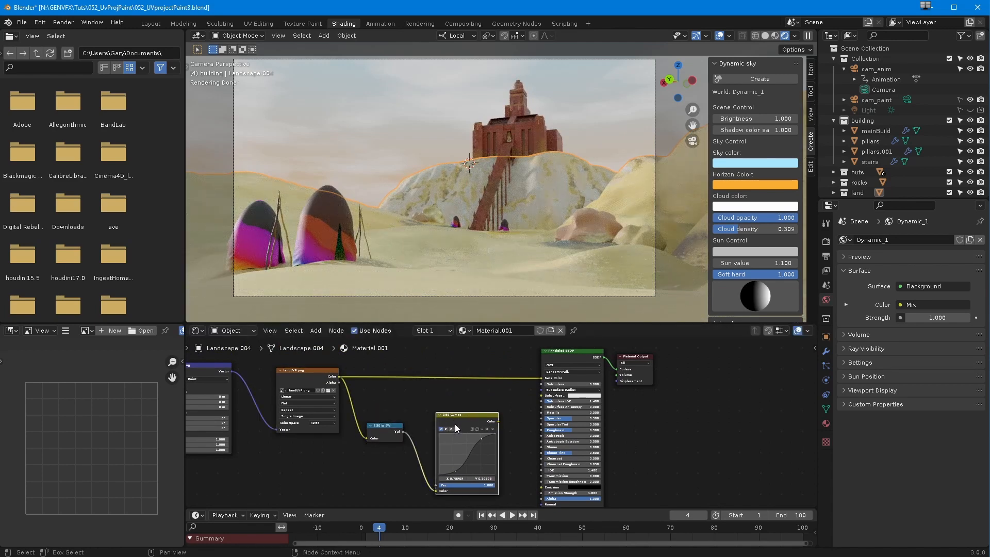
- Duplicate the RGB Curves node and insert the copy into the link between landUVP.png and Base Color
{"action": "key", "text": "shift+d"}
{"action": "left_click", "coordinate": [435, 337]}
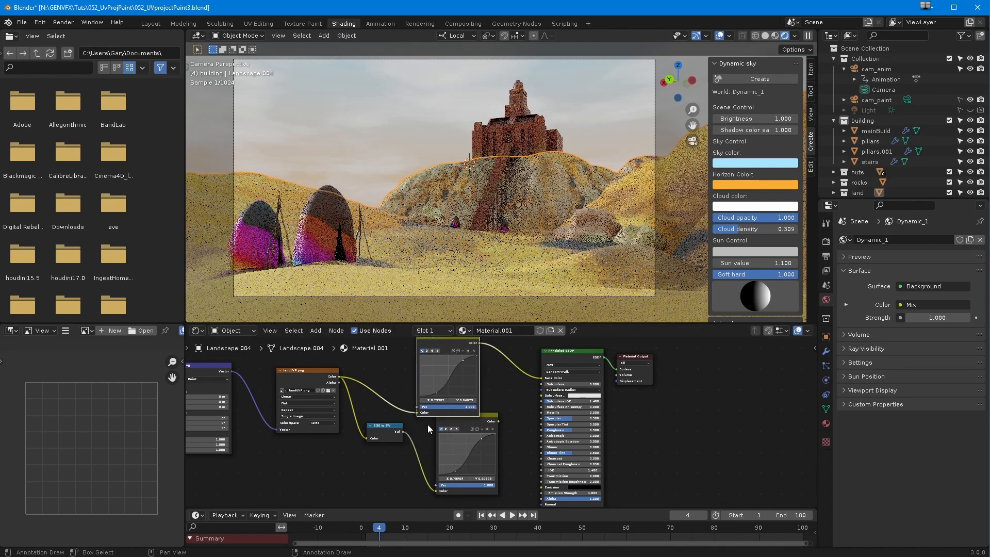
{"action": "middle_click_drag", "start_coordinate": [378, 428], "coordinate": [358, 452], "text": "ctrl"}
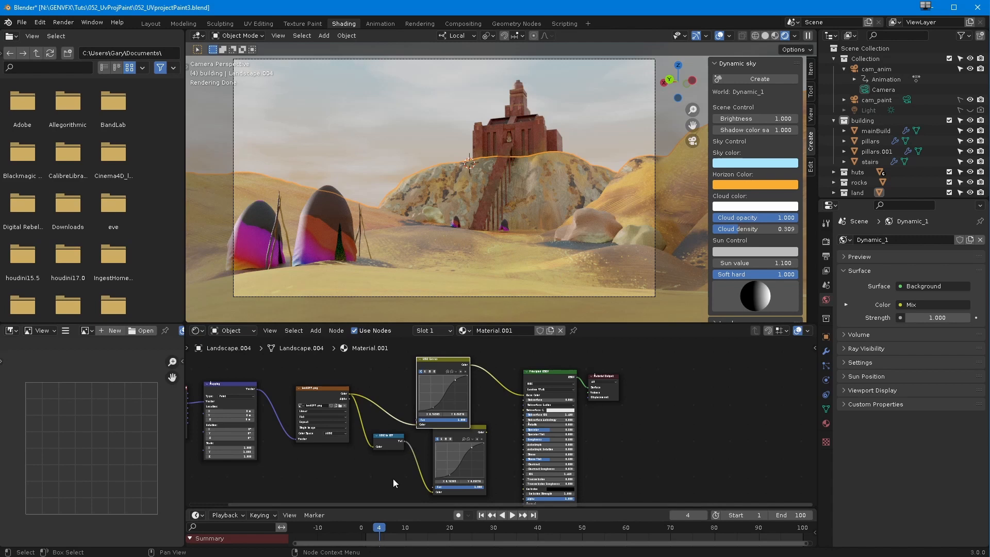
- Separate the two overlapping RGB Curves branches and shift the Principled BSDF and Material Output away from them
{"action": "left_click_drag", "start_coordinate": [484, 436], "coordinate": [466, 445]}
{"action": "left_click_drag", "start_coordinate": [389, 436], "coordinate": [377, 436]}
{"action": "mouse_move", "coordinate": [385, 463]}
{"action": "middle_mouse_down", "text": "ctrl"}
{"action": "mouse_move", "coordinate": [386, 486]}
{"action": "mouse_move", "coordinate": [367, 464]}
{"action": "middle_mouse_up", "text": "ctrl"}
{"action": "left_click_drag", "start_coordinate": [487, 348], "coordinate": [642, 506]}
{"action": "left_click", "coordinate": [544, 351]}
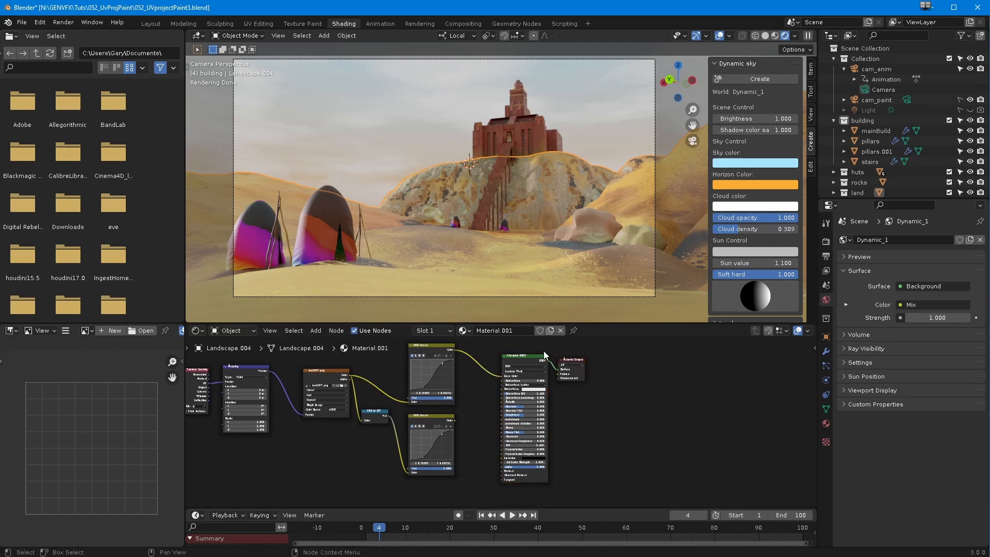
{"action": "left_click_drag", "start_coordinate": [486, 343], "coordinate": [635, 506]}
{"action": "left_click_drag", "start_coordinate": [522, 356], "coordinate": [543, 345]}
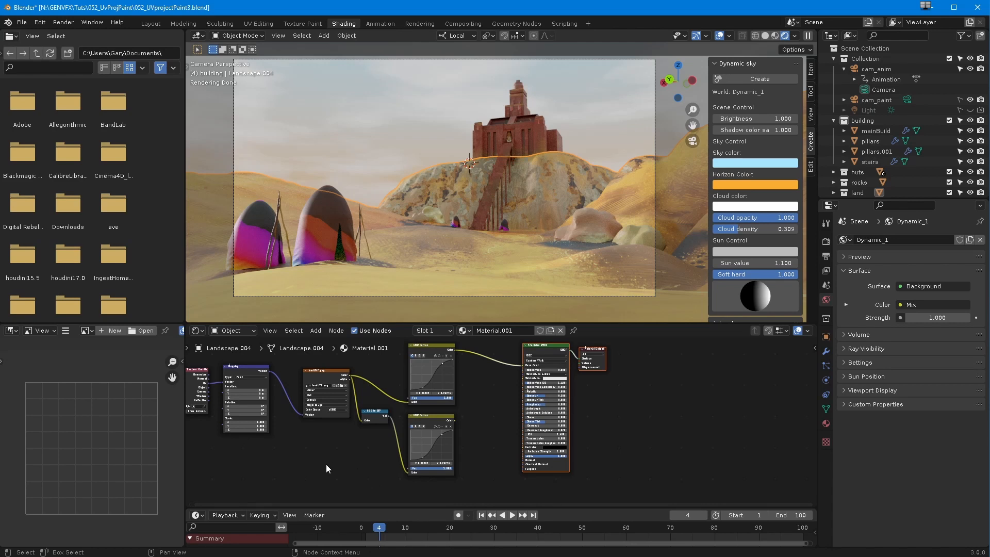
- Add a Bump node, feed the lower RGB Curves color into its Height and link its Normal to the Principled BSDF's Normal
{"action": "scroll", "coordinate": [326, 467], "scroll_direction": "up", "scroll_amount": 3}
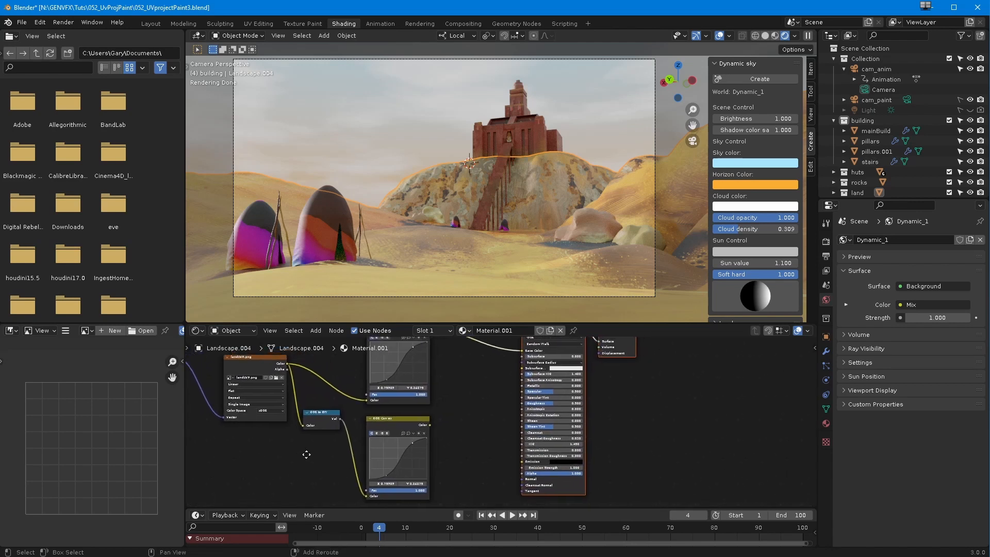
{"action": "middle_click_drag", "start_coordinate": [306, 454], "coordinate": [284, 454]}
{"action": "left_click", "coordinate": [315, 330]}
{"action": "mouse_move", "coordinate": [335, 407]}
{"action": "left_click", "coordinate": [427, 409]}
{"action": "left_click", "coordinate": [439, 429]}
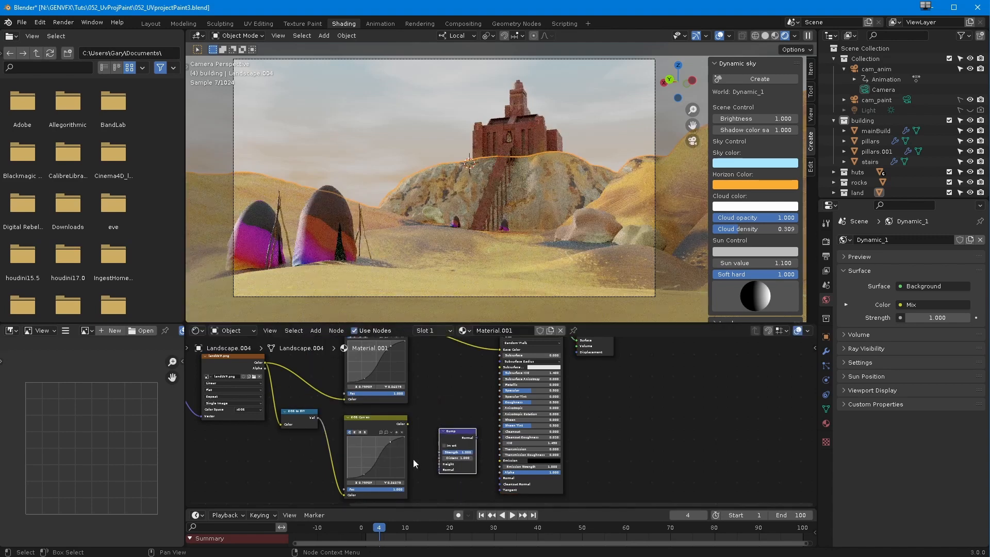
{"action": "left_click_drag", "start_coordinate": [407, 423], "coordinate": [438, 464]}
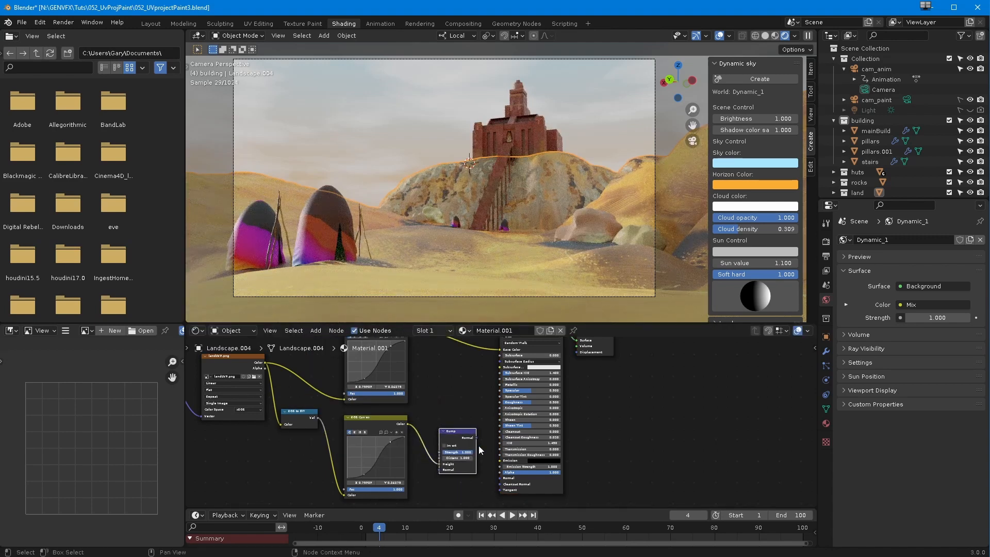
{"action": "left_click_drag", "start_coordinate": [475, 437], "coordinate": [499, 479]}
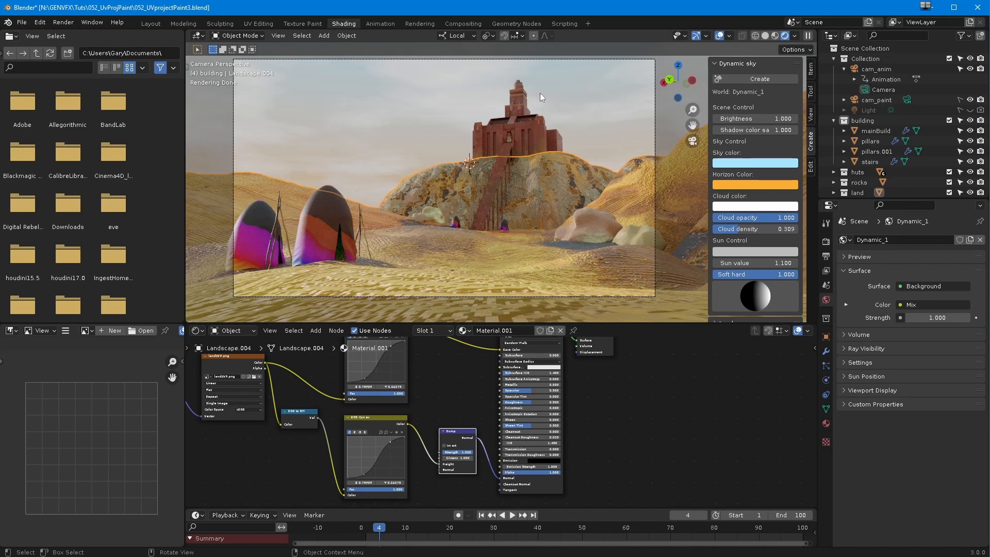
- Examine the landscape's bump detail around the huts and rocks at frame 1 through cam_paint, and return to the cam_anim view
{"action": "mouse_move", "coordinate": [373, 529]}
{"action": "left_mouse_down"}
{"action": "mouse_move", "coordinate": [566, 524]}
{"action": "mouse_move", "coordinate": [367, 515]}
{"action": "left_mouse_up"}
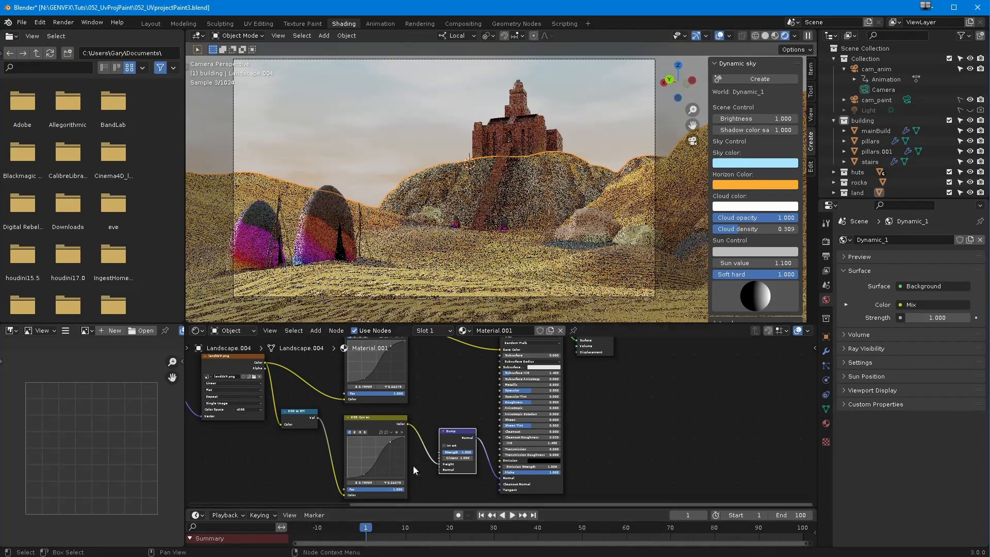
{"action": "left_click", "coordinate": [907, 99]}
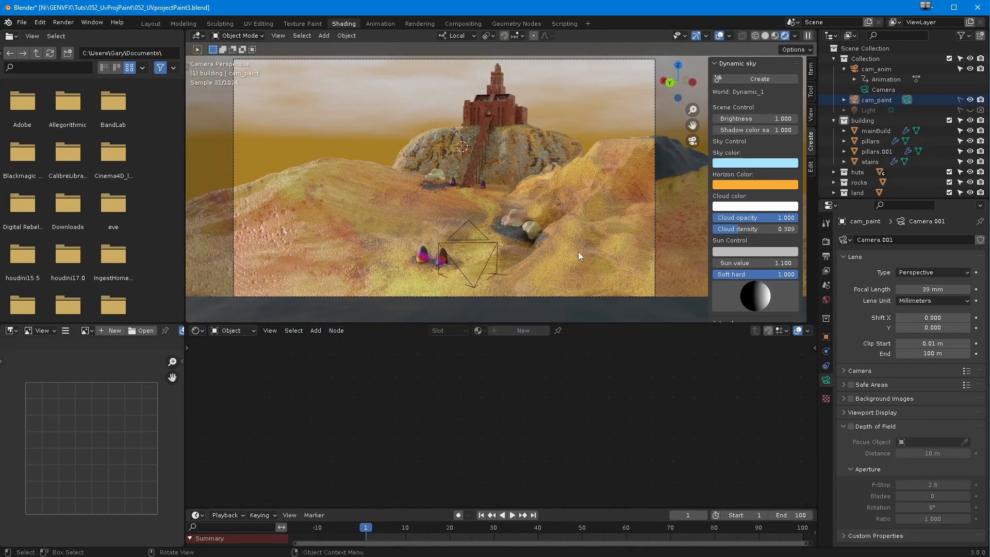
{"action": "middle_click_drag", "start_coordinate": [456, 237], "coordinate": [402, 304], "text": "ctrl"}
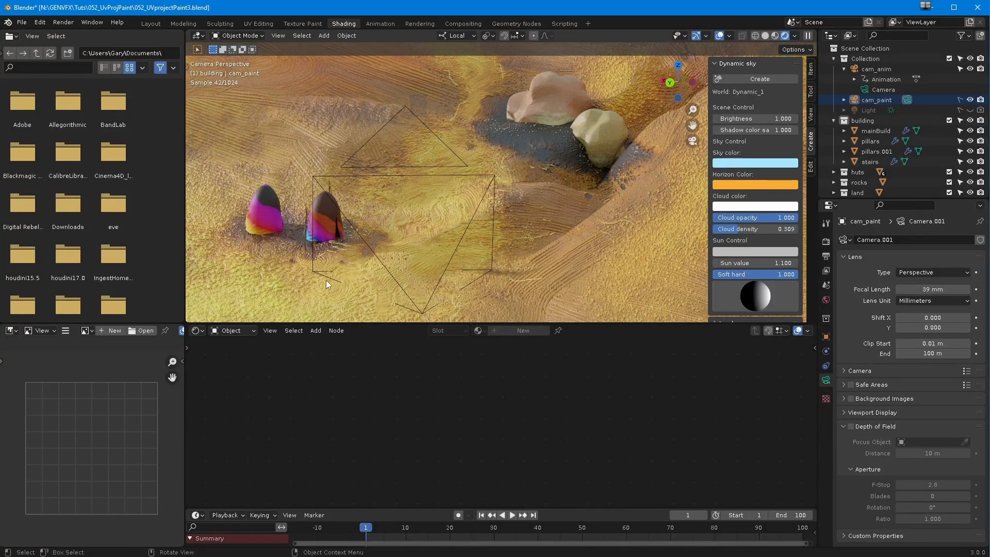
{"action": "middle_click_drag", "start_coordinate": [405, 156], "coordinate": [367, 197]}
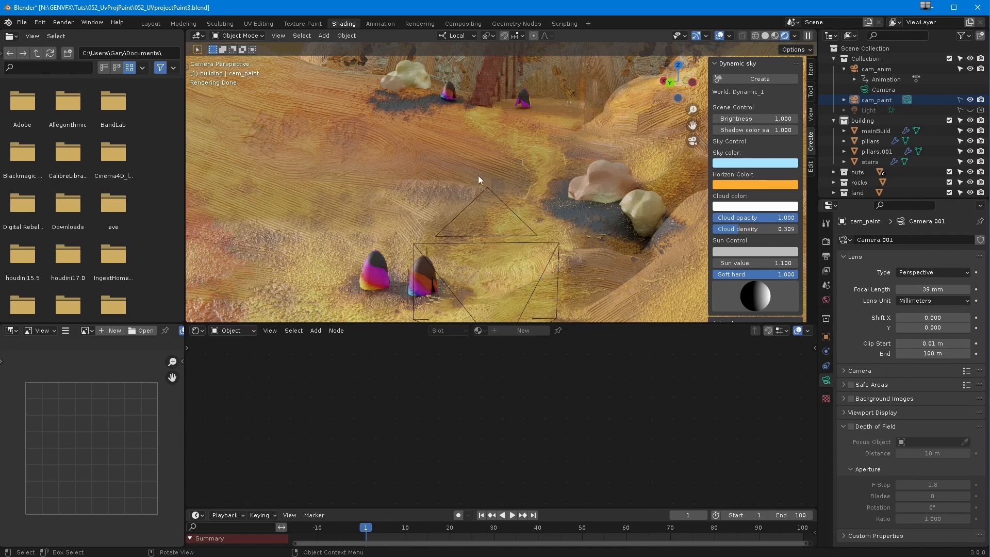
{"action": "middle_click_drag", "start_coordinate": [369, 298], "coordinate": [359, 243], "text": "shift"}
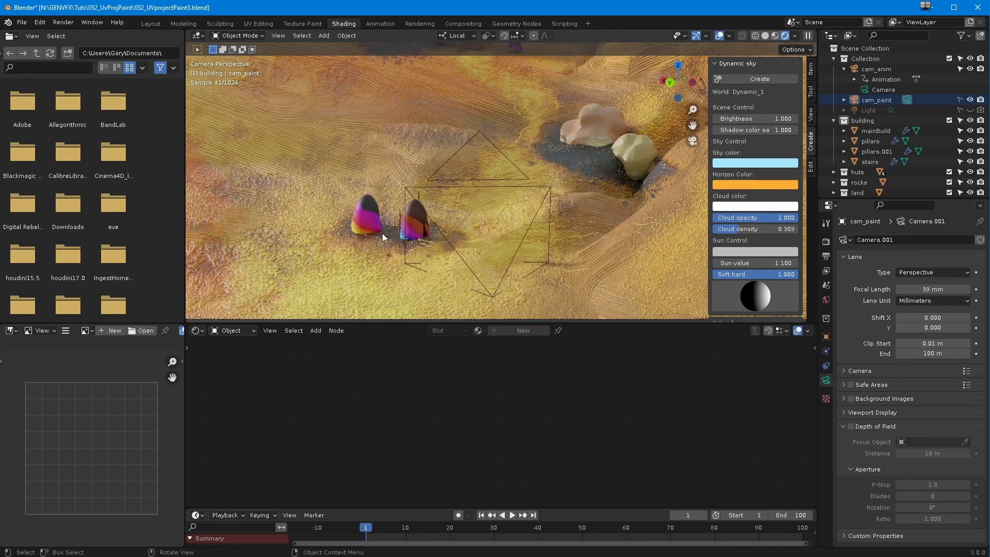
{"action": "left_click", "coordinate": [867, 90]}
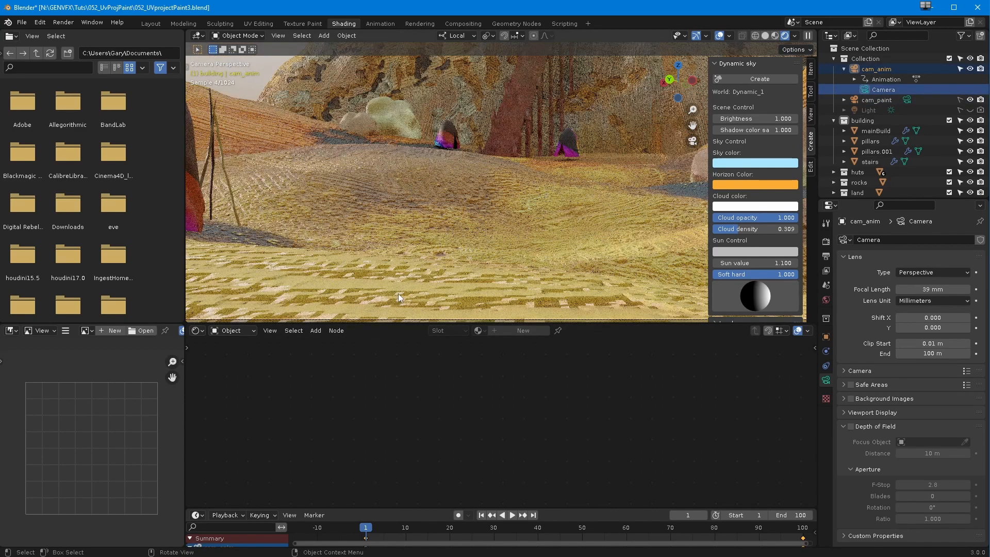
- Select the landscape and spread its Texture Coordinate, Mapping and landUVP.png nodes apart to make room between them
{"action": "middle_click_drag", "start_coordinate": [394, 271], "coordinate": [387, 407], "text": "ctrl"}
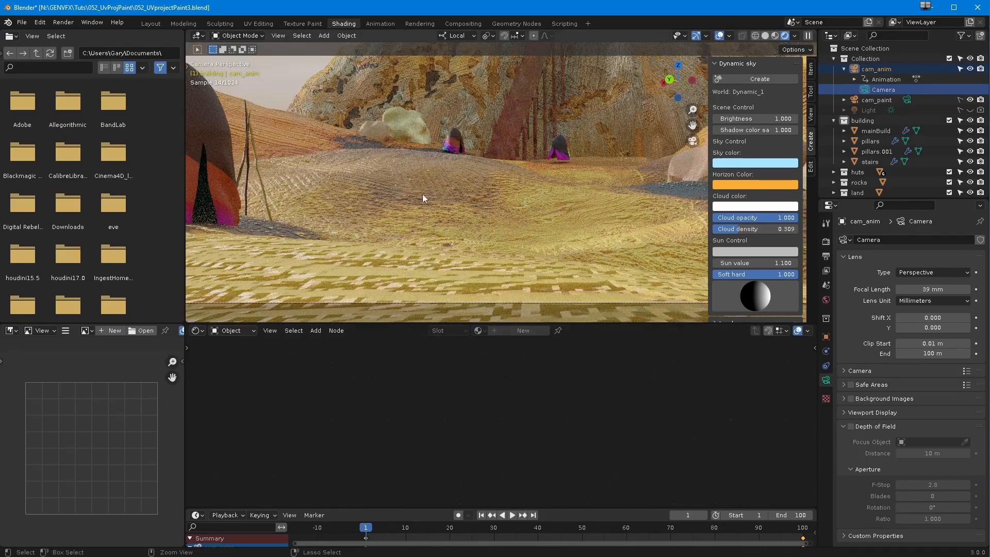
{"action": "middle_click_drag", "start_coordinate": [422, 194], "coordinate": [399, 249], "text": "ctrl"}
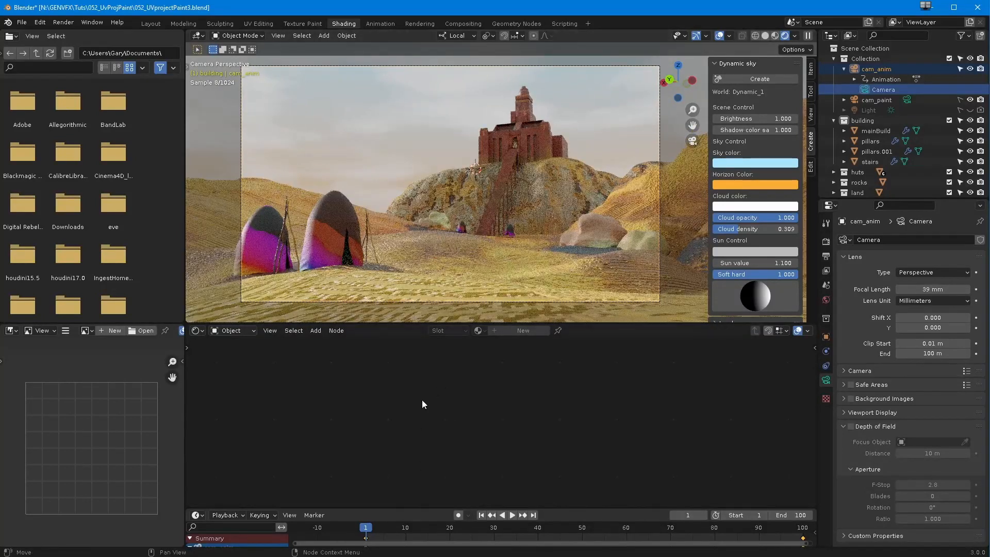
{"action": "left_click", "coordinate": [454, 277]}
{"action": "middle_click_drag", "start_coordinate": [325, 455], "coordinate": [617, 510]}
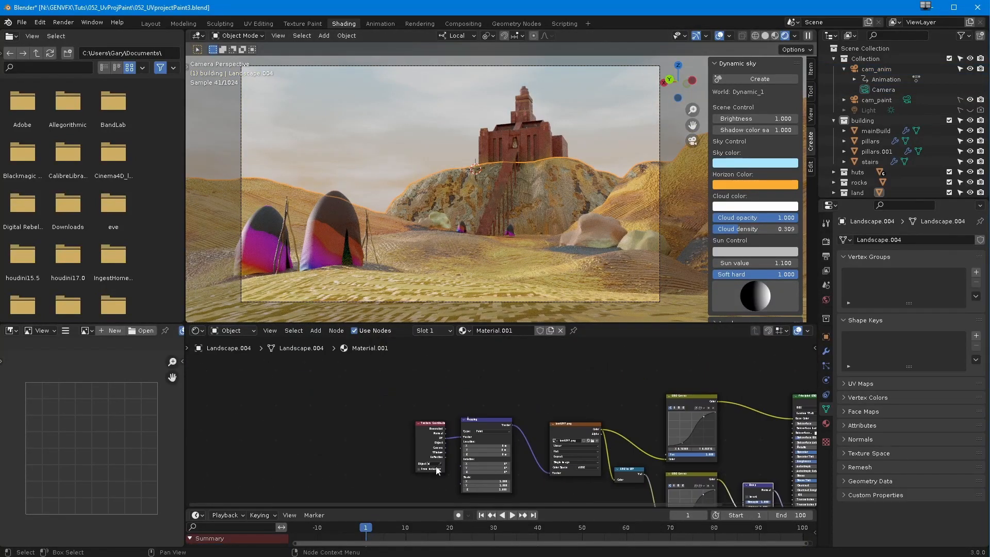
{"action": "left_click_drag", "start_coordinate": [425, 425], "coordinate": [259, 413]}
{"action": "left_click", "coordinate": [493, 417]}
{"action": "left_click_drag", "start_coordinate": [493, 416], "coordinate": [385, 401]}
{"action": "middle_click_drag", "start_coordinate": [411, 444], "coordinate": [410, 412], "text": "ctrl"}
{"action": "middle_click_drag", "start_coordinate": [411, 412], "coordinate": [370, 366]}
{"action": "left_click_drag", "start_coordinate": [558, 375], "coordinate": [562, 371]}
{"action": "middle_click_drag", "start_coordinate": [425, 423], "coordinate": [552, 442]}
{"action": "left_click_drag", "start_coordinate": [431, 376], "coordinate": [548, 393]}
{"action": "middle_click_drag", "start_coordinate": [521, 428], "coordinate": [522, 405], "text": "ctrl"}
{"action": "scroll", "coordinate": [523, 408], "scroll_direction": "up", "scroll_amount": 1}
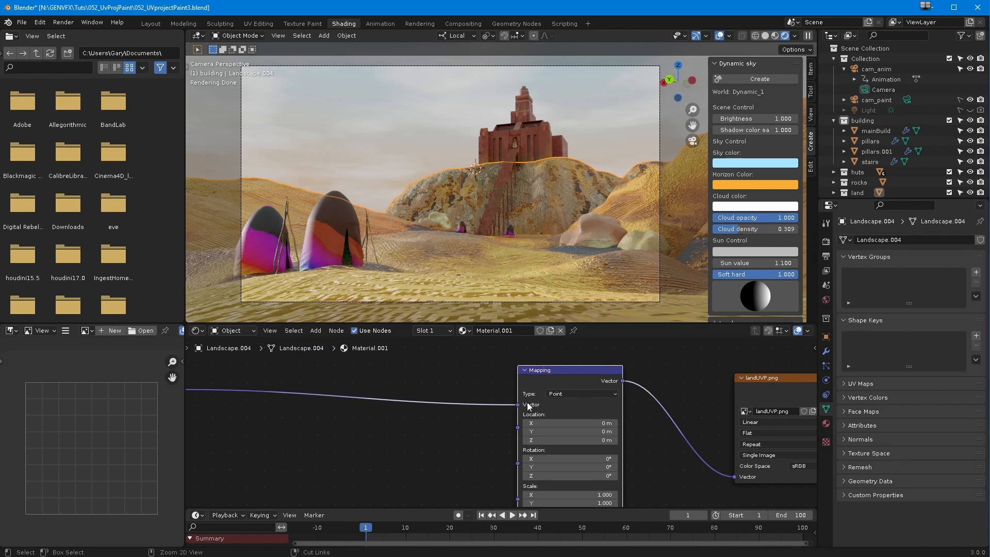
- Set the landscape's Mapping node type to Texture and move the Texture Coordinate node farther away from it
{"action": "left_click", "coordinate": [560, 394]}
{"action": "left_click", "coordinate": [560, 404]}
{"action": "middle_click_drag", "start_coordinate": [364, 457], "coordinate": [437, 436], "text": "ctrl"}
{"action": "middle_click_drag", "start_coordinate": [359, 425], "coordinate": [356, 430], "text": "ctrl"}
{"action": "middle_click_drag", "start_coordinate": [352, 427], "coordinate": [349, 447]}
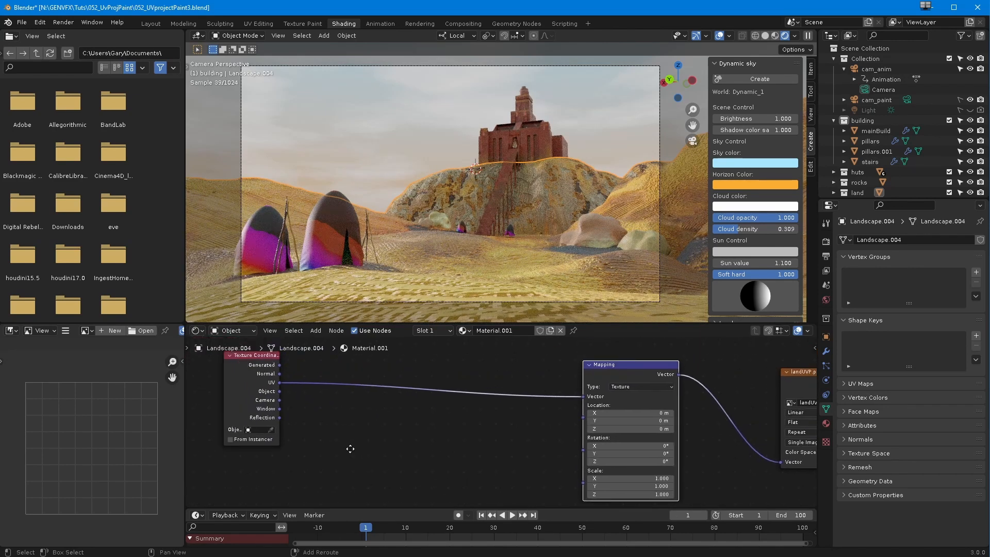
{"action": "left_click_drag", "start_coordinate": [253, 355], "coordinate": [221, 368]}
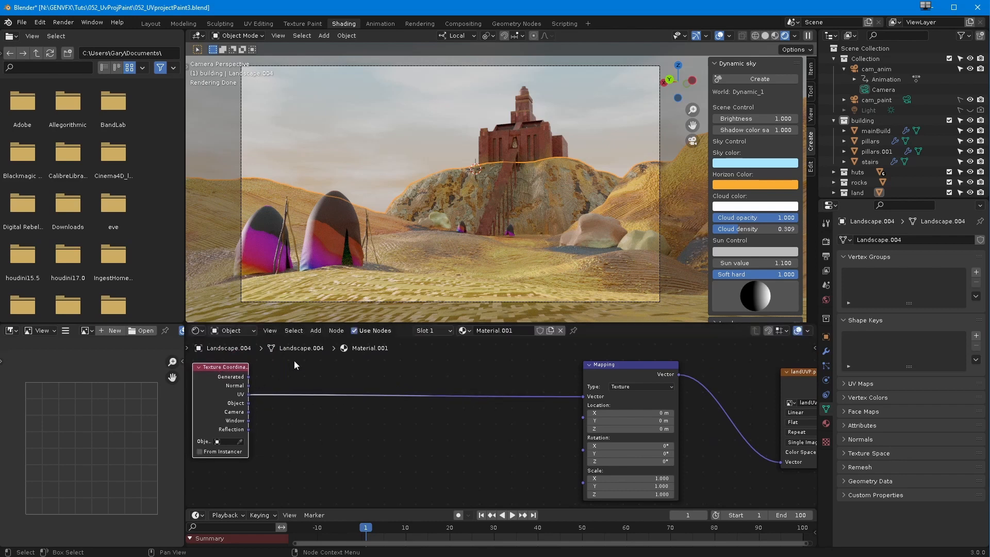
- Add a Noise Texture node below the link between the Texture Coordinate and Mapping nodes
{"action": "left_click", "coordinate": [316, 330]}
{"action": "mouse_move", "coordinate": [326, 412]}
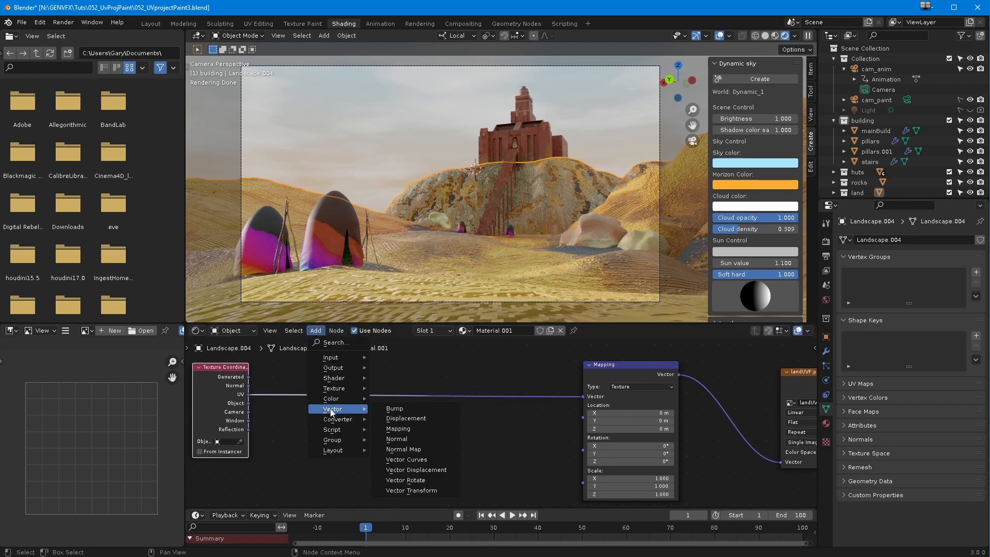
{"action": "mouse_move", "coordinate": [337, 389]}
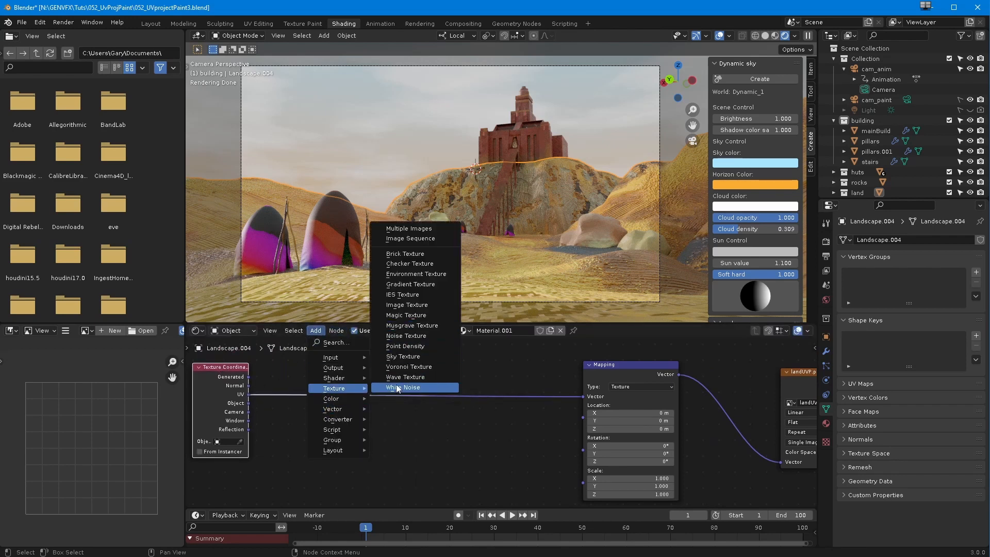
{"action": "left_click", "coordinate": [405, 336]}
{"action": "scroll", "coordinate": [323, 433], "scroll_direction": "down", "scroll_amount": 1}
{"action": "middle_click_drag", "start_coordinate": [323, 433], "coordinate": [313, 424]}
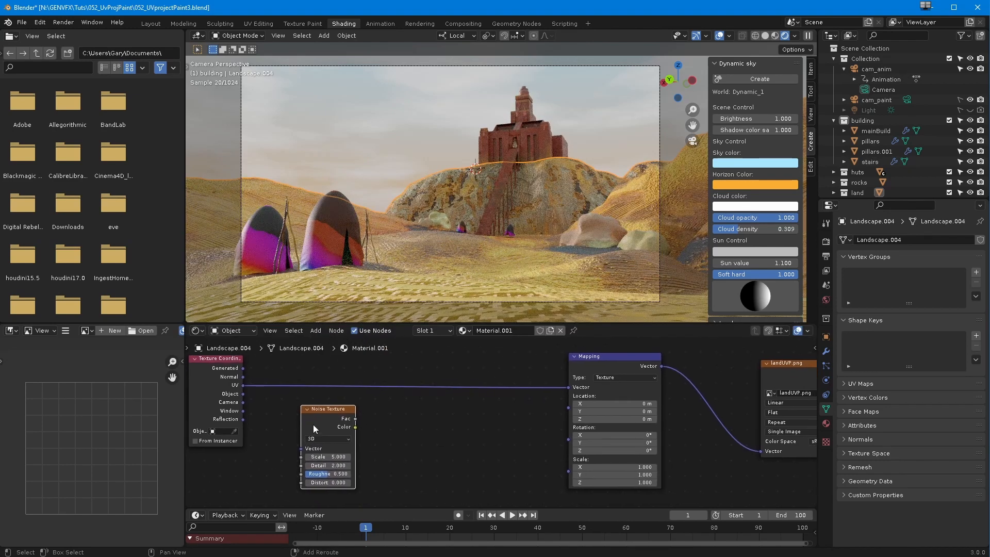
- Insert a Vector Math node set to Add into the UV-to-Mapping link and move the Noise Texture farther below
{"action": "left_click", "coordinate": [313, 331]}
{"action": "mouse_move", "coordinate": [326, 435]}
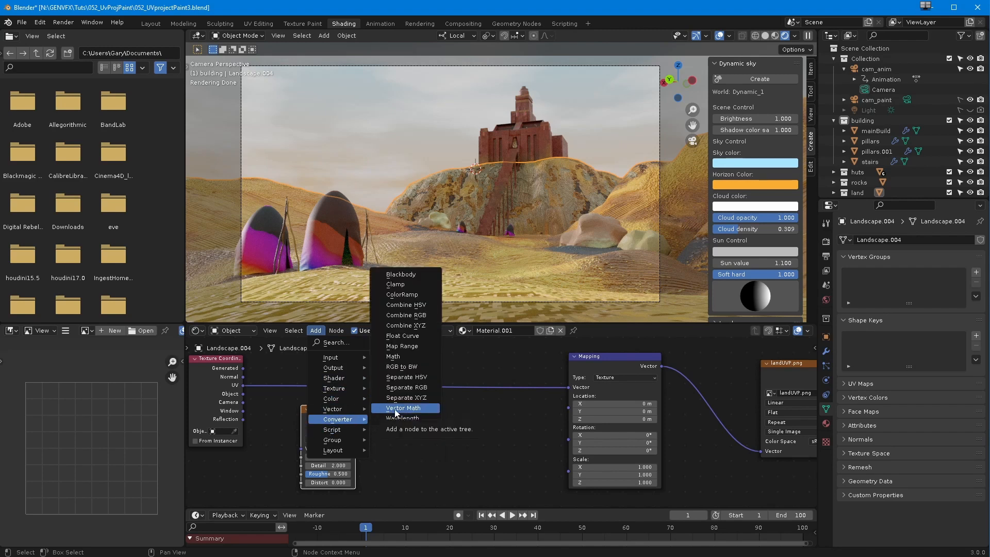
{"action": "left_click", "coordinate": [397, 408]}
{"action": "left_click", "coordinate": [436, 407]}
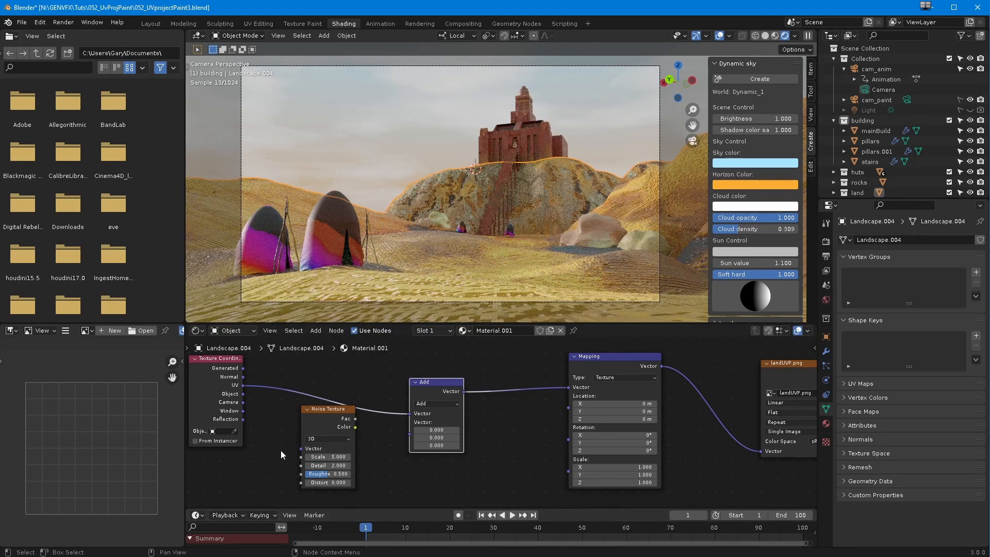
{"action": "left_click_drag", "start_coordinate": [317, 415], "coordinate": [295, 441]}
{"action": "scroll", "coordinate": [295, 442], "scroll_direction": "down", "scroll_amount": 2}
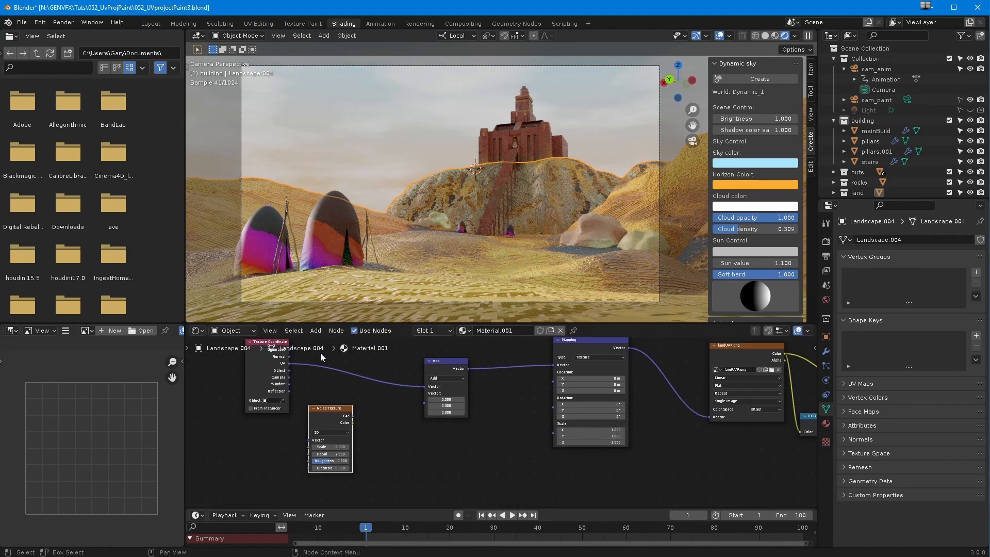
- Add a Math node beside the Noise Texture and feed the noise Fac into its first Value
{"action": "left_click", "coordinate": [315, 330]}
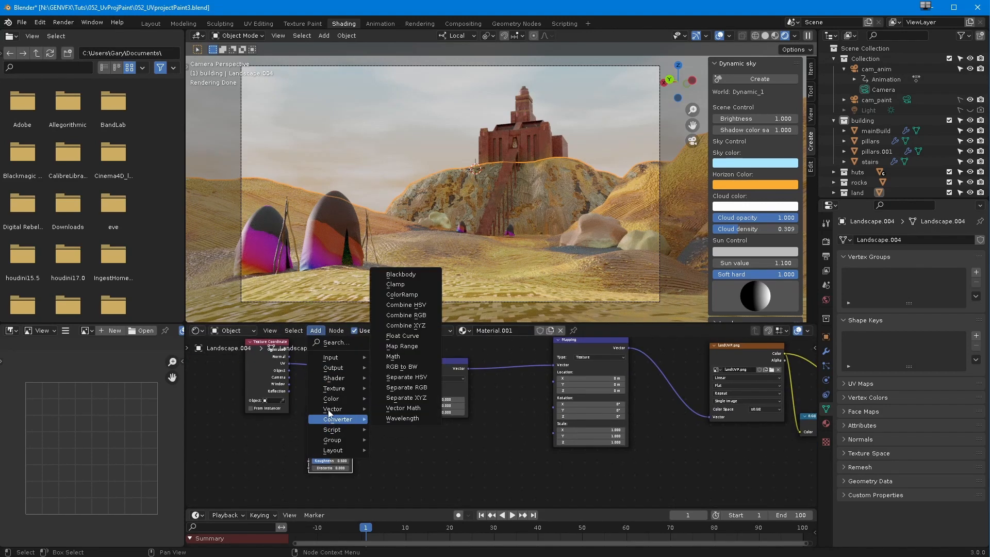
{"action": "mouse_move", "coordinate": [328, 424]}
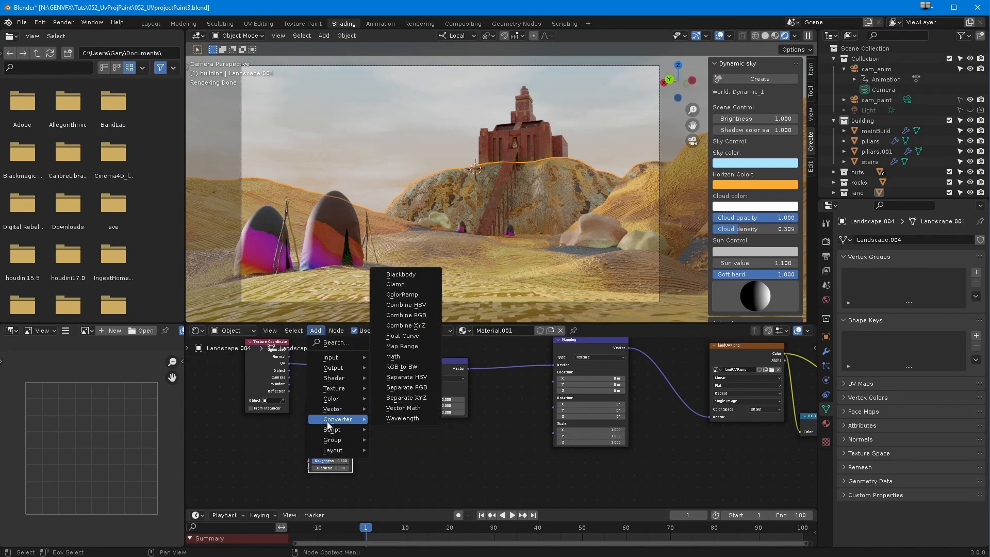
{"action": "left_click", "coordinate": [393, 356]}
{"action": "left_click", "coordinate": [403, 405]}
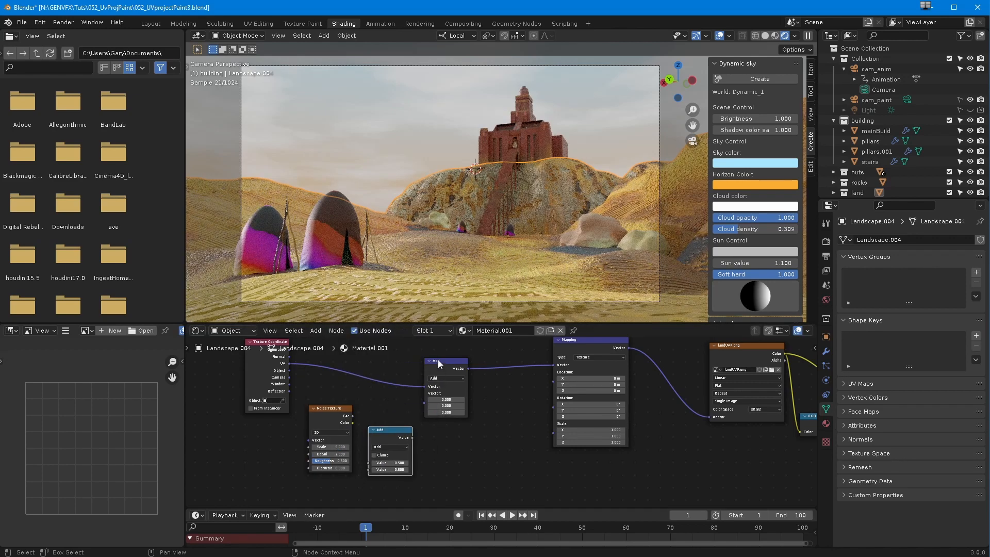
{"action": "left_click_drag", "start_coordinate": [438, 360], "coordinate": [465, 368]}
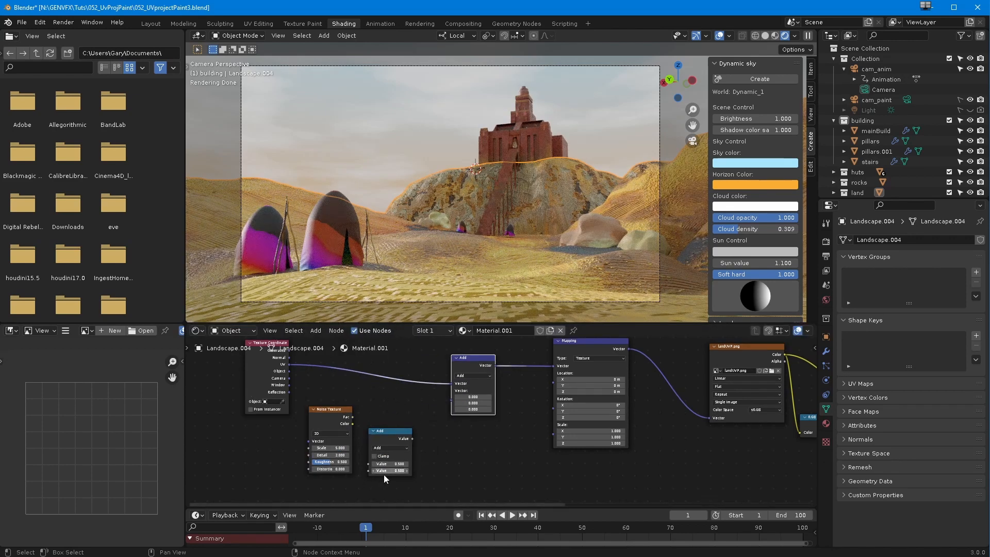
{"action": "middle_click_drag", "start_coordinate": [370, 471], "coordinate": [445, 423], "text": "ctrl"}
{"action": "left_click_drag", "start_coordinate": [310, 382], "coordinate": [372, 468]}
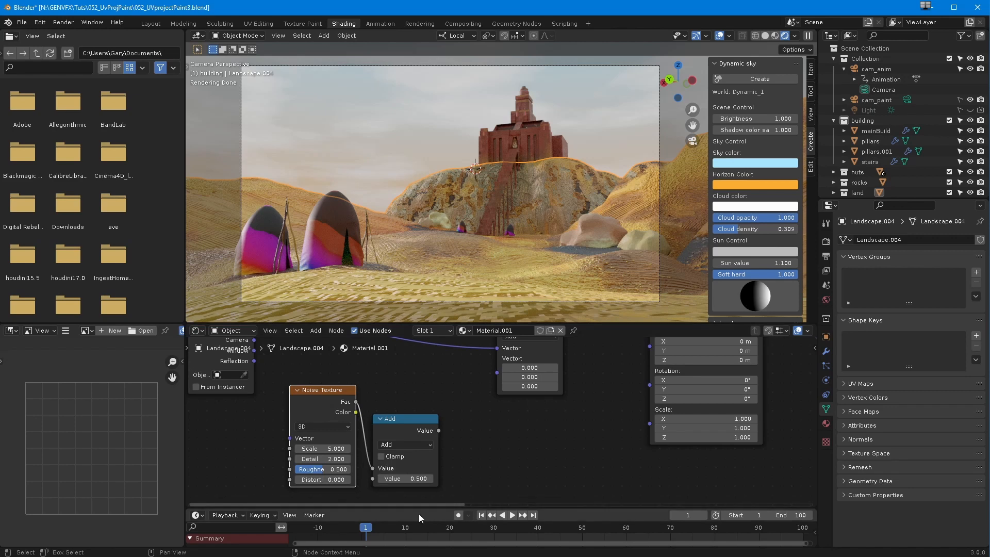
- Set the Math node's second Value to 0.1 and link its output to the Vector Math node's second Vector
{"action": "left_click", "coordinate": [409, 479]}
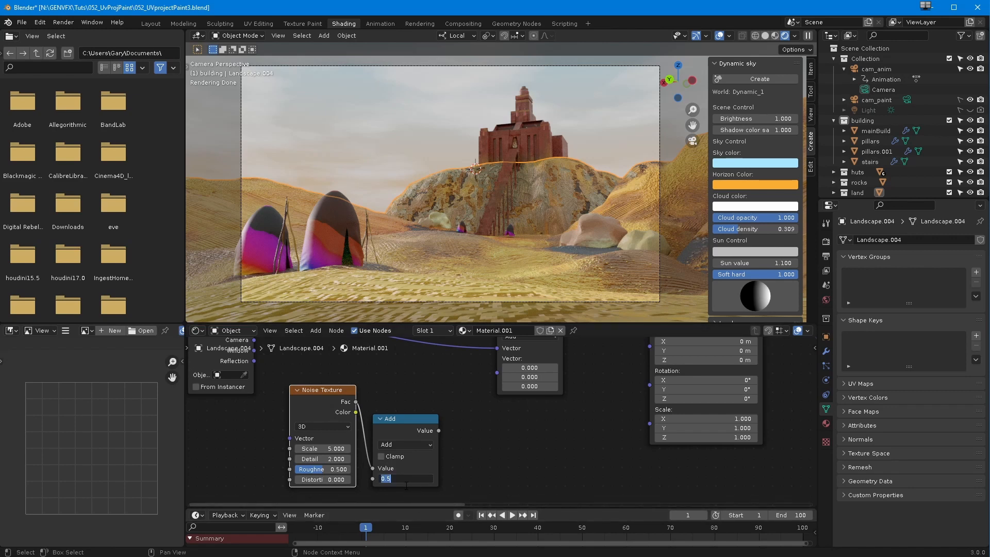
{"action": "type", "text": ".1"}
{"action": "left_click_drag", "start_coordinate": [401, 416], "coordinate": [498, 374]}
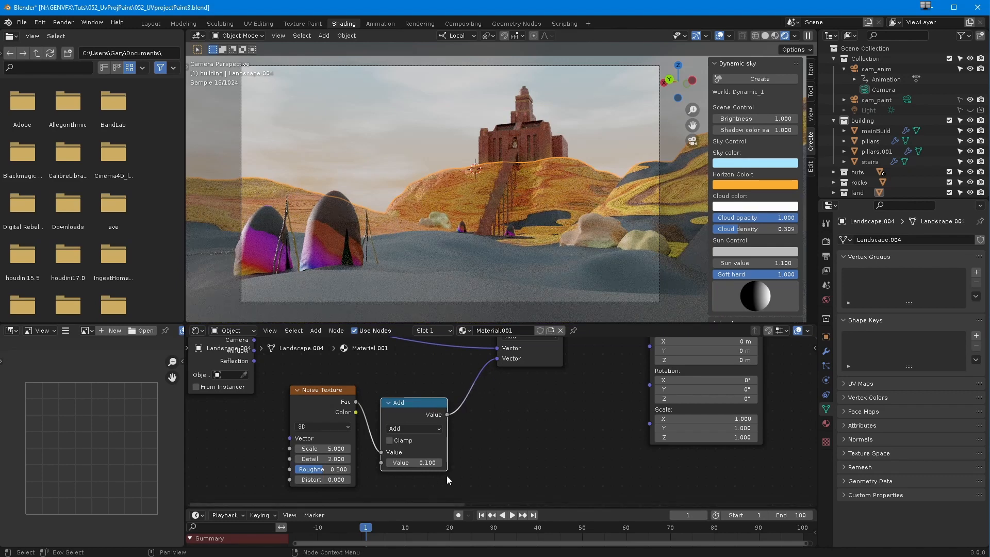
{"action": "middle_click_drag", "start_coordinate": [486, 394], "coordinate": [467, 455], "text": "ctrl"}
{"action": "left_click_drag", "start_coordinate": [506, 360], "coordinate": [518, 362]}
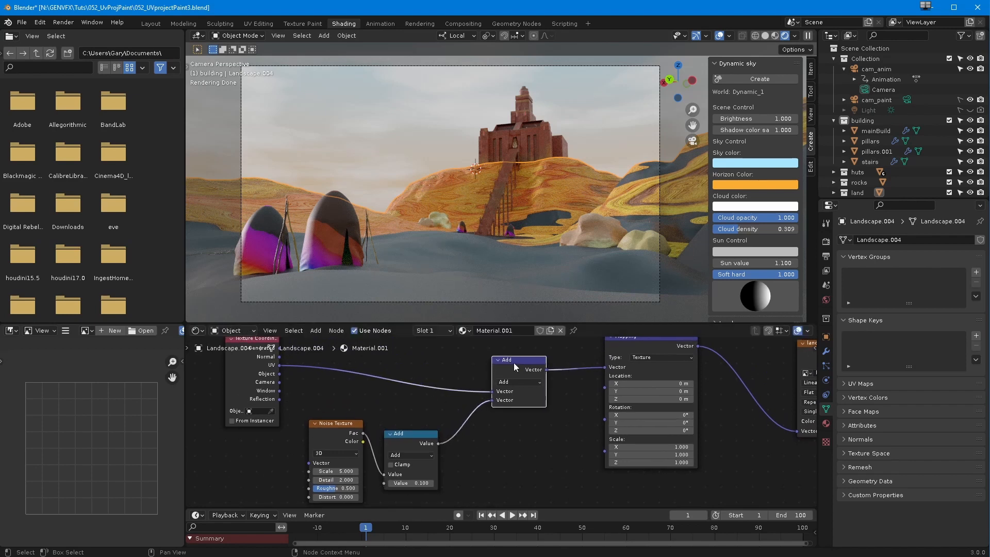
{"action": "left_click_drag", "start_coordinate": [403, 434], "coordinate": [413, 424]}
- Set the Noise Texture's Scale to 5.1 and switch the Math node's operation to Multiply
{"action": "left_click_drag", "start_coordinate": [339, 474], "coordinate": [365, 470]}
{"action": "left_click", "coordinate": [401, 445]}
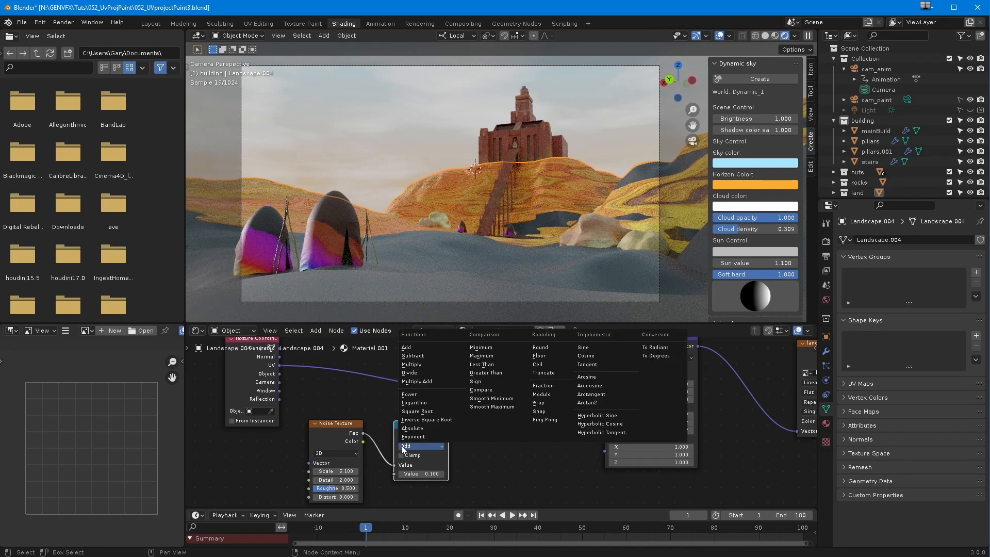
{"action": "left_click", "coordinate": [418, 364]}
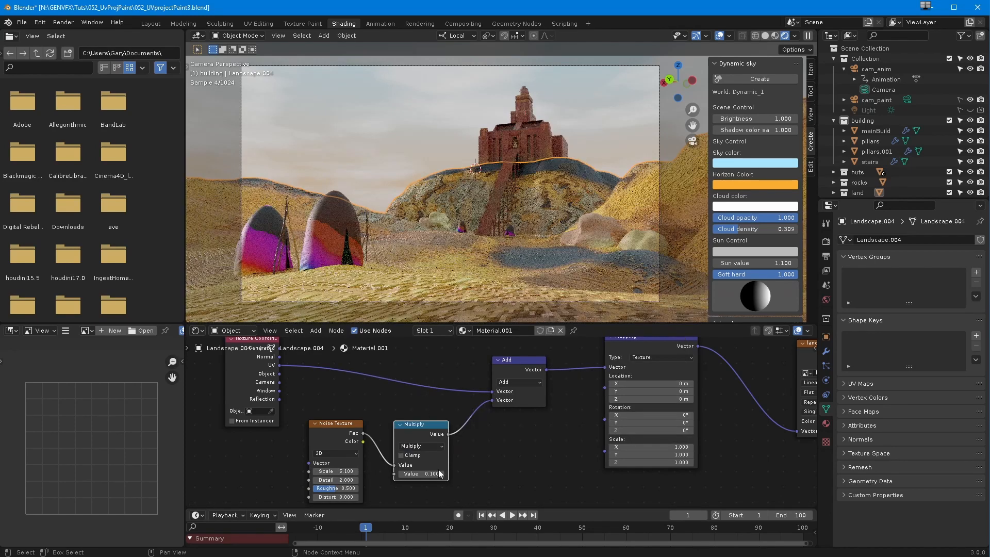
{"action": "scroll", "coordinate": [351, 438], "scroll_direction": "up", "scroll_amount": 1}
{"action": "scroll", "coordinate": [352, 438], "scroll_direction": "up", "scroll_amount": 2}
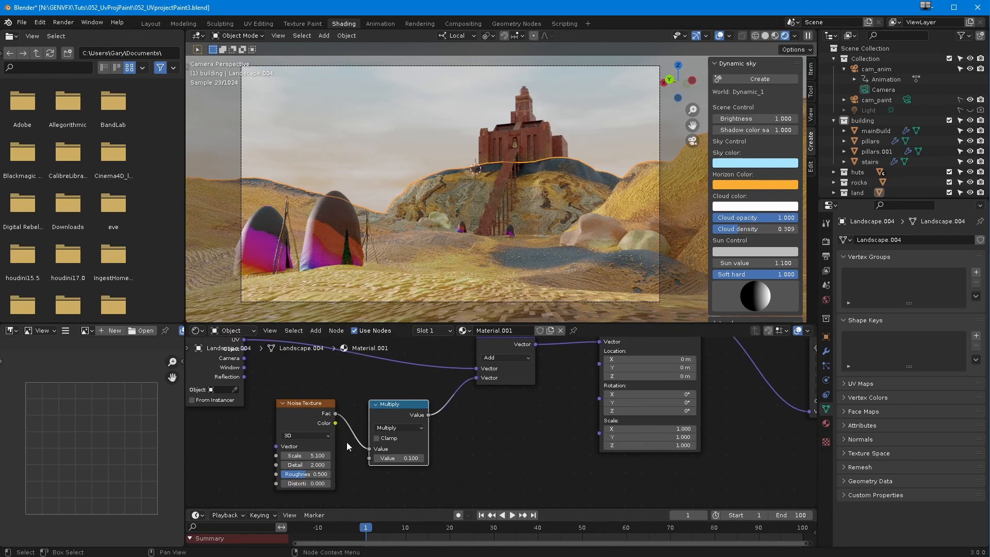
{"action": "middle_click_drag", "start_coordinate": [344, 442], "coordinate": [352, 431]}
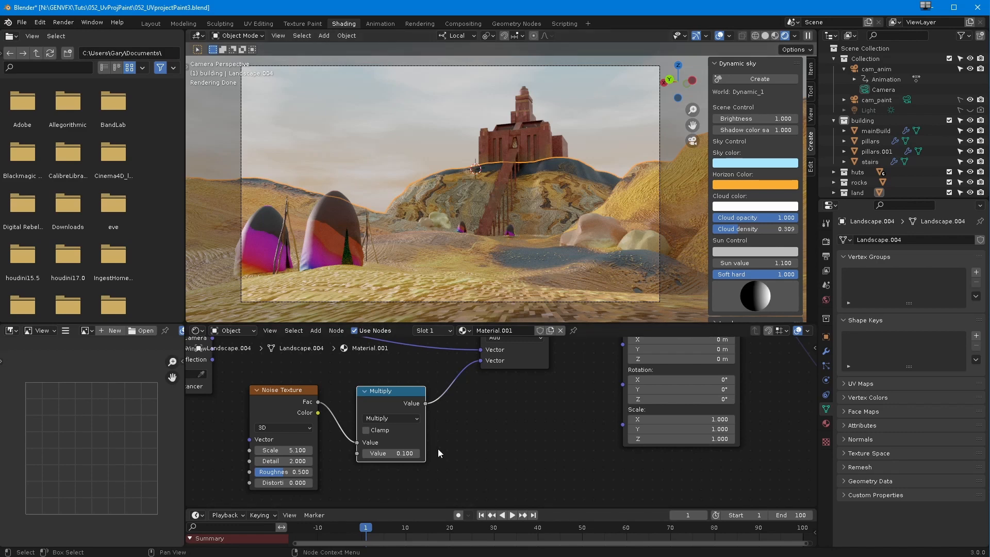
- Raise the Noise Texture's Scale to 10.8 and set the Multiply node's Value to 0.01
{"action": "left_click_drag", "start_coordinate": [281, 454], "coordinate": [314, 457]}
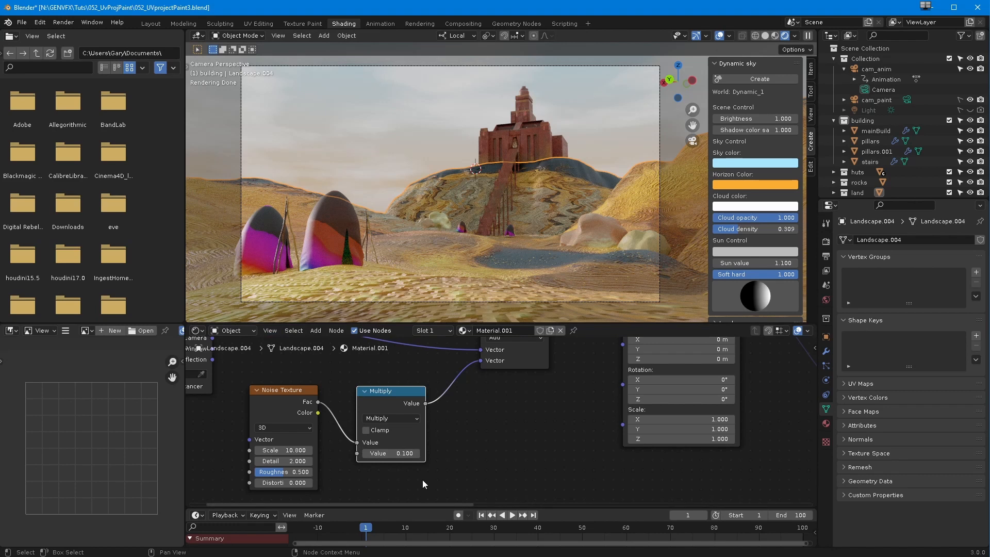
{"action": "left_click", "coordinate": [395, 453]}
{"action": "type", "text": "0.01"}
{"action": "key", "text": "Return"}
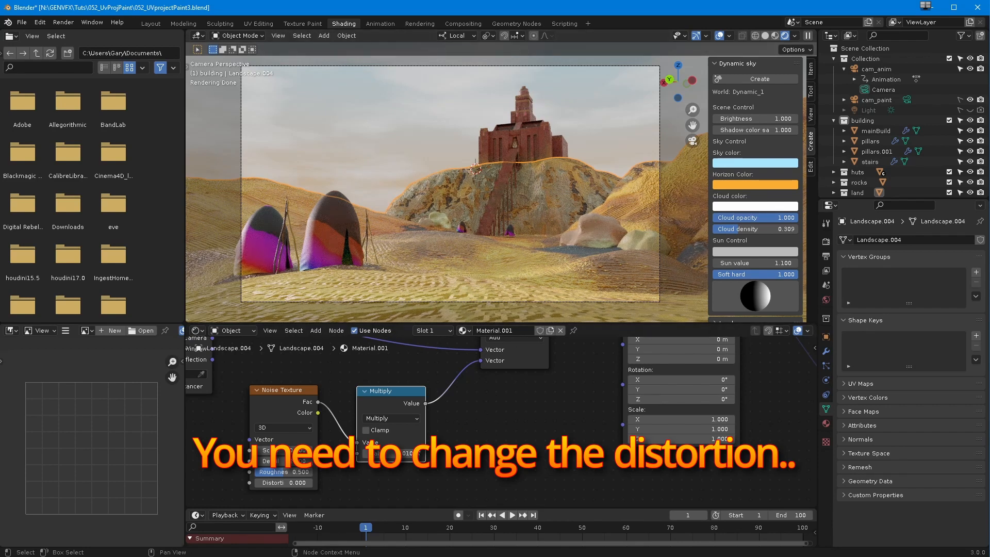
- Set the Noise Texture's Scale to 11.1, Detail to 7.7, Roughness to 1 and Distortion to 2.7
{"action": "scroll", "coordinate": [400, 439], "scroll_direction": "down", "scroll_amount": 1}
{"action": "left_click_drag", "start_coordinate": [307, 448], "coordinate": [344, 476]}
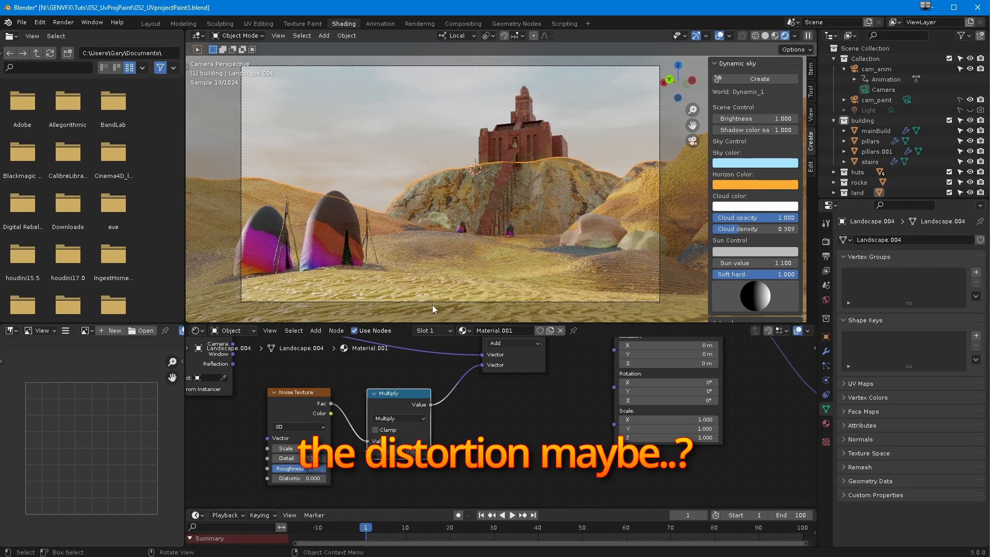
{"action": "double_click", "coordinate": [299, 468]}
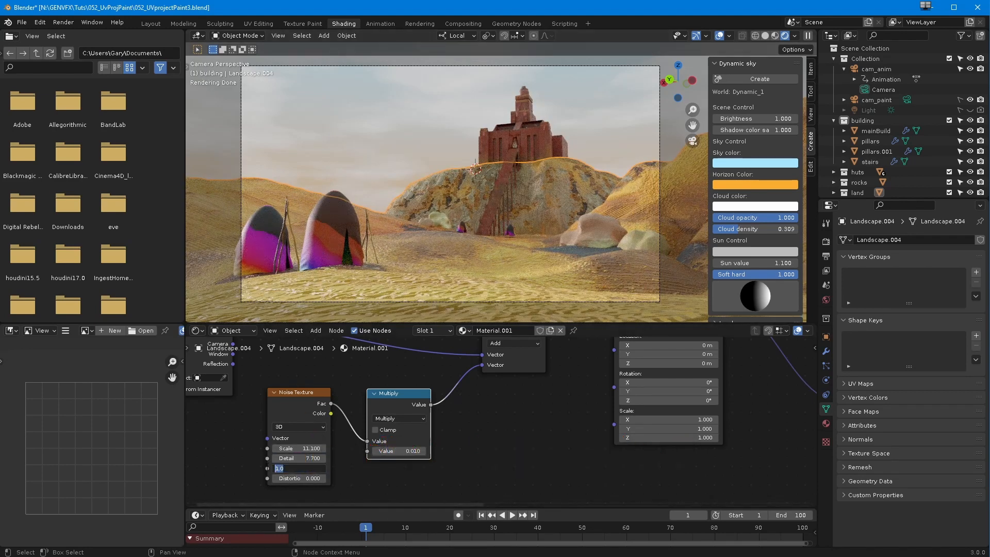
{"action": "key", "text": "Return"}
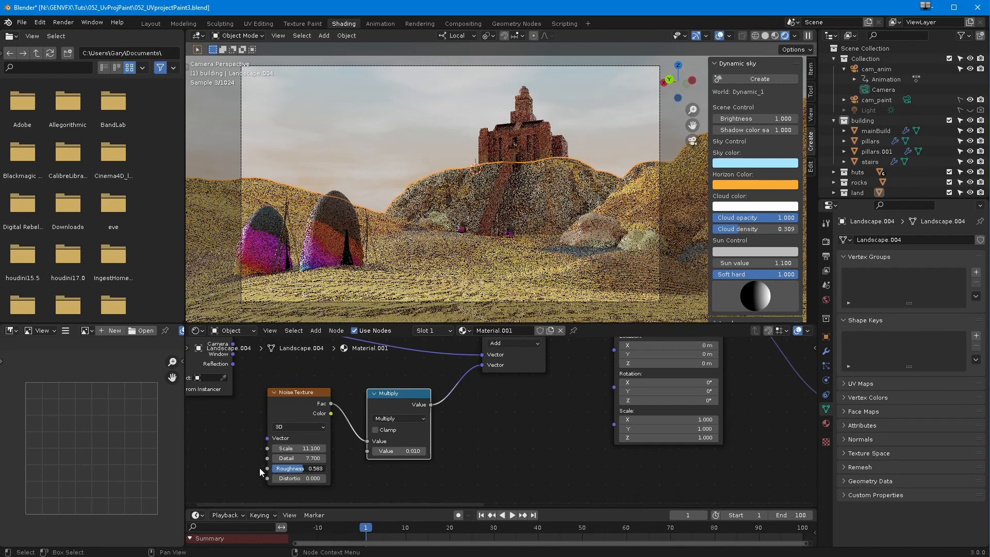
{"action": "left_click_drag", "start_coordinate": [289, 475], "coordinate": [388, 530]}
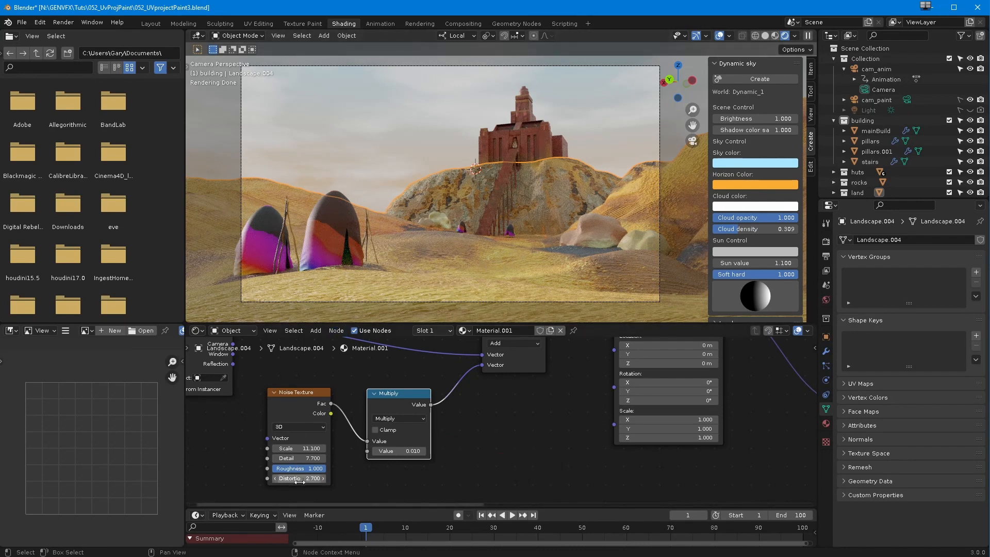
- Set the Multiply Value to 0 to compare the ground without distortion, and restore it to 0.01
{"action": "left_click", "coordinate": [397, 451]}
{"action": "type", "text": "0"}
{"action": "key", "text": "Return"}
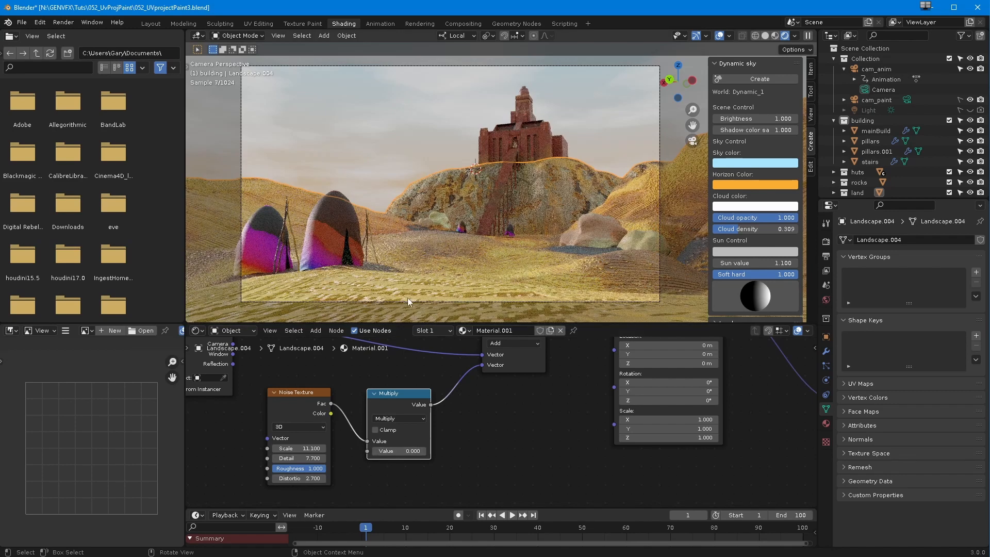
{"action": "left_click", "coordinate": [401, 451]}
{"action": "key", "text": "BackSpace"}
{"action": "type", "text": ".01"}
{"action": "key", "text": "Return"}
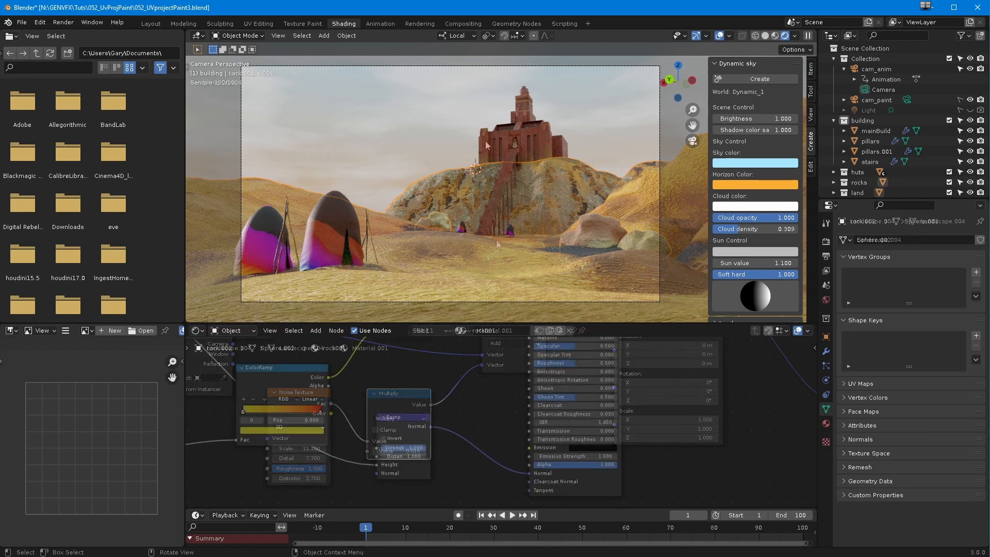
- Select the main citadel building and add Texture Coordinate and Mapping nodes to its citadelUVP.png image texture
{"action": "left_click", "coordinate": [547, 147]}
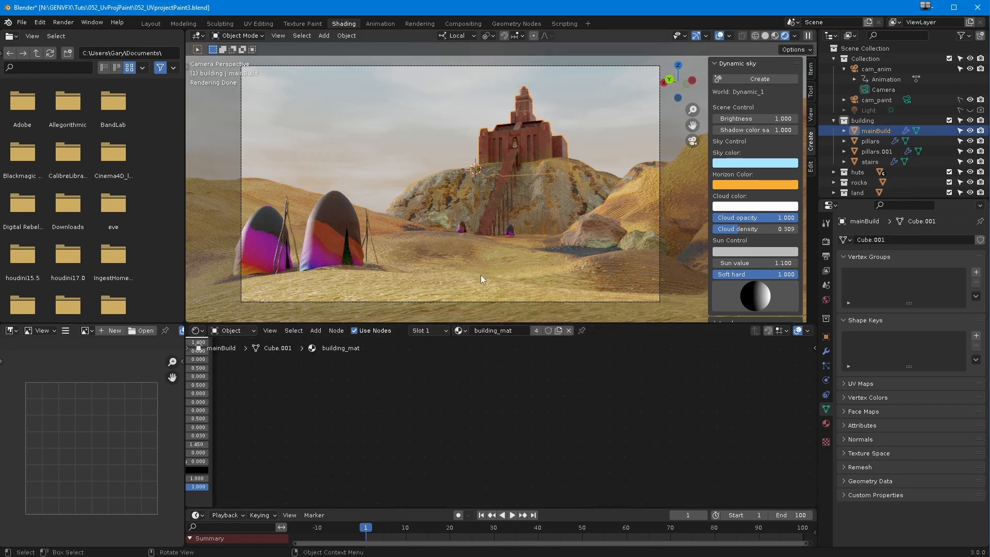
{"action": "middle_click_drag", "start_coordinate": [471, 373], "coordinate": [468, 420], "text": "ctrl"}
{"action": "middle_click_drag", "start_coordinate": [390, 413], "coordinate": [559, 381]}
{"action": "middle_click_drag", "start_coordinate": [495, 218], "coordinate": [440, 253], "text": "ctrl"}
{"action": "middle_click_drag", "start_coordinate": [440, 253], "coordinate": [438, 275], "text": "ctrl"}
{"action": "middle_click_drag", "start_coordinate": [453, 178], "coordinate": [362, 267], "text": "shift"}
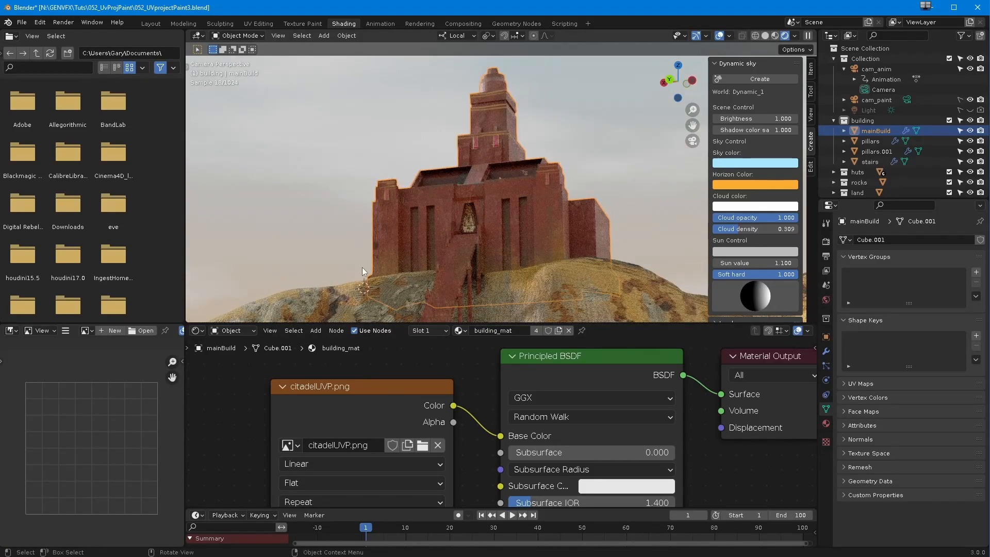
{"action": "scroll", "coordinate": [499, 419], "scroll_direction": "down", "scroll_amount": 2}
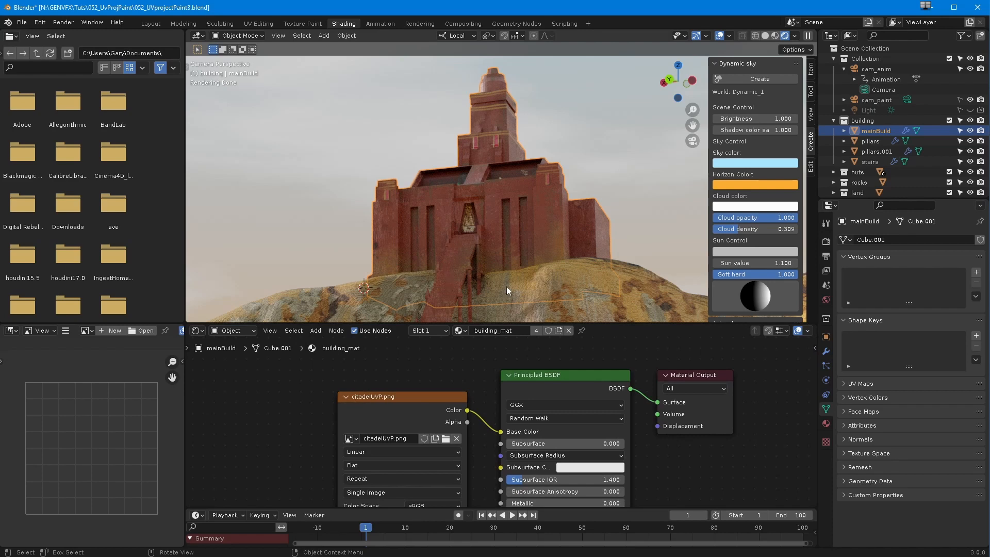
{"action": "middle_click_drag", "start_coordinate": [382, 421], "coordinate": [382, 446], "text": "ctrl"}
{"action": "middle_click_drag", "start_coordinate": [382, 446], "coordinate": [394, 428]}
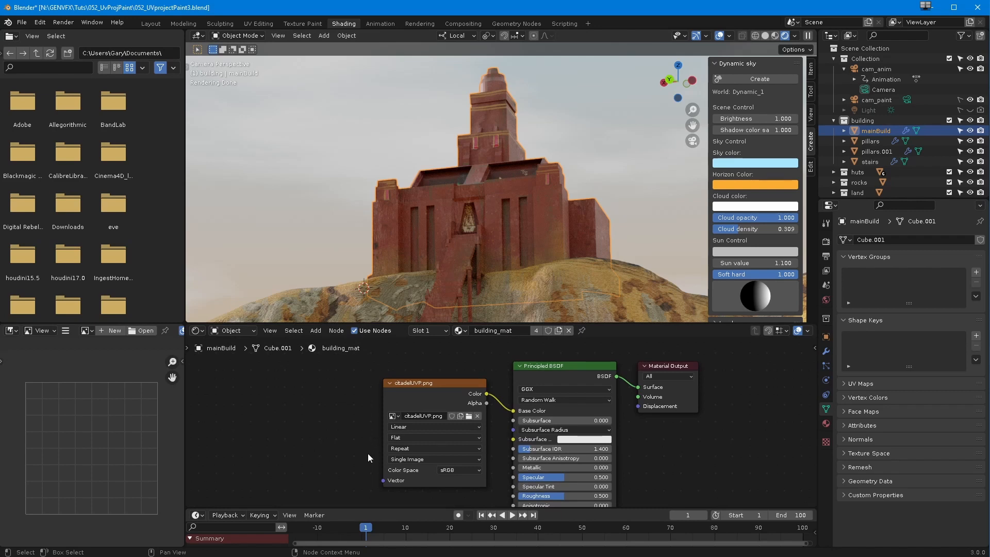
{"action": "scroll", "coordinate": [368, 457], "scroll_direction": "down", "scroll_amount": 1}
{"action": "left_click", "coordinate": [434, 388]}
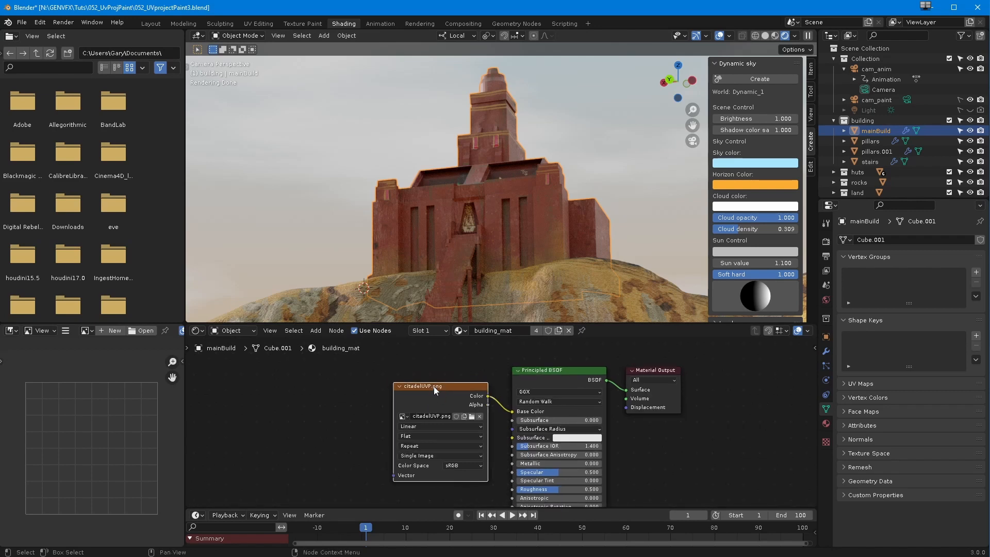
{"action": "key", "text": "ctrl+t"}
- Move the Texture Coordinate, Mapping and citadelUVP.png nodes away from the Principled BSDF to make room between them
{"action": "scroll", "coordinate": [499, 424], "scroll_direction": "down", "scroll_amount": 3}
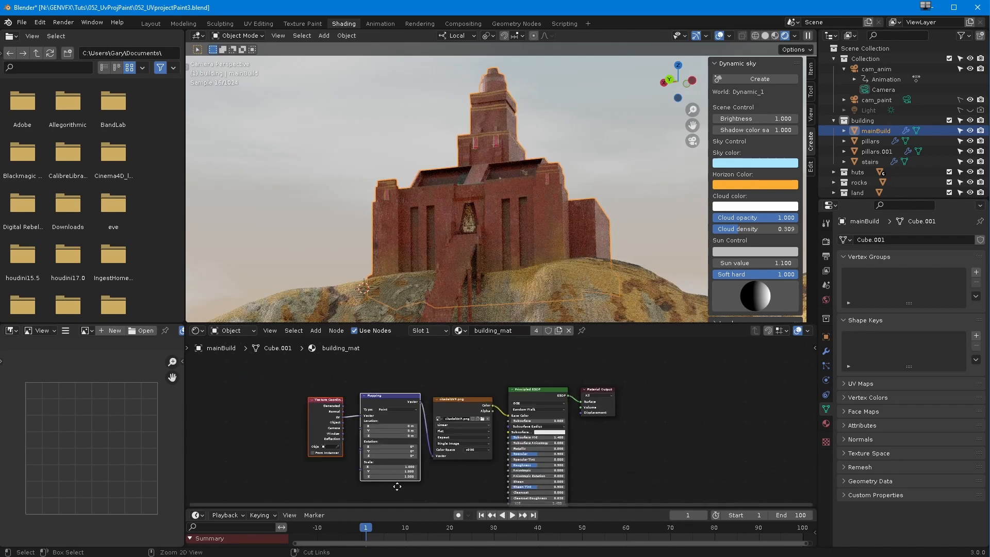
{"action": "left_click_drag", "start_coordinate": [321, 405], "coordinate": [481, 478]}
{"action": "left_click_drag", "start_coordinate": [466, 401], "coordinate": [349, 394]}
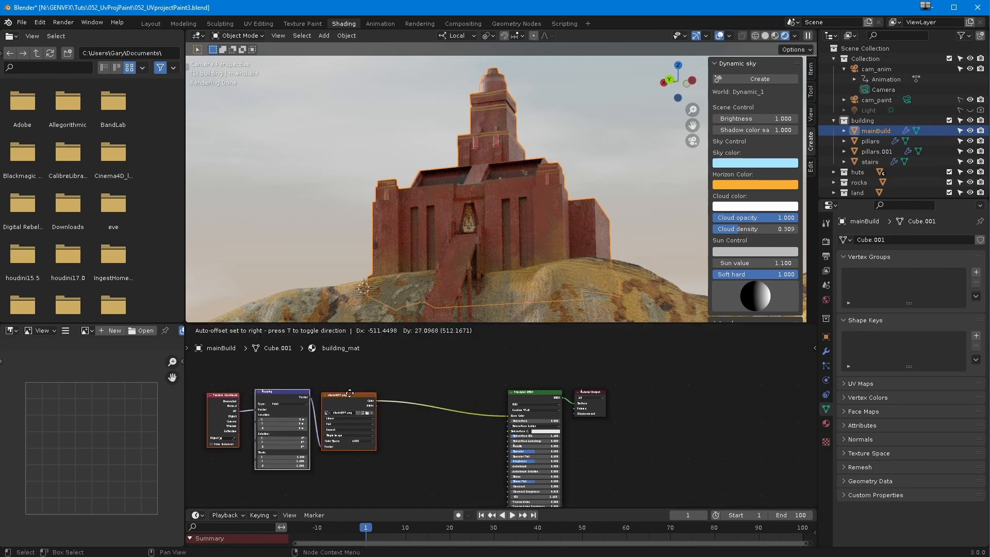
{"action": "scroll", "coordinate": [354, 456], "scroll_direction": "up", "scroll_amount": 1}
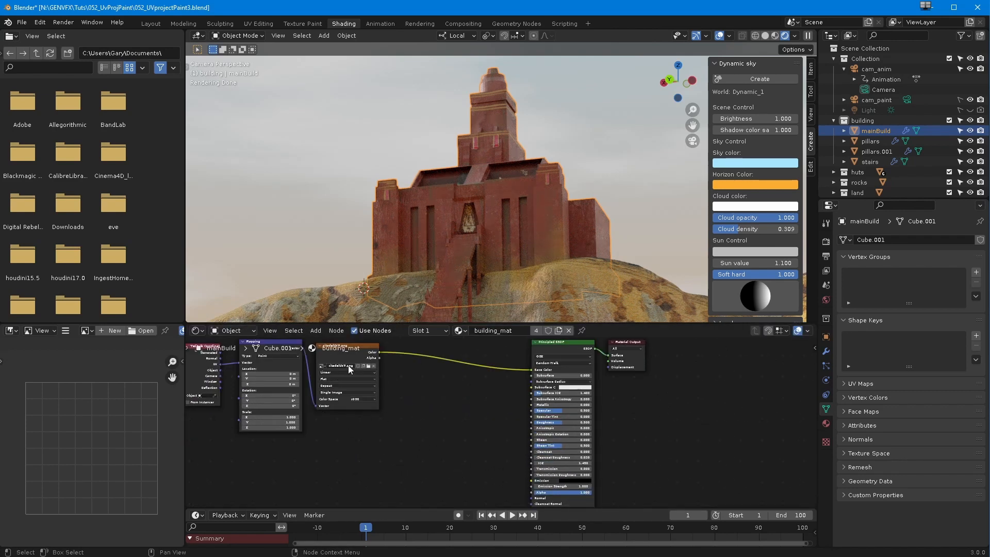
- Add an RGB Curves node and an RGB to BW node between the image texture and the Principled BSDF
{"action": "left_click", "coordinate": [316, 330]}
{"action": "mouse_move", "coordinate": [340, 399]}
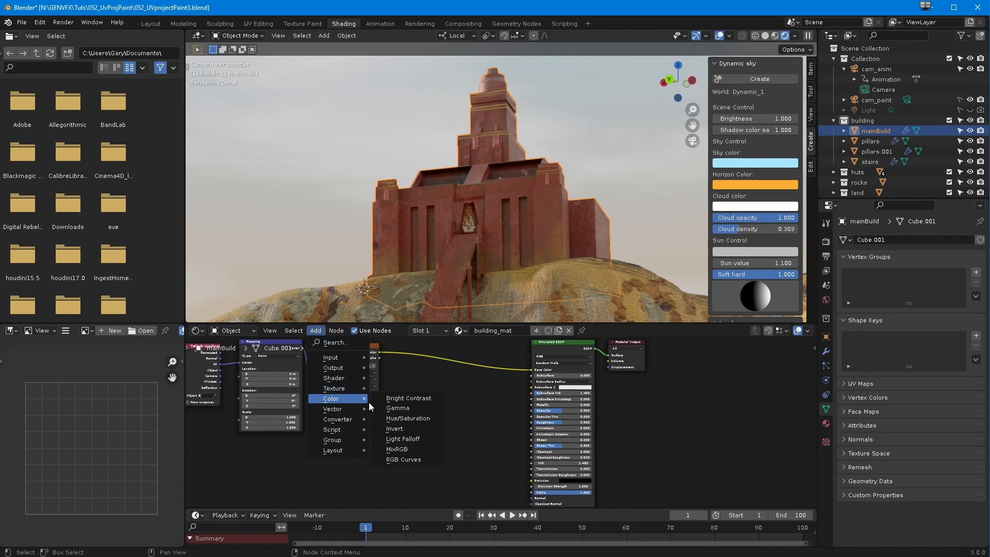
{"action": "left_click", "coordinate": [404, 460]}
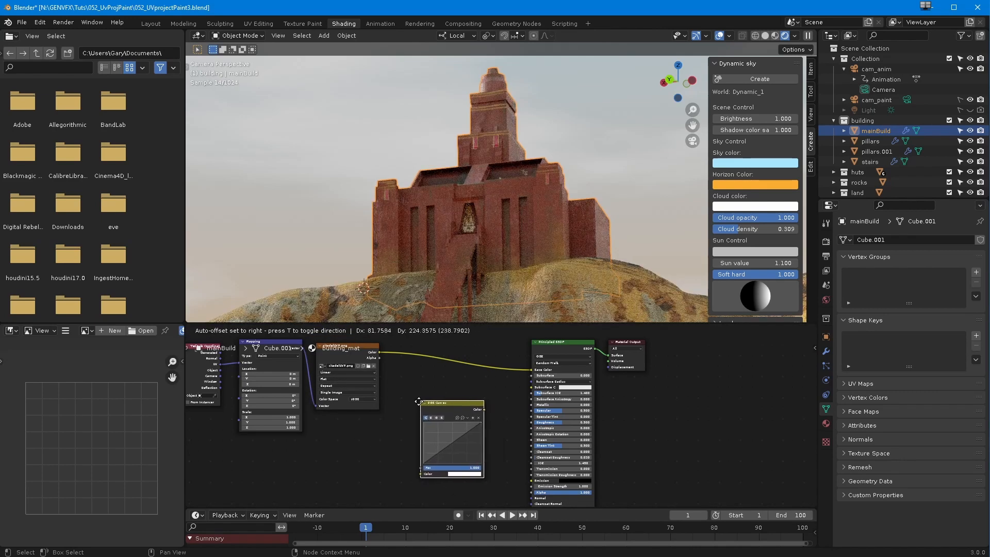
{"action": "left_click", "coordinate": [399, 456]}
{"action": "left_click", "coordinate": [315, 331]}
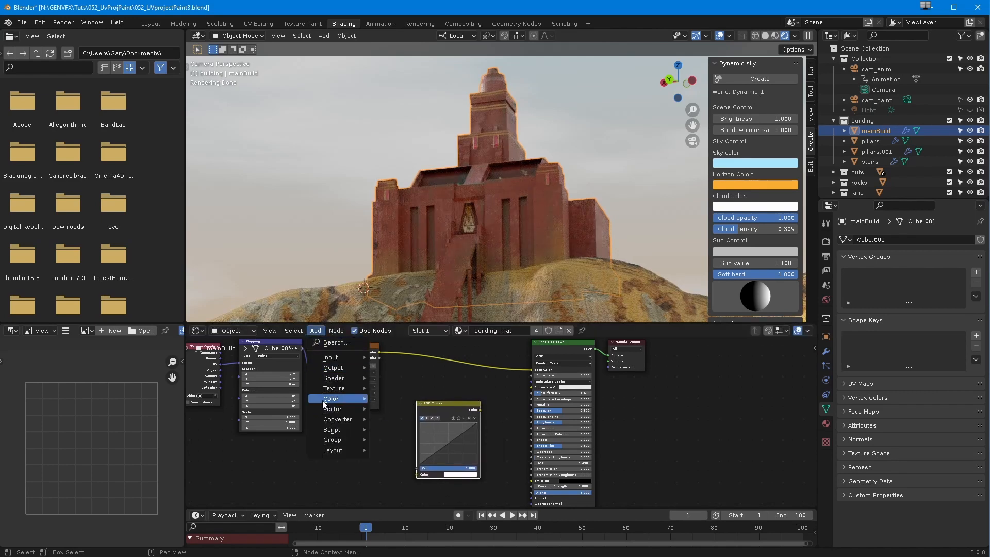
{"action": "mouse_move", "coordinate": [366, 400]}
{"action": "mouse_move", "coordinate": [338, 420]}
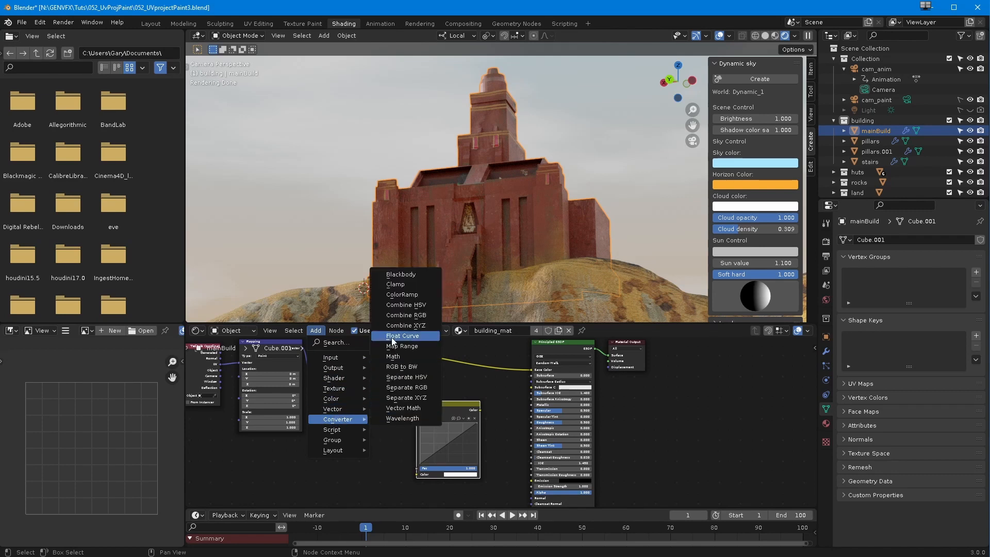
{"action": "left_click", "coordinate": [394, 368]}
{"action": "left_click", "coordinate": [367, 436]}
- Route the citadelUVP.png color through RGB to BW and RGB Curves into the Principled BSDF's Base Color
{"action": "left_click_drag", "start_coordinate": [432, 403], "coordinate": [497, 402]}
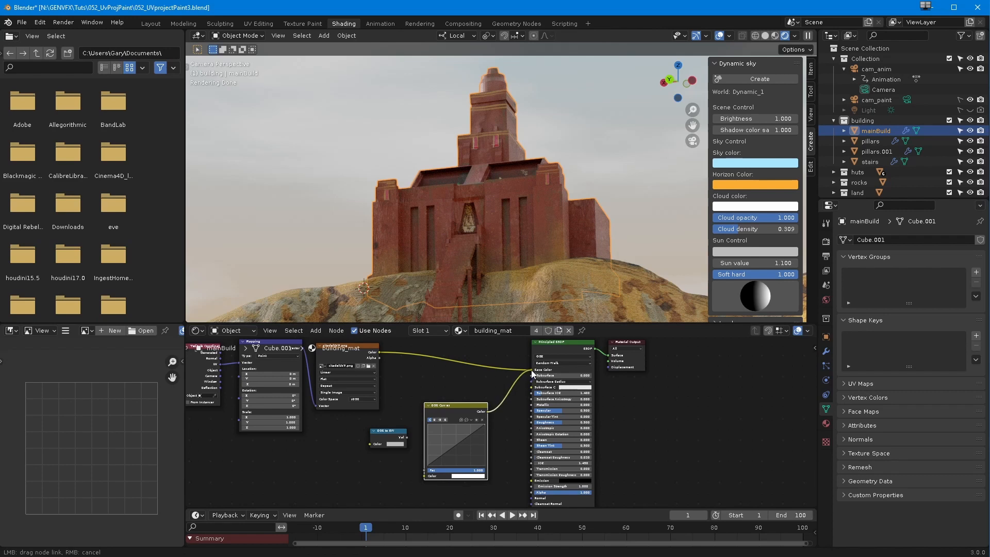
{"action": "left_click_drag", "start_coordinate": [533, 373], "coordinate": [532, 370]}
{"action": "left_click_drag", "start_coordinate": [449, 403], "coordinate": [472, 398]}
{"action": "left_click_drag", "start_coordinate": [379, 352], "coordinate": [445, 470]}
{"action": "left_click_drag", "start_coordinate": [384, 431], "coordinate": [407, 431]}
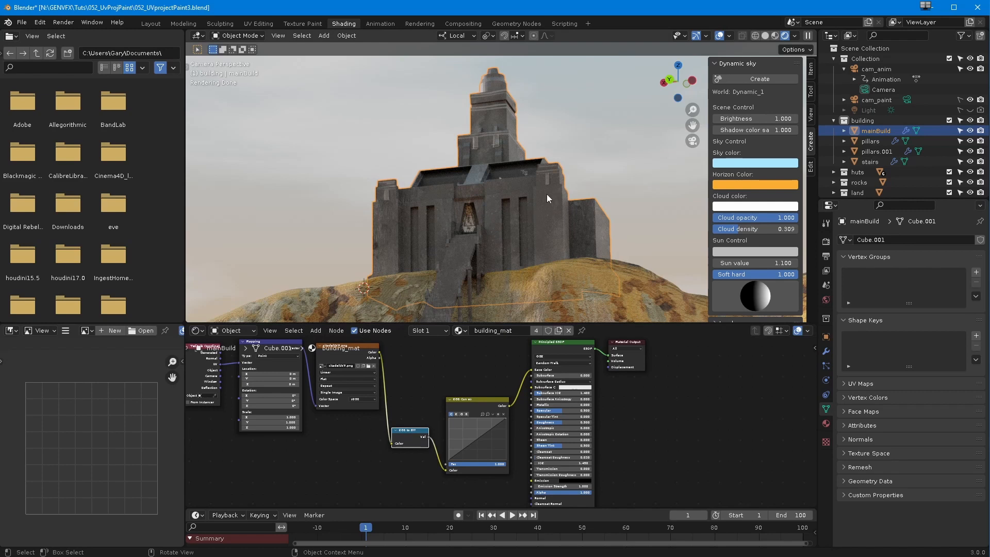
- Boost the grayscale texture's contrast with a steep RGB curve, placing points at about X 0.06, Y 0.10 and X 0.53, Y 0.98
{"action": "scroll", "coordinate": [395, 446], "scroll_direction": "up", "scroll_amount": 4}
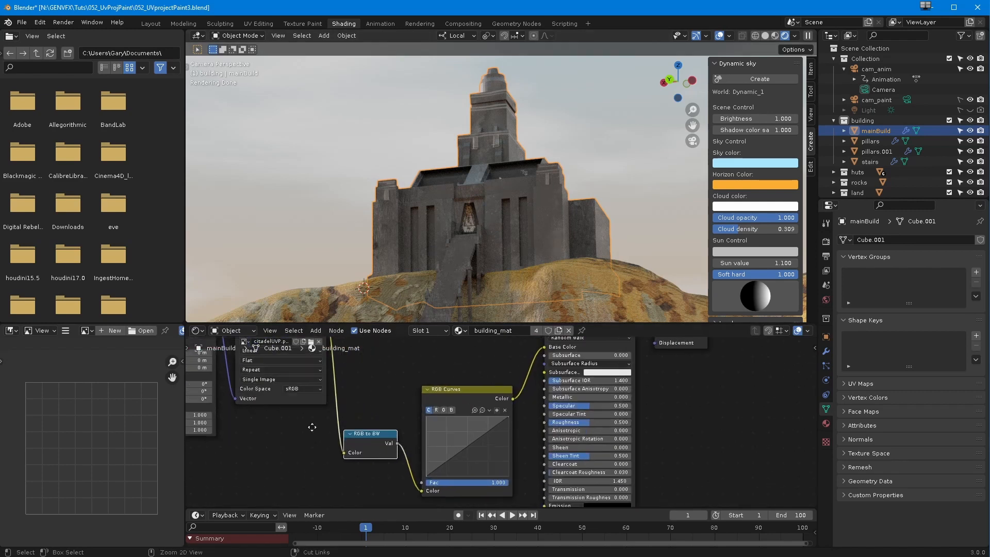
{"action": "left_click_drag", "start_coordinate": [481, 431], "coordinate": [480, 423]}
{"action": "left_click_drag", "start_coordinate": [423, 453], "coordinate": [432, 478]}
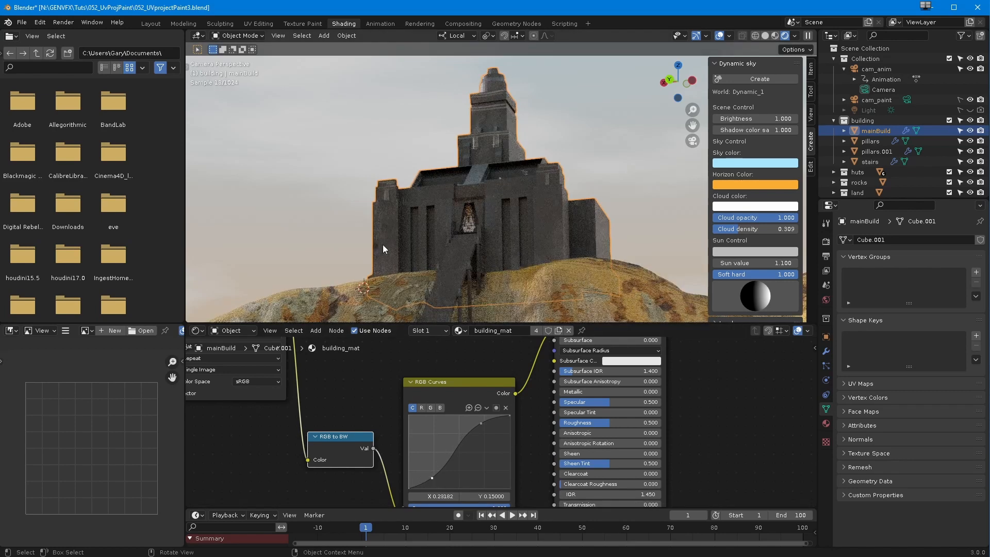
{"action": "left_click_drag", "start_coordinate": [481, 423], "coordinate": [461, 427]}
{"action": "left_click_drag", "start_coordinate": [431, 479], "coordinate": [422, 483]}
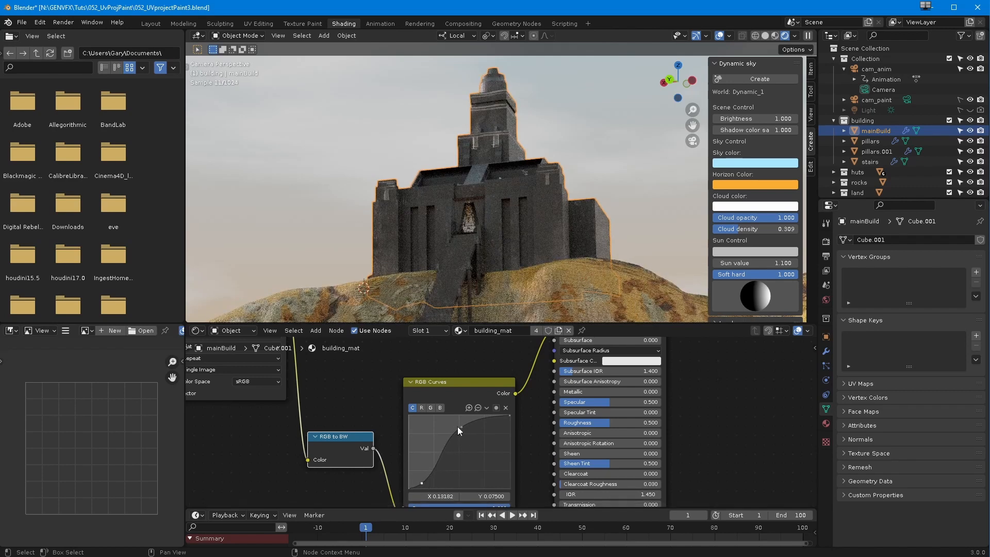
{"action": "left_click_drag", "start_coordinate": [462, 426], "coordinate": [431, 427]}
{"action": "left_click_drag", "start_coordinate": [422, 484], "coordinate": [414, 481]}
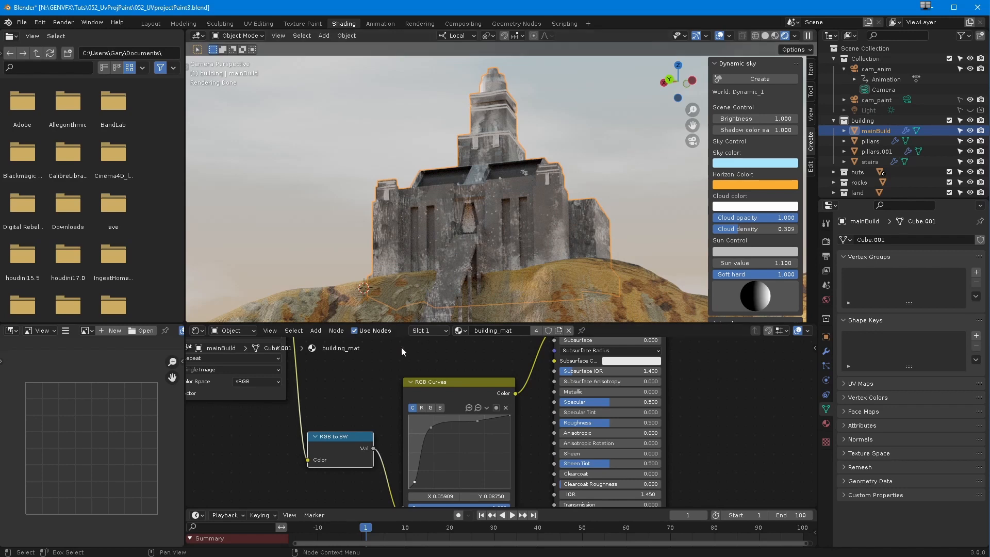
{"action": "left_click_drag", "start_coordinate": [477, 420], "coordinate": [463, 417]}
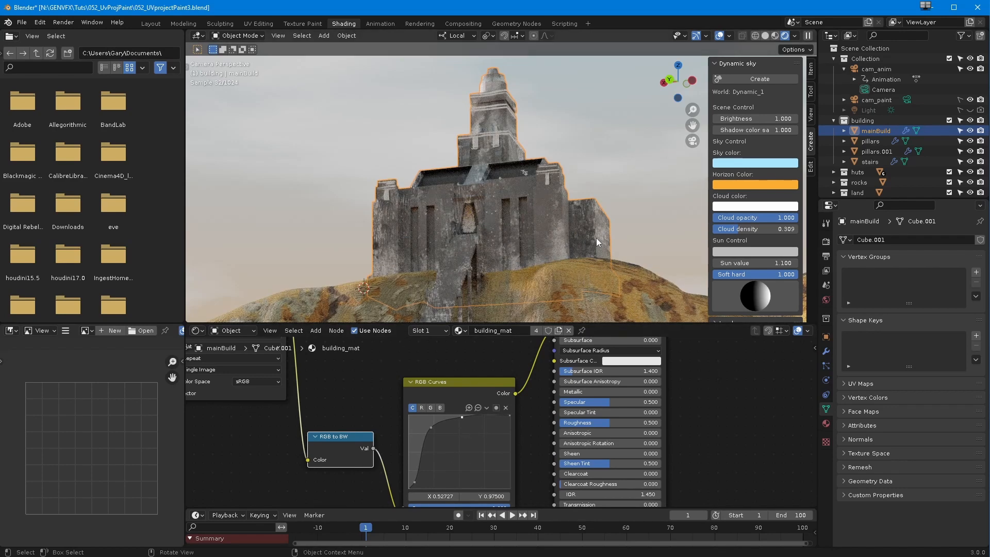
- Move the Principled BSDF and Material Output nodes farther out and tidy the RGB Curves and RGB to BW nodes
{"action": "middle_click_drag", "start_coordinate": [476, 344], "coordinate": [463, 455], "text": "ctrl"}
{"action": "middle_click_drag", "start_coordinate": [462, 454], "coordinate": [467, 492]}
{"action": "left_click_drag", "start_coordinate": [459, 353], "coordinate": [573, 391]}
{"action": "left_click_drag", "start_coordinate": [521, 360], "coordinate": [624, 356]}
{"action": "middle_click_drag", "start_coordinate": [516, 474], "coordinate": [503, 464], "text": "ctrl"}
{"action": "middle_click_drag", "start_coordinate": [500, 466], "coordinate": [425, 466]}
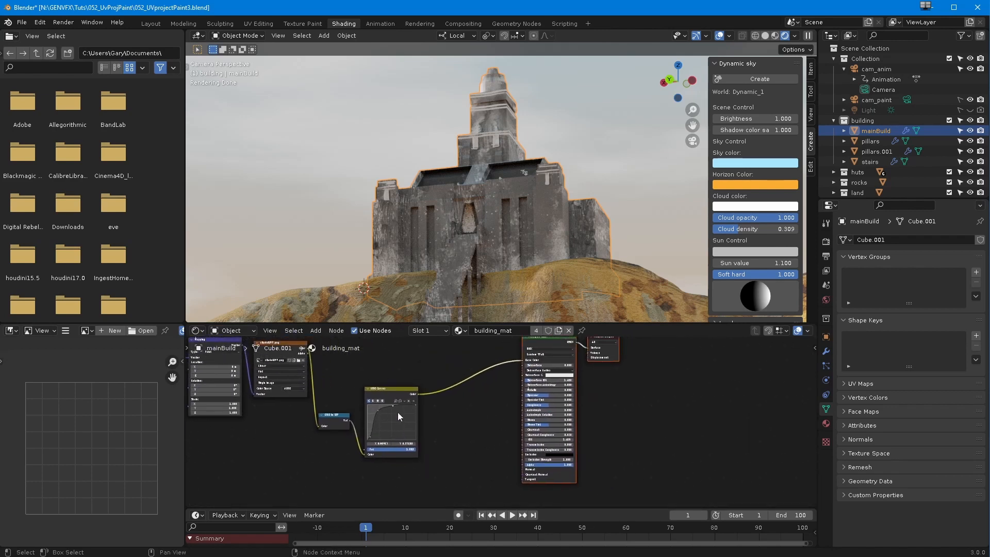
{"action": "left_click_drag", "start_coordinate": [391, 388], "coordinate": [393, 376]}
{"action": "left_click_drag", "start_coordinate": [340, 414], "coordinate": [332, 412]}
{"action": "middle_click_drag", "start_coordinate": [448, 429], "coordinate": [459, 450], "text": "ctrl"}
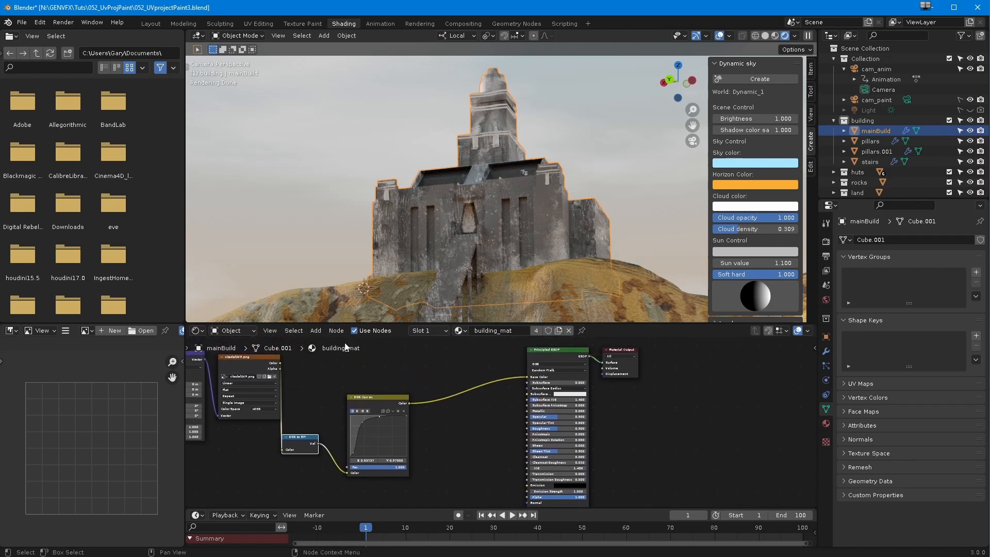
- Add a ColorRamp fed by the RGB Curves color and connect its Color output to the Principled BSDF's Roughness
{"action": "left_click", "coordinate": [315, 330]}
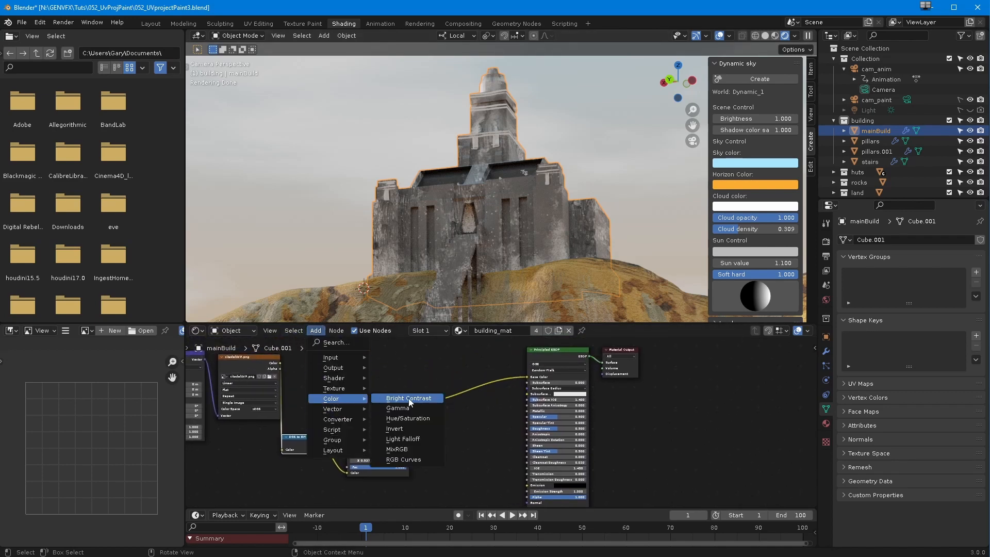
{"action": "mouse_move", "coordinate": [348, 419]}
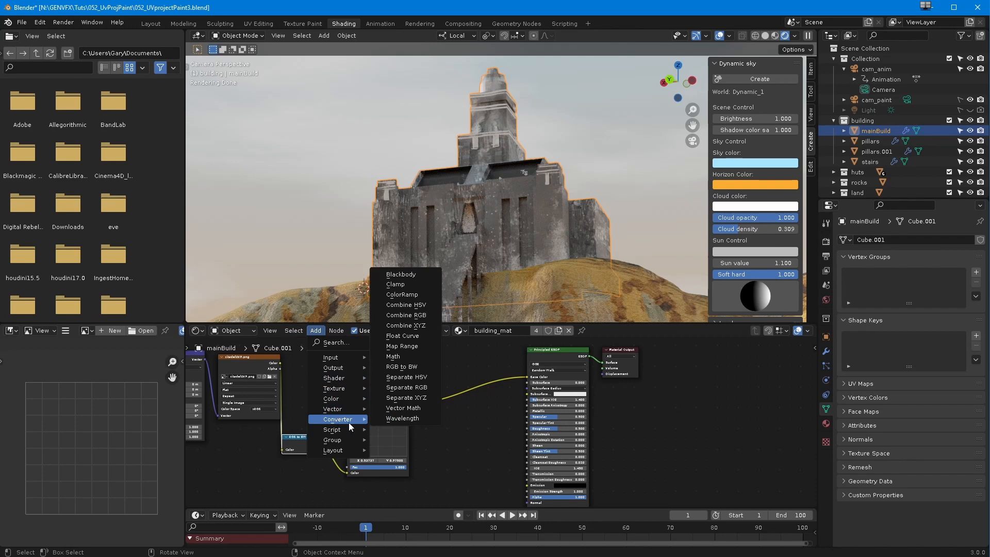
{"action": "left_click", "coordinate": [397, 294]}
{"action": "left_click", "coordinate": [399, 298]}
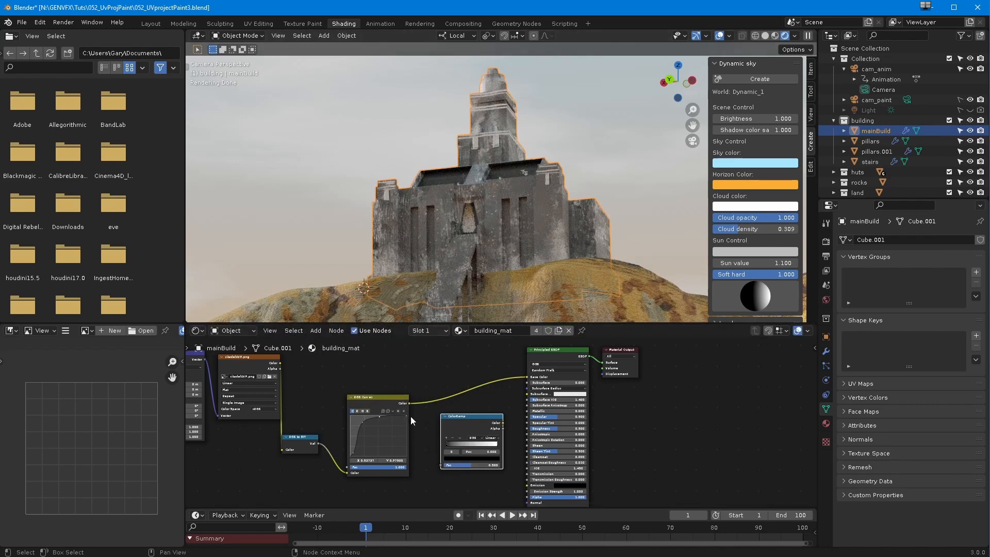
{"action": "left_click_drag", "start_coordinate": [409, 403], "coordinate": [441, 465]}
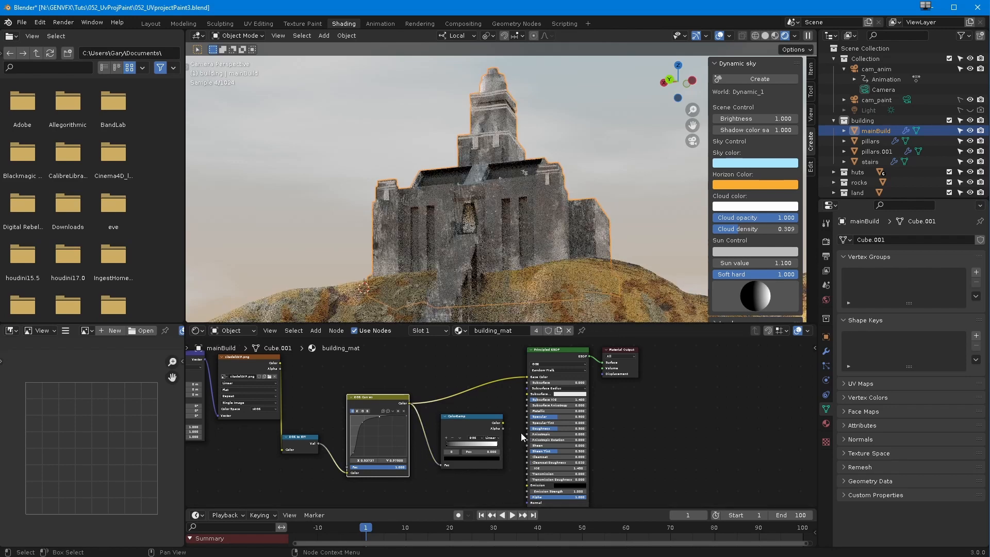
{"action": "left_click_drag", "start_coordinate": [503, 423], "coordinate": [527, 428]}
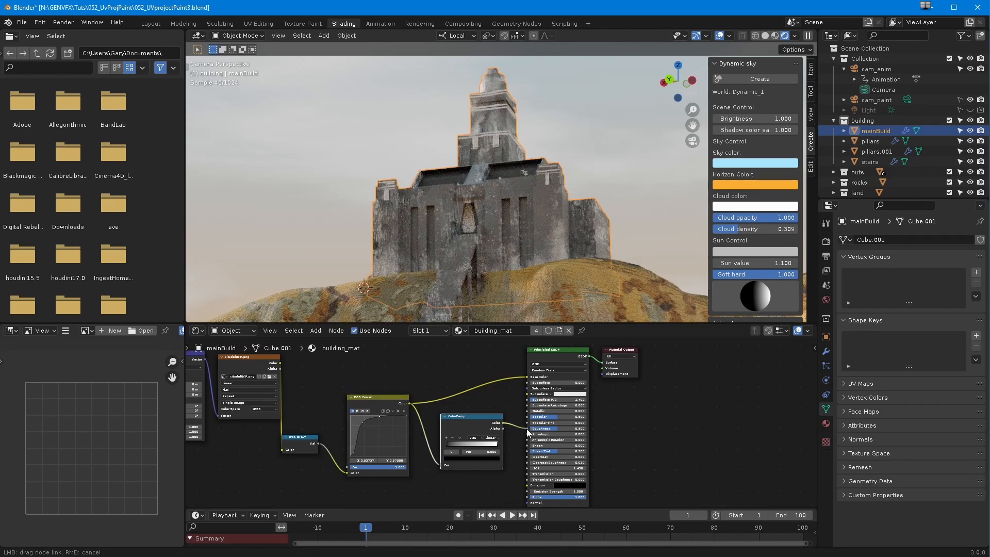
- Disconnect RGB Curves from Base Color and darken the base color to preview the roughness alone
{"action": "left_click_drag", "start_coordinate": [526, 377], "coordinate": [512, 379]}
{"action": "left_click", "coordinate": [567, 380]}
{"action": "left_click", "coordinate": [574, 377]}
{"action": "left_click_drag", "start_coordinate": [598, 318], "coordinate": [598, 335]}
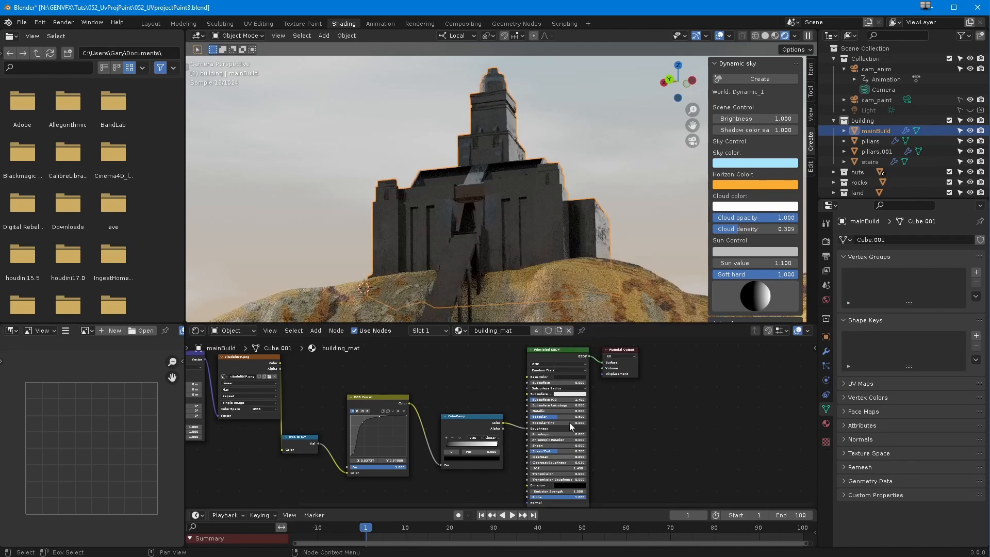
- Invert the ColorRamp with a white first stop at position 0 and a black second stop at position 0.623
{"action": "left_click", "coordinate": [447, 444]}
{"action": "scroll", "coordinate": [419, 451], "scroll_direction": "up", "scroll_amount": 3}
{"action": "left_click_drag", "start_coordinate": [394, 470], "coordinate": [408, 450]}
{"action": "left_click", "coordinate": [448, 476]}
{"action": "mouse_move", "coordinate": [472, 406]}
{"action": "left_mouse_down"}
{"action": "mouse_move", "coordinate": [474, 334]}
{"action": "mouse_move", "coordinate": [479, 407]}
{"action": "left_mouse_up"}
{"action": "left_click", "coordinate": [499, 451]}
{"action": "left_click", "coordinate": [473, 474]}
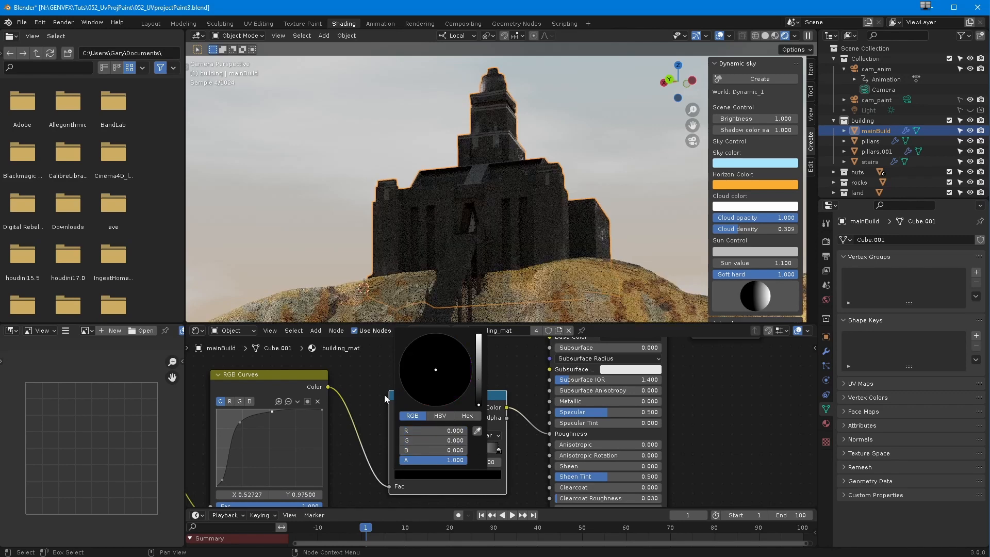
{"action": "left_click_drag", "start_coordinate": [499, 451], "coordinate": [461, 451]}
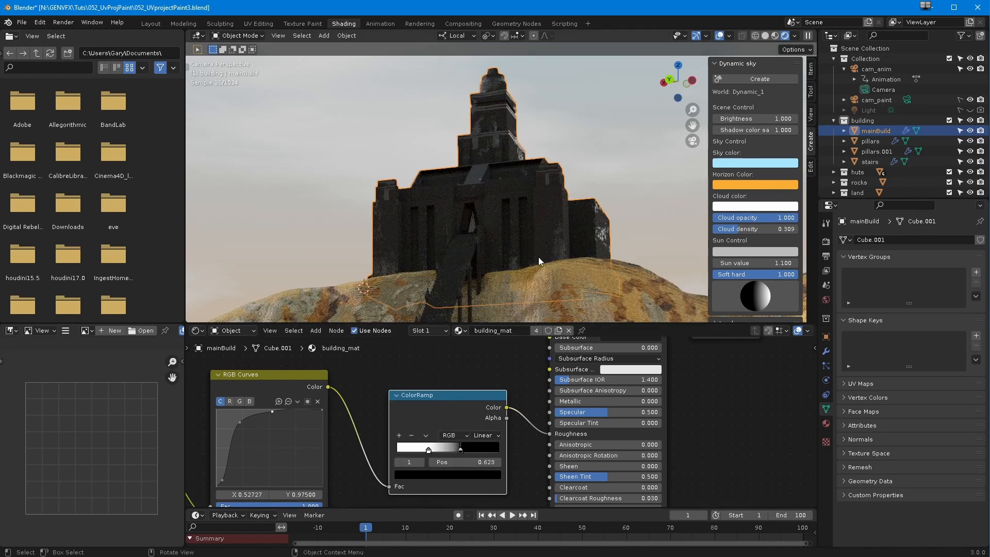
{"action": "left_click_drag", "start_coordinate": [428, 450], "coordinate": [387, 449]}
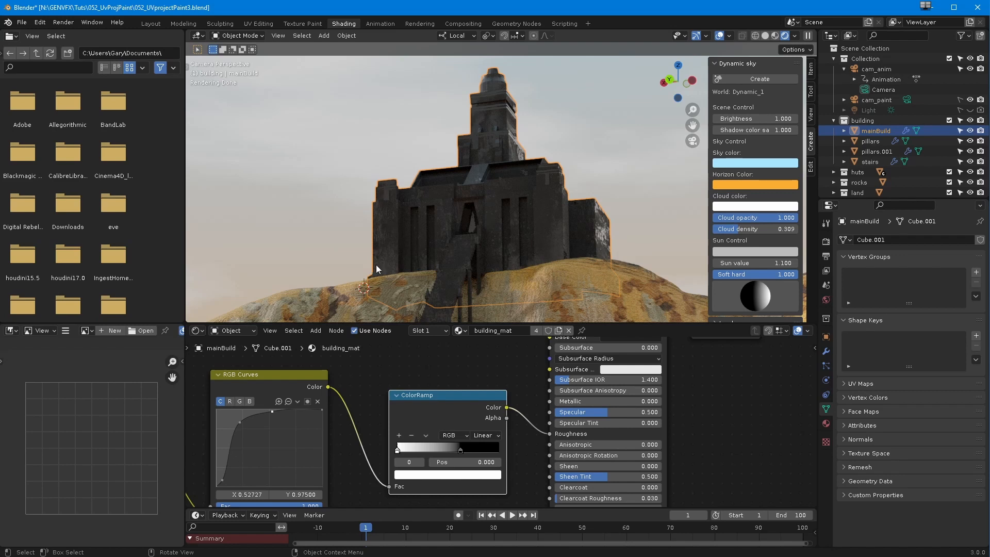
- Connect the citadelUVP.png Color output directly to the Principled BSDF's Base Color
{"action": "scroll", "coordinate": [442, 480], "scroll_direction": "down", "scroll_amount": 4}
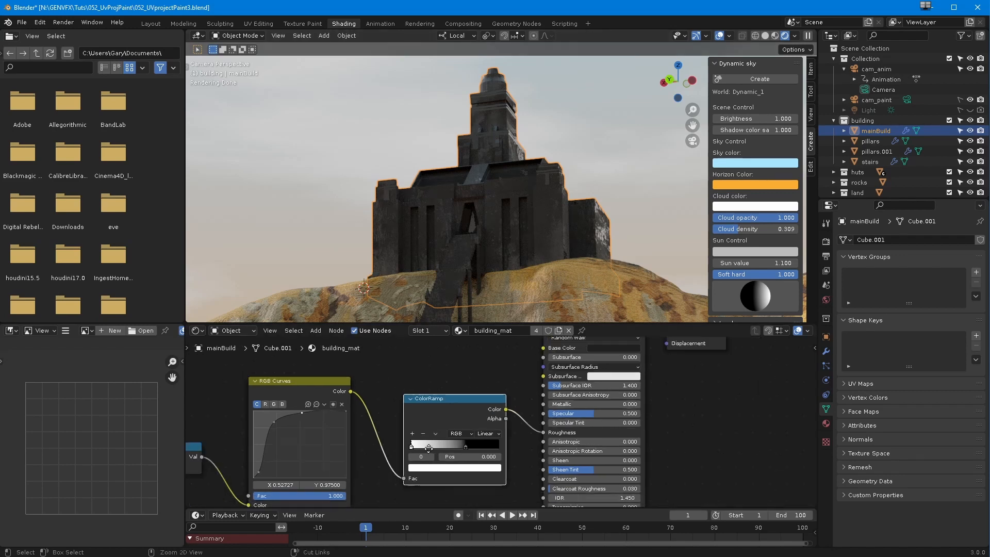
{"action": "scroll", "coordinate": [442, 480], "scroll_direction": "down", "scroll_amount": 2}
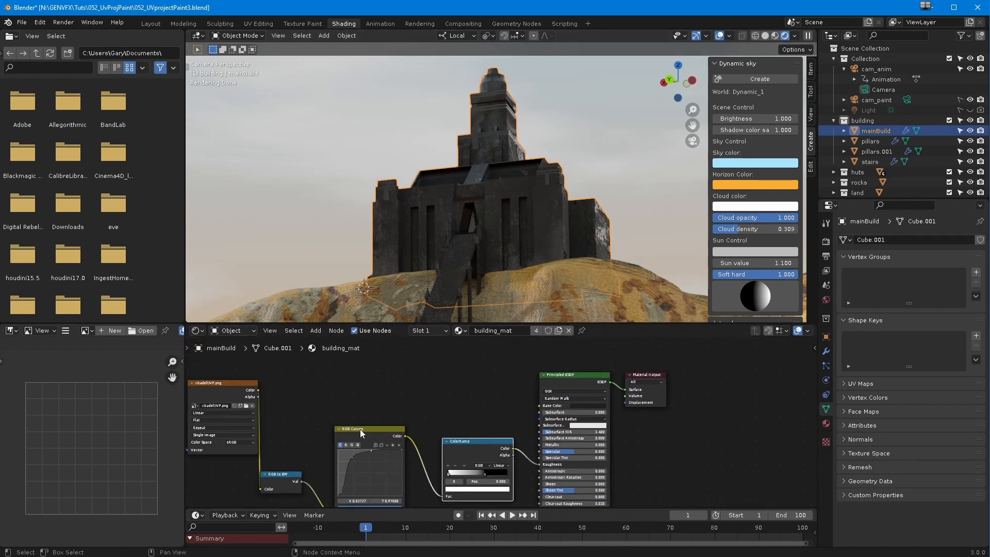
{"action": "left_click_drag", "start_coordinate": [223, 389], "coordinate": [539, 406]}
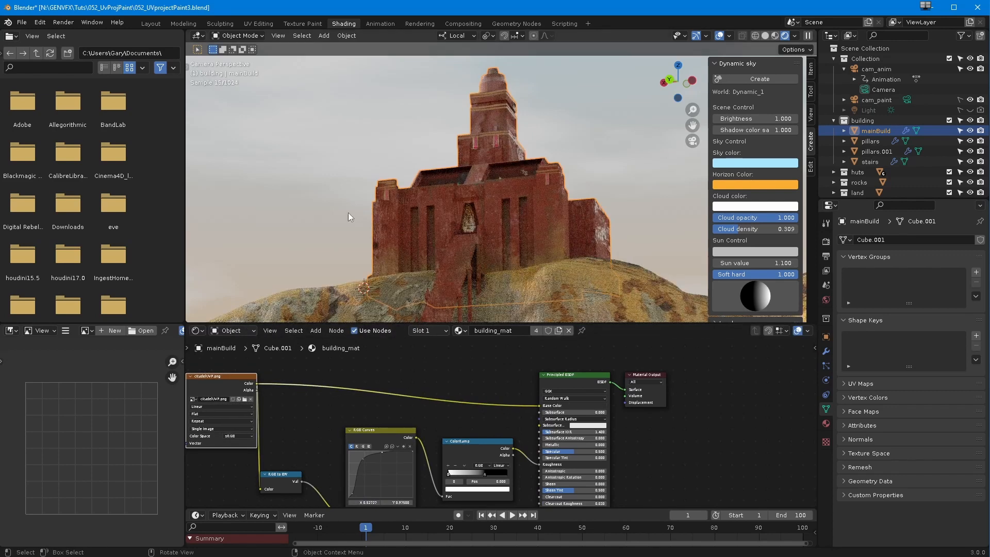
- Raise the Principled BSDF's Metallic and set its Specular to 1.000
{"action": "middle_click_drag", "start_coordinate": [394, 430], "coordinate": [278, 418]}
{"action": "scroll", "coordinate": [341, 409], "scroll_direction": "up", "scroll_amount": 5}
{"action": "left_click_drag", "start_coordinate": [404, 444], "coordinate": [646, 464]}
{"action": "scroll", "coordinate": [391, 464], "scroll_direction": "down", "scroll_amount": 5}
{"action": "middle_click_drag", "start_coordinate": [391, 464], "coordinate": [483, 377]}
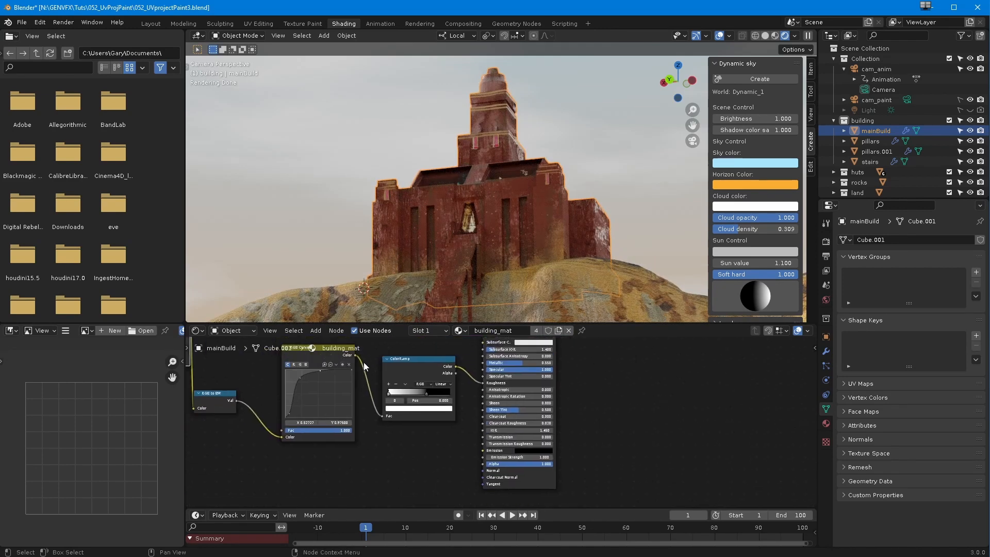
- Shift the ColorRamp node slightly, then duplicate the RGB Curves node and place the copy below the ColorRamp
{"action": "middle_click_drag", "start_coordinate": [283, 423], "coordinate": [326, 446]}
{"action": "left_click", "coordinate": [361, 371]}
{"action": "left_click_drag", "start_coordinate": [451, 385], "coordinate": [454, 372]}
{"action": "left_click", "coordinate": [370, 382]}
{"action": "key", "text": "shift+d"}
{"action": "left_click", "coordinate": [440, 461]}
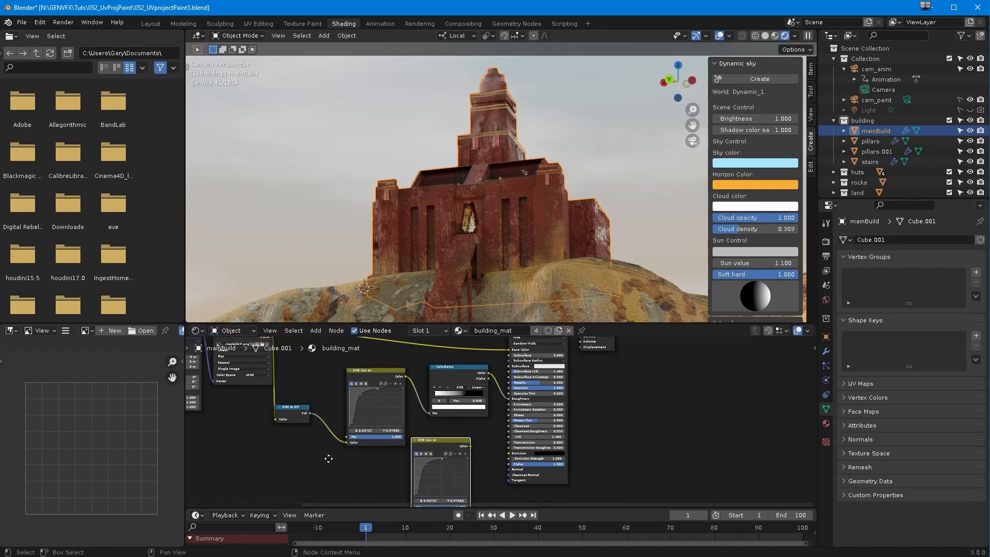
- Reset the curve of the duplicated RGB Curves node and feed it from the RGB to BW node's Val output
{"action": "scroll", "coordinate": [451, 472], "scroll_direction": "up", "scroll_amount": 9}
{"action": "middle_click_drag", "start_coordinate": [451, 472], "coordinate": [320, 475]}
{"action": "left_click", "coordinate": [327, 432]}
{"action": "left_click", "coordinate": [361, 517]}
{"action": "scroll", "coordinate": [342, 440], "scroll_direction": "down", "scroll_amount": 4}
{"action": "left_click_drag", "start_coordinate": [267, 362], "coordinate": [402, 484]}
- Route the copied RGB Curves through a new Bump node's Height into the Principled BSDF's Normal, and bend the copied curve into an S shape
{"action": "left_click", "coordinate": [315, 331]}
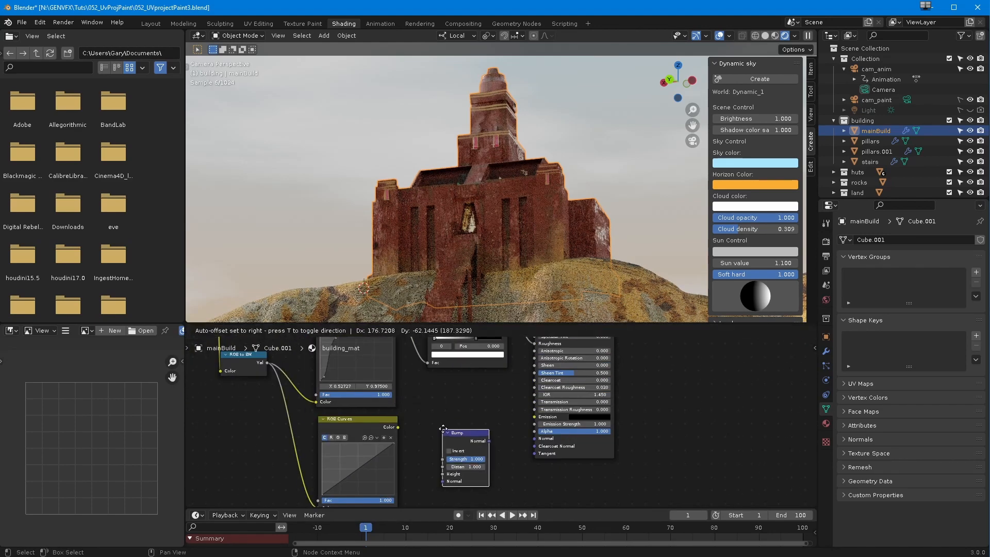
{"action": "left_click", "coordinate": [443, 428]}
{"action": "left_click_drag", "start_coordinate": [490, 438], "coordinate": [535, 438]}
{"action": "left_click_drag", "start_coordinate": [398, 427], "coordinate": [444, 471]}
{"action": "scroll", "coordinate": [335, 295], "scroll_direction": "up", "scroll_amount": 3}
{"action": "left_click_drag", "start_coordinate": [365, 462], "coordinate": [345, 489]}
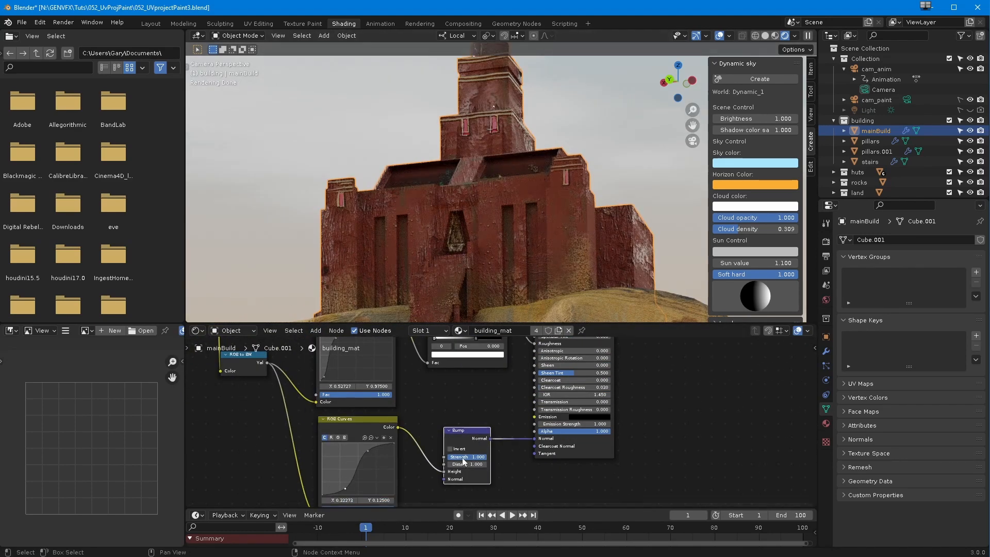
- Insert an RGB Curves node before the Principled BSDF's Base Color and shape its combined curve into a slight S
{"action": "middle_click_drag", "start_coordinate": [464, 346], "coordinate": [428, 401]}
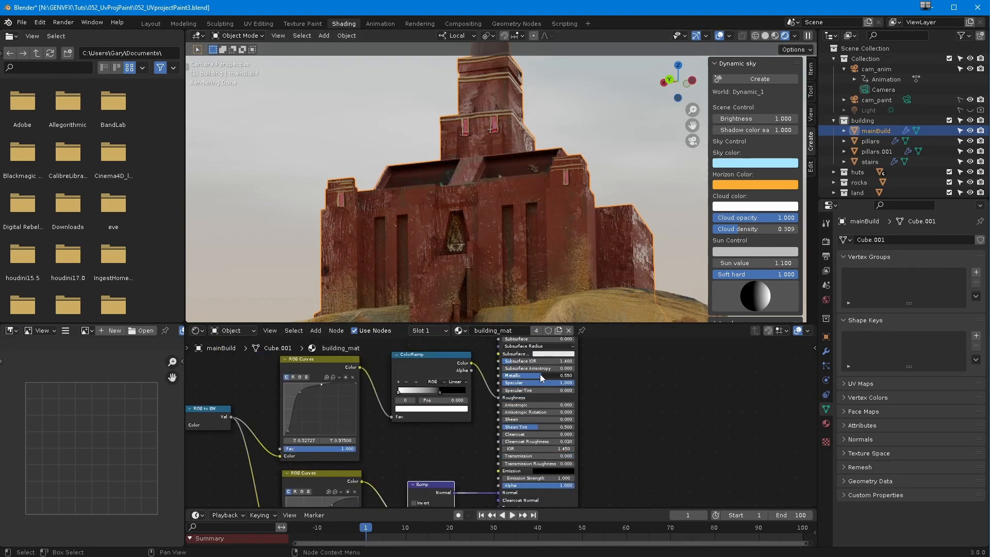
{"action": "scroll", "coordinate": [427, 400], "scroll_direction": "down", "scroll_amount": 3}
{"action": "left_click", "coordinate": [315, 331]}
{"action": "mouse_move", "coordinate": [331, 398]}
{"action": "left_click", "coordinate": [404, 459]}
{"action": "left_click", "coordinate": [387, 386]}
{"action": "scroll", "coordinate": [389, 393], "scroll_direction": "up", "scroll_amount": 5}
{"action": "left_click_drag", "start_coordinate": [481, 434], "coordinate": [481, 427]}
{"action": "left_click_drag", "start_coordinate": [416, 479], "coordinate": [416, 487]}
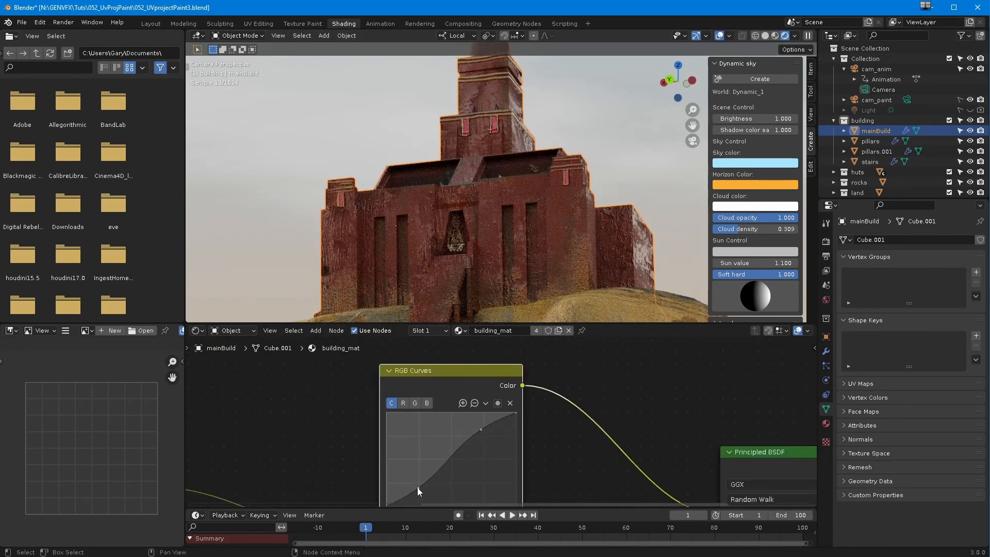
{"action": "middle_click_drag", "start_coordinate": [416, 487], "coordinate": [417, 465]}
- Try reshaping the green channel of the Base Color RGB Curves node, and compare the look with the node muted
{"action": "left_click", "coordinate": [417, 378]}
{"action": "mouse_move", "coordinate": [404, 464]}
{"action": "left_mouse_down"}
{"action": "mouse_move", "coordinate": [404, 454]}
{"action": "mouse_move", "coordinate": [404, 472]}
{"action": "mouse_move", "coordinate": [390, 474]}
{"action": "left_mouse_up"}
{"action": "left_click", "coordinate": [478, 413]}
{"action": "left_click", "coordinate": [426, 459]}
{"action": "key", "text": "m"}
{"action": "key", "text": "m"}
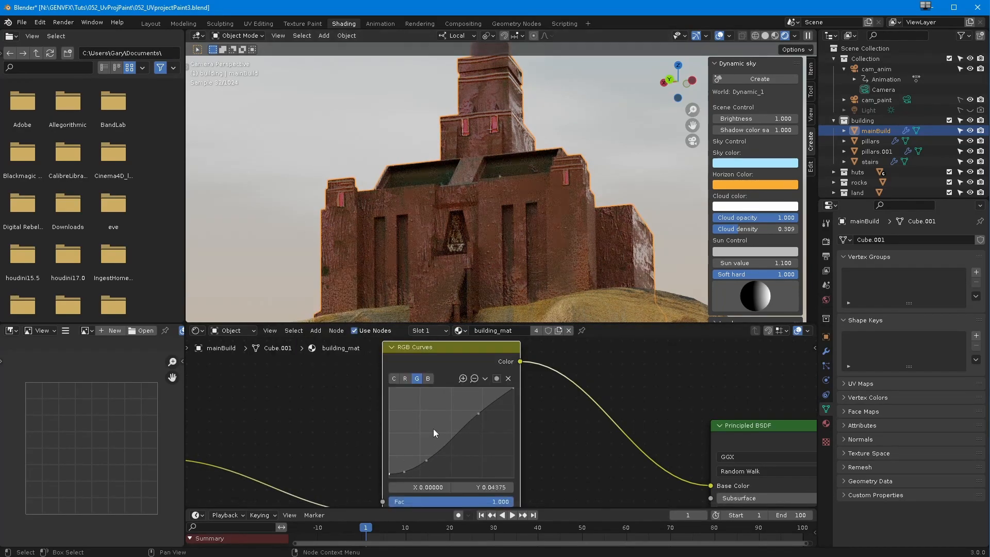
{"action": "middle_click_drag", "start_coordinate": [433, 428], "coordinate": [432, 416]}
{"action": "left_click_drag", "start_coordinate": [426, 447], "coordinate": [424, 443]}
{"action": "key", "text": "m"}
{"action": "key", "text": "m"}
- Reset the green channel's curve and reshape it with small adjustments to its highlights and shadows
{"action": "left_click", "coordinate": [484, 366]}
{"action": "left_click", "coordinate": [494, 444]}
{"action": "left_click_drag", "start_coordinate": [475, 402], "coordinate": [474, 395]}
{"action": "left_click_drag", "start_coordinate": [409, 445], "coordinate": [410, 448]}
- Add a shadow control point to the red channel and refine the combined curve's highlight and shadow points
{"action": "left_click", "coordinate": [404, 365]}
{"action": "left_click", "coordinate": [406, 449]}
{"action": "left_click", "coordinate": [393, 366]}
{"action": "left_click_drag", "start_coordinate": [476, 401], "coordinate": [470, 387]}
{"action": "left_click_drag", "start_coordinate": [405, 450], "coordinate": [413, 447]}
{"action": "left_click_drag", "start_coordinate": [470, 387], "coordinate": [478, 388]}
- Set the citadel material's Clearcoat to 1.000, Clearcoat Roughness to 0.125 and IOR to 1.400
{"action": "scroll", "coordinate": [534, 369], "scroll_direction": "down", "scroll_amount": 3}
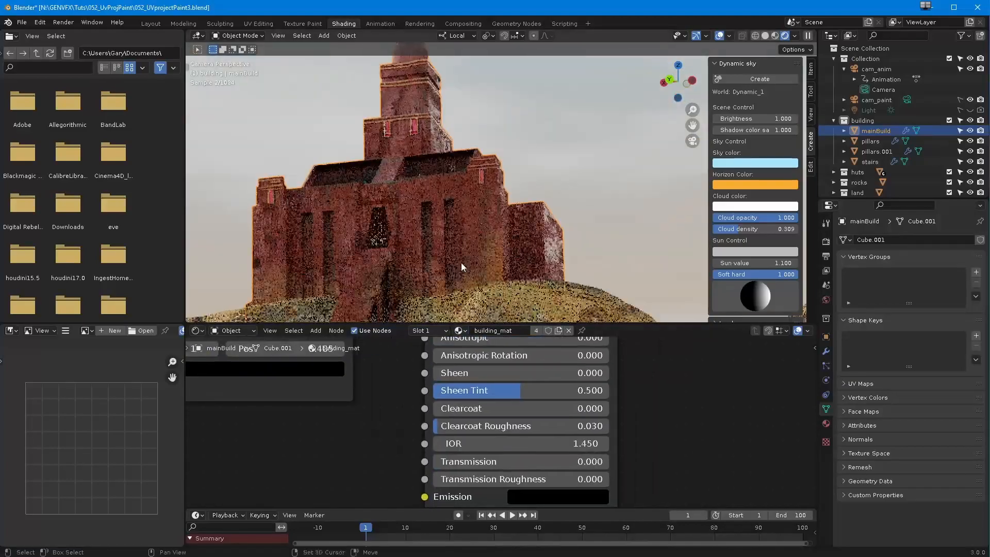
{"action": "left_click_drag", "start_coordinate": [464, 408], "coordinate": [567, 408]}
{"action": "left_click_drag", "start_coordinate": [443, 426], "coordinate": [484, 449]}
{"action": "key", "text": "ctrl+z"}
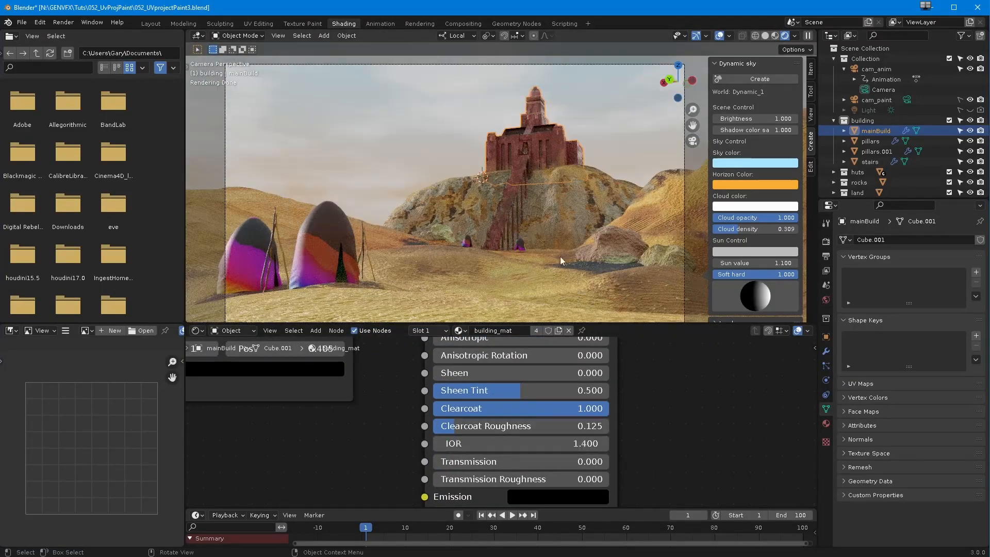
- Play the camera animation to check the shot, and nudge the sun direction slightly while inspecting the citadel up close
{"action": "key", "text": "space"}
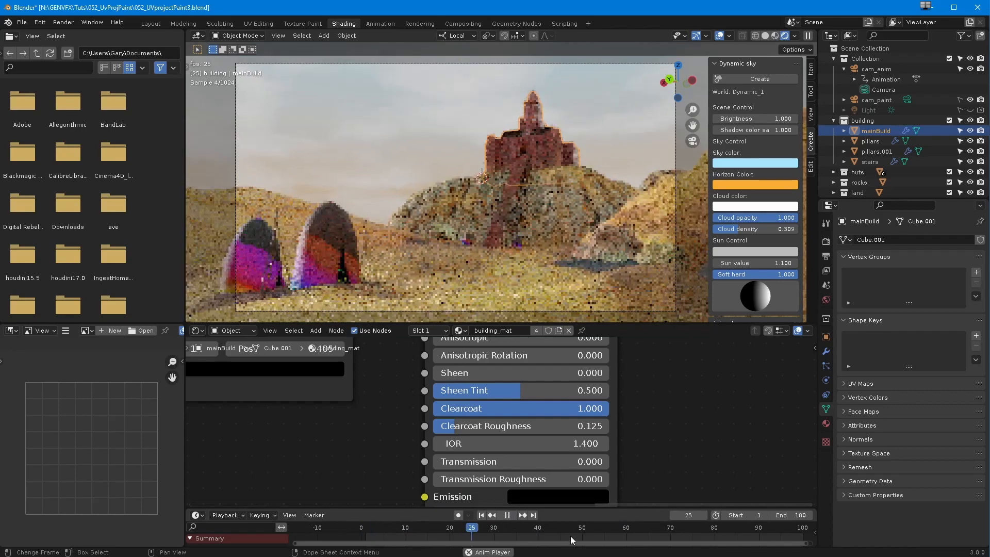
{"action": "mouse_move", "coordinate": [757, 297]}
{"action": "left_mouse_down"}
{"action": "mouse_move", "coordinate": [754, 279]}
{"action": "mouse_move", "coordinate": [763, 301]}
{"action": "left_mouse_up"}
{"action": "scroll", "coordinate": [670, 297], "scroll_direction": "up", "scroll_amount": 7}
{"action": "middle_click_drag", "start_coordinate": [670, 296], "coordinate": [550, 292], "text": "shift"}
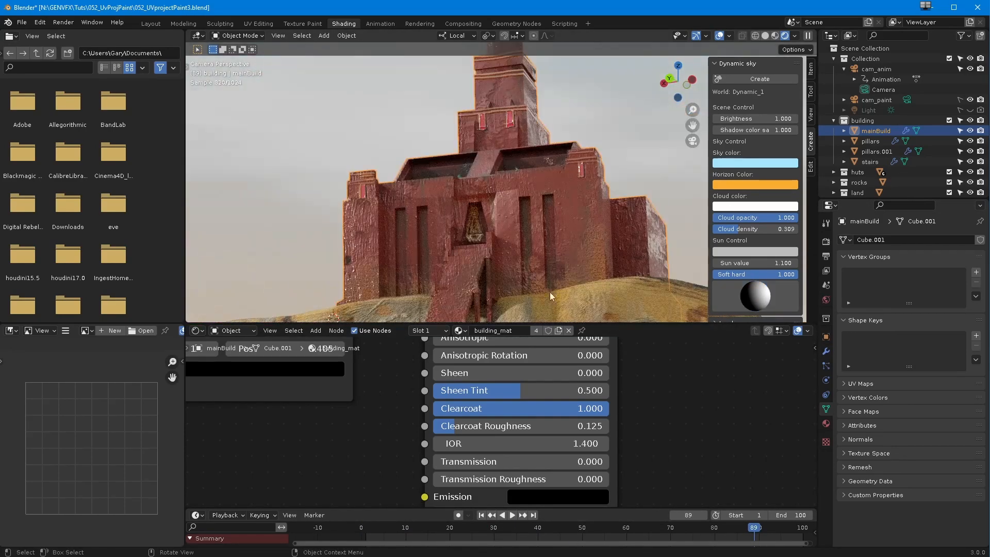
- In the Animation workspace, merge away the second viewport, shrink the dope sheet to enlarge the camera view, and check the last and first frames
{"action": "scroll", "coordinate": [550, 292], "scroll_direction": "down", "scroll_amount": 6}
{"action": "left_click", "coordinate": [381, 23]}
{"action": "left_click", "coordinate": [129, 415]}
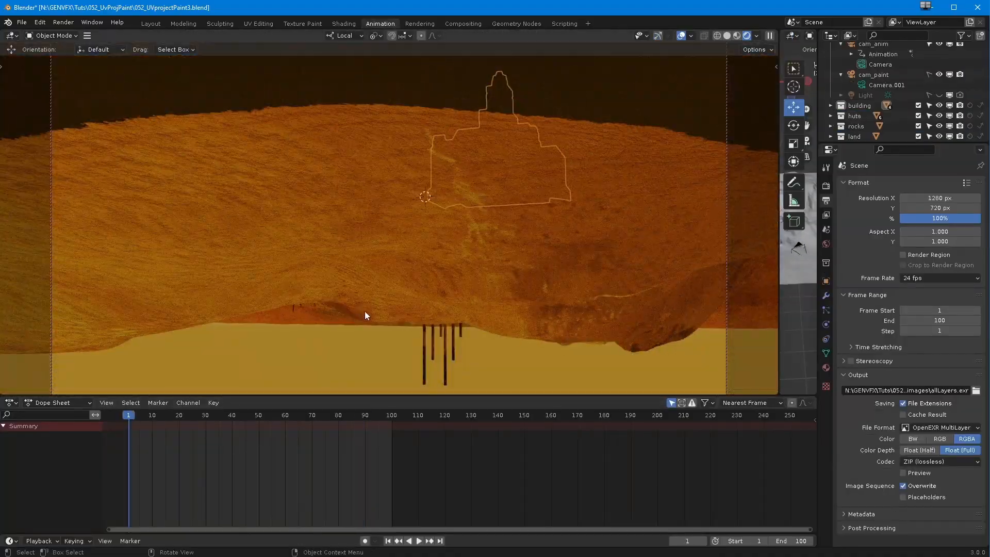
{"action": "key", "text": "n"}
{"action": "left_click", "coordinate": [717, 193]}
{"action": "key", "text": "n"}
{"action": "left_click_drag", "start_coordinate": [777, 393], "coordinate": [797, 379]}
{"action": "left_click_drag", "start_coordinate": [737, 396], "coordinate": [721, 457]}
{"action": "left_click", "coordinate": [389, 477]}
{"action": "left_click", "coordinate": [129, 482]}
- In the Shading workspace, add a Musgrave Texture to the hut's tent001 material, driving the Principled BSDF's Normal through a Bump node
{"action": "left_click", "coordinate": [344, 24]}
{"action": "left_click", "coordinate": [316, 330]}
{"action": "mouse_move", "coordinate": [335, 387]}
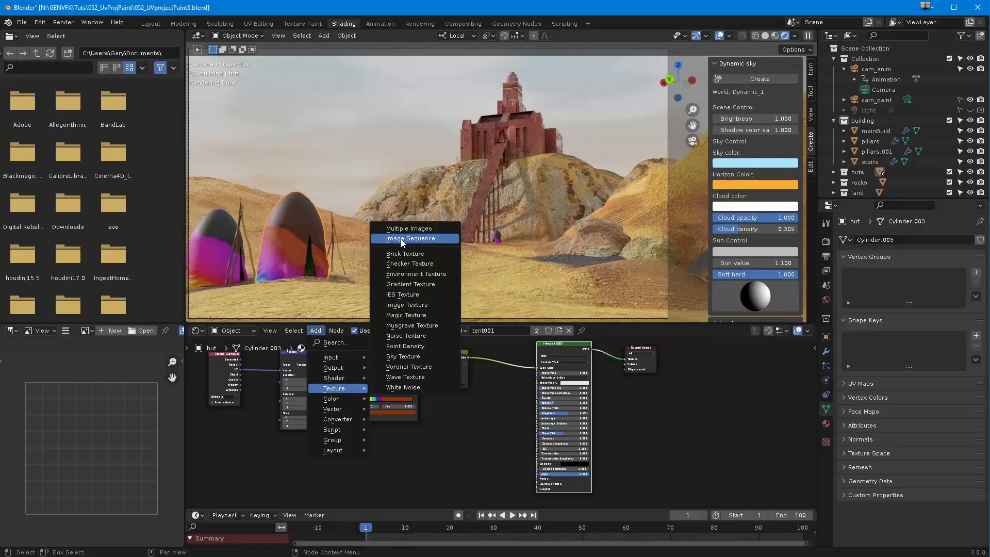
{"action": "left_click", "coordinate": [407, 337]}
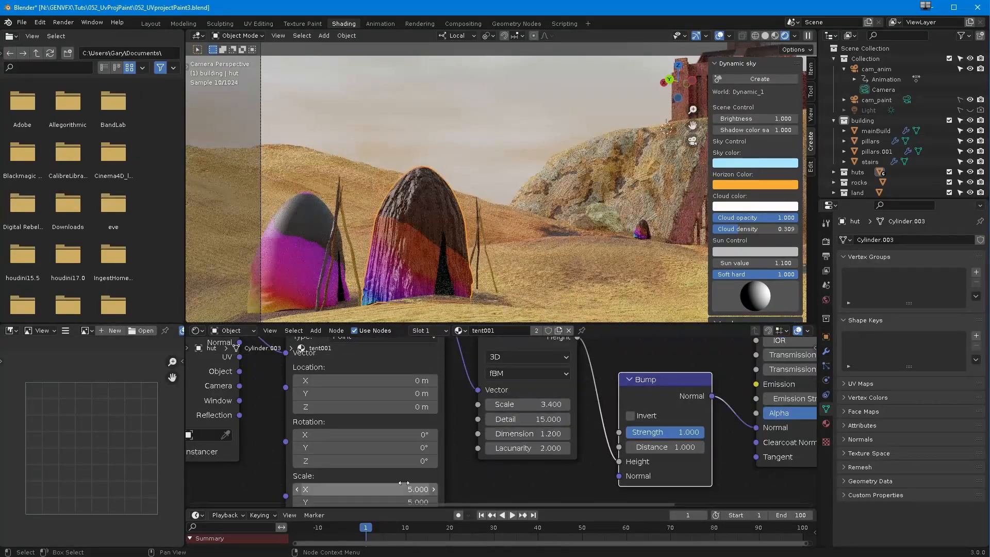
- Copy the hut's bump texture nodes into the neighbouring hut's tent002 material and connect the Bump to its Principled BSDF's Normal
{"action": "middle_click_drag", "start_coordinate": [391, 448], "coordinate": [427, 459], "text": "ctrl"}
{"action": "left_click_drag", "start_coordinate": [296, 403], "coordinate": [530, 496]}
{"action": "key", "text": "ctrl+c"}
{"action": "left_click", "coordinate": [460, 330]}
{"action": "left_click", "coordinate": [309, 247]}
{"action": "key", "text": "ctrl+v"}
{"action": "left_click_drag", "start_coordinate": [524, 446], "coordinate": [541, 459]}
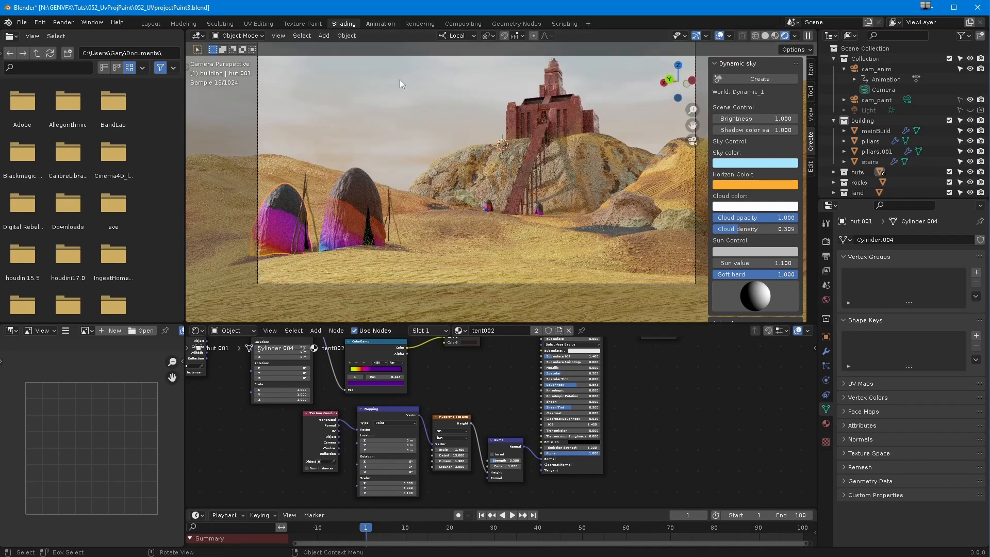
- Return to the Animation workspace to review the camera shot
{"action": "left_click", "coordinate": [380, 24]}
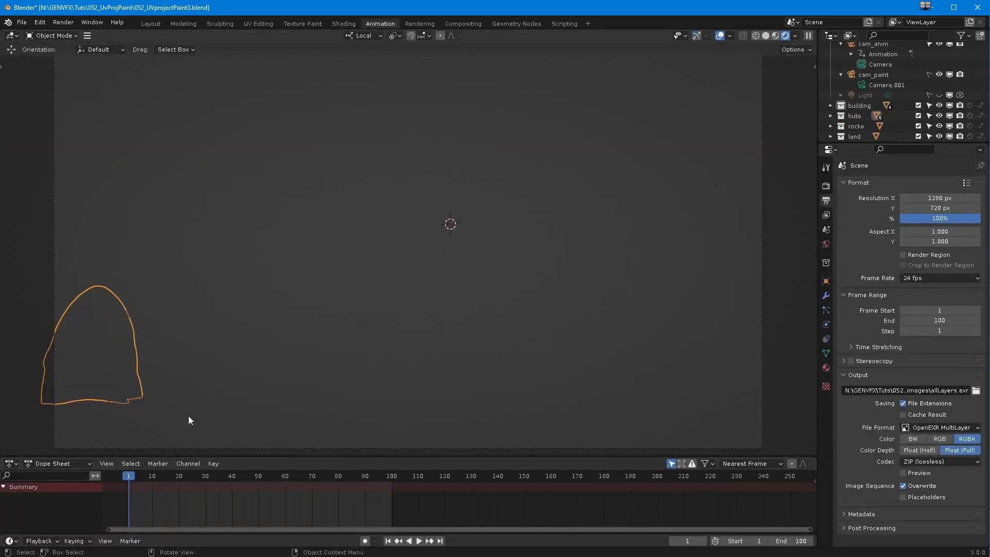